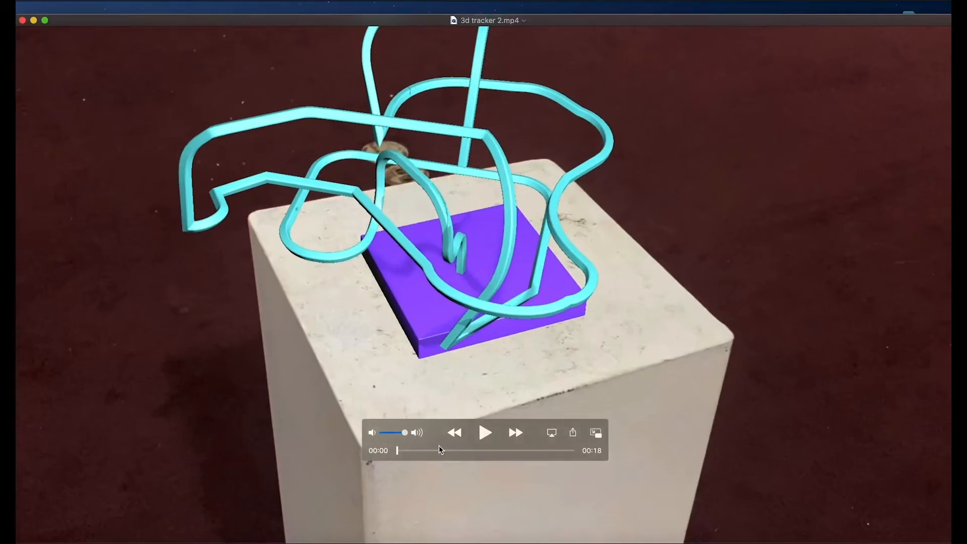
# Step: Mute and play the 3d tracker 2.mp4 video, scrub through its tracked 3D sculpture, and close the video
pyautogui.moveTo(405, 433); pyautogui.dragTo(383, 433)
pyautogui.click(491, 435)
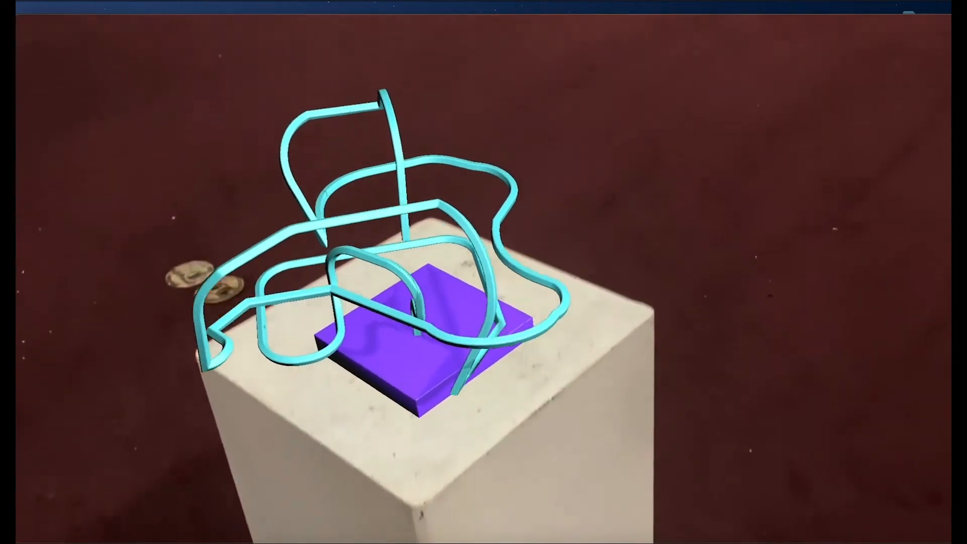
pyautogui.moveTo(932, 201)
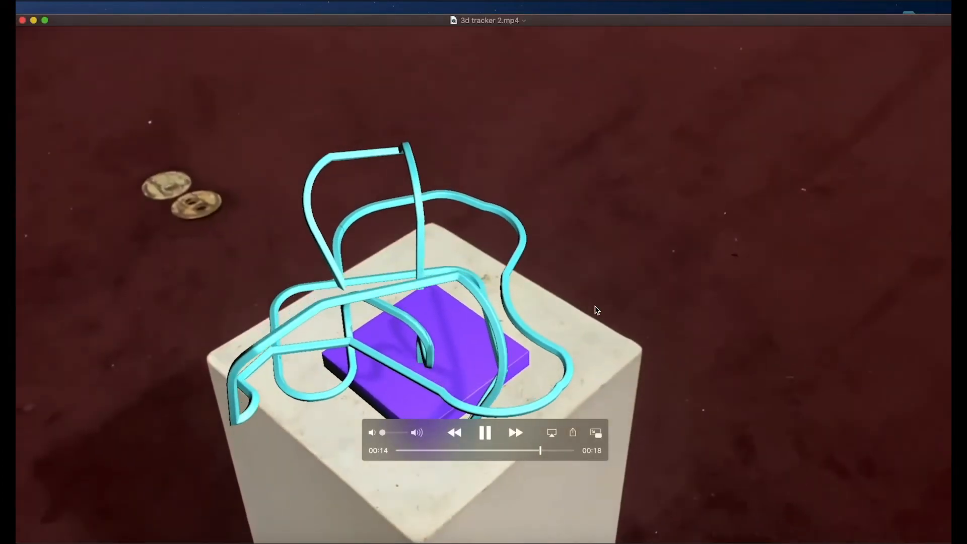
pyautogui.press('space')
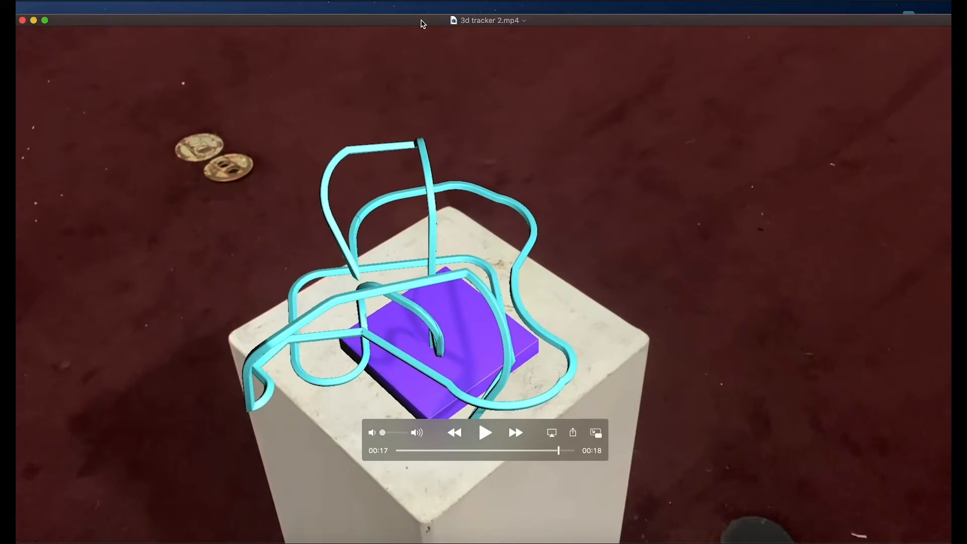
pyautogui.moveTo(558, 439); pyautogui.dragTo(468, 438)
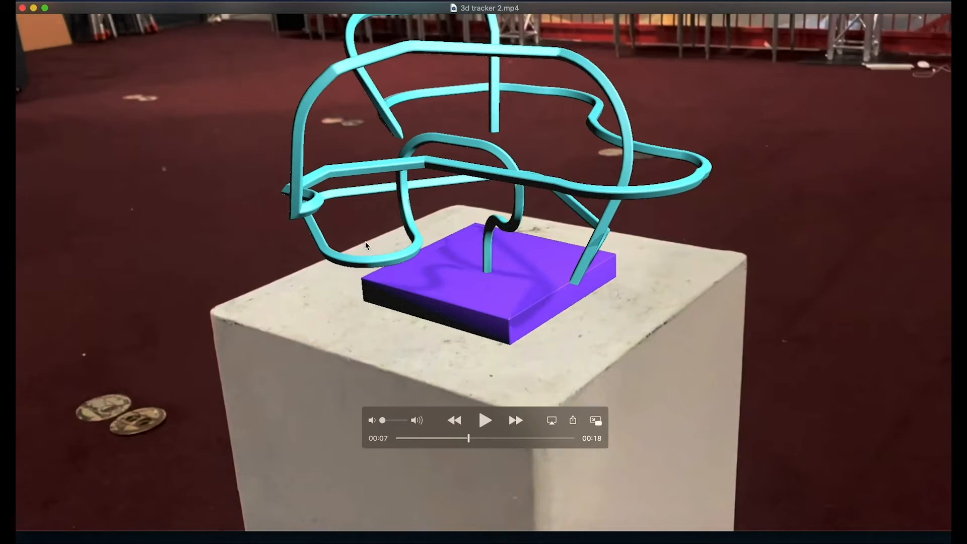
pyautogui.moveTo(472, 441); pyautogui.dragTo(535, 443)
pyautogui.click(22, 8)
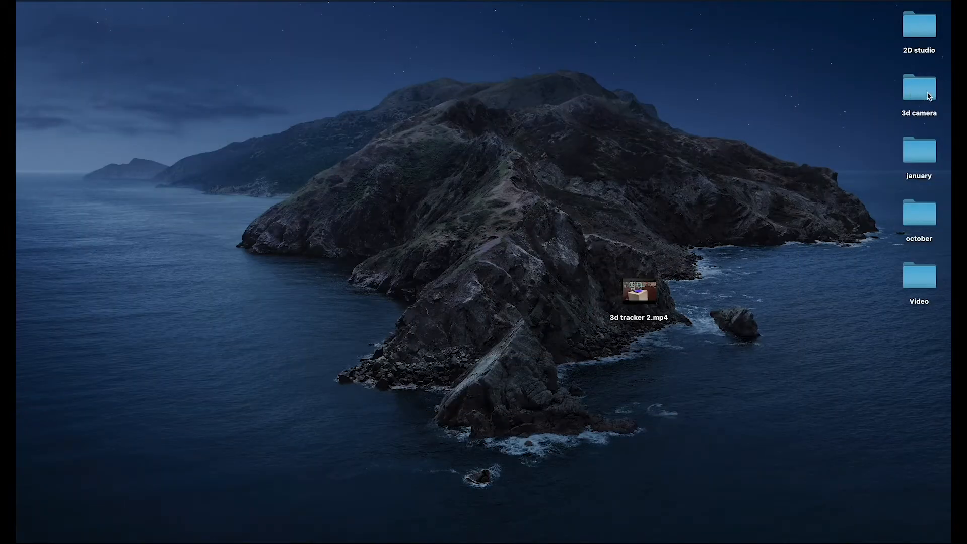
# Step: Look through the ae, assets, c4d and renders subfolders of the desktop's 3d camera folder, and close the folder window
pyautogui.doubleClick(924, 100)
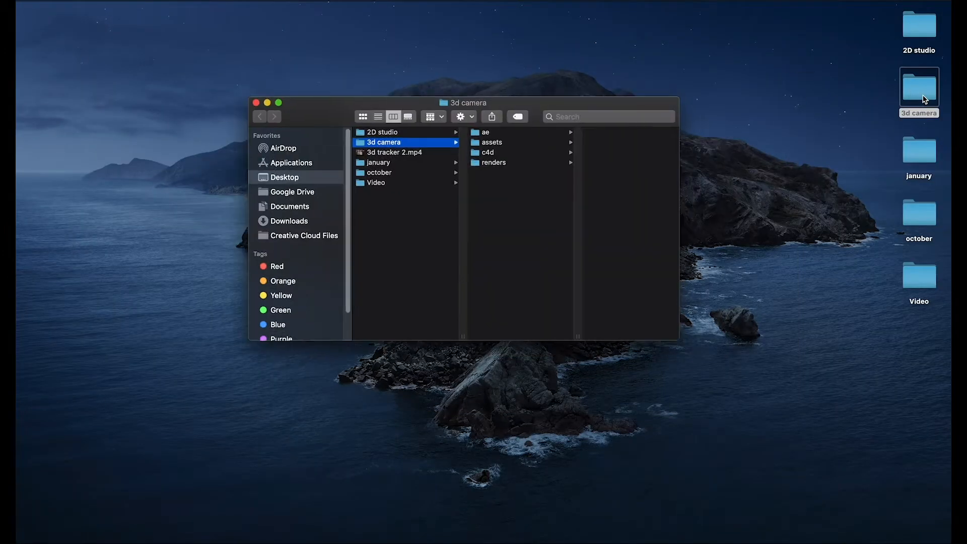
pyautogui.click(492, 132)
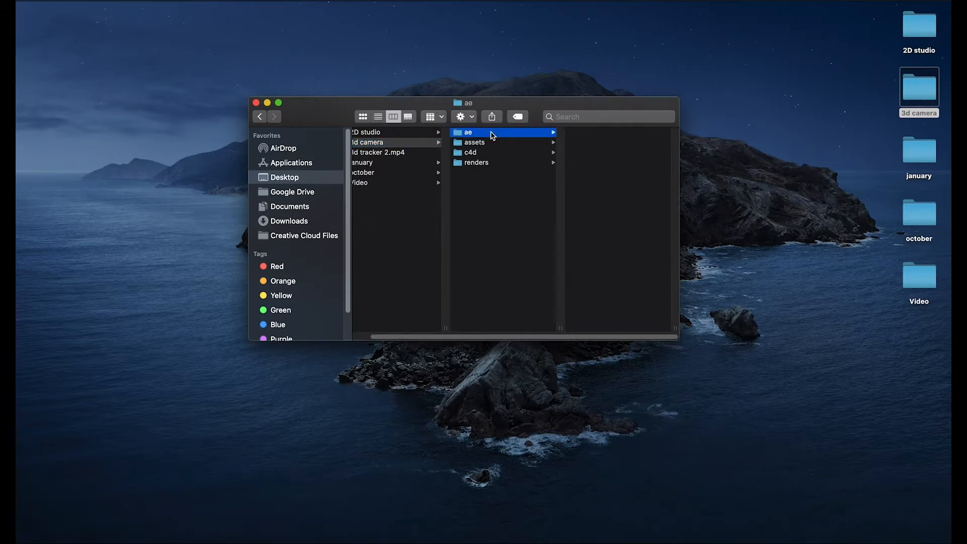
pyautogui.press('Down')
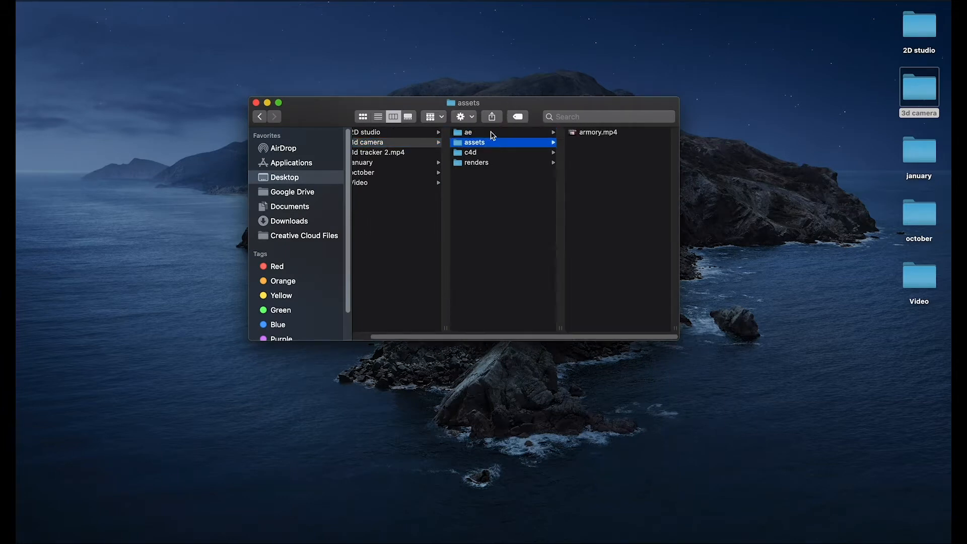
pyautogui.press('Down')
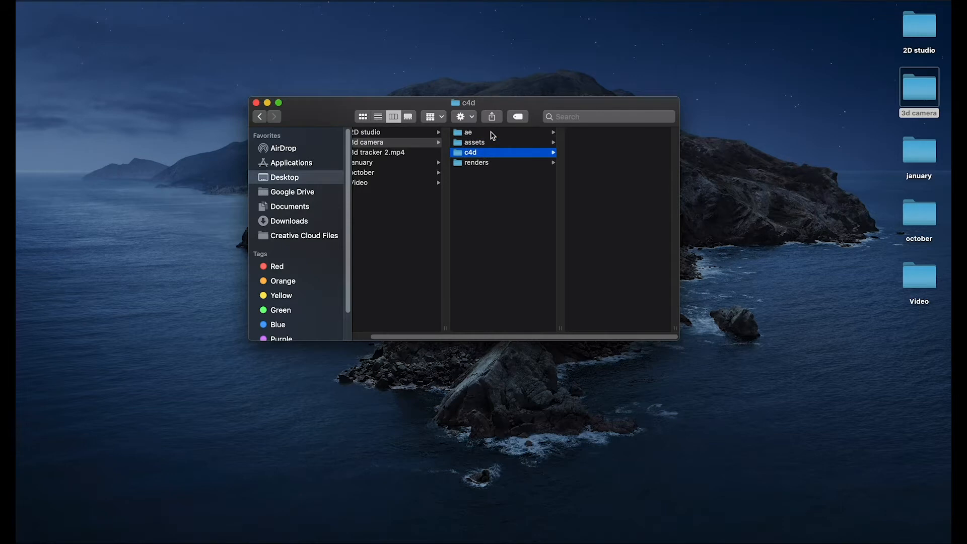
pyautogui.press('Down')
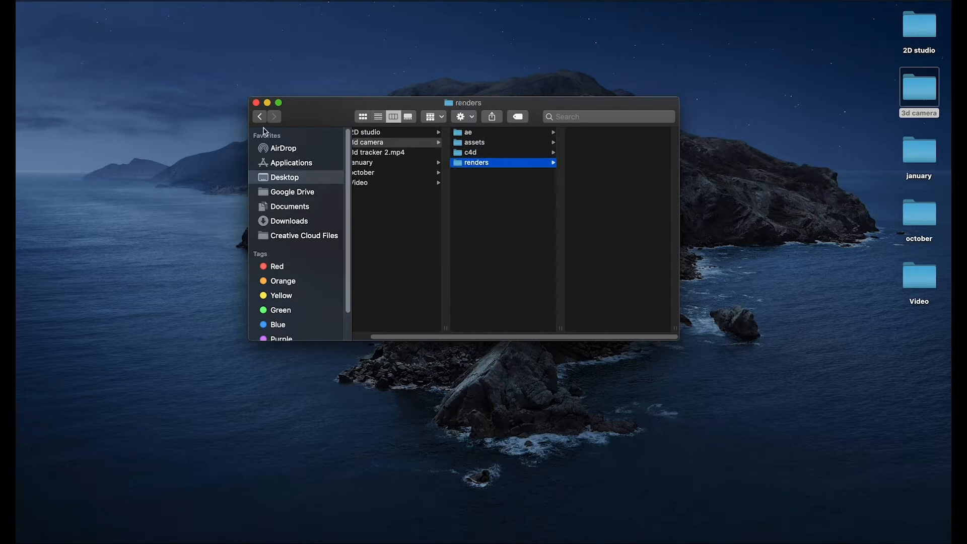
pyautogui.click(255, 103)
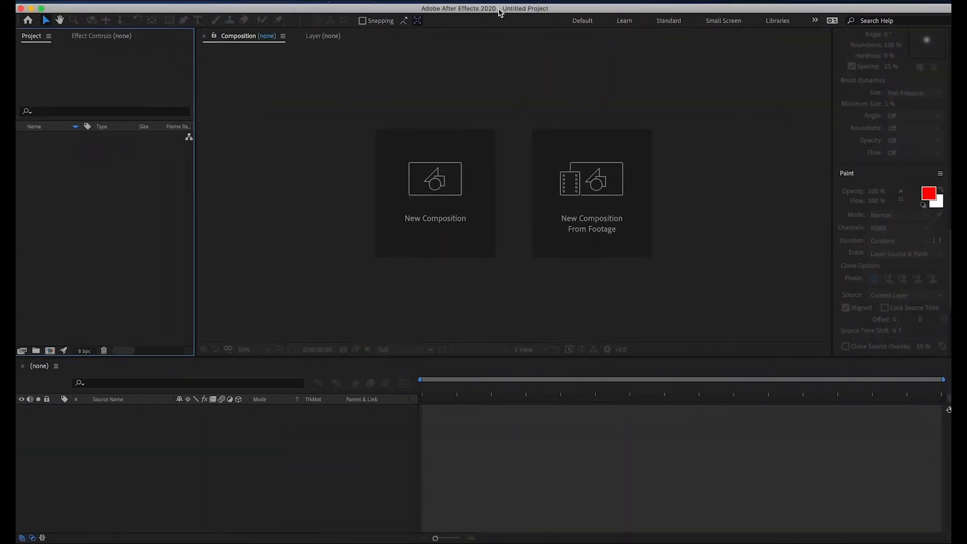
# Step: In After Effects, start saving the project as a new file with the ae subfolder of 3d camera as its location
pyautogui.click(108, 1)
pyautogui.moveTo(151, 100)
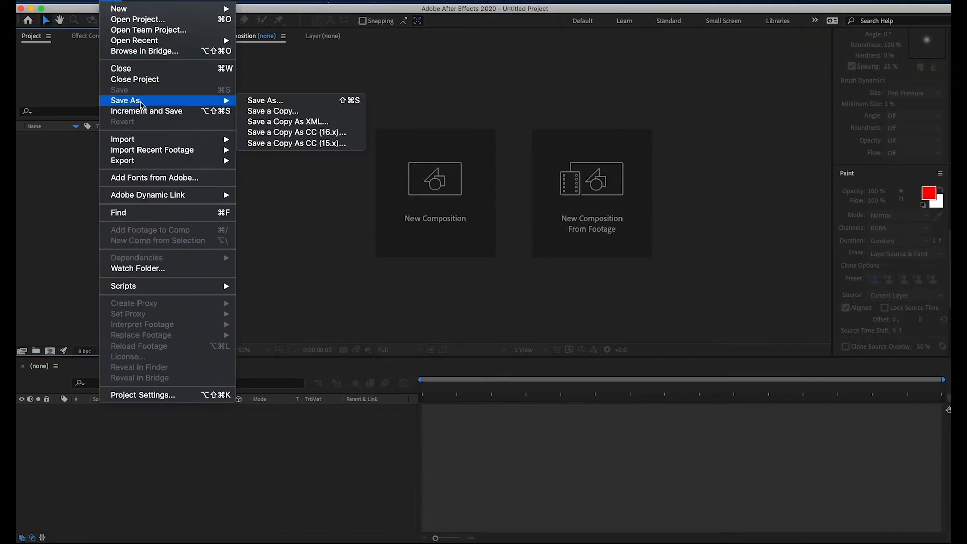
pyautogui.click(297, 101)
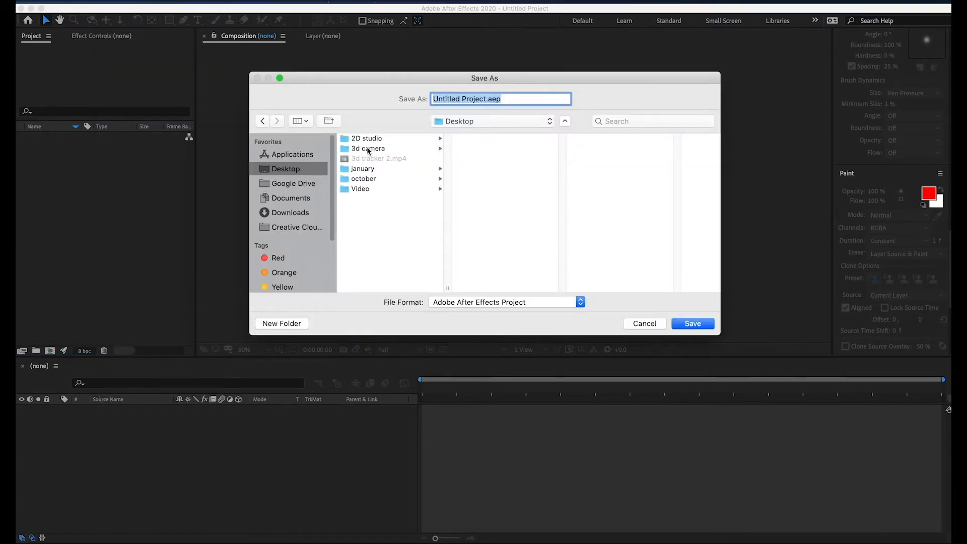
pyautogui.click(369, 150)
pyautogui.click(477, 139)
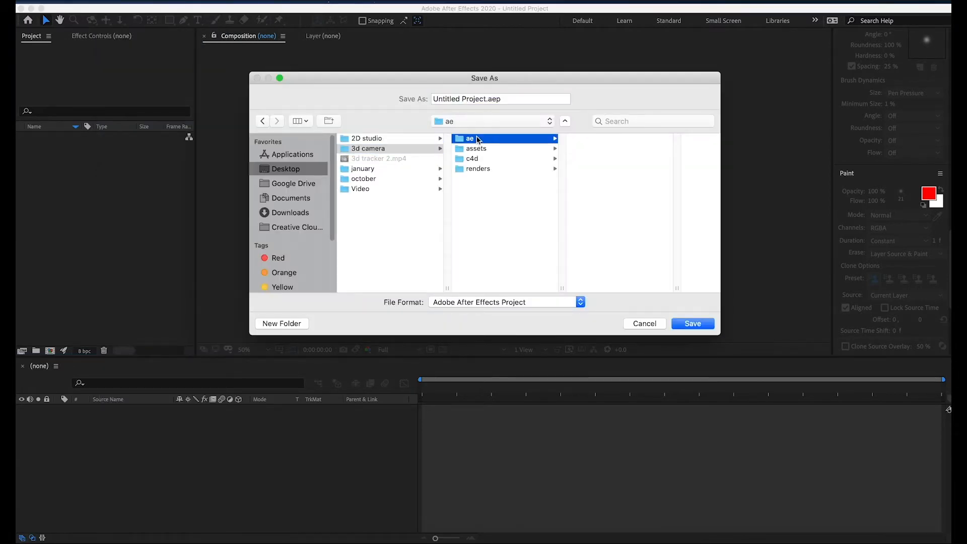
# Step: Name the project file 3d camera tracking.aep and save it
pyautogui.click(488, 98)
pyautogui.moveTo(488, 98); pyautogui.dragTo(432, 99)
pyautogui.press('BackSpace')
pyautogui.write('3d cmae')
pyautogui.press('BackSpace')
pyautogui.press('BackSpace')
pyautogui.press('BackSpace')
pyautogui.write('amera tracking')
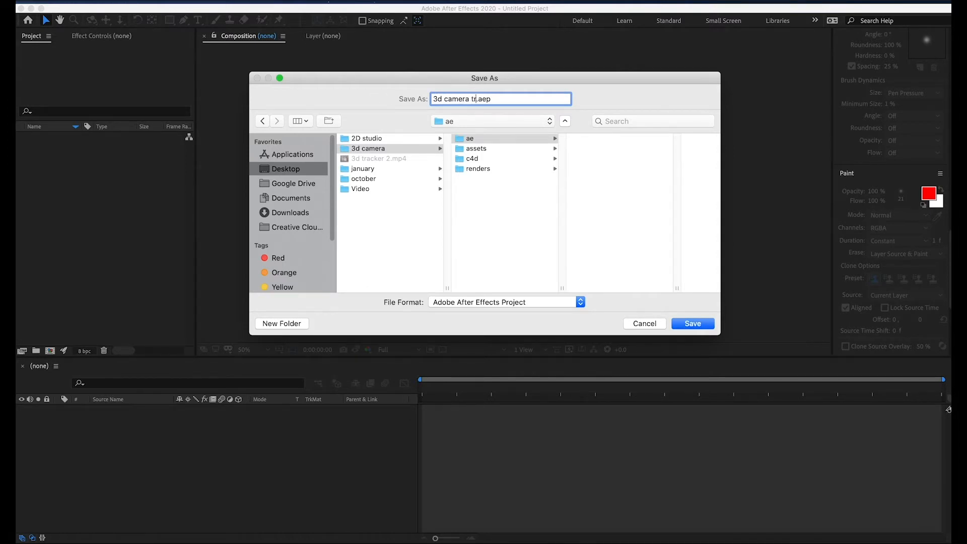
pyautogui.click(693, 324)
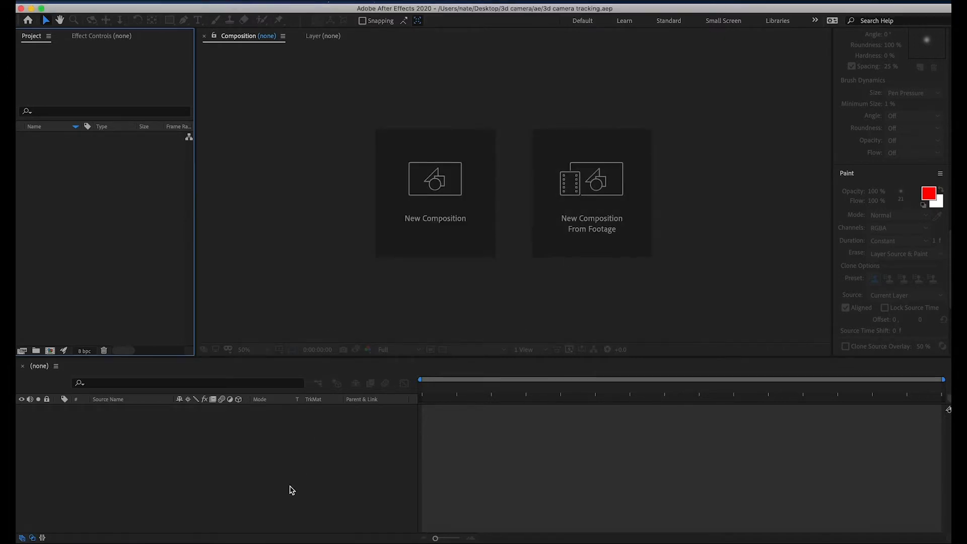
# Step: Import the armory.mp4 footage from the assets subfolder of 3d camera into the project
pyautogui.doubleClick(84, 210)
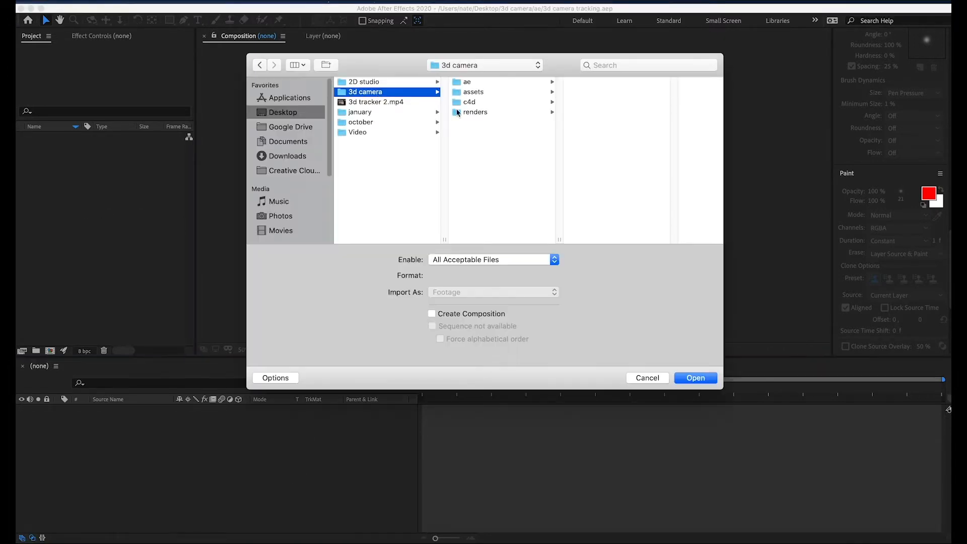
pyautogui.click(483, 104)
pyautogui.click(481, 93)
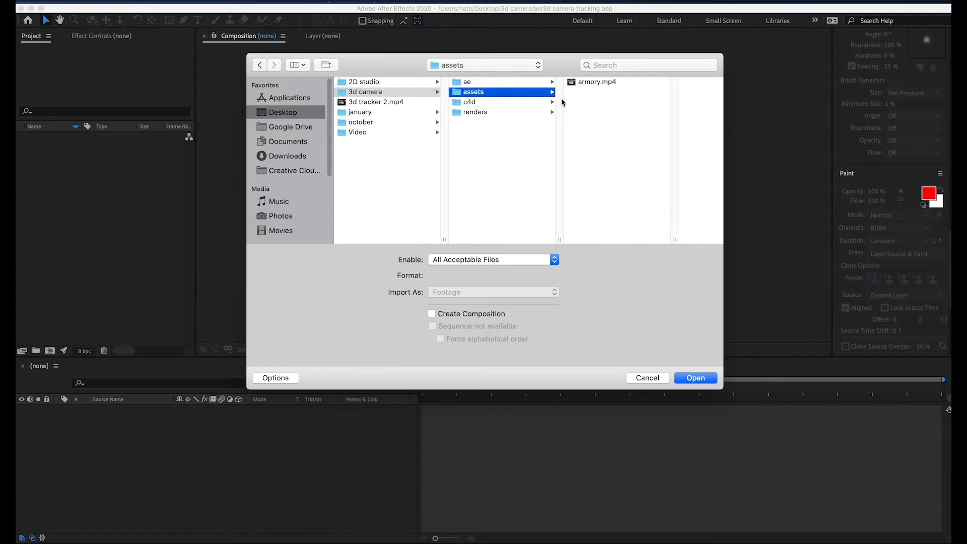
pyautogui.click(581, 84)
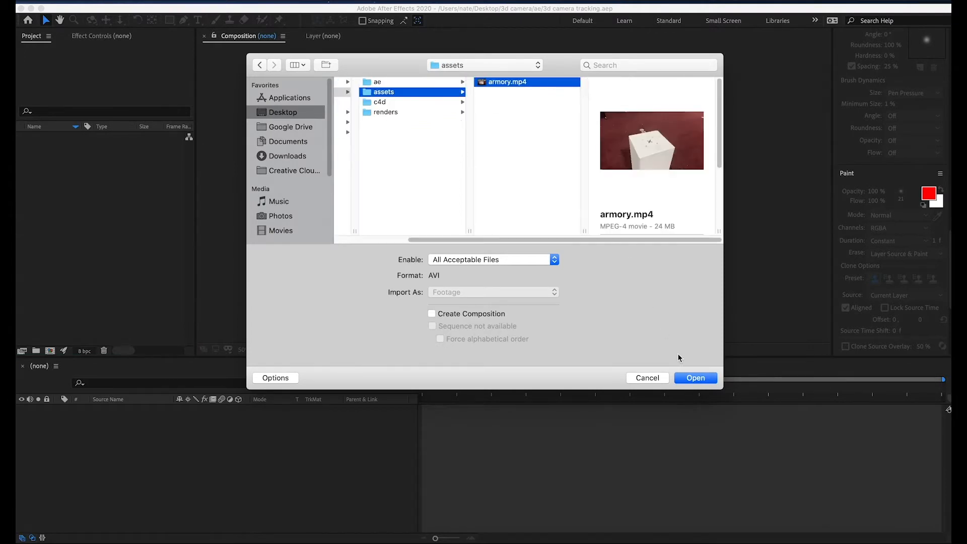
pyautogui.click(698, 384)
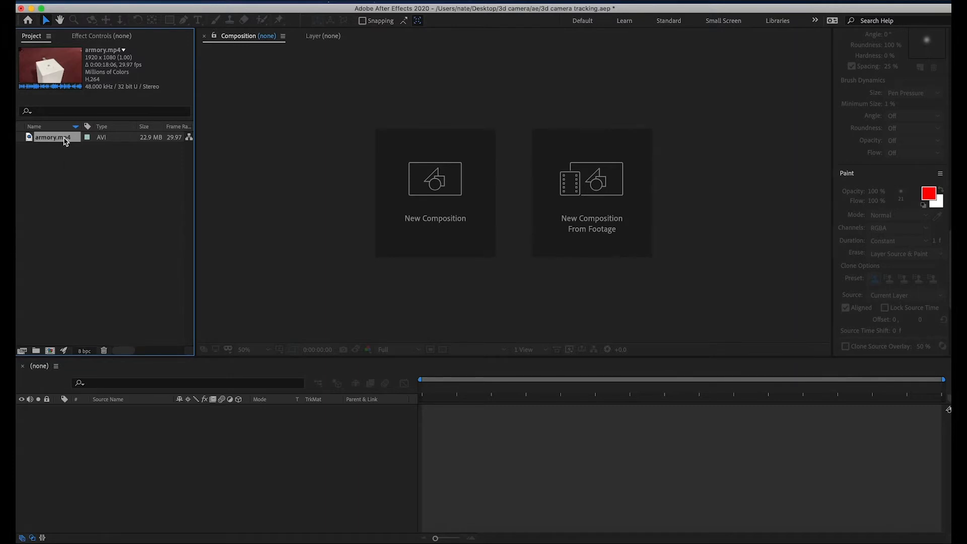
# Step: Examine the frame rate options in the Interpret Footage settings of armory.mp4, and close them without changes
pyautogui.rightClick(65, 141)
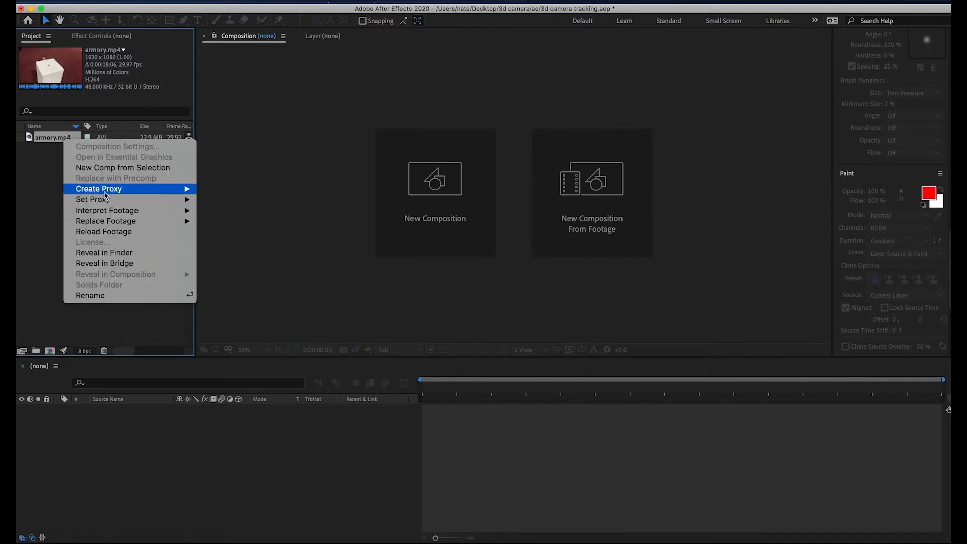
pyautogui.moveTo(119, 212)
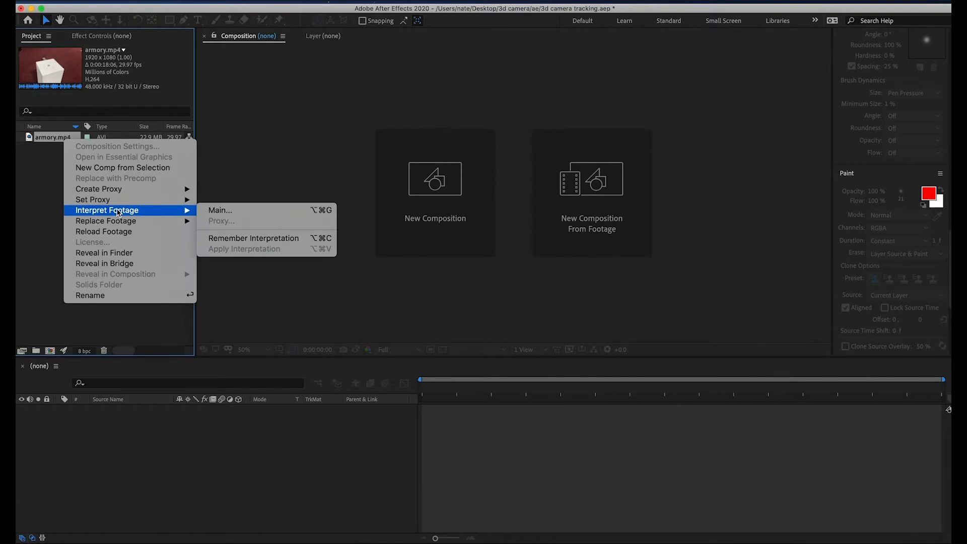
pyautogui.click(220, 213)
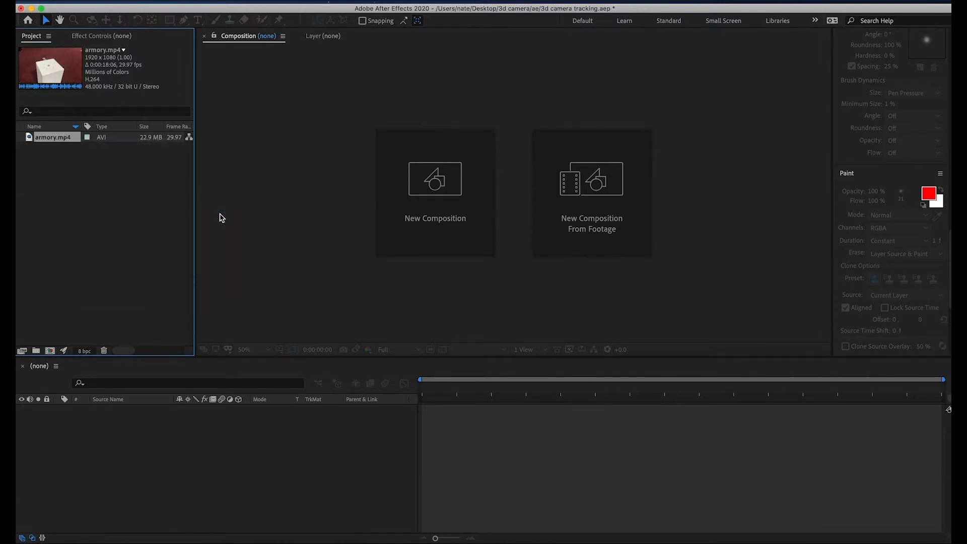
pyautogui.moveTo(252, 63); pyautogui.dragTo(501, 52)
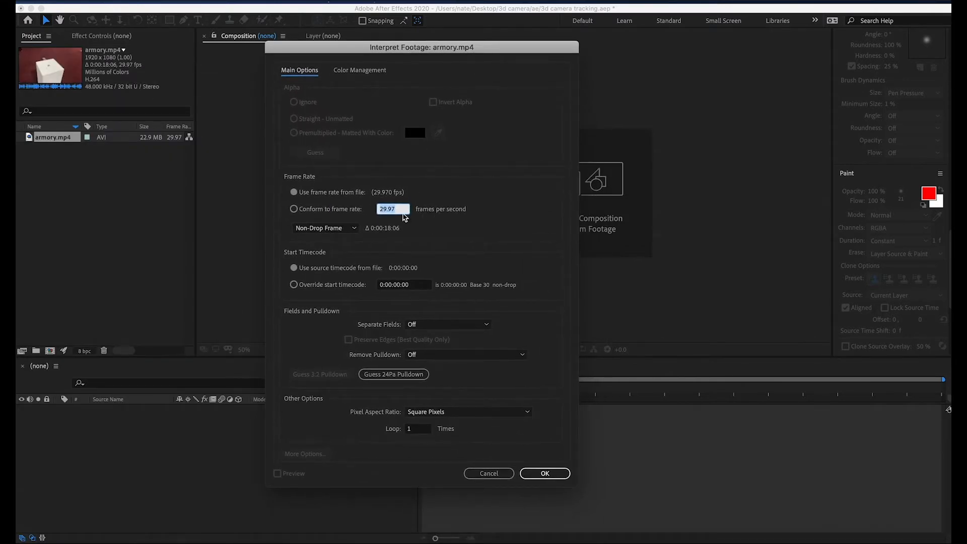
pyautogui.click(471, 223)
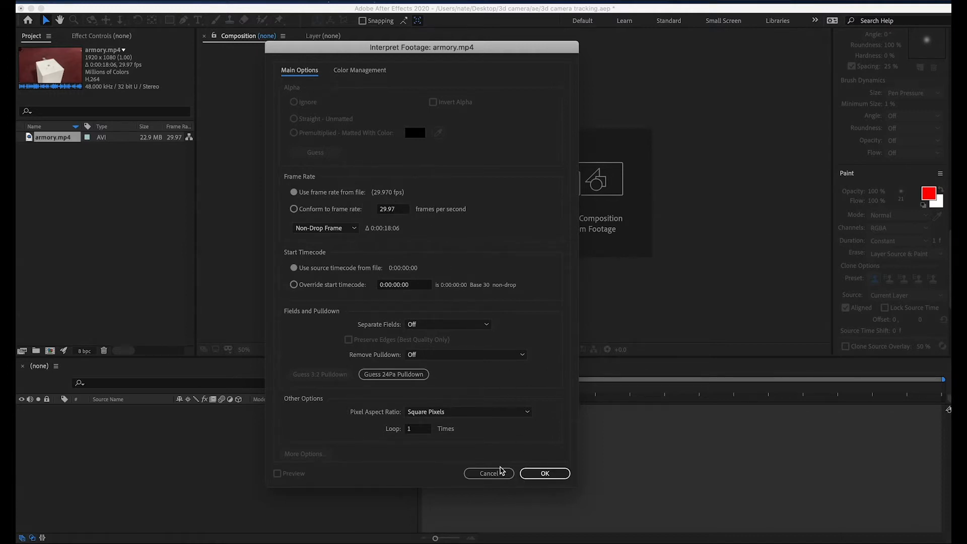
pyautogui.click(496, 470)
pyautogui.click(546, 473)
pyautogui.click(84, 186)
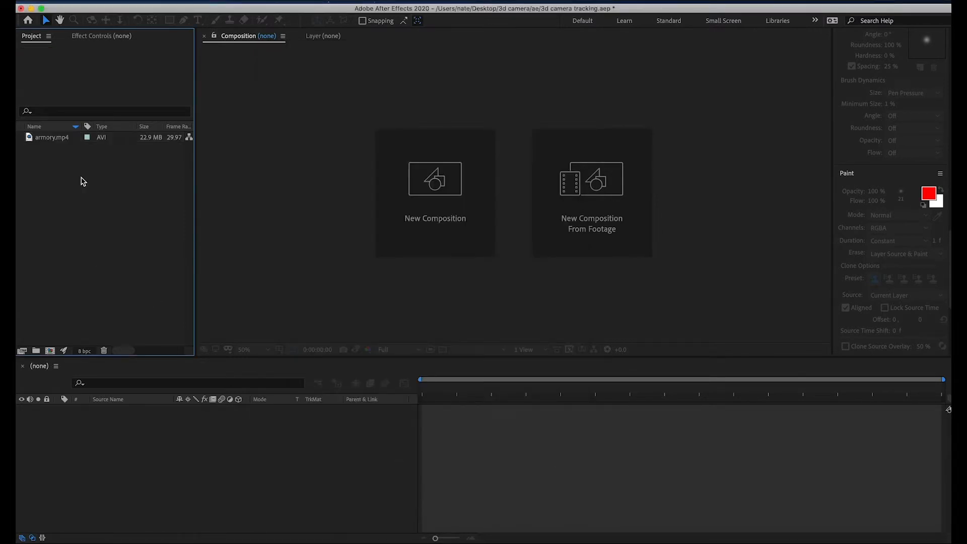
# Step: Create a composition from the armory.mp4 footage
pyautogui.click(58, 139)
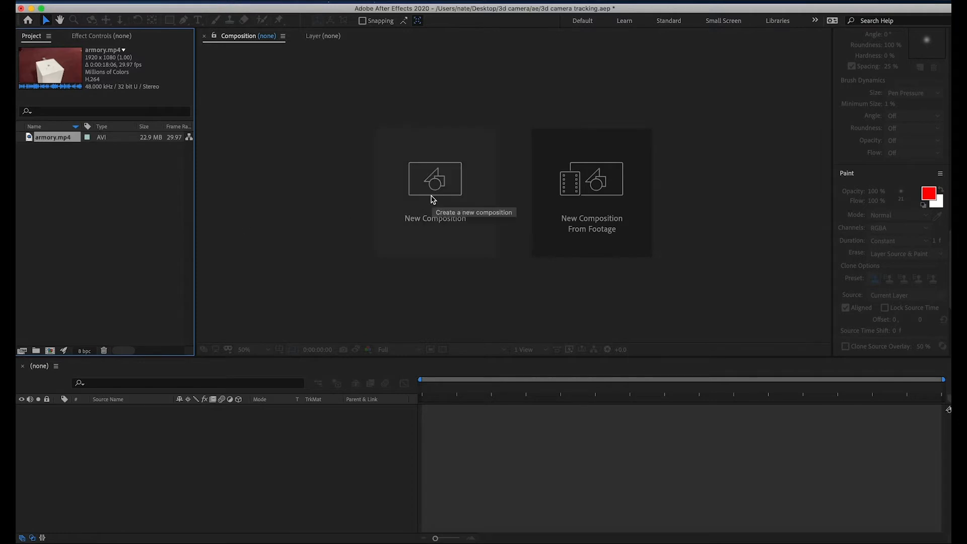
pyautogui.moveTo(66, 140); pyautogui.dragTo(164, 451)
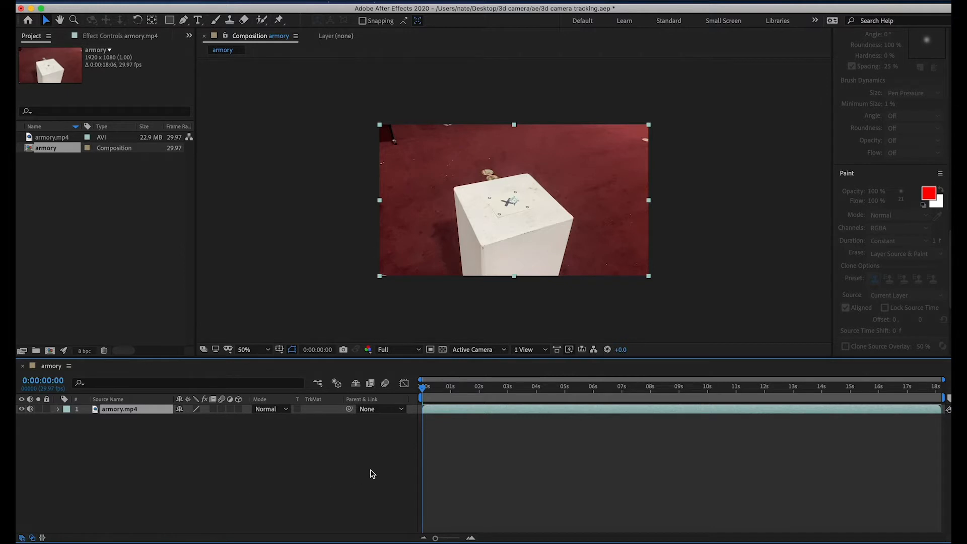
# Step: Scrub through the armory composition at 100% magnification to examine the tracking markers on the pedestal, ending at 0:00:02:20
pyautogui.moveTo(436, 392); pyautogui.dragTo(356, 399)
pyautogui.press('/')
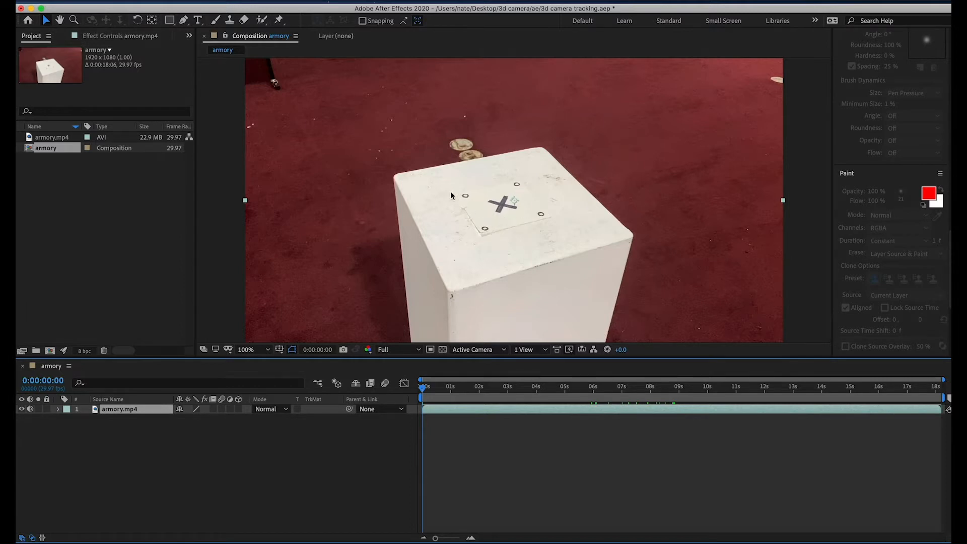
pyautogui.moveTo(425, 387); pyautogui.dragTo(647, 379)
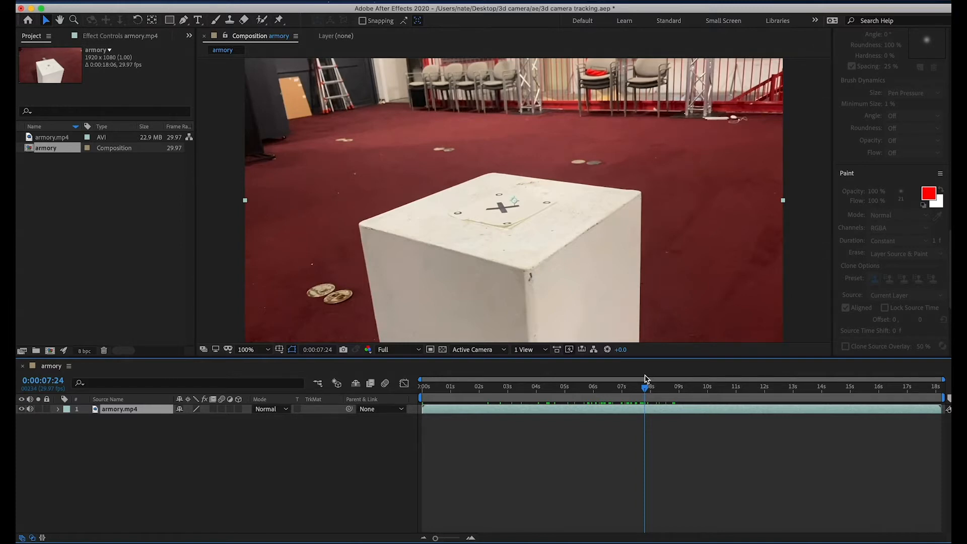
pyautogui.moveTo(646, 379); pyautogui.dragTo(498, 394)
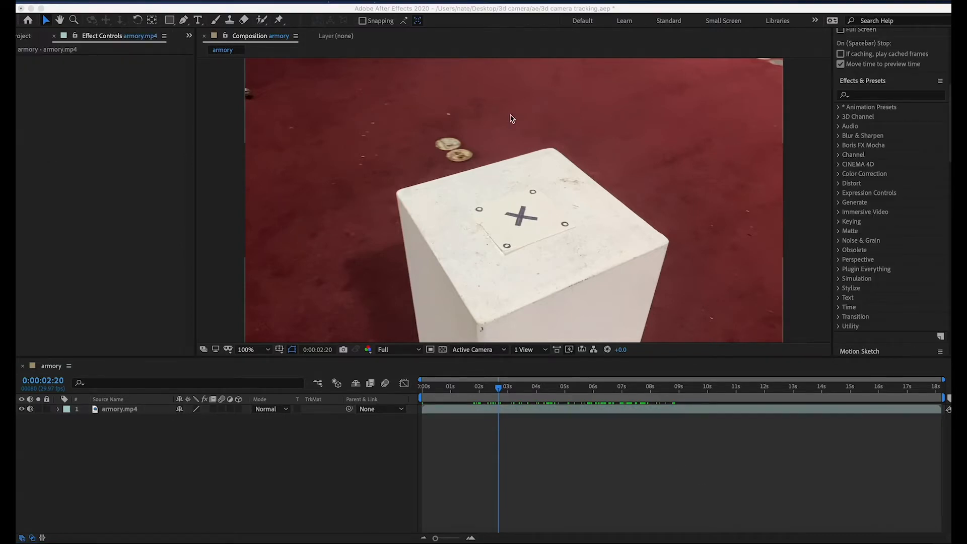
# Step: Apply the Warp Stabilizer effect to the armory.mp4 layer and scrub the stabilized footage around 0:00:02:18 to check it
pyautogui.click(35, 64)
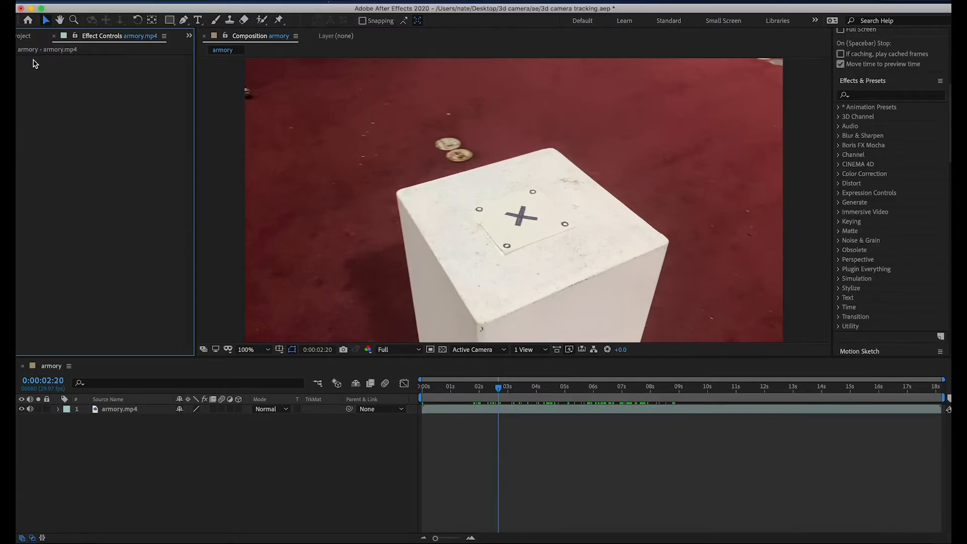
pyautogui.click(25, 37)
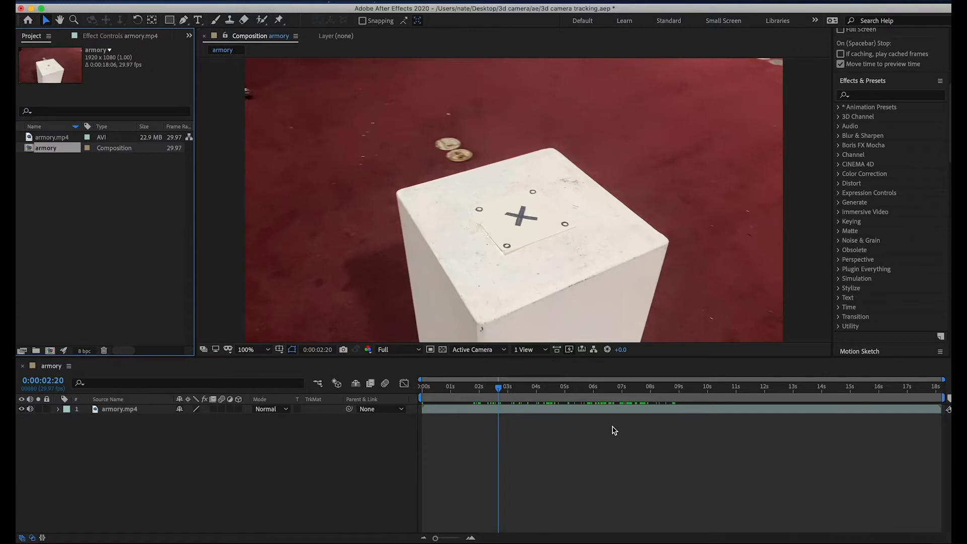
pyautogui.click(881, 96)
pyautogui.write('warp')
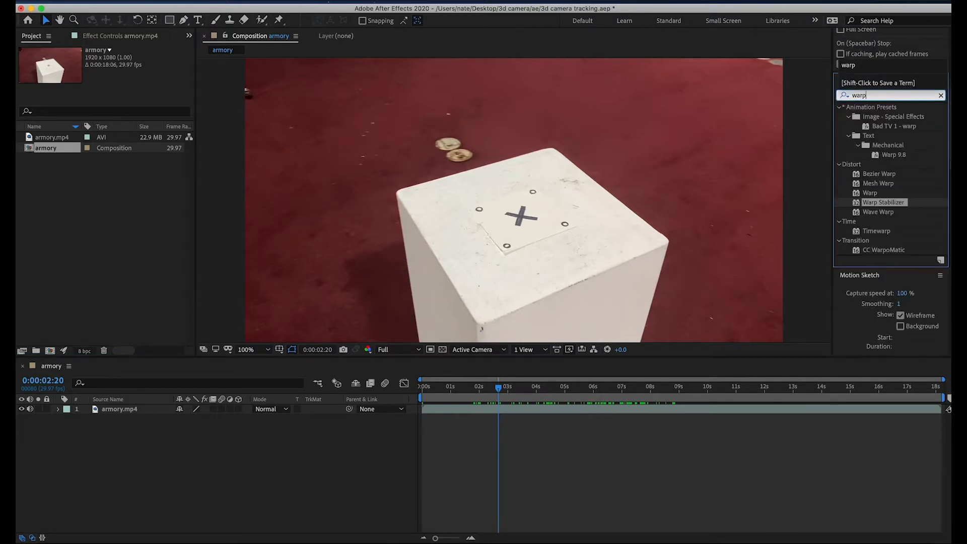
pyautogui.click(890, 203)
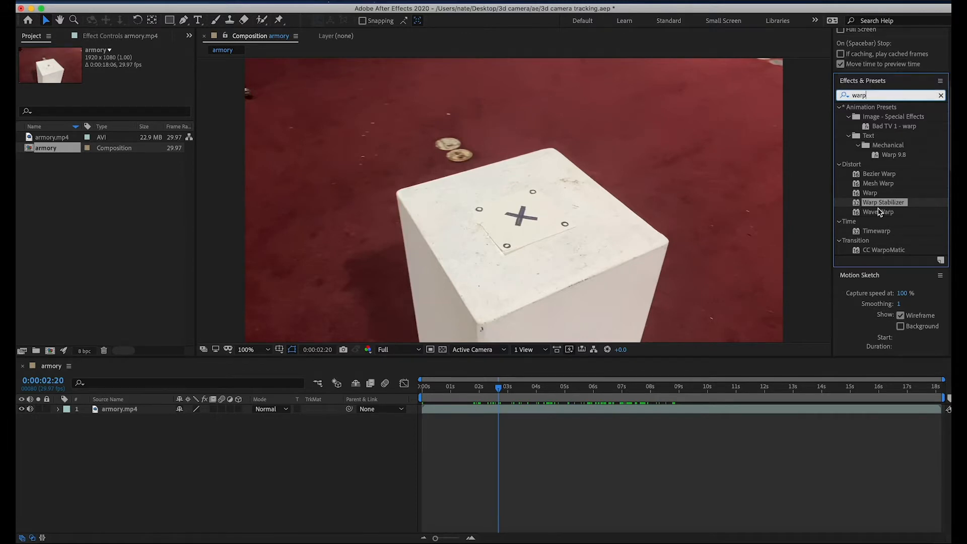
pyautogui.moveTo(888, 203); pyautogui.dragTo(614, 412)
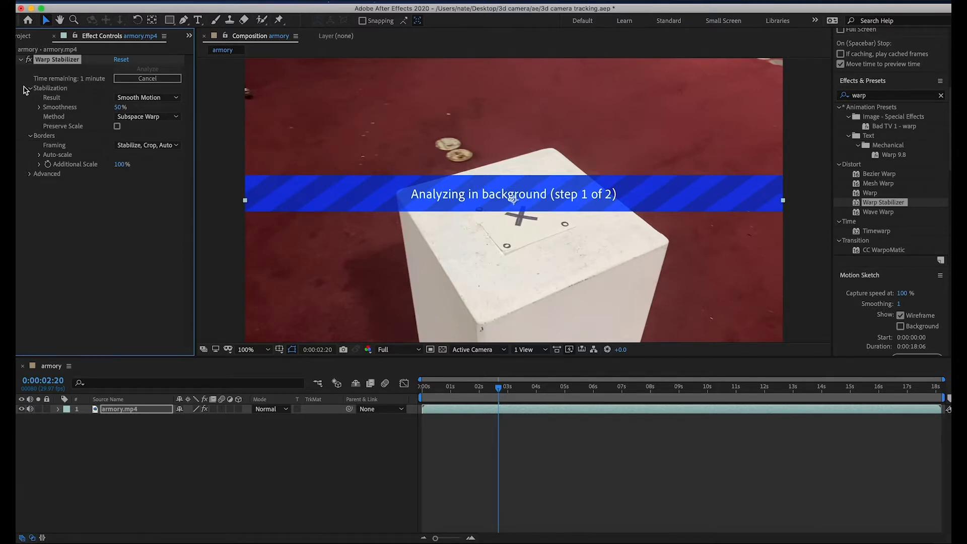
pyautogui.click(255, 440)
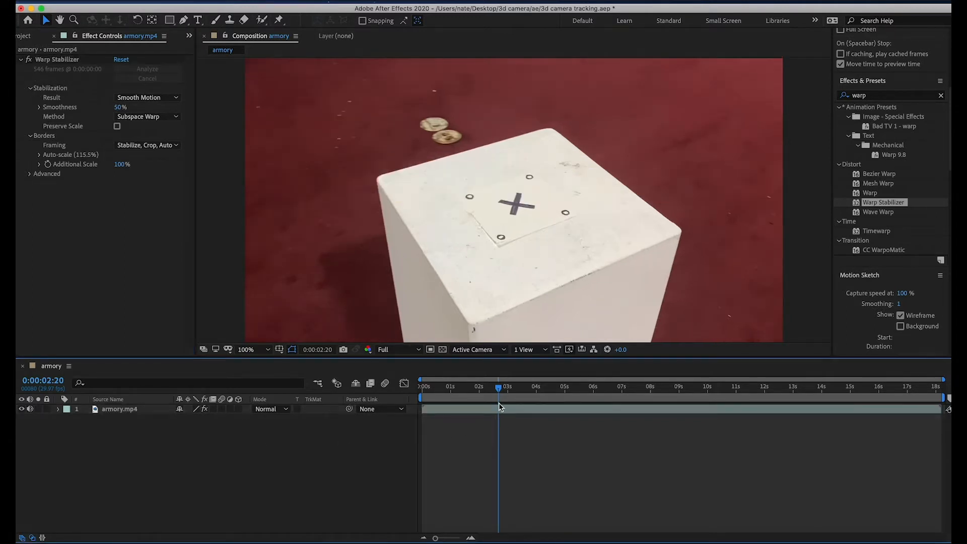
pyautogui.moveTo(496, 392)
pyautogui.mouseDown()
pyautogui.moveTo(480, 388)
pyautogui.moveTo(505, 388)
pyautogui.moveTo(492, 386)
pyautogui.mouseUp()
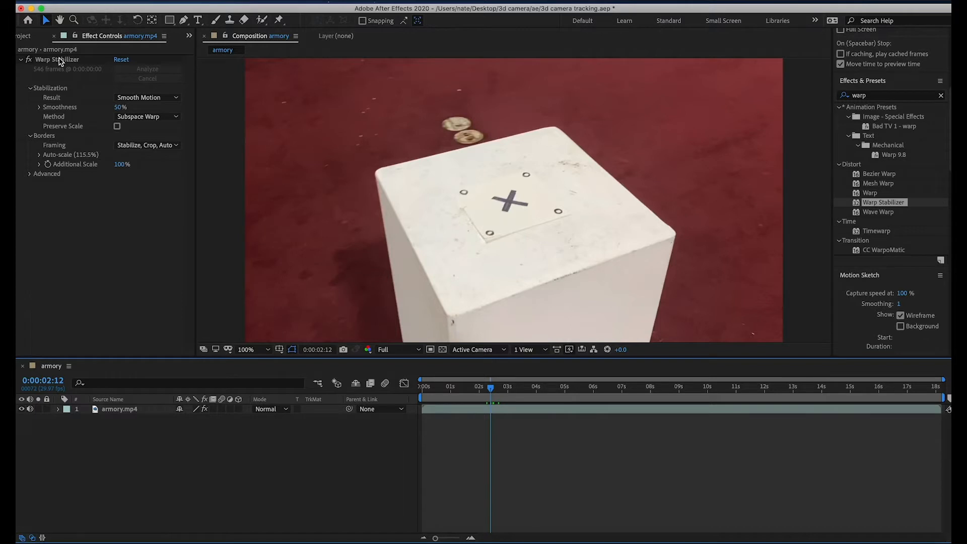
pyautogui.moveTo(491, 388)
pyautogui.mouseDown()
pyautogui.moveTo(573, 393)
pyautogui.moveTo(497, 395)
pyautogui.mouseUp()
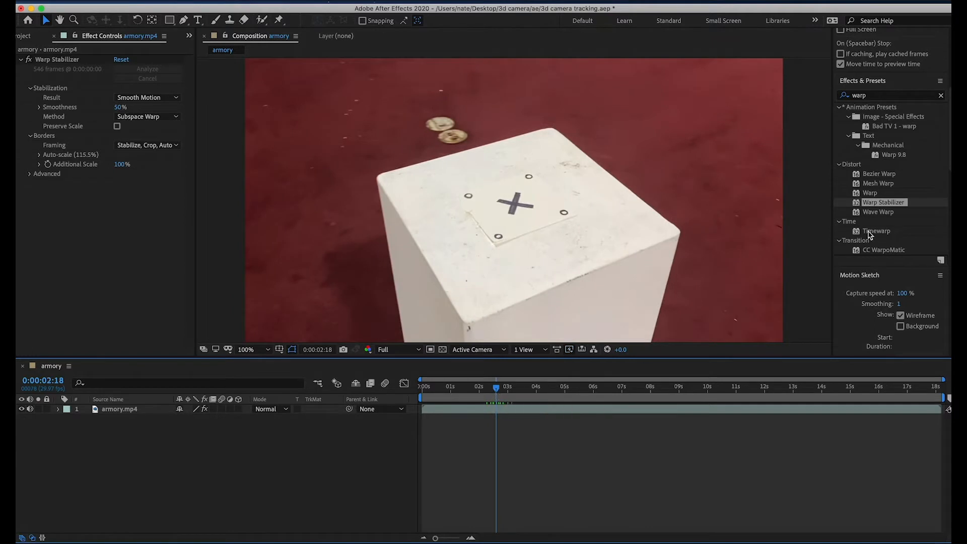
# Step: Find the Lumetri Color effect and apply it to the armory.mp4 layer
pyautogui.click(941, 97)
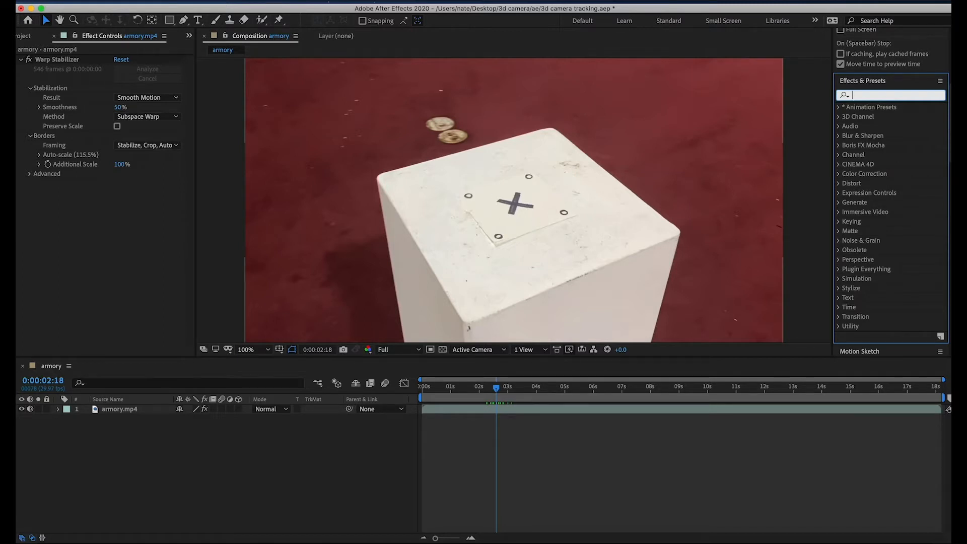
pyautogui.write('lu')
pyautogui.press('BackSpace')
pyautogui.press('BackSpace')
pyautogui.write('lume')
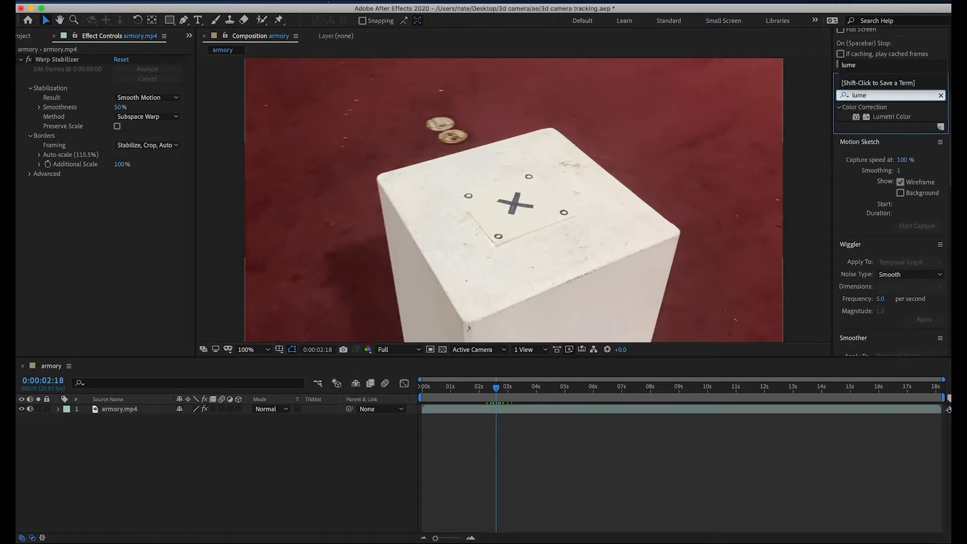
pyautogui.moveTo(891, 116); pyautogui.dragTo(514, 411)
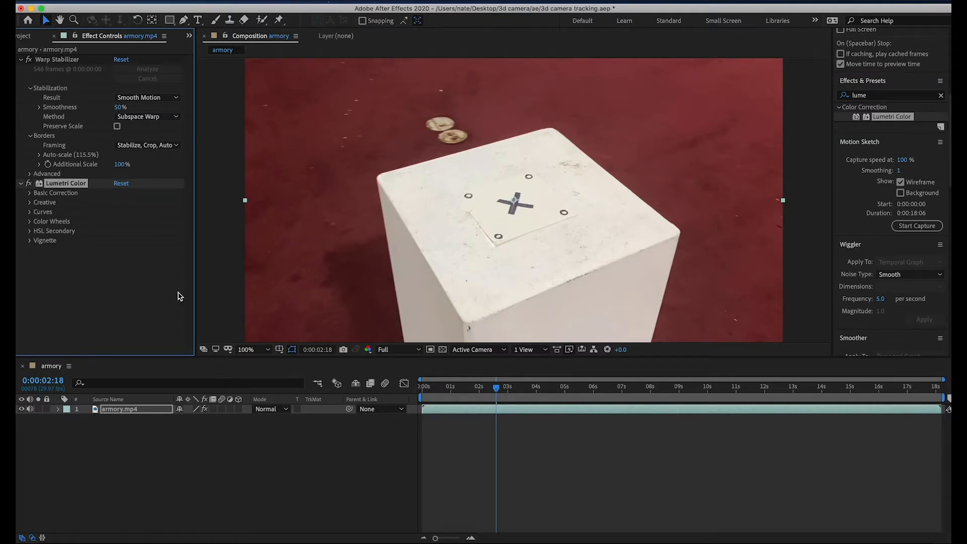
# Step: Set Lumetri Color's contrast to 40 and bend the RGB curve below the diagonal with two points to darken the midtones
pyautogui.click(30, 194)
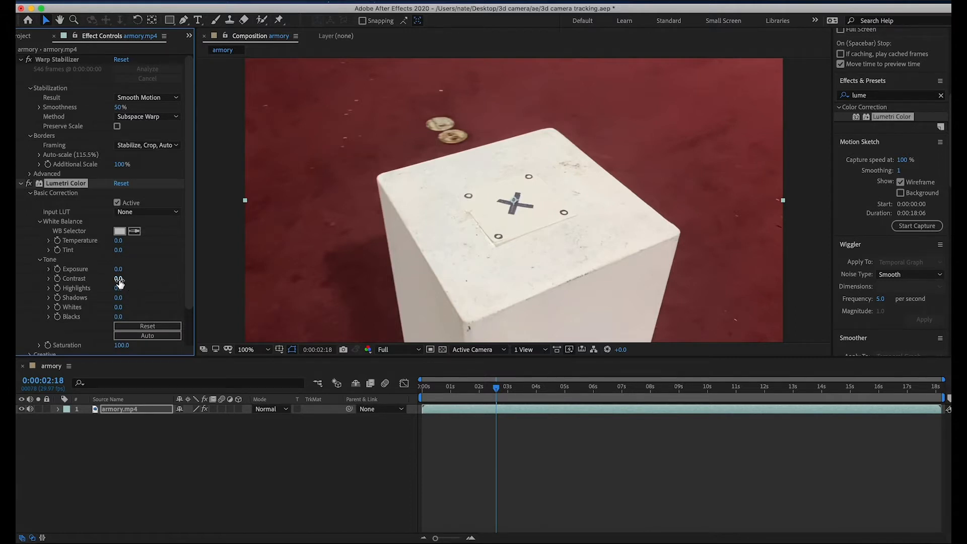
pyautogui.moveTo(118, 278); pyautogui.dragTo(151, 277)
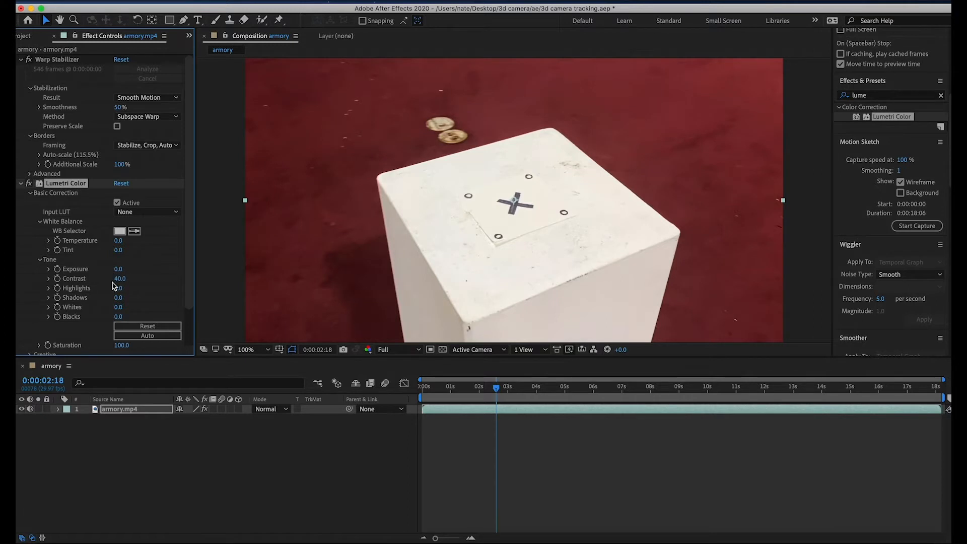
pyautogui.scroll(-8, 143, 263)
pyautogui.moveTo(151, 249); pyautogui.dragTo(158, 252)
pyautogui.click(136, 277)
pyautogui.moveTo(138, 281); pyautogui.dragTo(137, 282)
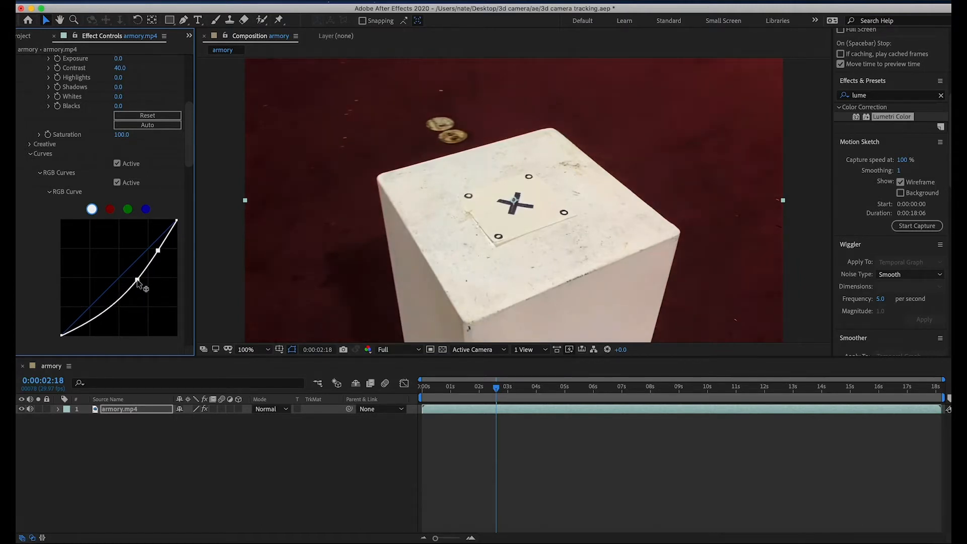
# Step: Switch Lumetri Color off and on to compare the footage with and without the correction, and scrub to 0:00:09:24
pyautogui.scroll(10, 77, 177)
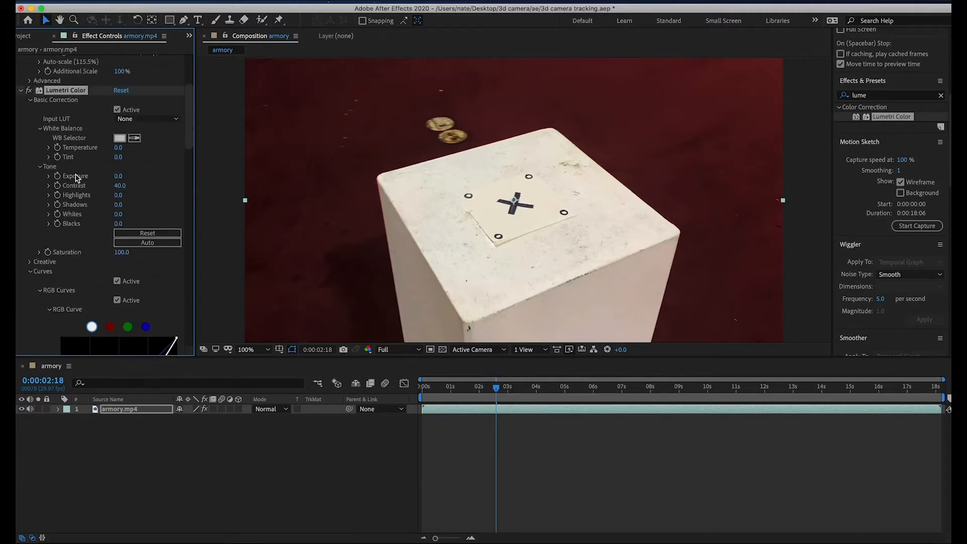
pyautogui.click(29, 185)
pyautogui.click(29, 184)
pyautogui.click(29, 184)
pyautogui.click(29, 184)
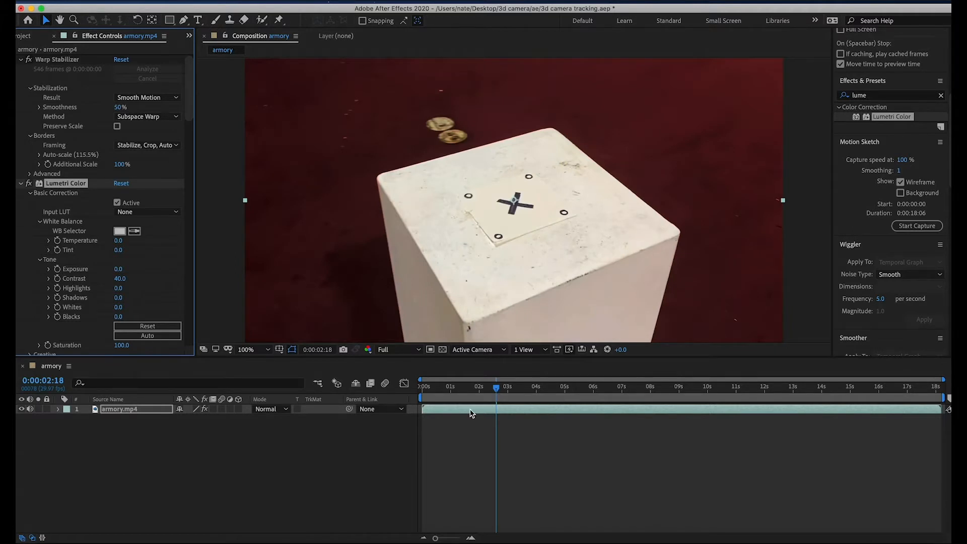
pyautogui.click(485, 524)
pyautogui.moveTo(497, 387); pyautogui.dragTo(702, 397)
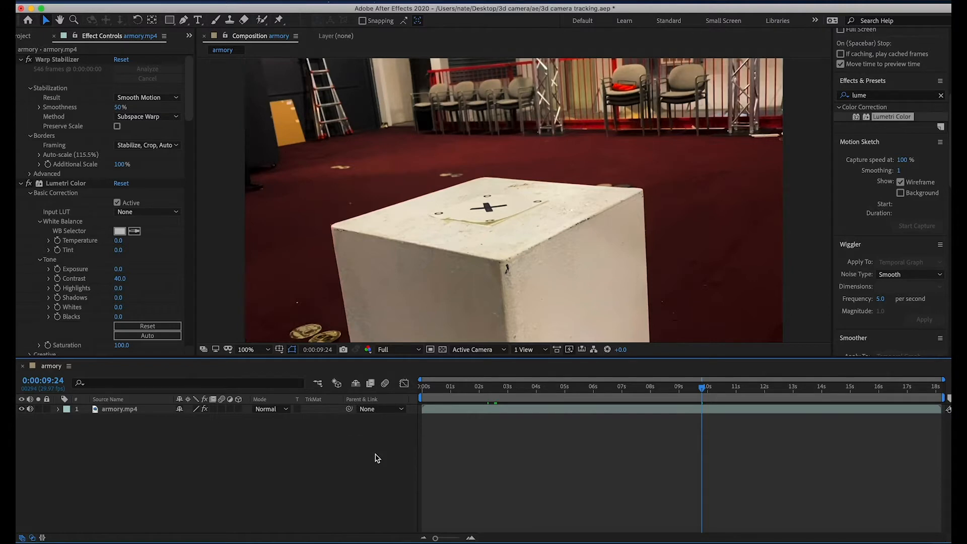
# Step: Pre-compose the armory.mp4 layer as "stabilized footage", moving all attributes into the new composition
pyautogui.click(558, 410)
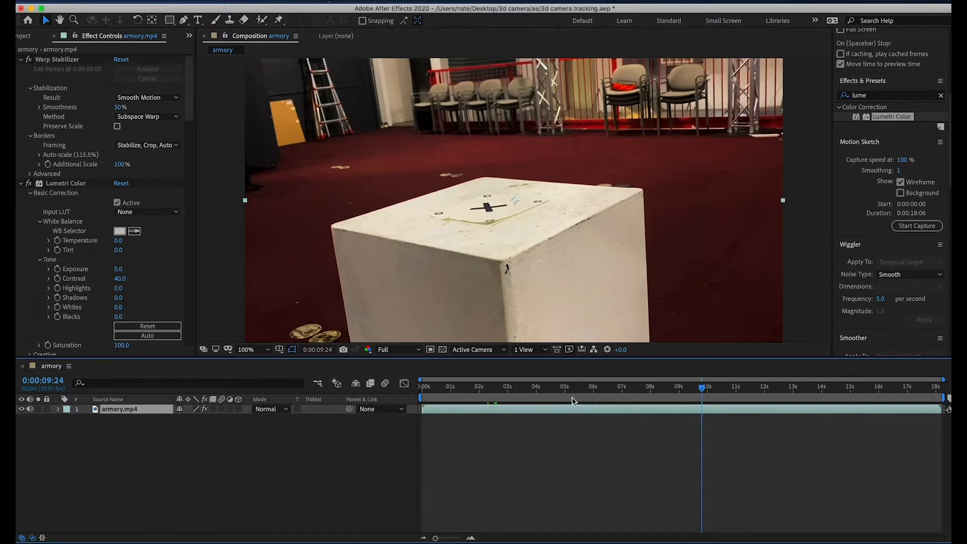
pyautogui.rightClick(558, 412)
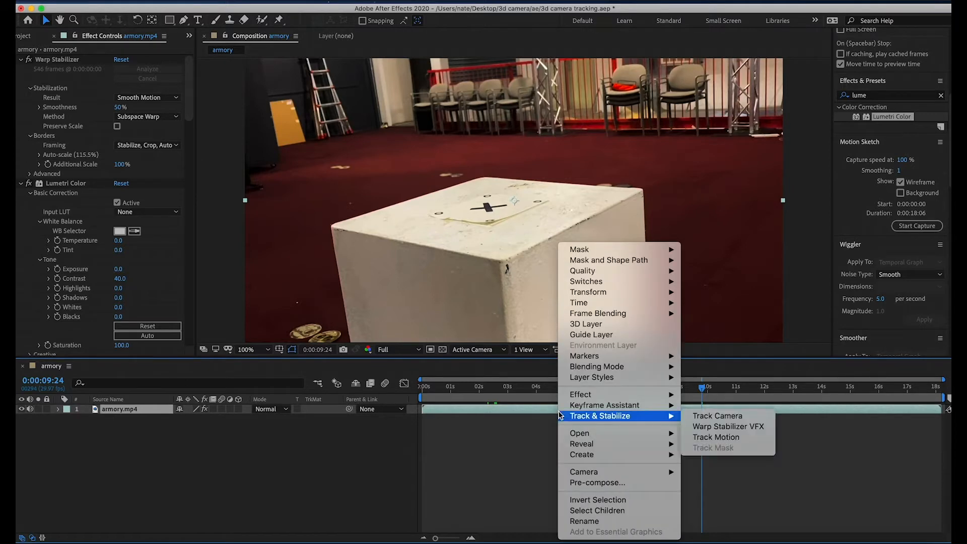
pyautogui.click(598, 484)
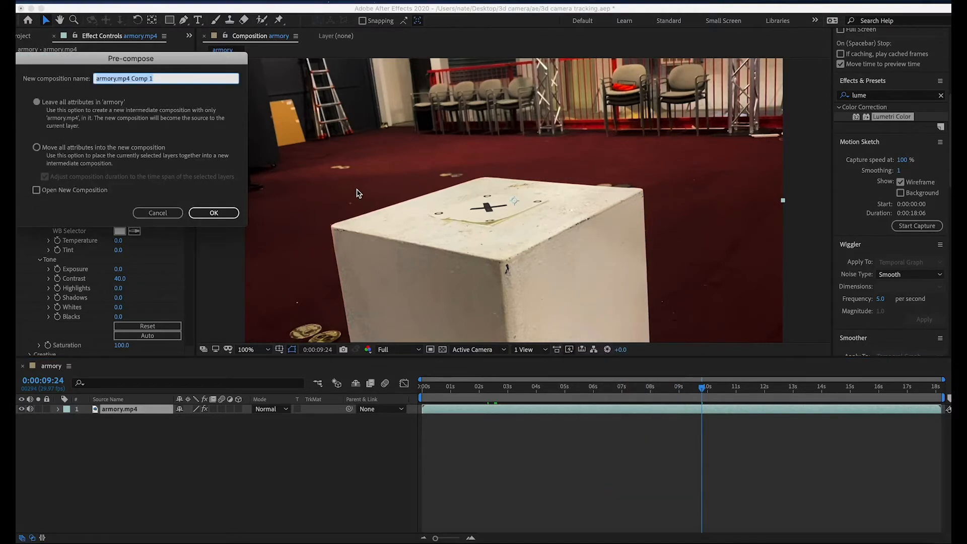
pyautogui.write('stabilized')
pyautogui.moveTo(232, 63); pyautogui.dragTo(398, 62)
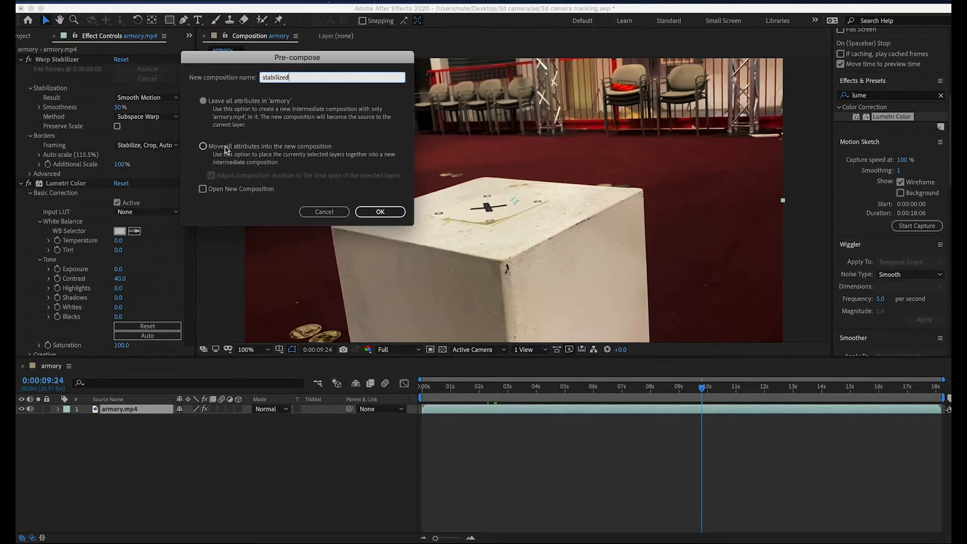
pyautogui.click(203, 146)
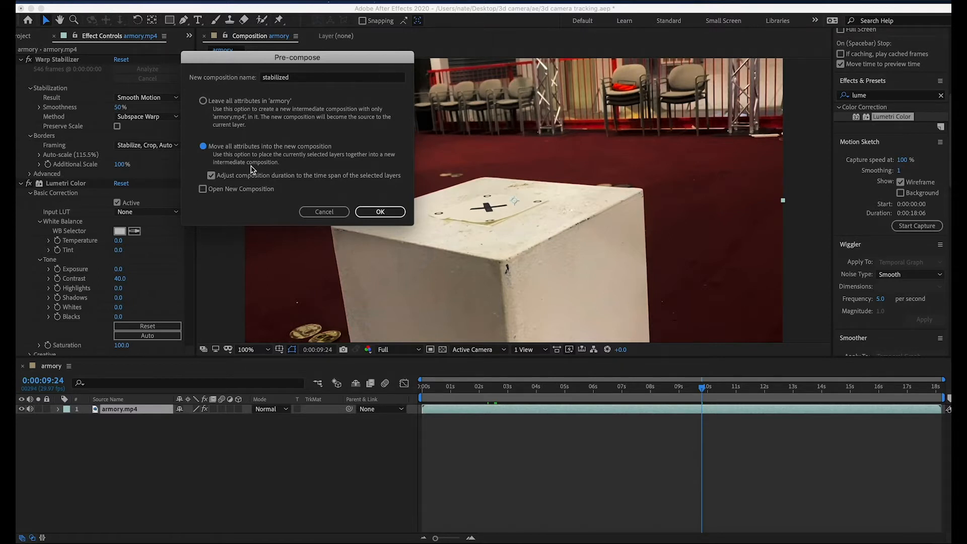
pyautogui.click(381, 211)
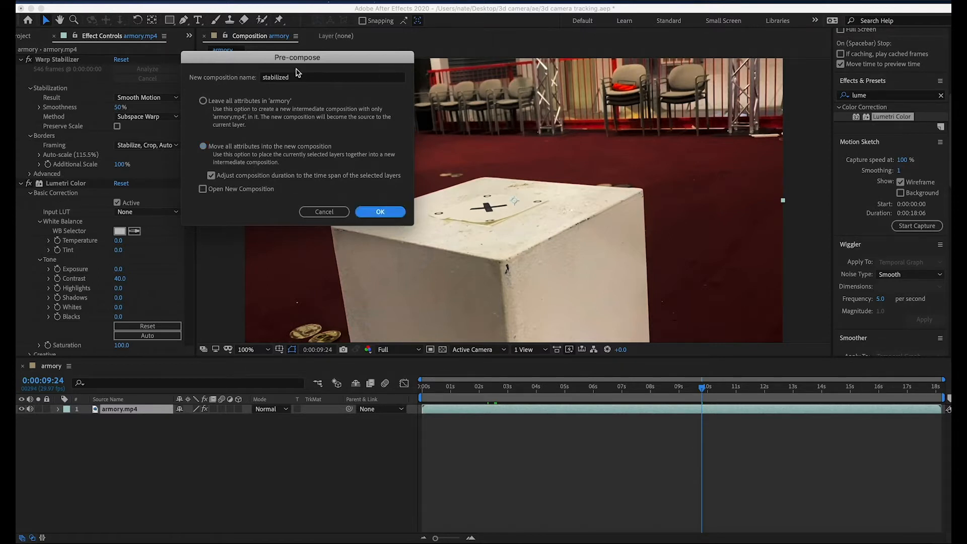
pyautogui.click(298, 80)
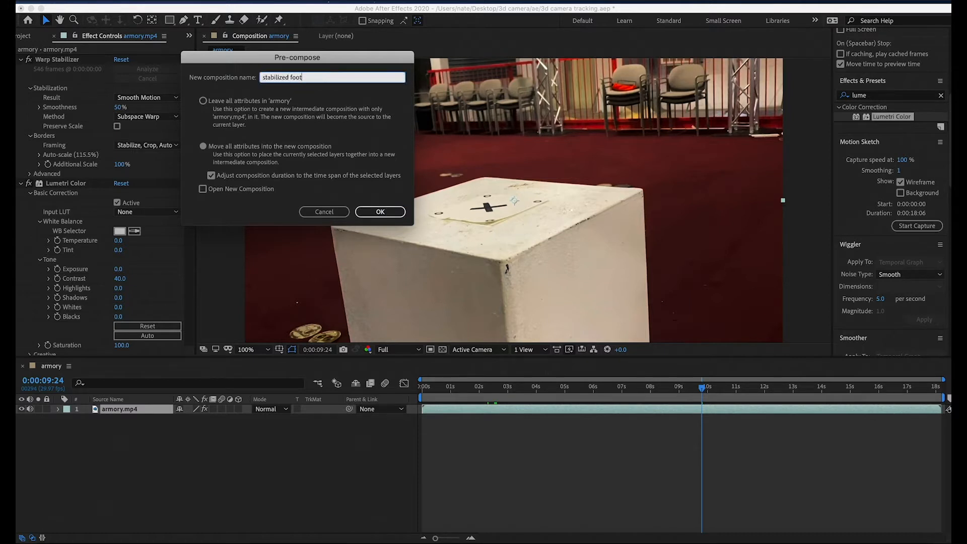
pyautogui.click(372, 212)
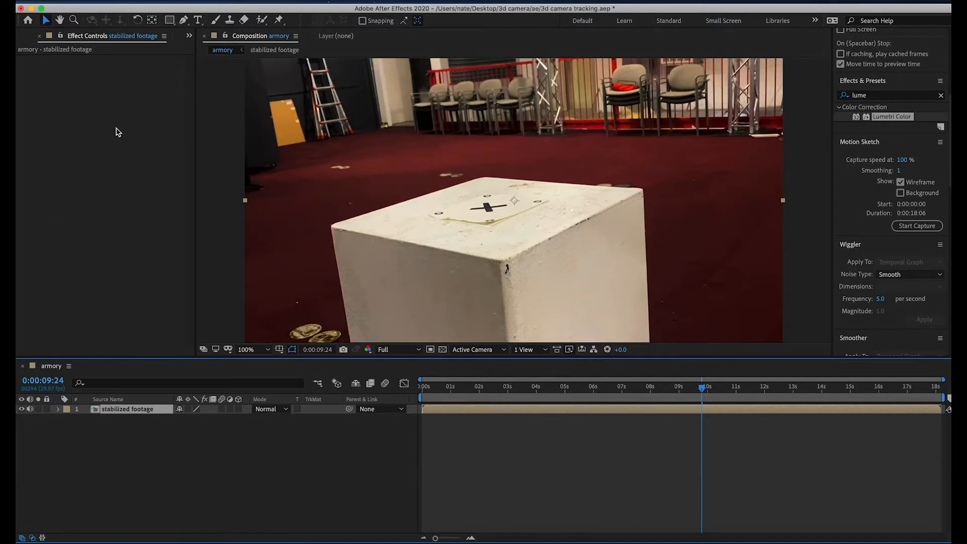
# Step: Check the effects on the armory.mp4 layer inside the stabilized footage composition, and return to the armory composition
pyautogui.click(120, 161)
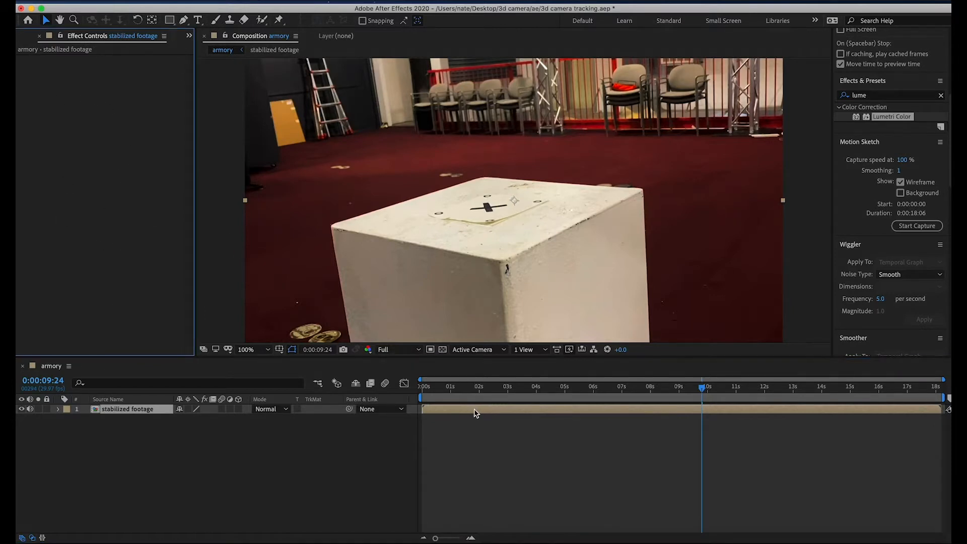
pyautogui.doubleClick(476, 410)
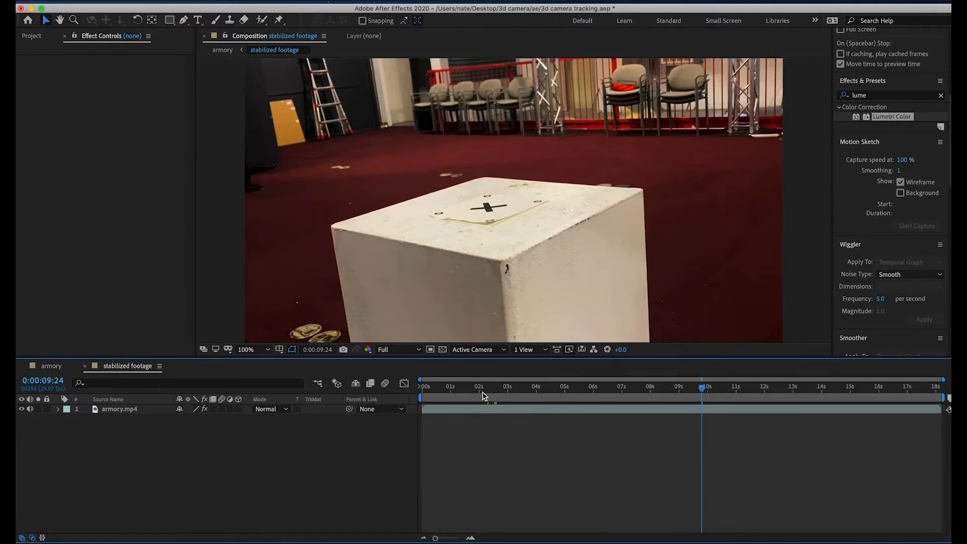
pyautogui.click(467, 409)
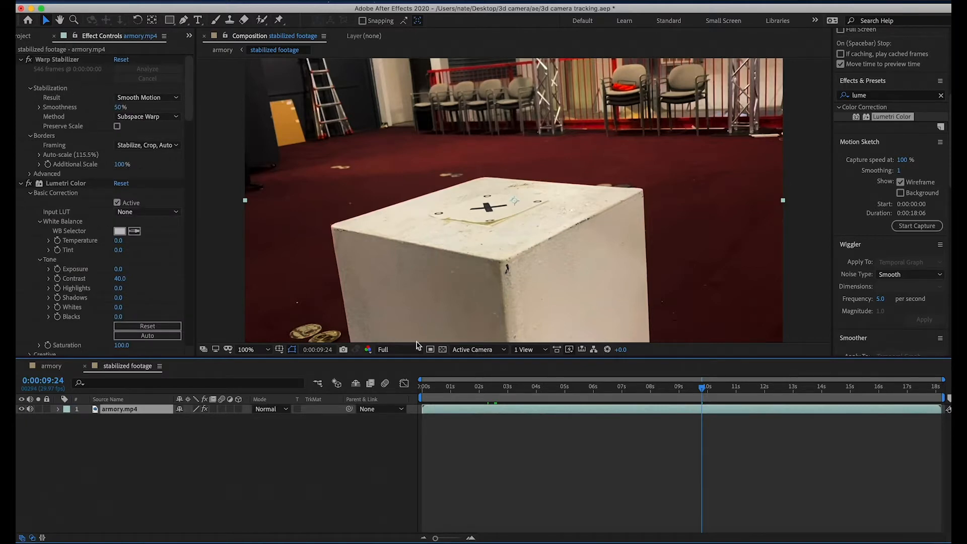
pyautogui.click(56, 369)
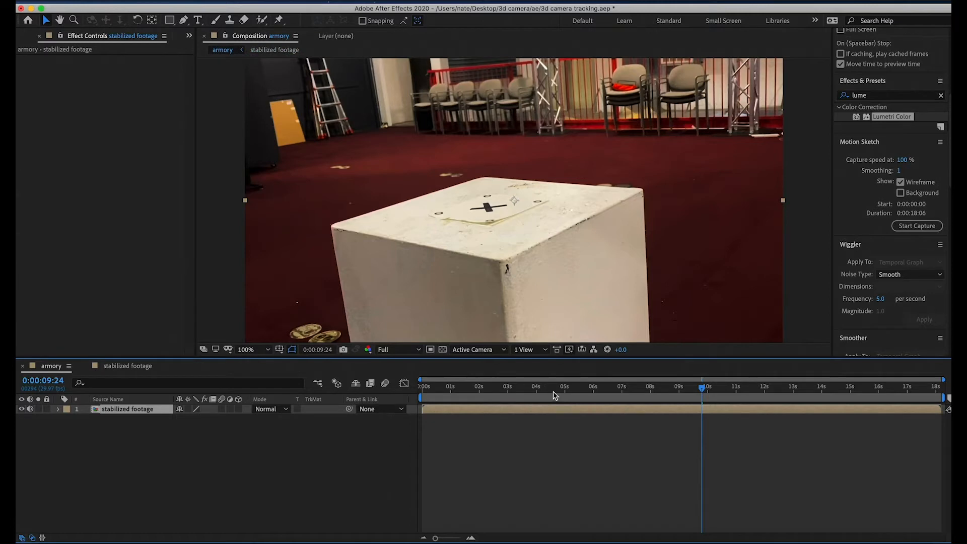
# Step: Move the armory composition's playhead to 0:00:06:13 and apply the 3D Camera Tracker effect to the stabilized footage layer
pyautogui.moveTo(540, 399); pyautogui.dragTo(644, 412)
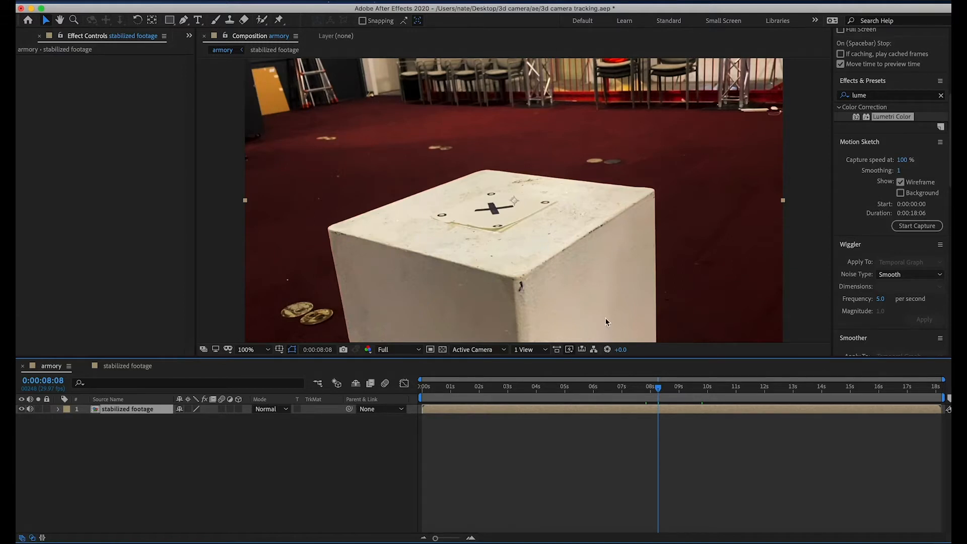
pyautogui.moveTo(658, 387)
pyautogui.mouseDown()
pyautogui.moveTo(478, 392)
pyautogui.moveTo(652, 388)
pyautogui.mouseUp()
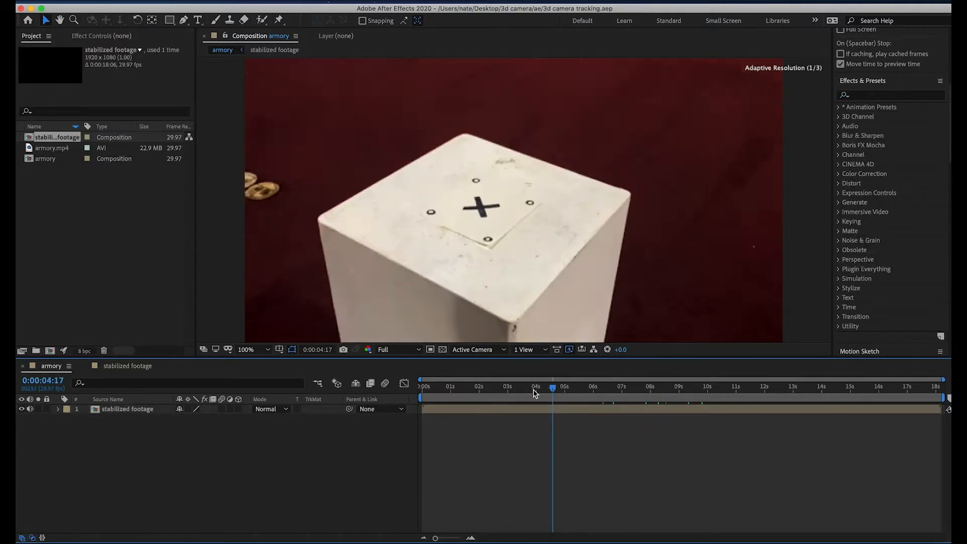
pyautogui.moveTo(535, 394); pyautogui.dragTo(606, 388)
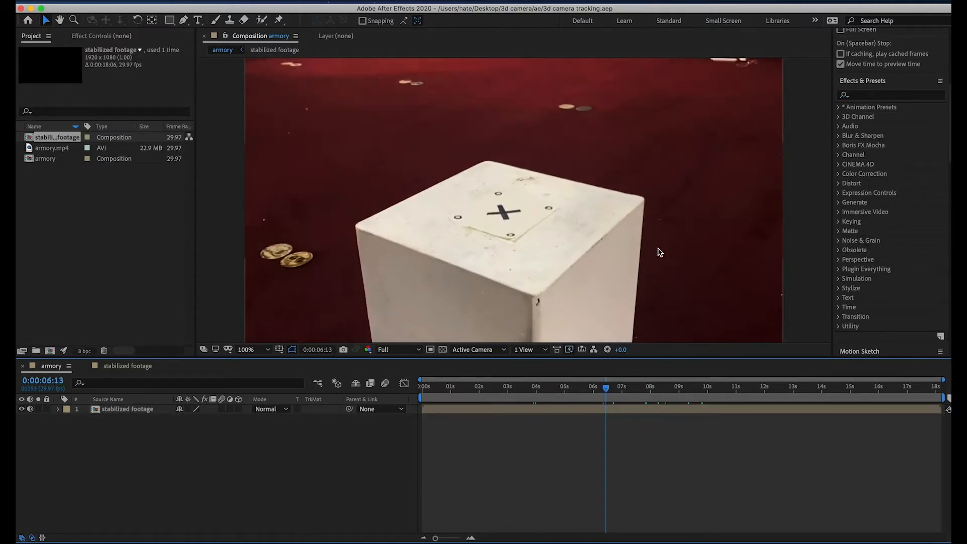
pyautogui.click(862, 95)
pyautogui.write('3d ca')
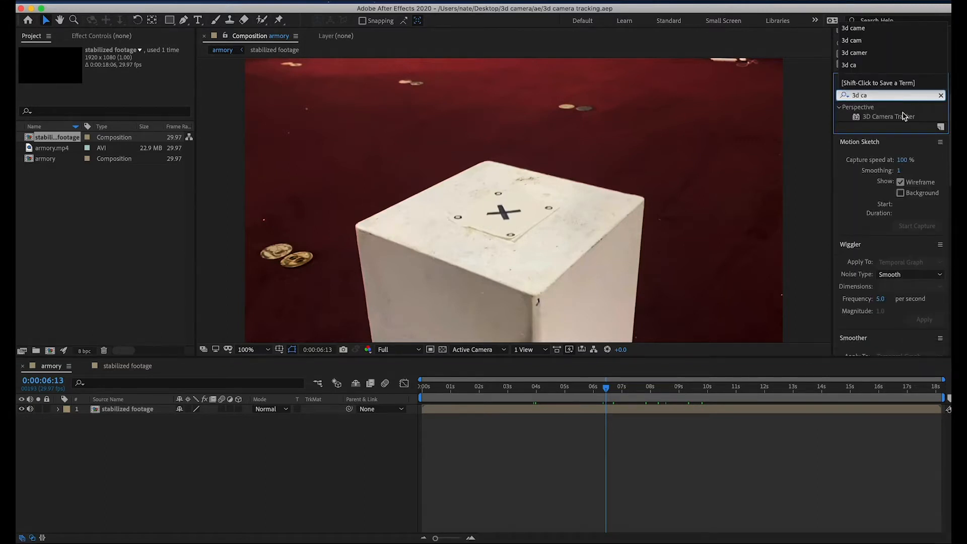
pyautogui.click(902, 117)
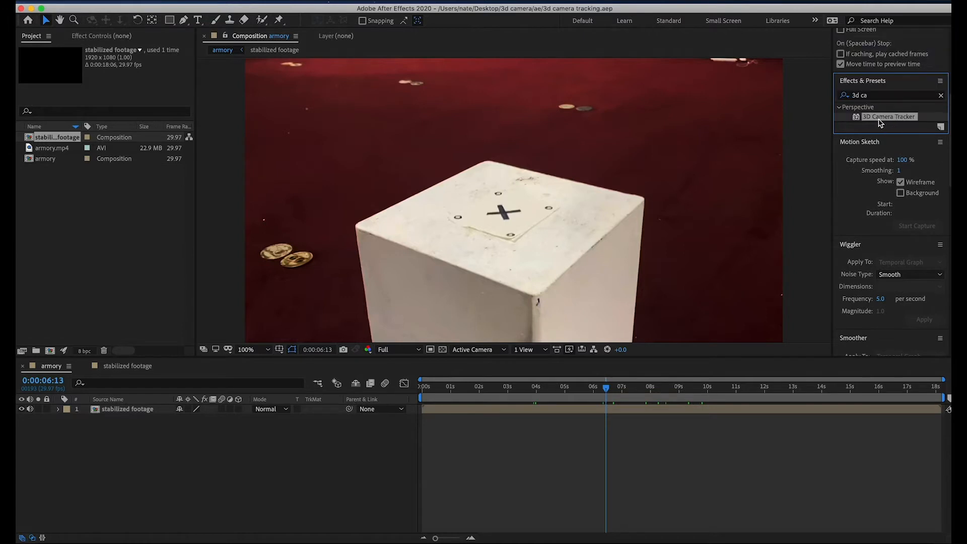
pyautogui.moveTo(883, 120); pyautogui.dragTo(481, 412)
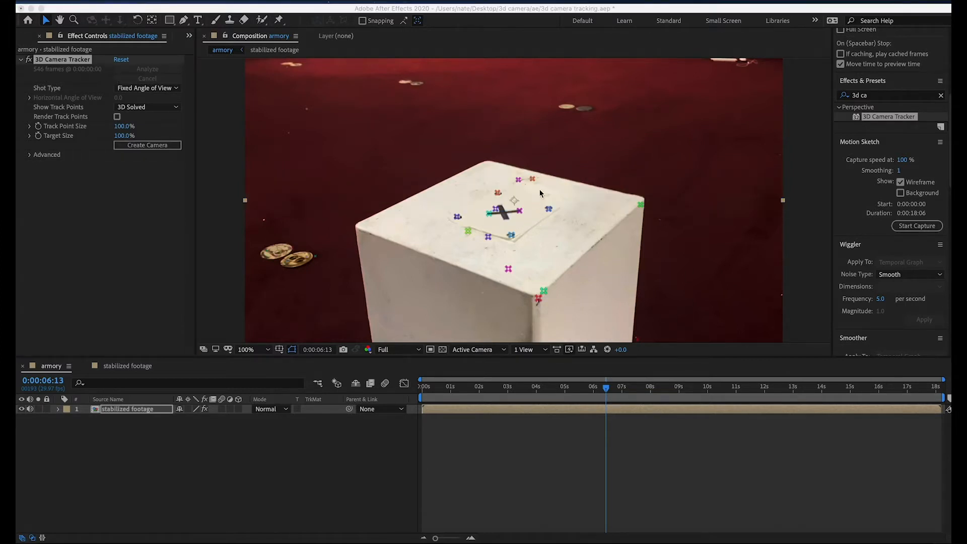
# Step: Scrub through the armory composition to examine the track points on the pedestal, and check the 3D Camera Tracker's advanced solve information
pyautogui.click(601, 389)
pyautogui.moveTo(582, 398); pyautogui.dragTo(551, 391)
pyautogui.moveTo(566, 392); pyautogui.dragTo(489, 412)
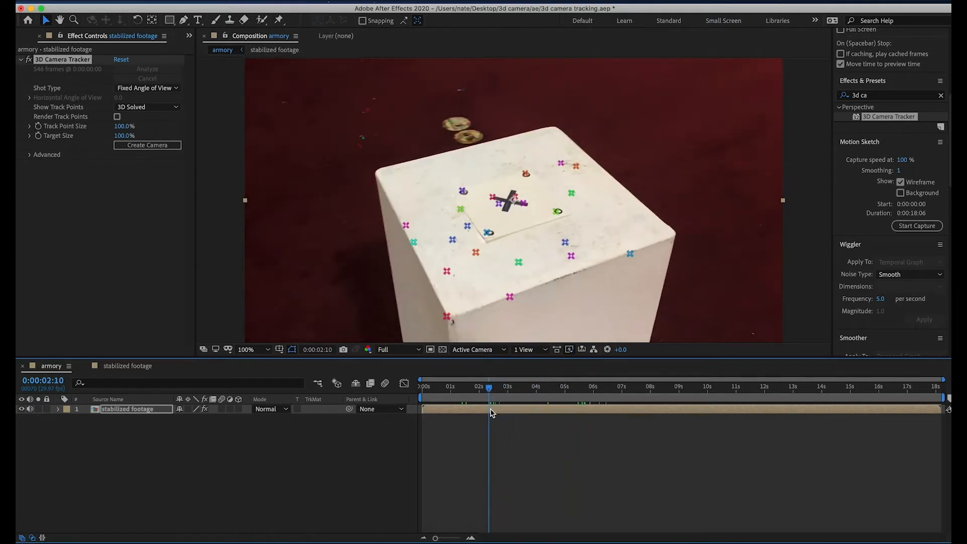
pyautogui.click(30, 154)
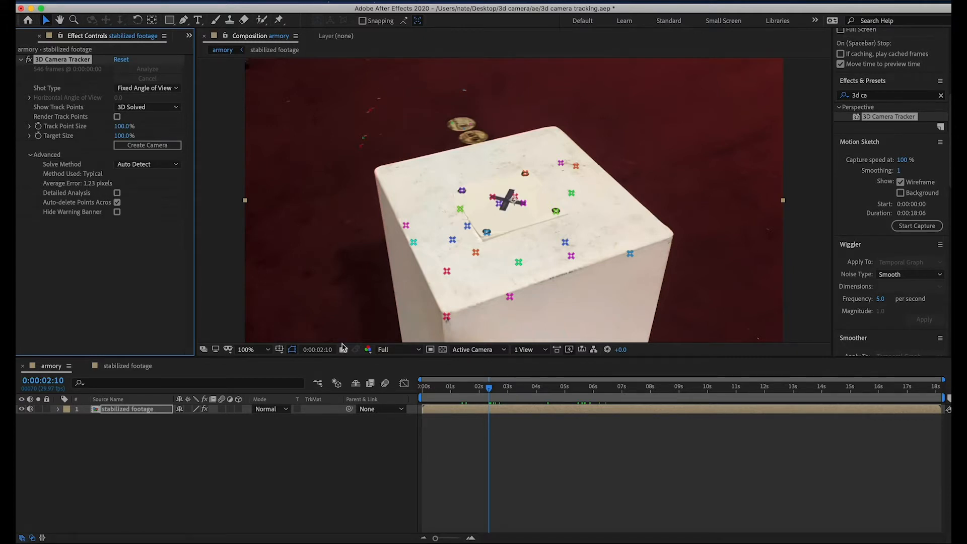
pyautogui.moveTo(489, 388); pyautogui.dragTo(580, 379)
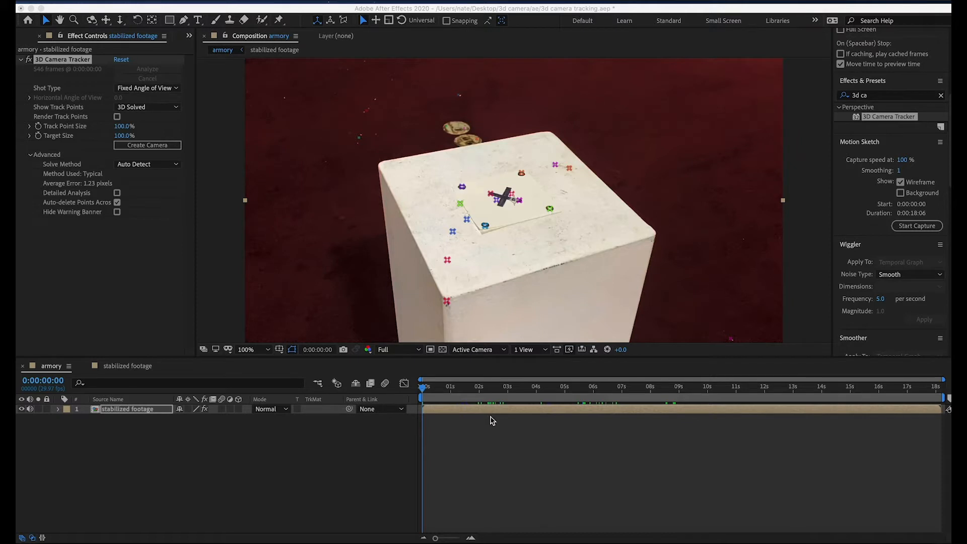
# Step: At the first frame, create a solid and camera from six track points on the four circle markers and the central X, with view refresh enabled
pyautogui.click(522, 175)
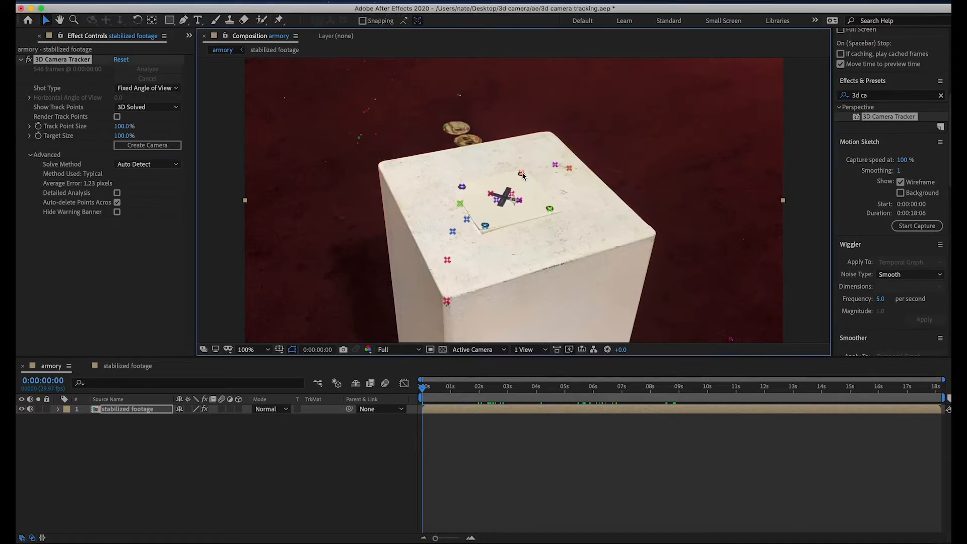
pyautogui.click(491, 195)
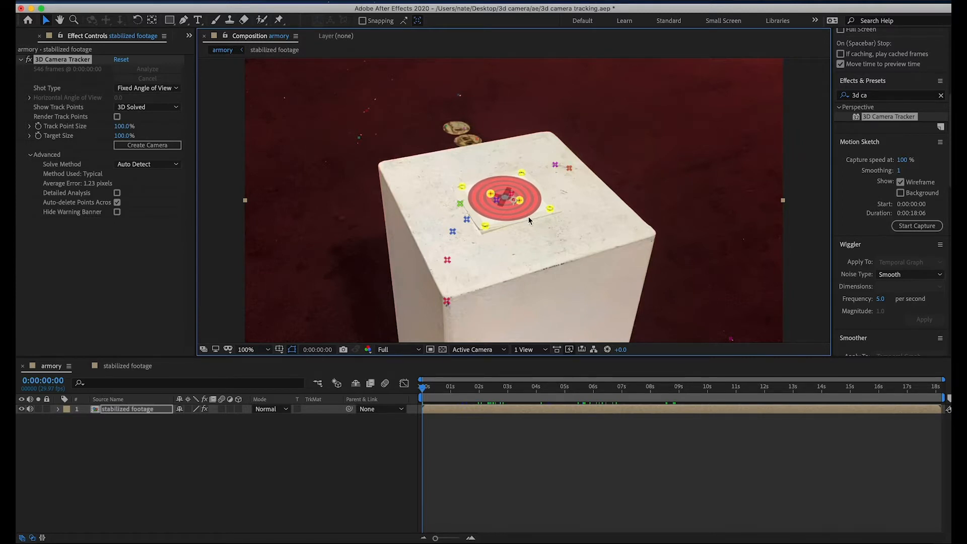
pyautogui.rightClick(507, 199)
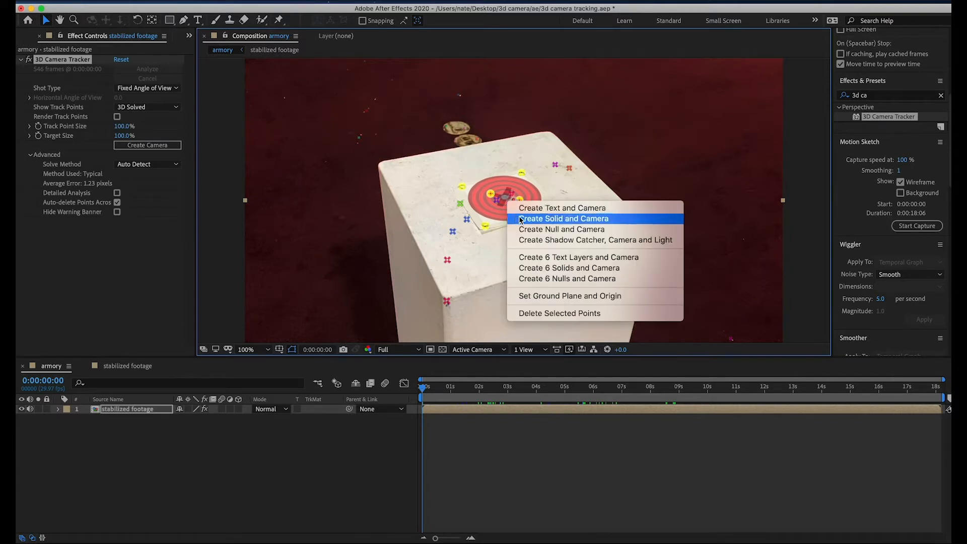
pyautogui.click(520, 220)
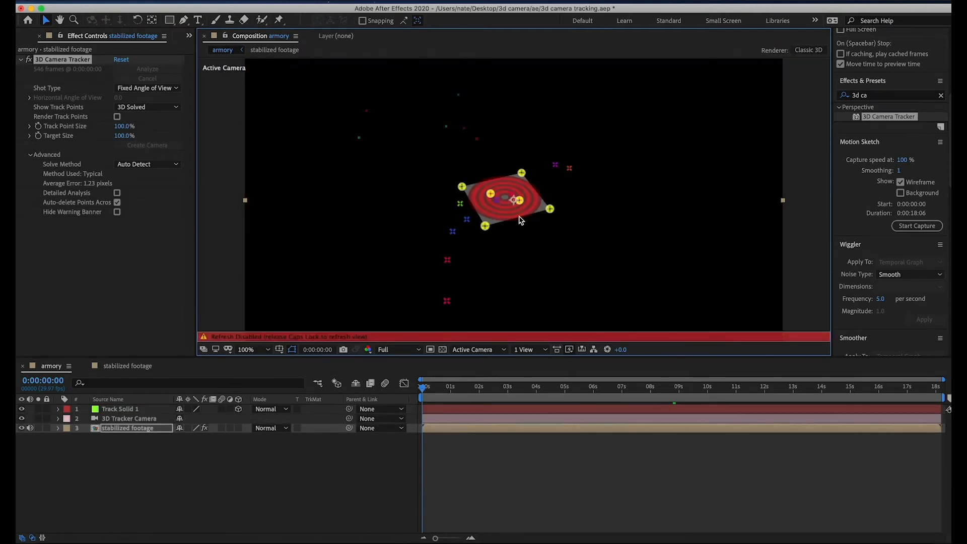
pyautogui.press('capslock')
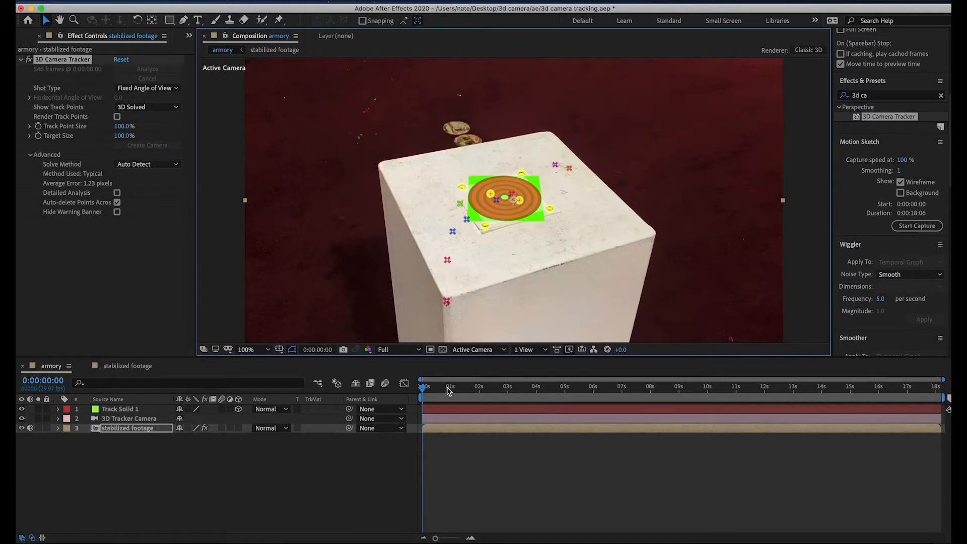
# Step: Mute the stabilized footage layer's audio and preview the composition to check how the green solid tracks with the pedestal
pyautogui.click(433, 394)
pyautogui.moveTo(433, 396); pyautogui.dragTo(422, 392)
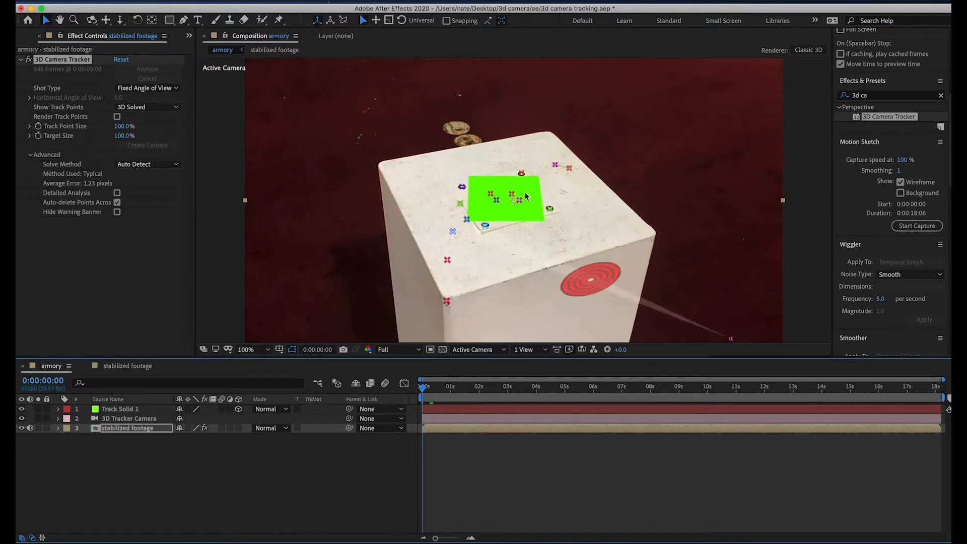
pyautogui.click(551, 492)
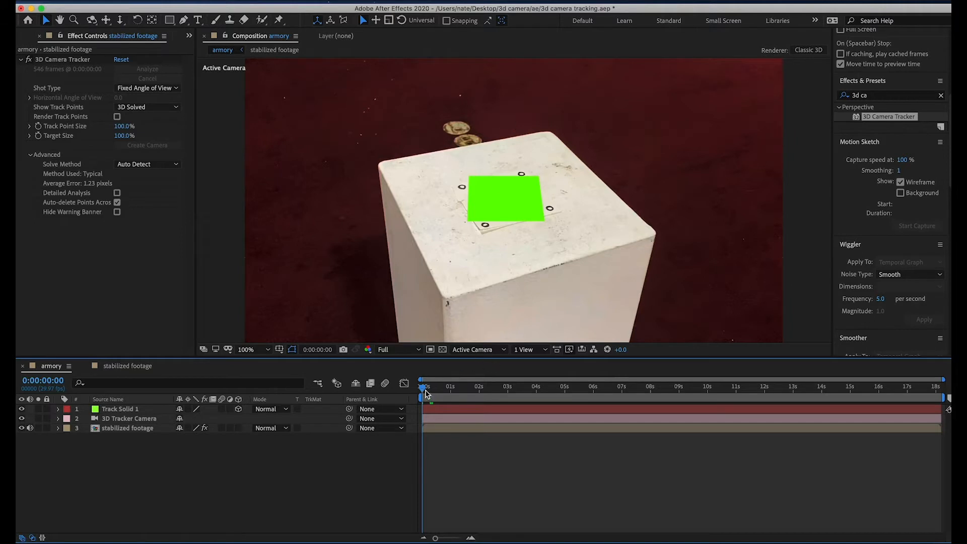
pyautogui.click(30, 428)
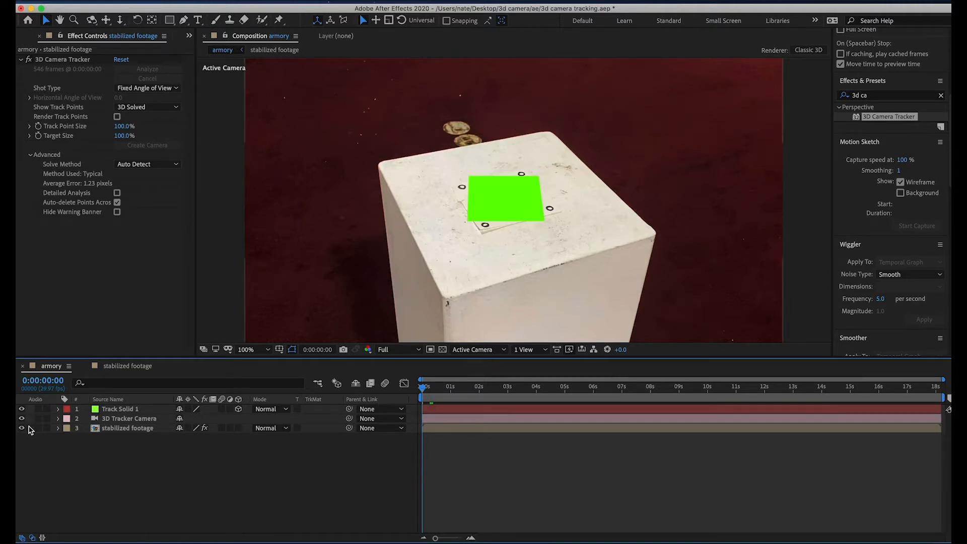
pyautogui.press('space')
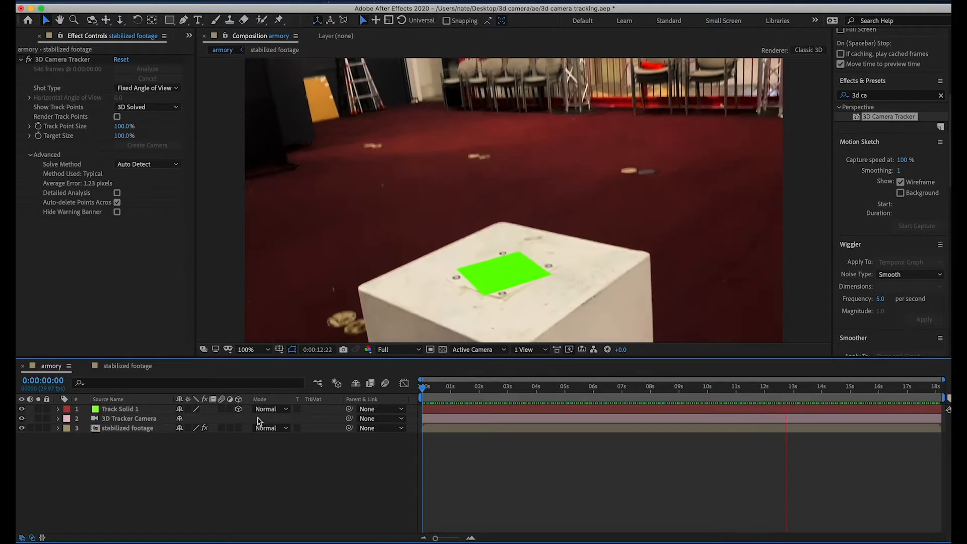
# Step: Reselect the 3D Camera Tracker effect on the stabilized footage and create a second solid from three track points on two circle markers and the X
pyautogui.click(458, 428)
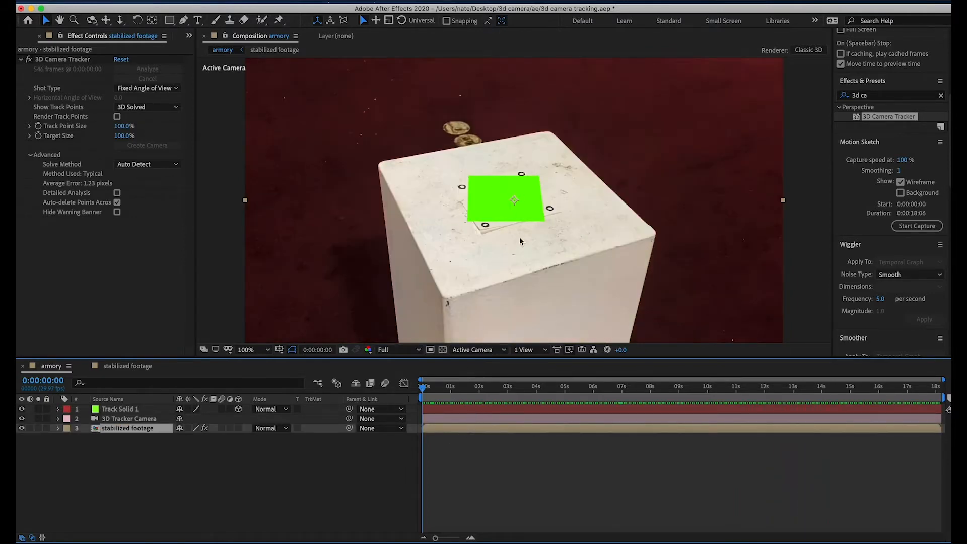
pyautogui.click(453, 418)
pyautogui.click(453, 409)
pyautogui.click(456, 428)
pyautogui.click(71, 60)
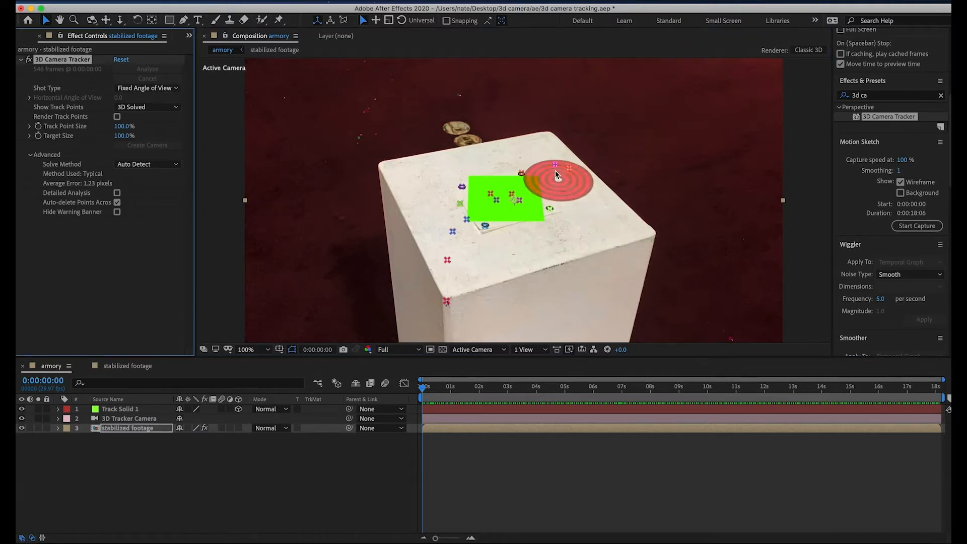
pyautogui.click(522, 176)
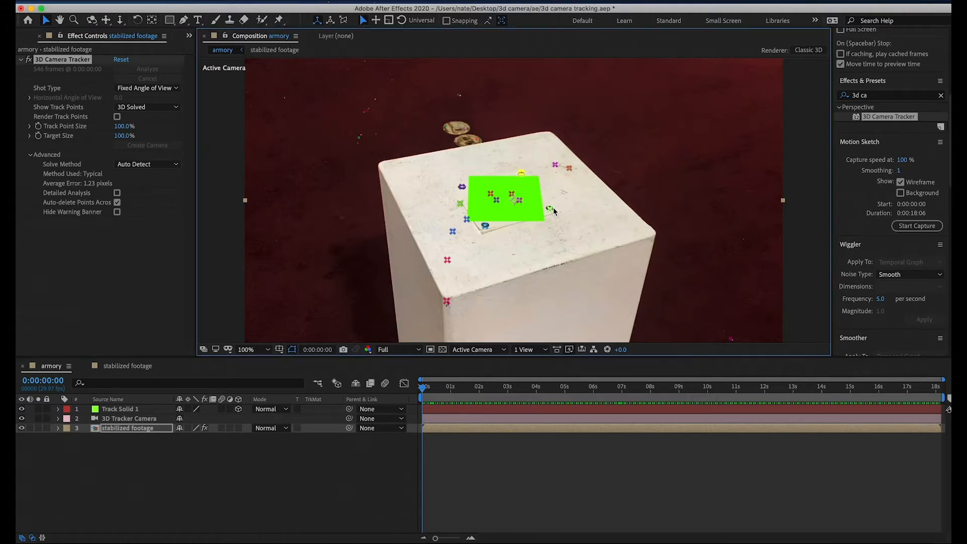
pyautogui.keyDown('shift'); pyautogui.click(520, 200); pyautogui.keyUp('shift')
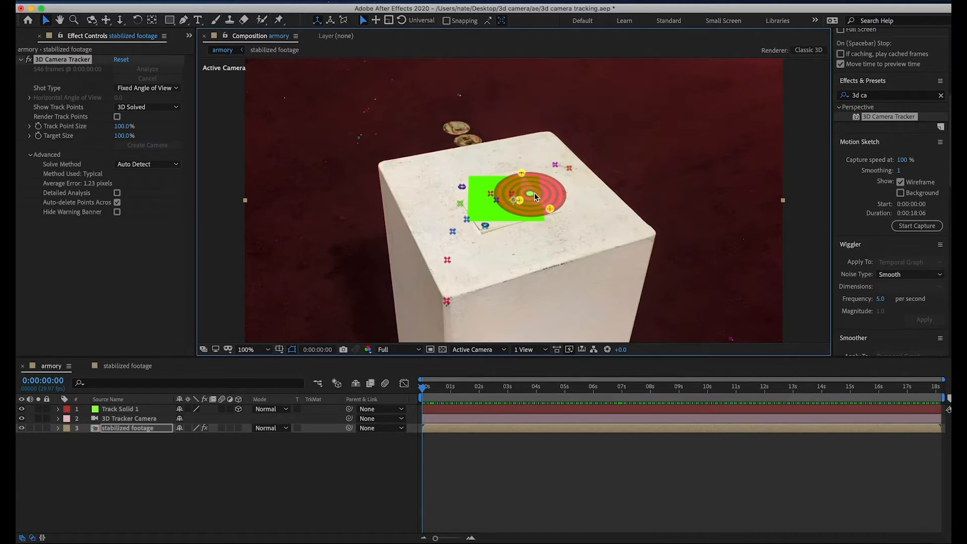
pyautogui.rightClick(535, 196)
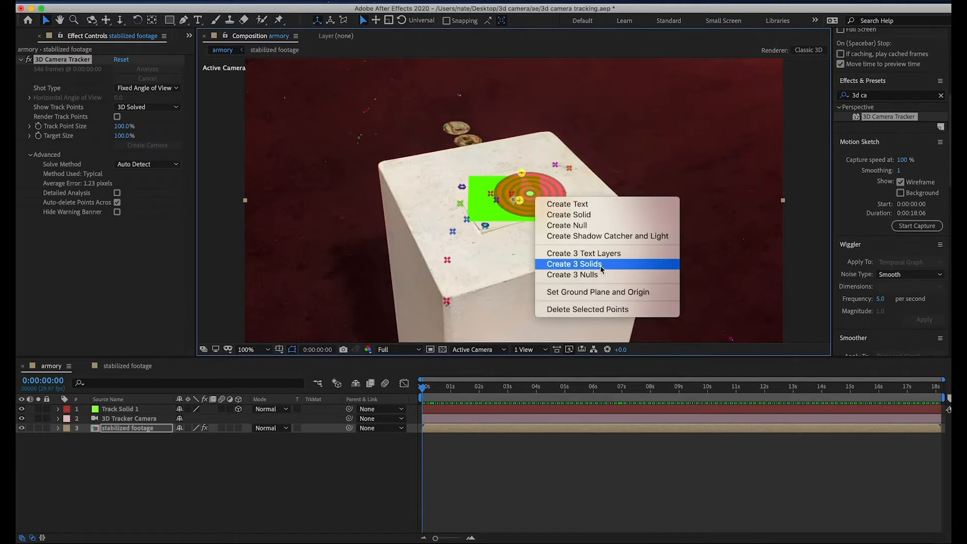
pyautogui.click(591, 222)
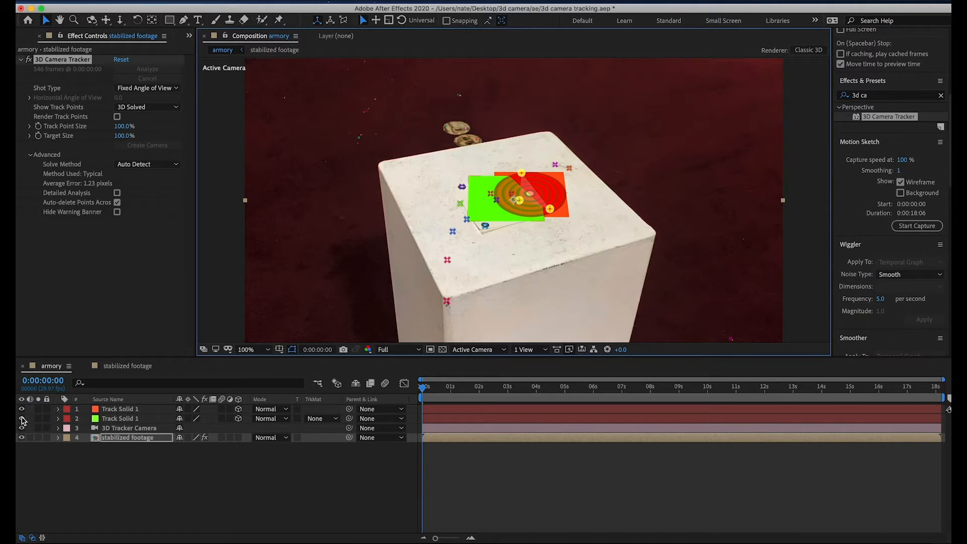
# Step: Hide the green track solid and scrub the timeline to check the orange solid's tracking
pyautogui.click(21, 419)
pyautogui.click(604, 474)
pyautogui.moveTo(436, 392); pyautogui.dragTo(630, 399)
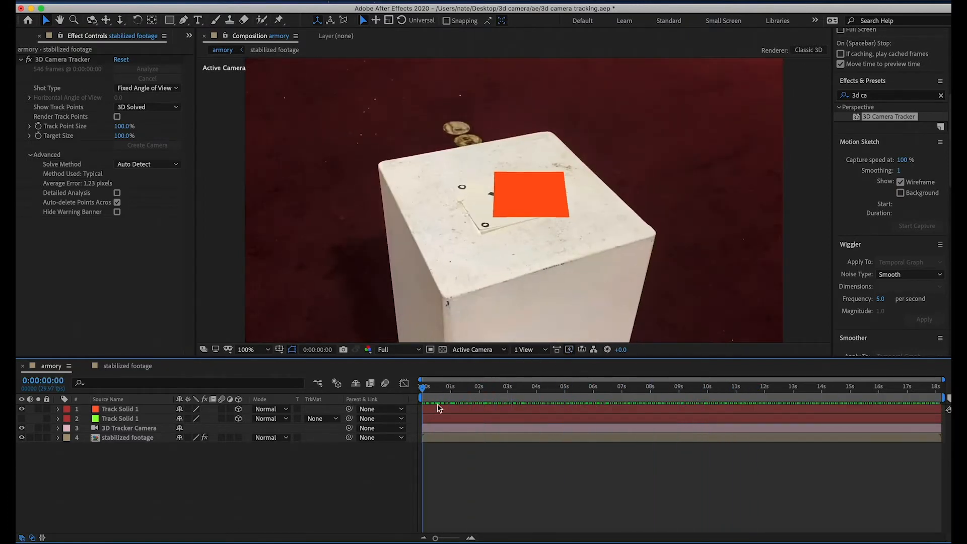
# Step: Set the orange track solid's Z Rotation to 67° and its Scale to 238% to match the pedestal top
pyautogui.click(455, 410)
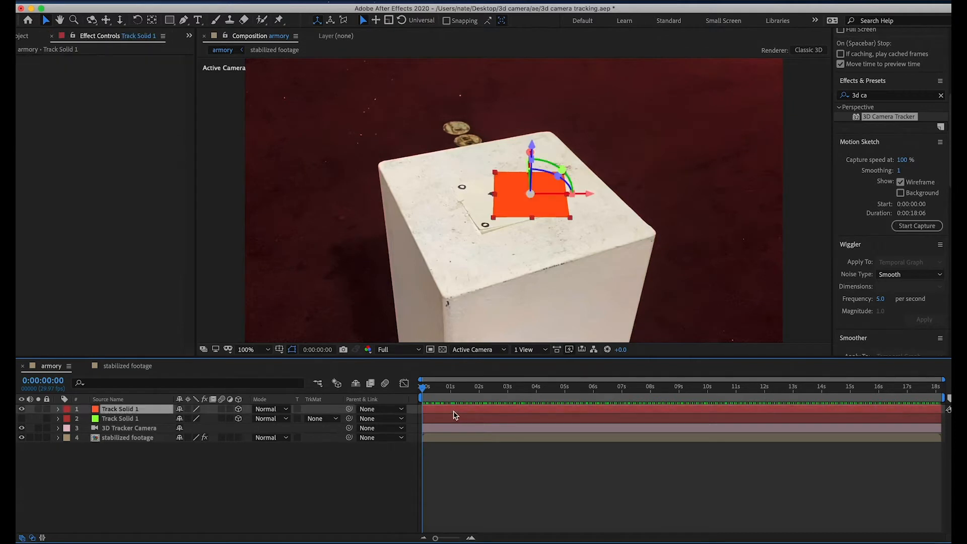
pyautogui.press('r')
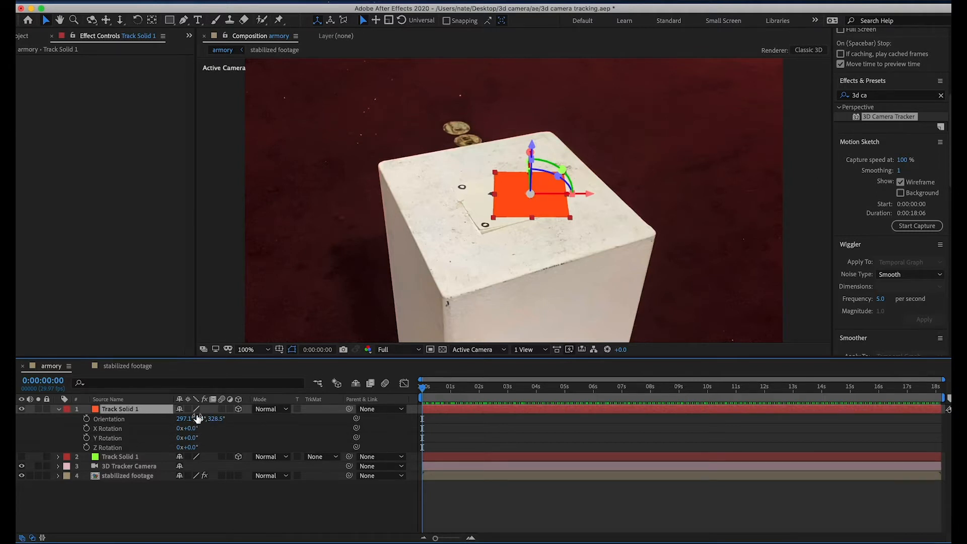
pyautogui.moveTo(192, 428); pyautogui.dragTo(222, 447)
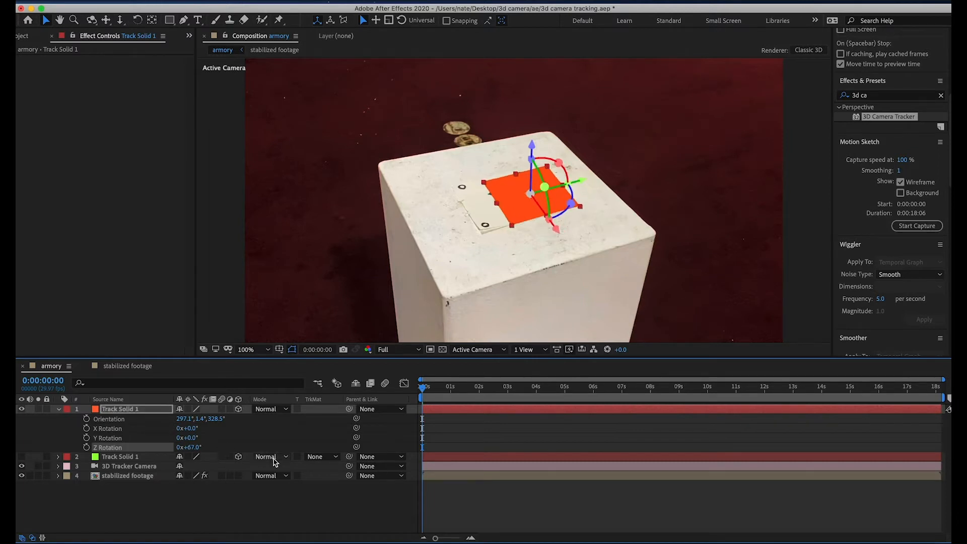
pyautogui.press('s')
pyautogui.moveTo(229, 418); pyautogui.dragTo(304, 412)
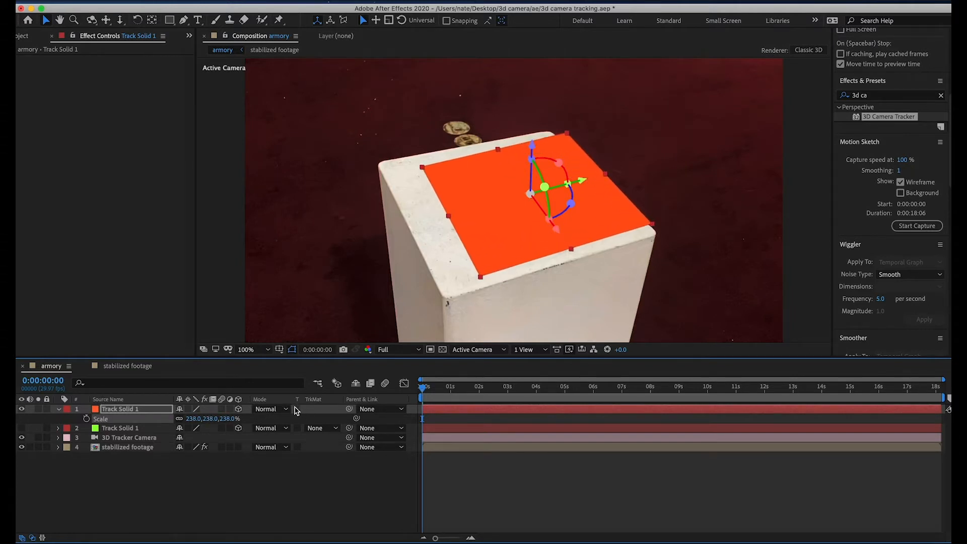
# Step: Set the orange track solid's Position to 892.3, 591.8, 6647.4 to place it on the pedestal top, undoing the unwanted moves
pyautogui.press('p')
pyautogui.moveTo(185, 418); pyautogui.dragTo(168, 529)
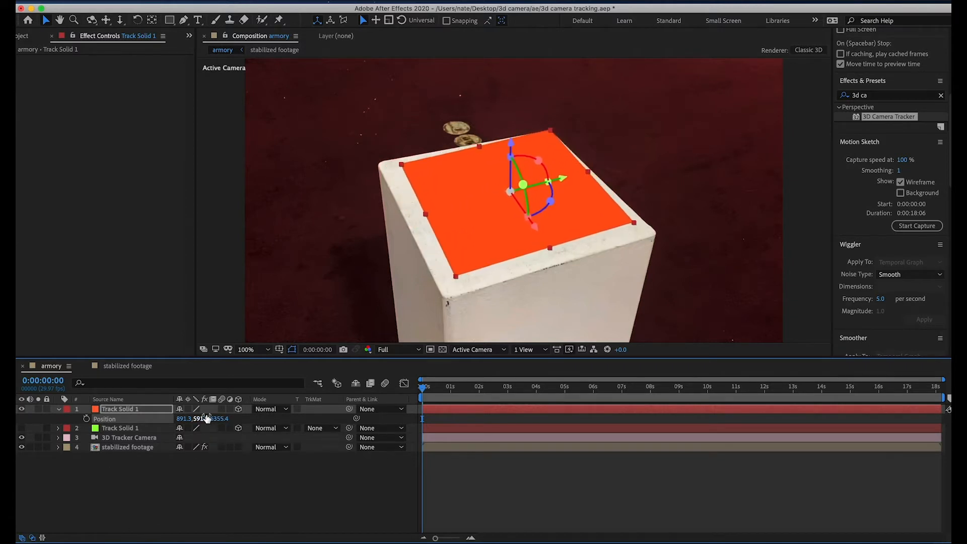
pyautogui.moveTo(199, 421); pyautogui.dragTo(493, 363)
pyautogui.press('super+z')
pyautogui.press('super+z')
pyautogui.moveTo(181, 419); pyautogui.dragTo(130, 449)
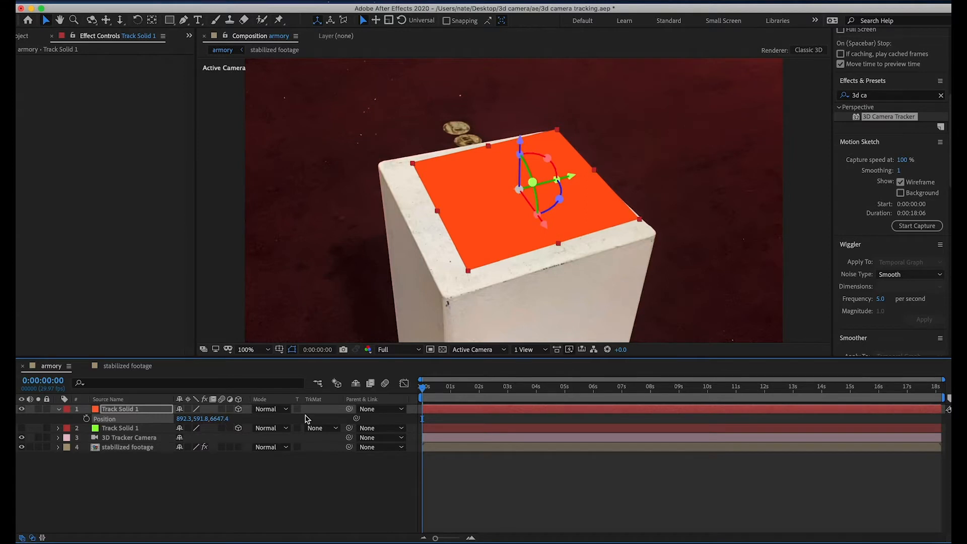
# Step: Preview the composition to check that the scaled orange solid follows the pedestal top, and return to the first frame
pyautogui.moveTo(424, 393); pyautogui.dragTo(370, 409)
pyautogui.press('space')
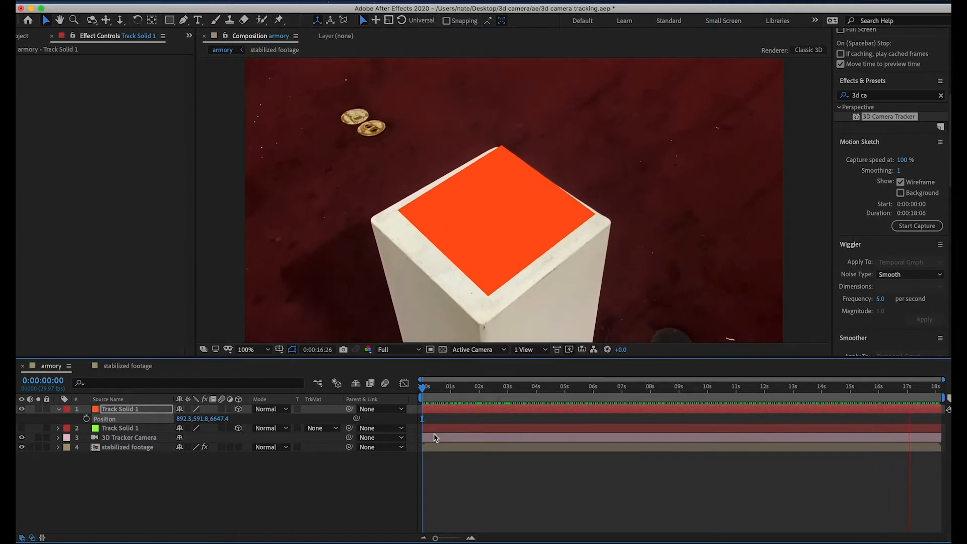
pyautogui.press('space')
pyautogui.moveTo(487, 389); pyautogui.dragTo(428, 395)
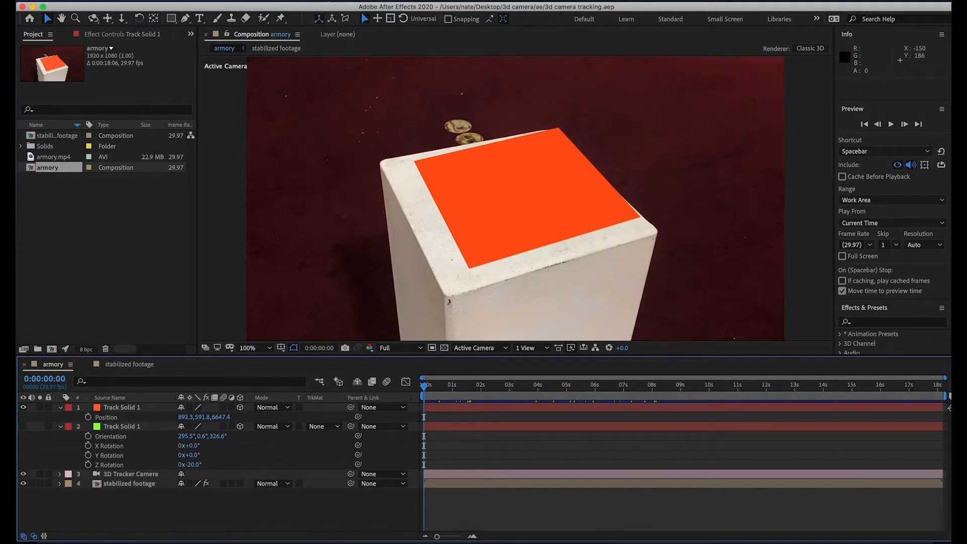
# Step: Export the armory composition with the Maxon Cinema 4D Exporter as armory.c4d into the c4d folder inside 3d camera
pyautogui.click(112, 0)
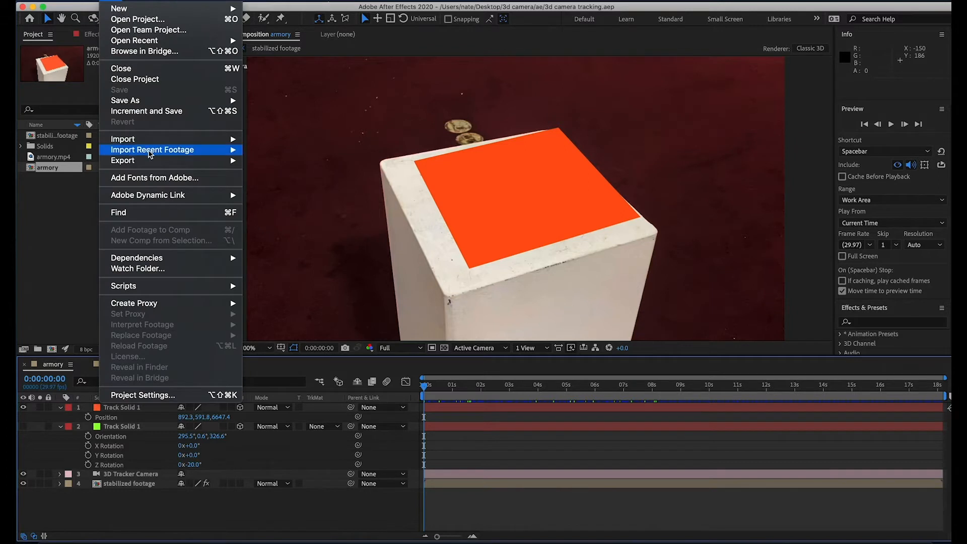
pyautogui.moveTo(151, 165)
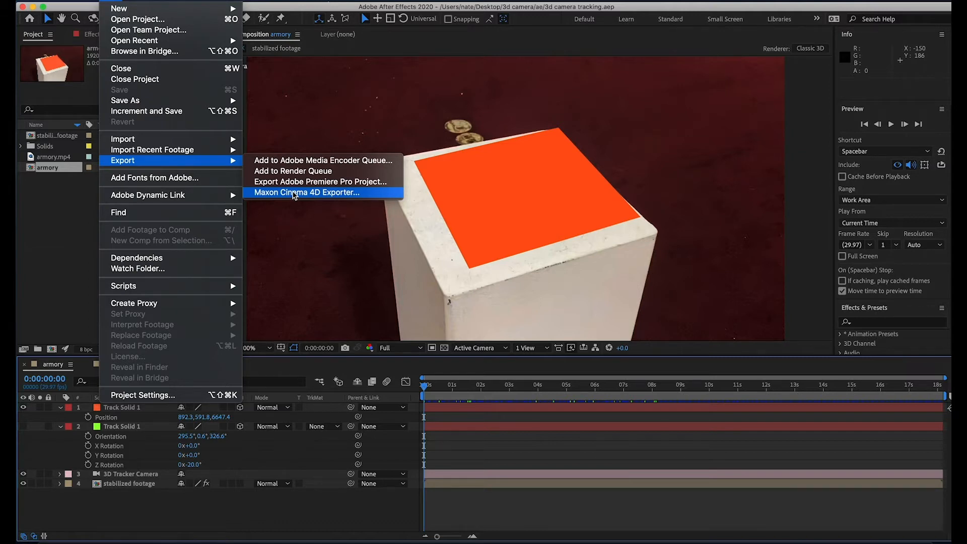
pyautogui.click(295, 193)
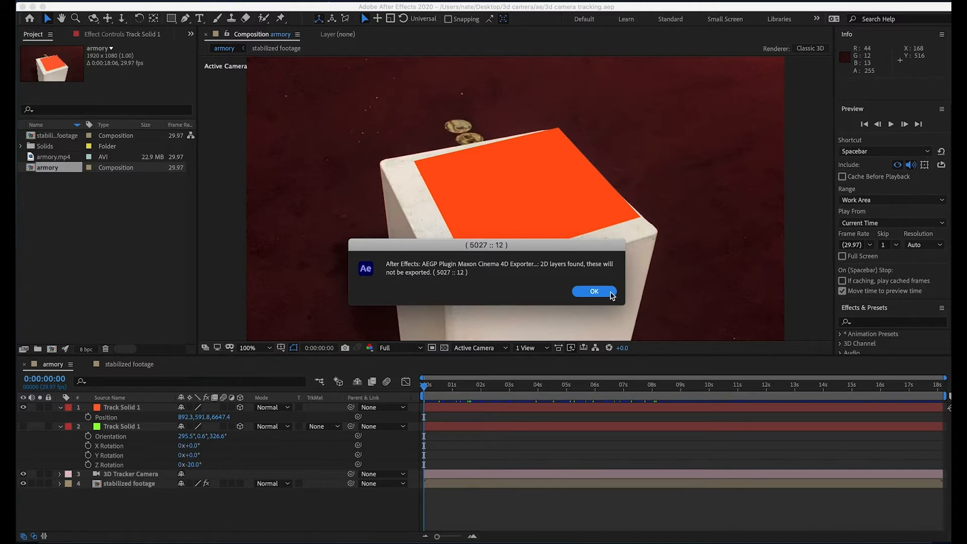
pyautogui.click(595, 291)
pyautogui.press('super+a')
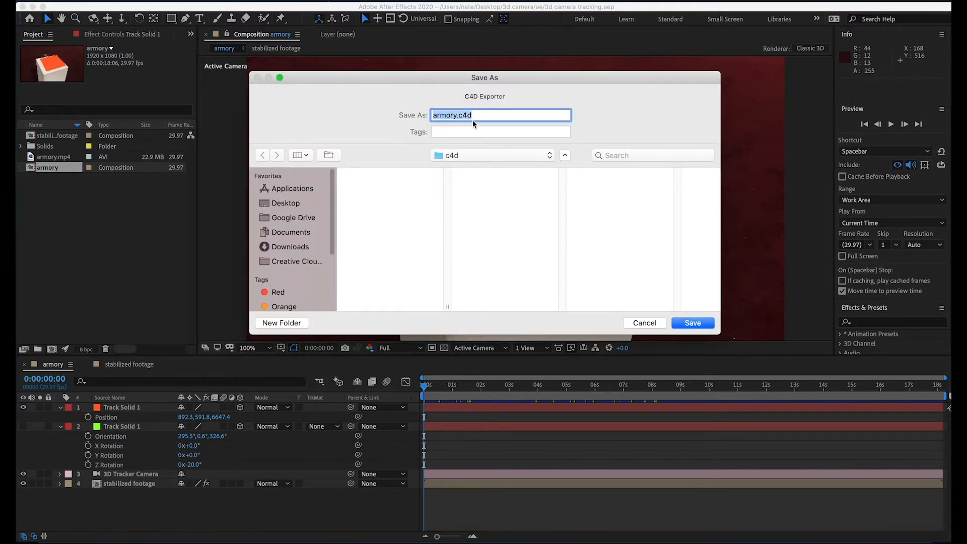
pyautogui.click(485, 151)
pyautogui.click(482, 167)
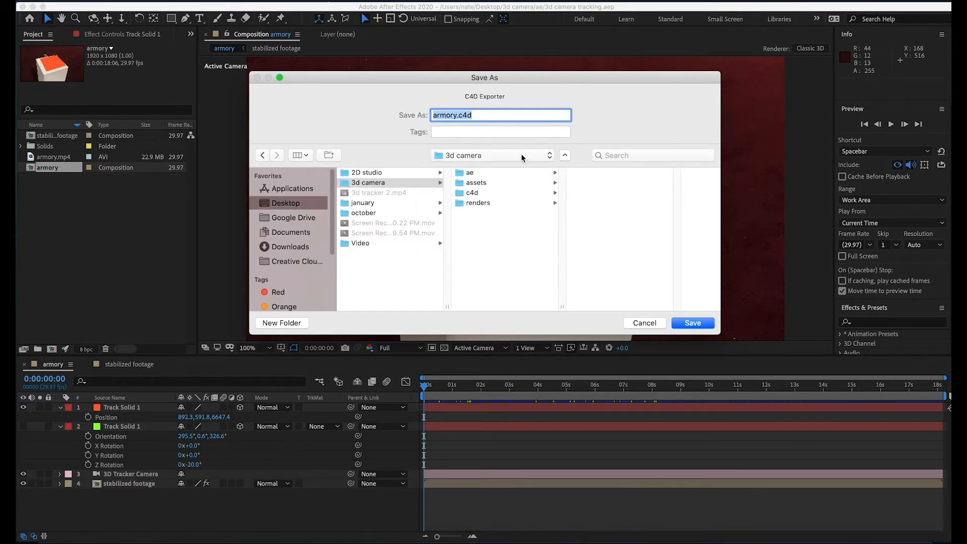
pyautogui.click(485, 193)
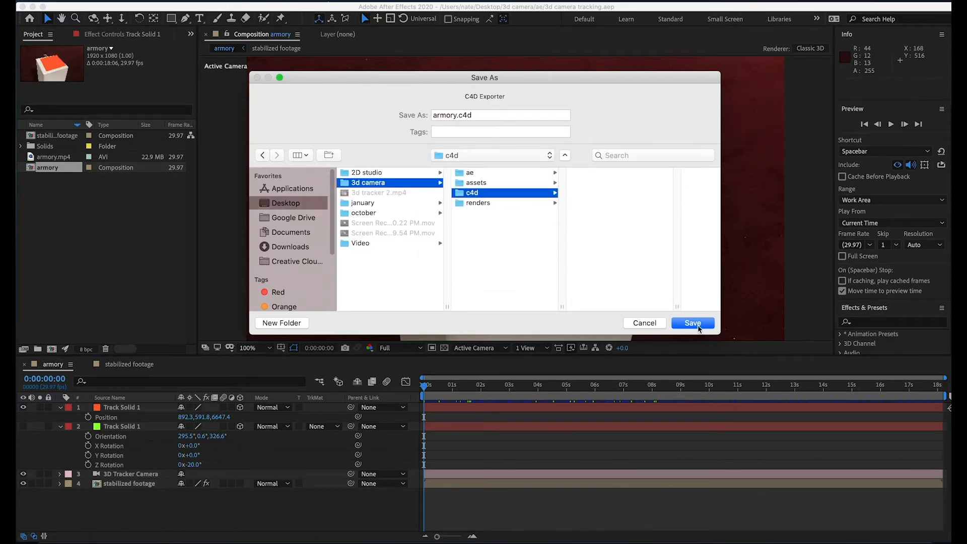
pyautogui.click(692, 324)
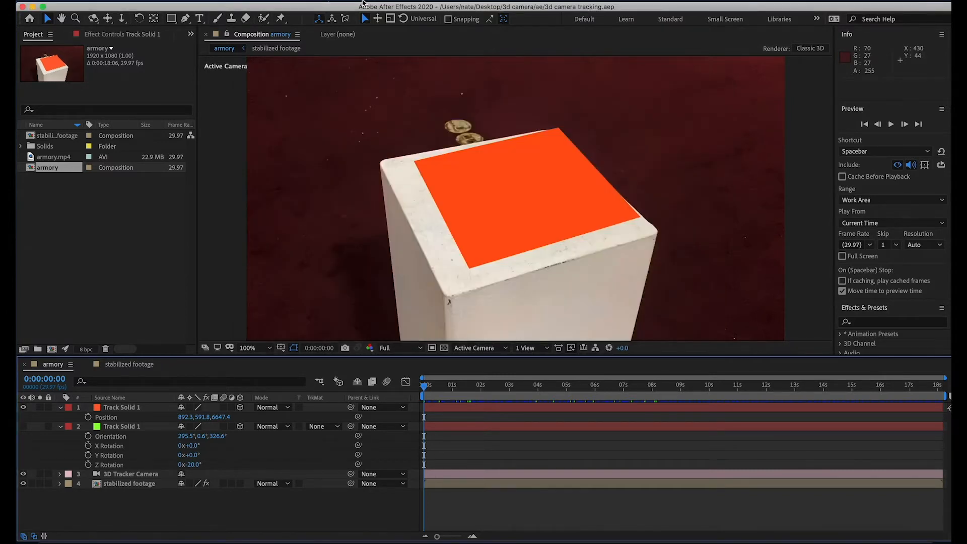
# Step: Open armory.c4d from the c4d folder inside 3d camera in Cinema 4D and dismiss the Quick Start Dialog
pyautogui.moveTo(361, 10); pyautogui.dragTo(372, 214)
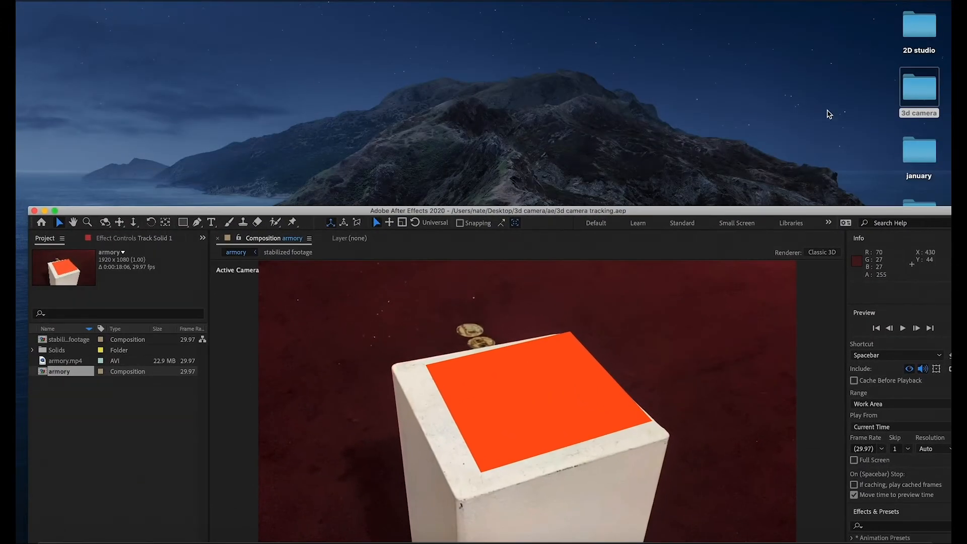
pyautogui.click(920, 102)
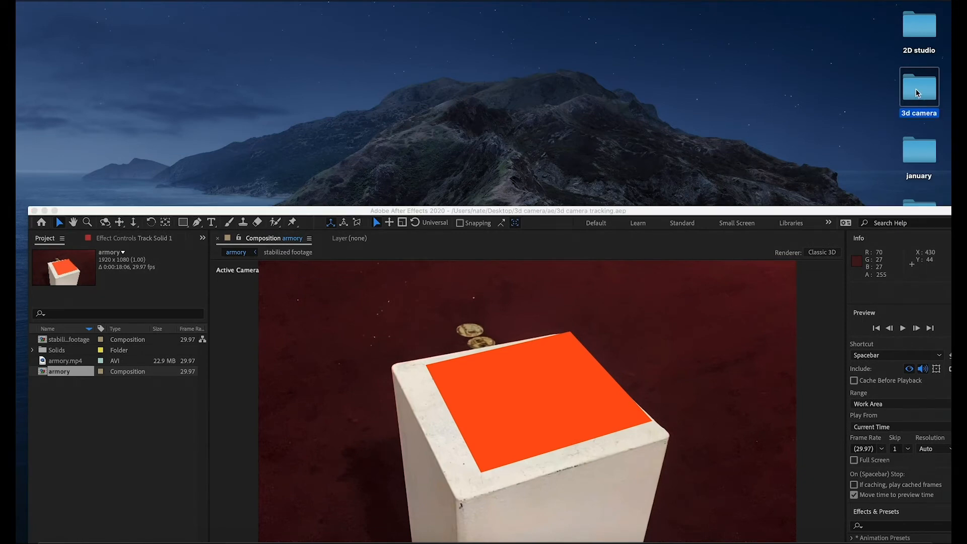
pyautogui.doubleClick(911, 96)
pyautogui.click(517, 153)
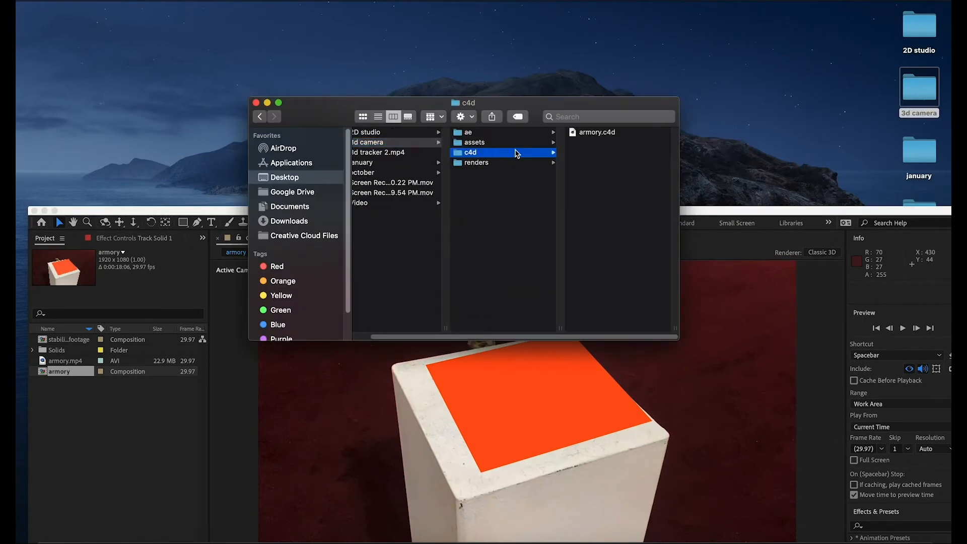
pyautogui.doubleClick(588, 135)
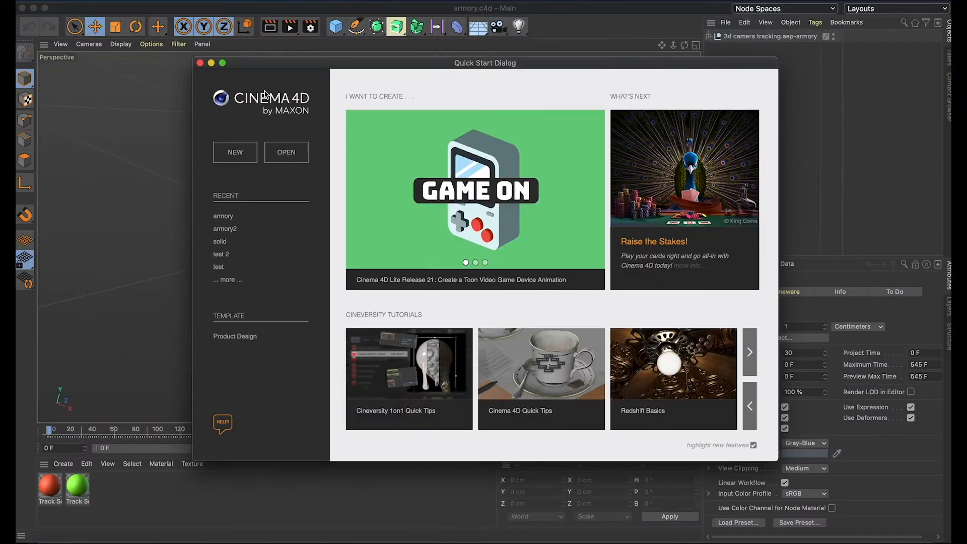
pyautogui.click(199, 63)
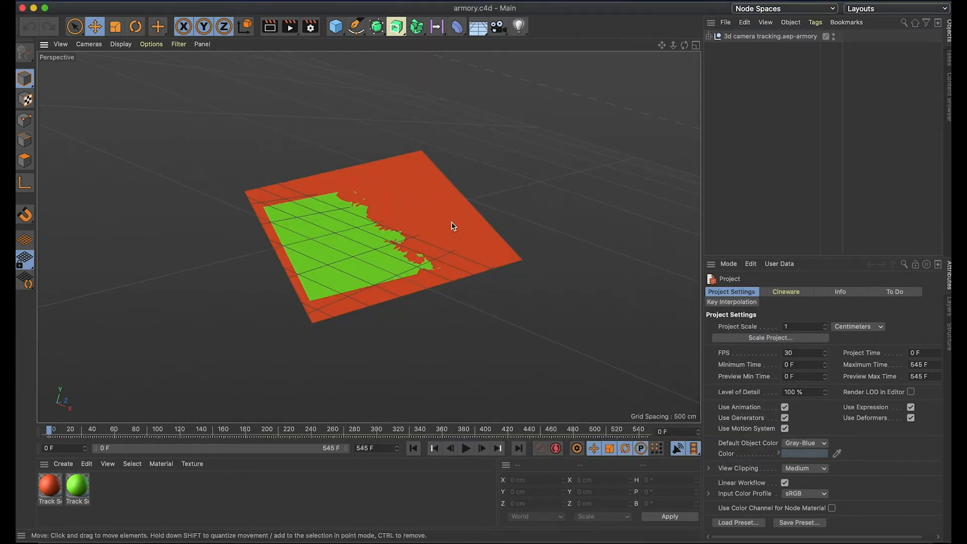
# Step: Examine the imported track solids from different angles and expand the 3d camera tracking.aep-armory hierarchy
pyautogui.moveTo(565, 174); pyautogui.dragTo(552, 158)
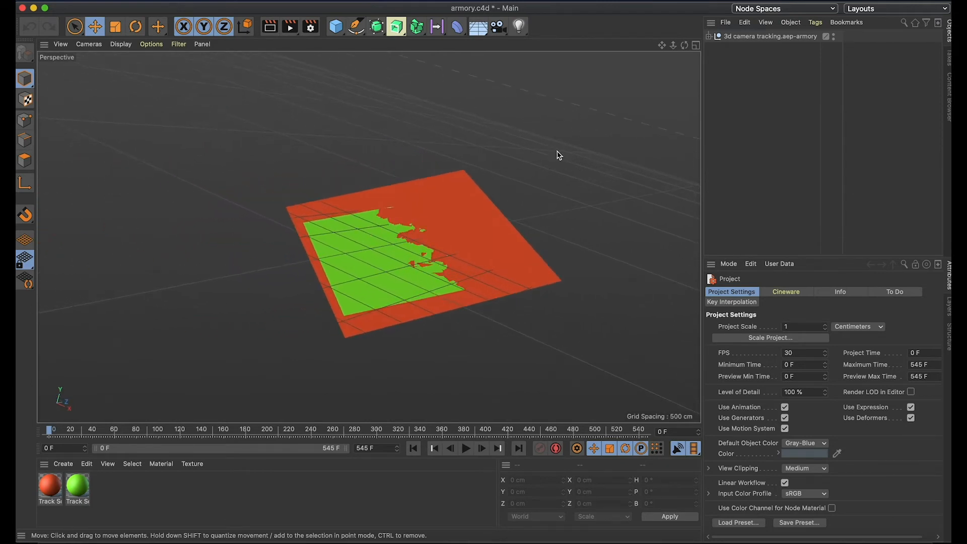
pyautogui.moveTo(494, 142); pyautogui.dragTo(472, 206)
pyautogui.scroll(-3, 490, 145)
pyautogui.scroll(3, 399, 155)
pyautogui.moveTo(391, 160); pyautogui.dragTo(466, 192)
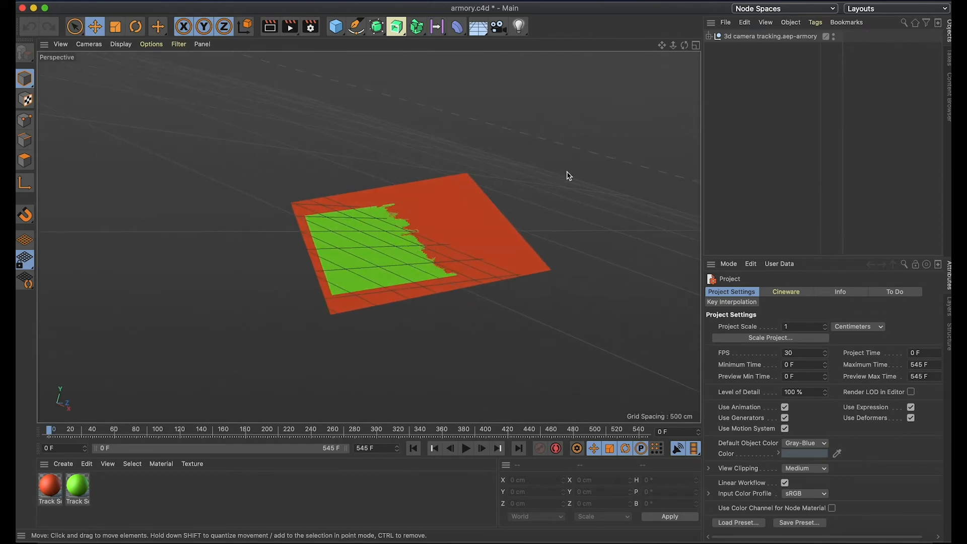
pyautogui.click(709, 36)
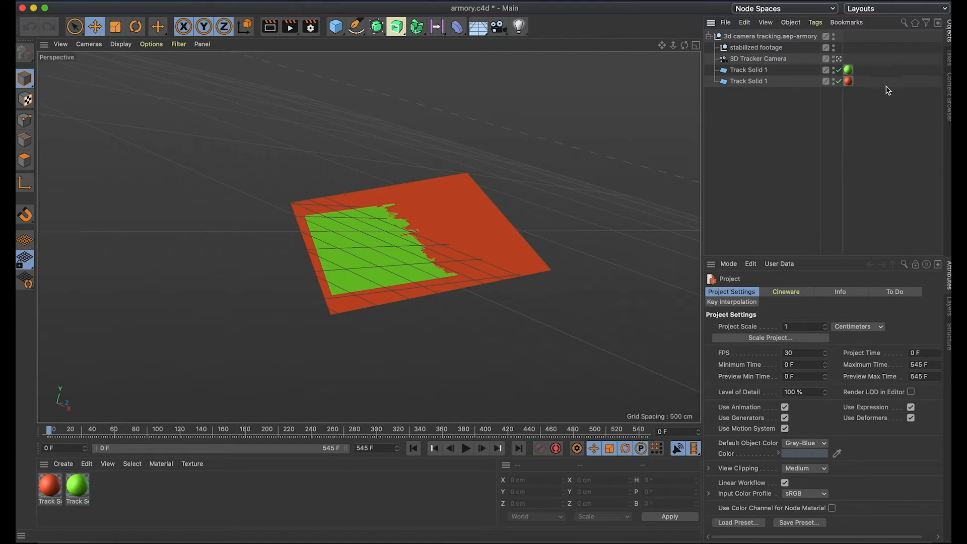
# Step: Toggle the two track solids off and on to compare them, and leave the green one disabled
pyautogui.click(838, 73)
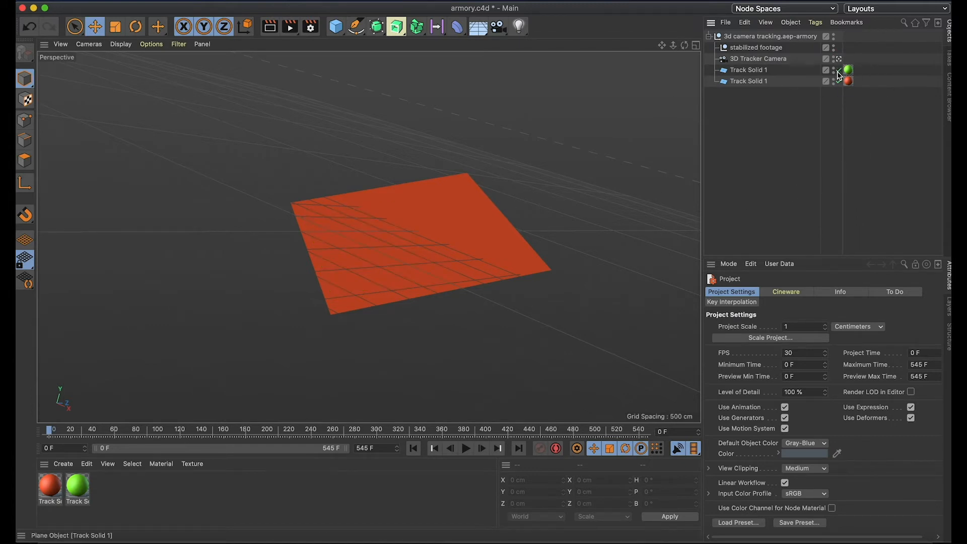
pyautogui.click(839, 72)
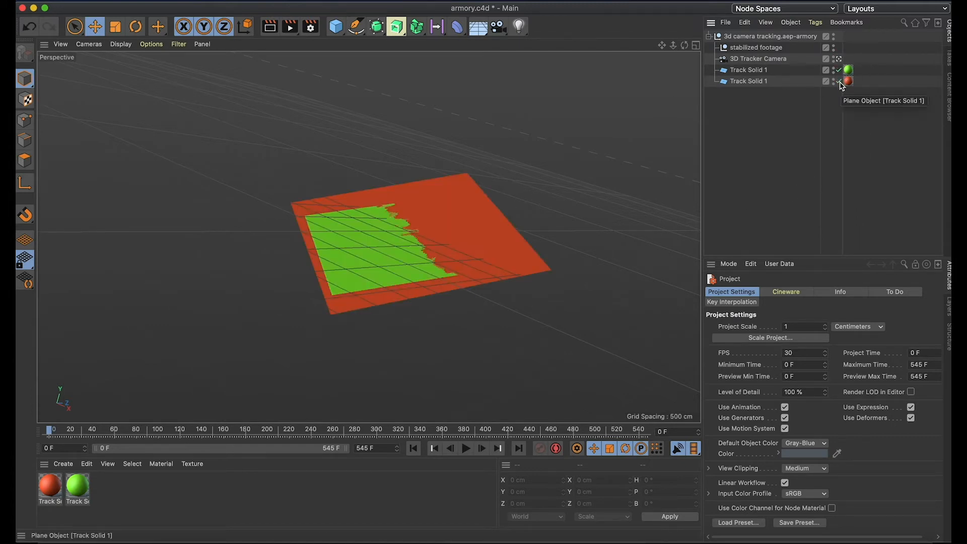
pyautogui.click(838, 71)
pyautogui.click(839, 70)
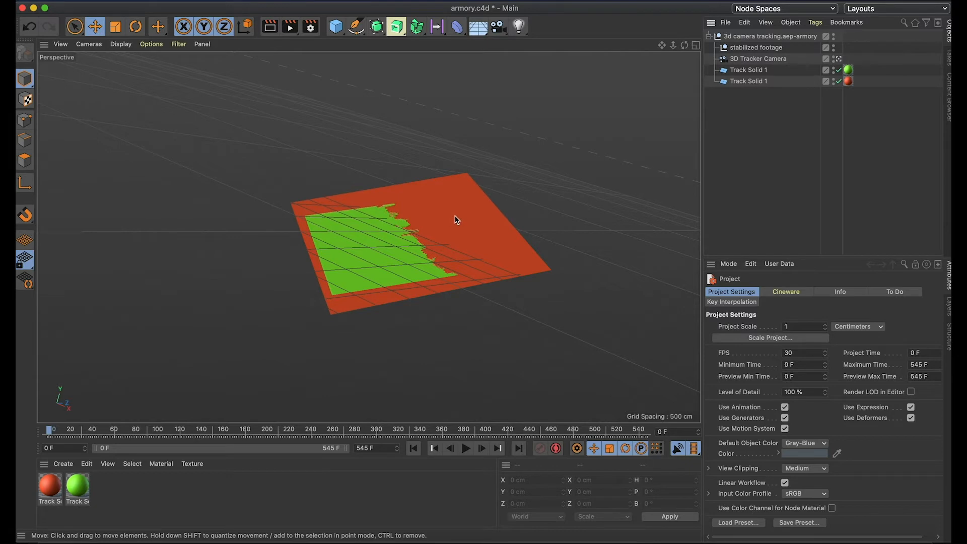
pyautogui.click(840, 73)
pyautogui.click(840, 73)
pyautogui.click(840, 82)
pyautogui.click(840, 81)
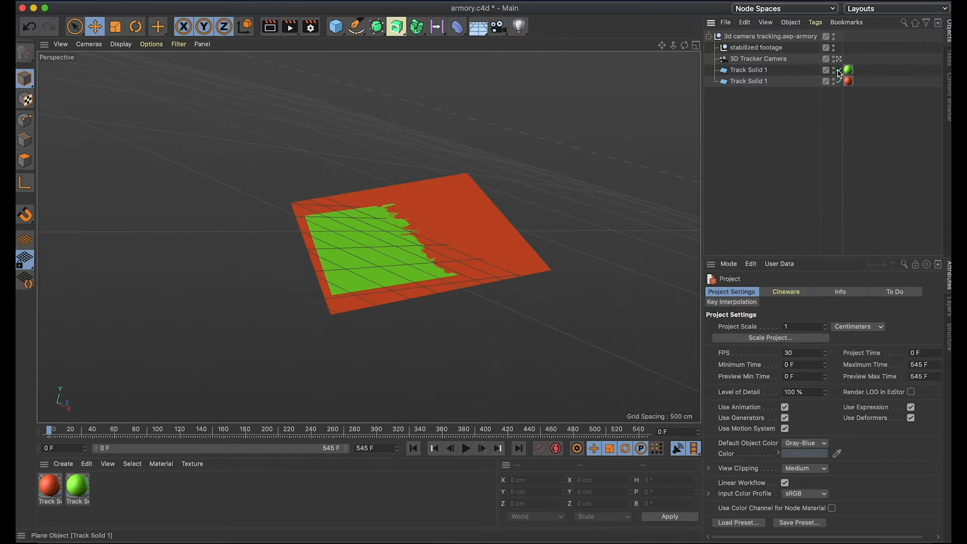
pyautogui.click(840, 73)
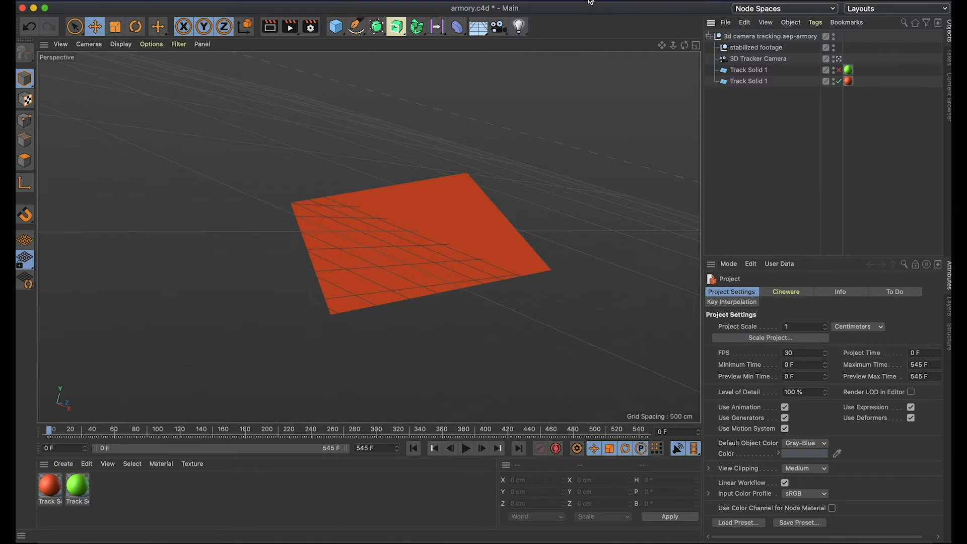
# Step: Add a cube and move it along Z to about 6260 cm so it sits over the orange track solid
pyautogui.click(335, 29)
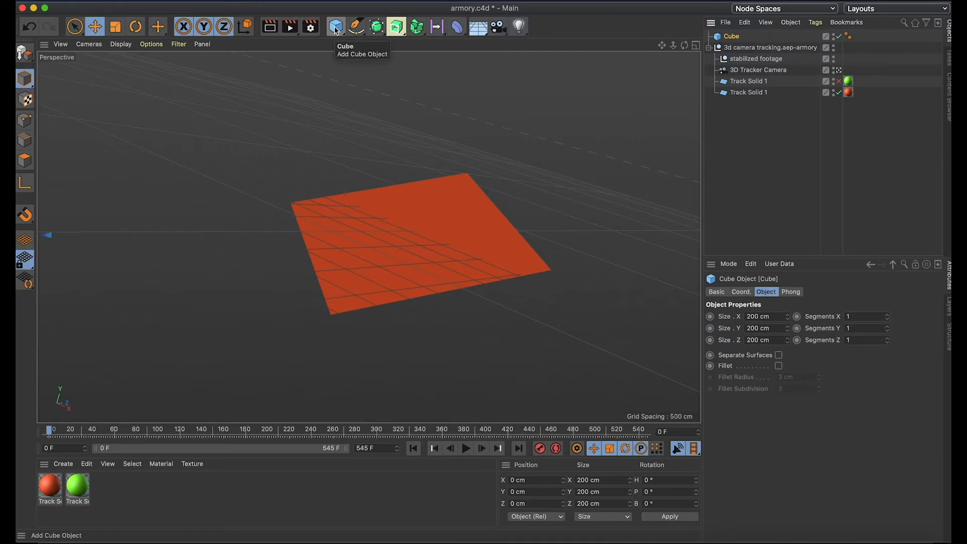
pyautogui.scroll(-4, 426, 216)
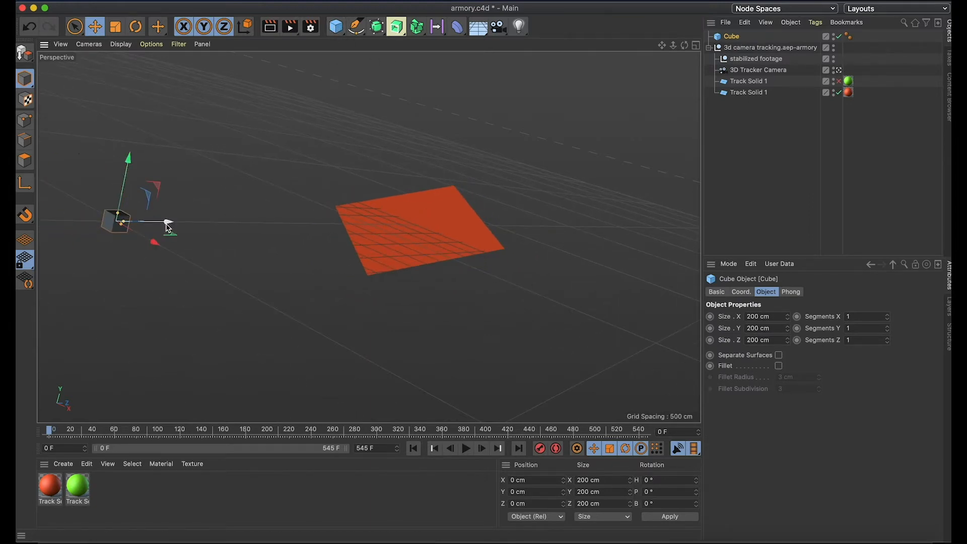
pyautogui.scroll(3, 166, 224)
pyautogui.moveTo(132, 223); pyautogui.dragTo(513, 229)
pyautogui.scroll(1, 512, 229)
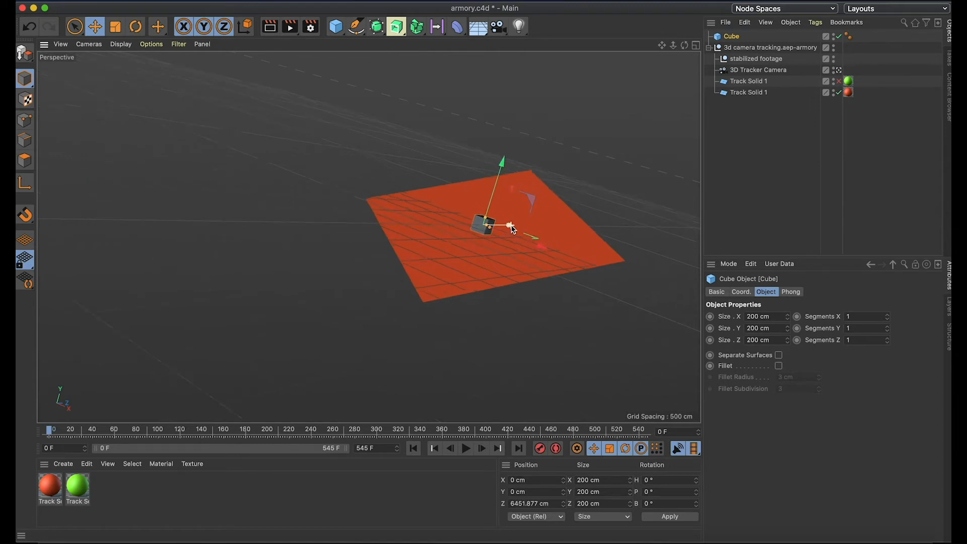
pyautogui.scroll(3, 512, 229)
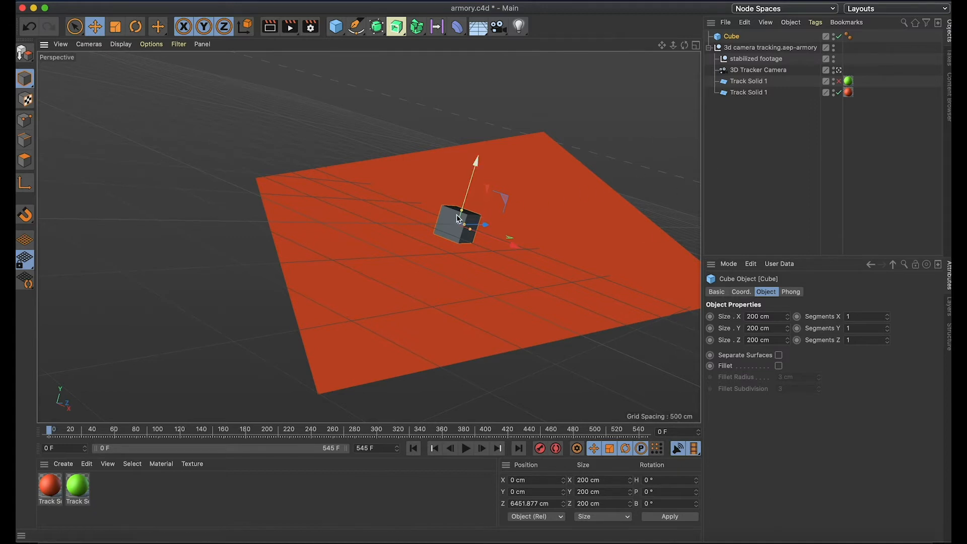
pyautogui.moveTo(485, 224)
pyautogui.mouseDown()
pyautogui.moveTo(510, 224)
pyautogui.moveTo(460, 232)
pyautogui.moveTo(518, 218)
pyautogui.moveTo(474, 222)
pyautogui.mouseUp()
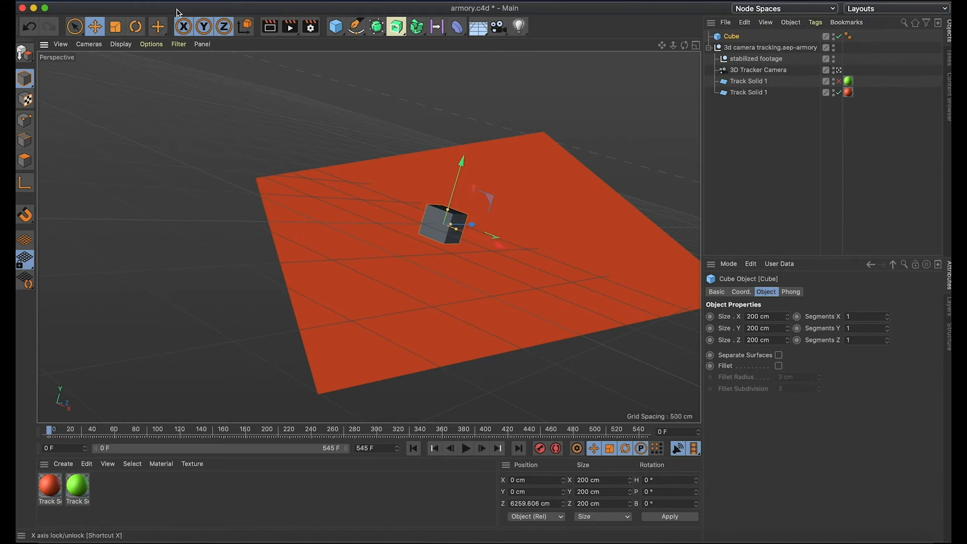
# Step: Pitch the cube about 37° and lower it toward the orange solid, to about Y -89 cm and Z 6327 cm
pyautogui.click(135, 29)
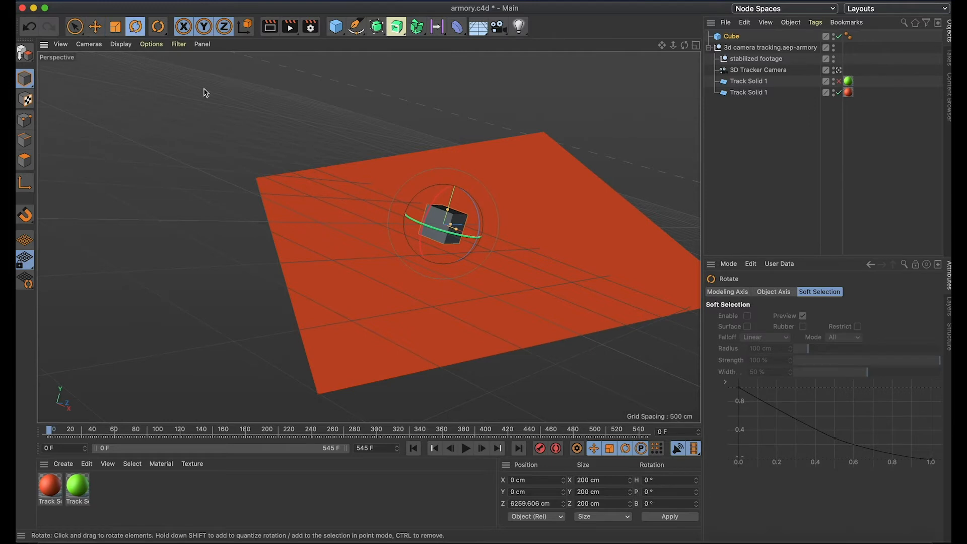
pyautogui.moveTo(430, 211); pyautogui.dragTo(428, 239)
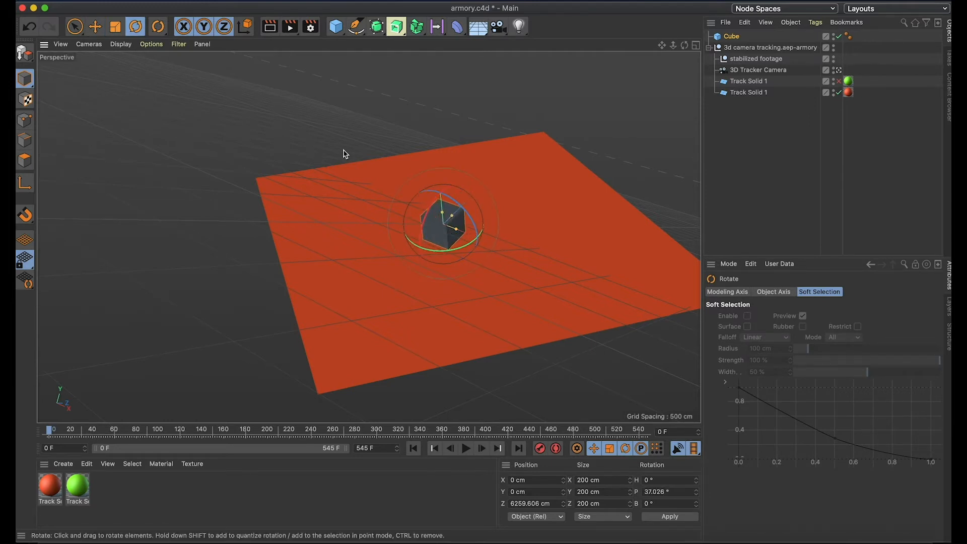
pyautogui.click(96, 31)
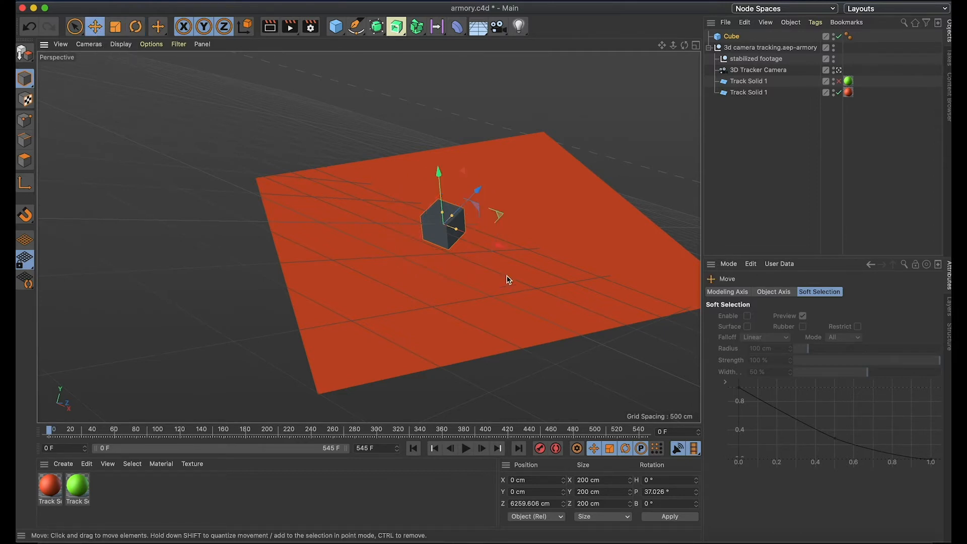
pyautogui.moveTo(439, 175); pyautogui.dragTo(447, 189)
pyautogui.scroll(6, 491, 247)
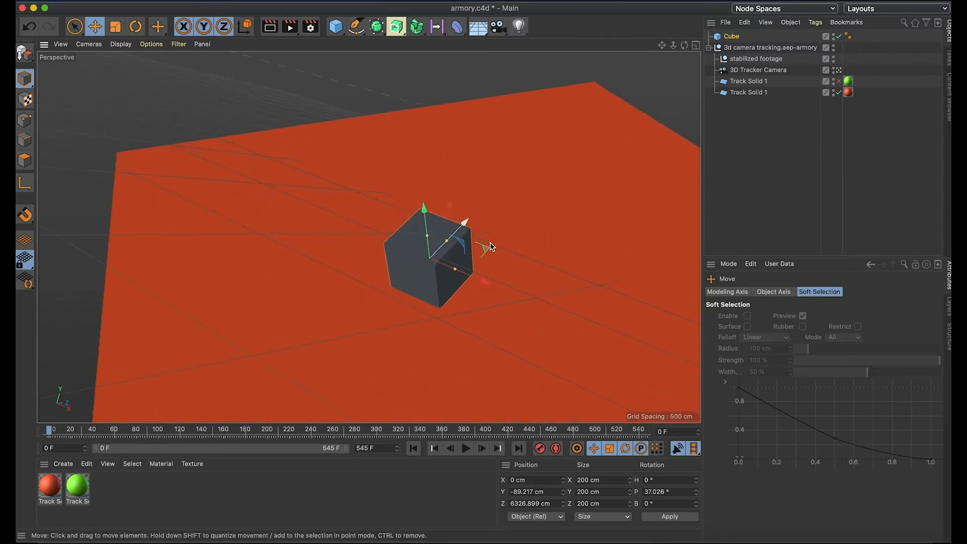
# Step: Reduce the cube's pitch to about 28° to match the solid's tilt, and reposition it at about Y -95 cm, Z 6330 cm
pyautogui.moveTo(491, 247); pyautogui.dragTo(460, 173)
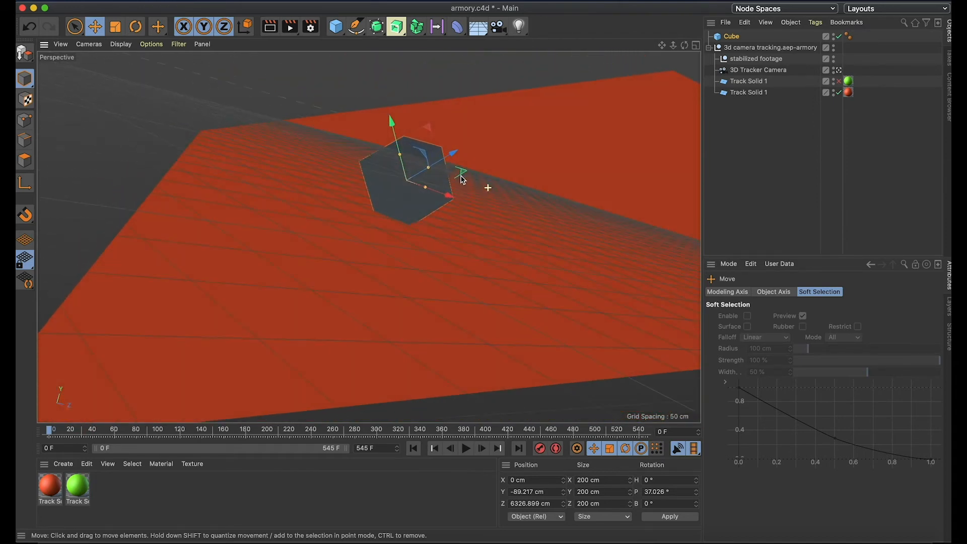
pyautogui.press('r')
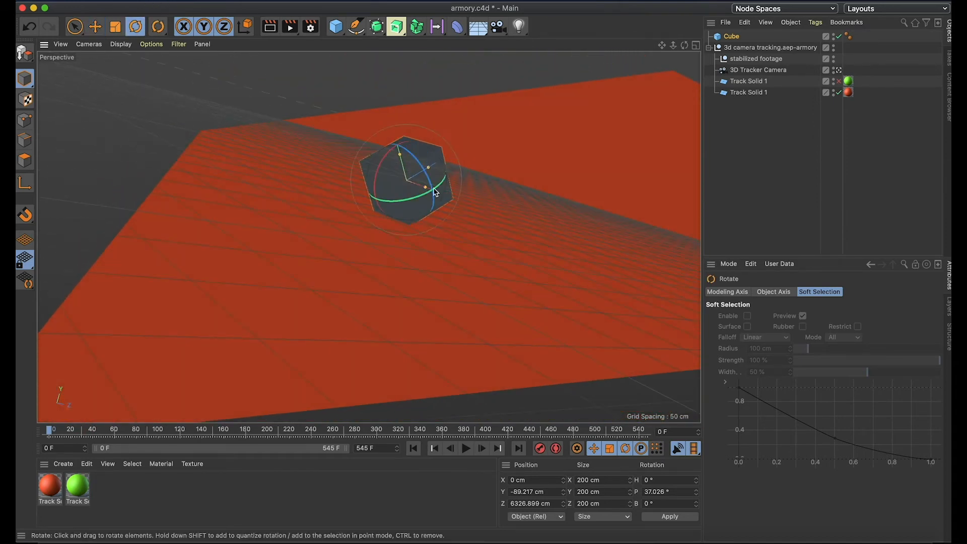
pyautogui.moveTo(375, 173); pyautogui.dragTo(380, 166)
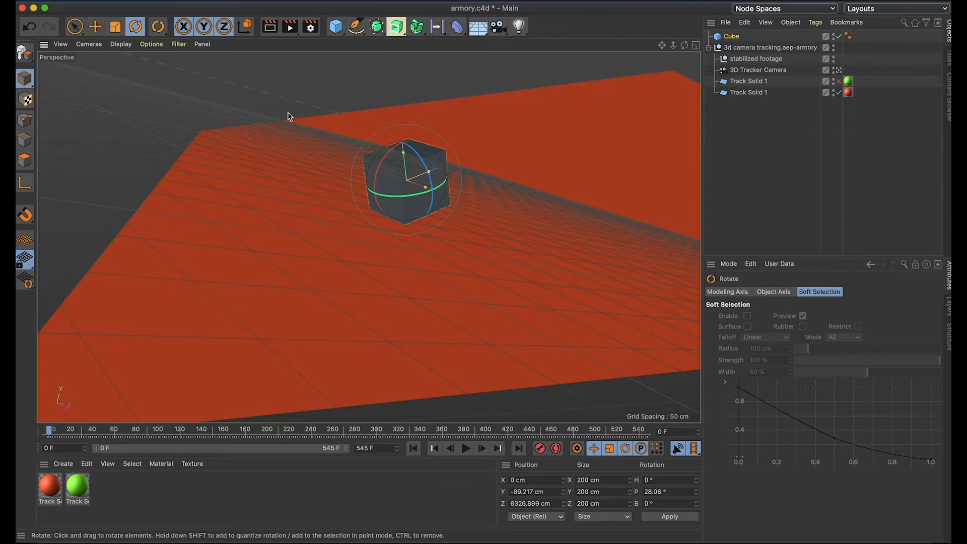
pyautogui.press('e')
pyautogui.moveTo(399, 115); pyautogui.dragTo(404, 121)
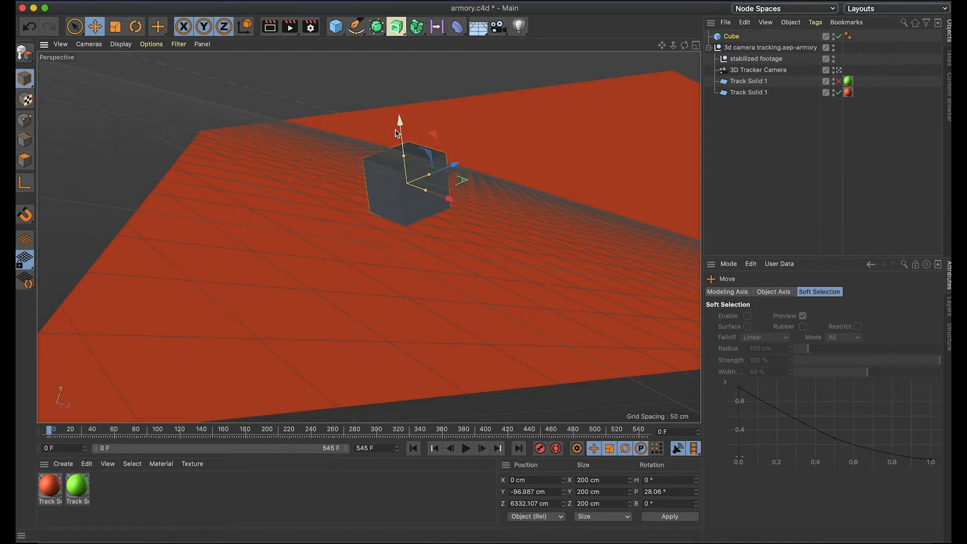
pyautogui.moveTo(401, 127); pyautogui.dragTo(402, 126)
# Step: Scale the cube into a flat square slab about 464 cm wide and deep and 101 cm high
pyautogui.click(115, 28)
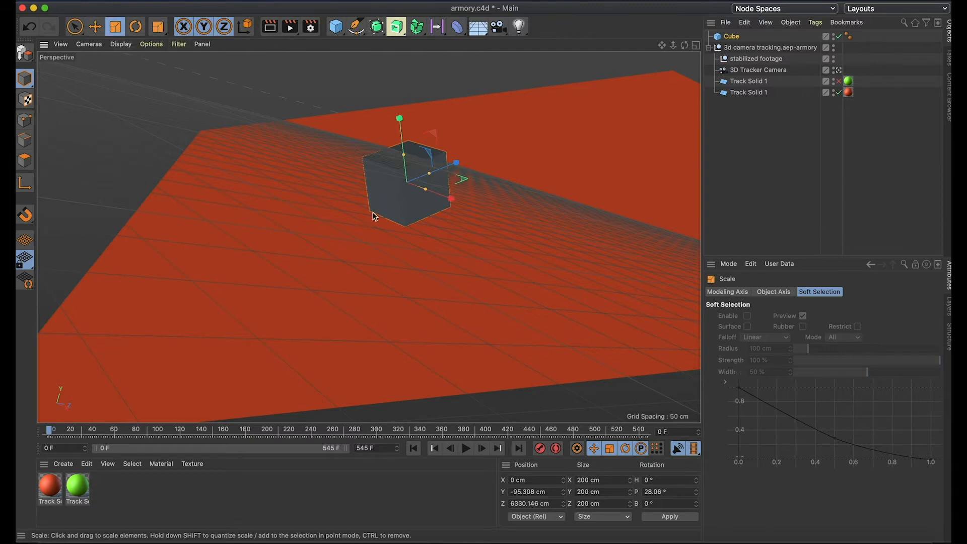
pyautogui.moveTo(452, 162); pyautogui.dragTo(510, 139)
pyautogui.moveTo(403, 146); pyautogui.dragTo(426, 169)
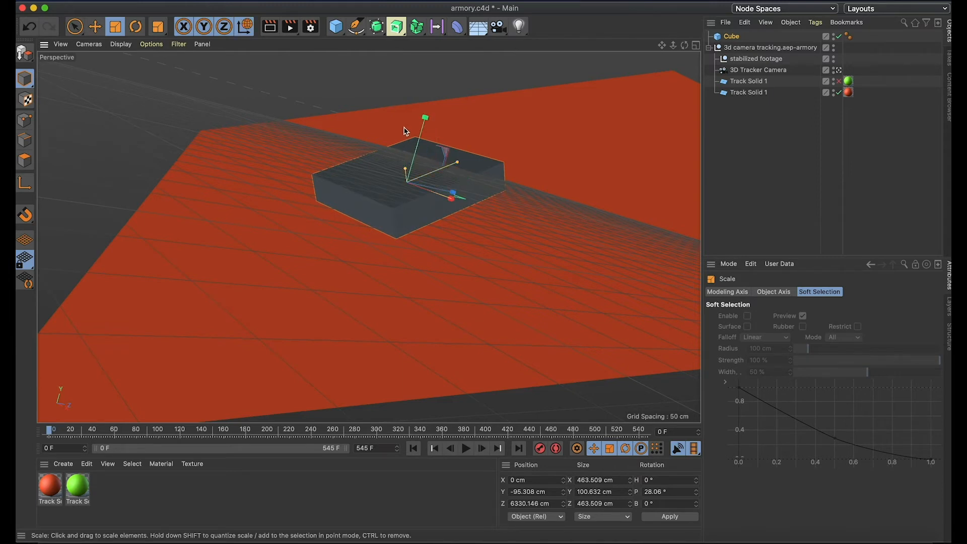
# Step: Bank the slab about -1° and lower it into the orange solid, to about Y -143 cm and Z 6356 cm
pyautogui.press('e')
pyautogui.moveTo(411, 121); pyautogui.dragTo(409, 138)
pyautogui.press('r')
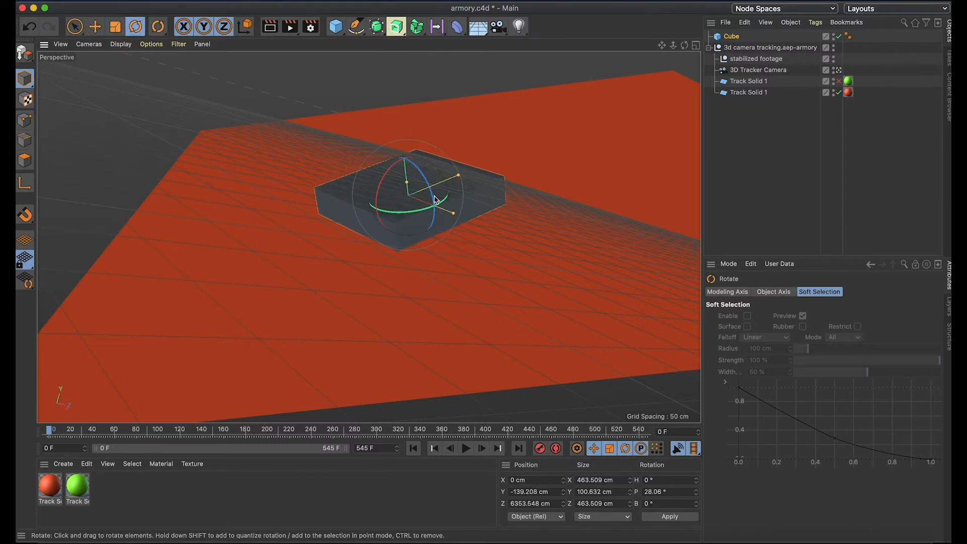
pyautogui.moveTo(429, 189); pyautogui.dragTo(429, 185)
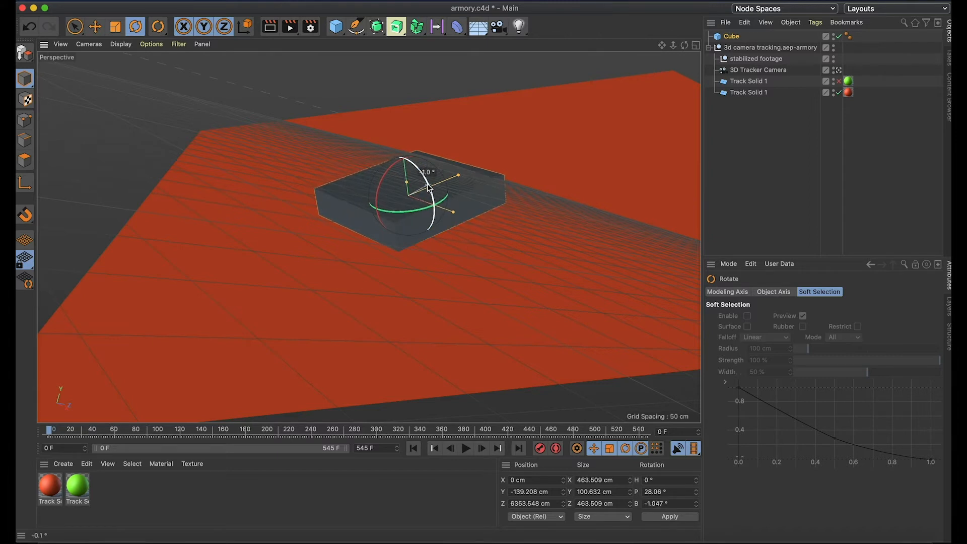
pyautogui.press('e')
pyautogui.moveTo(403, 137); pyautogui.dragTo(404, 137)
# Step: Stretch the slab to about 897 cm in X, 123 cm in Y and 1075 cm in Z to cover more of the solid
pyautogui.press('r')
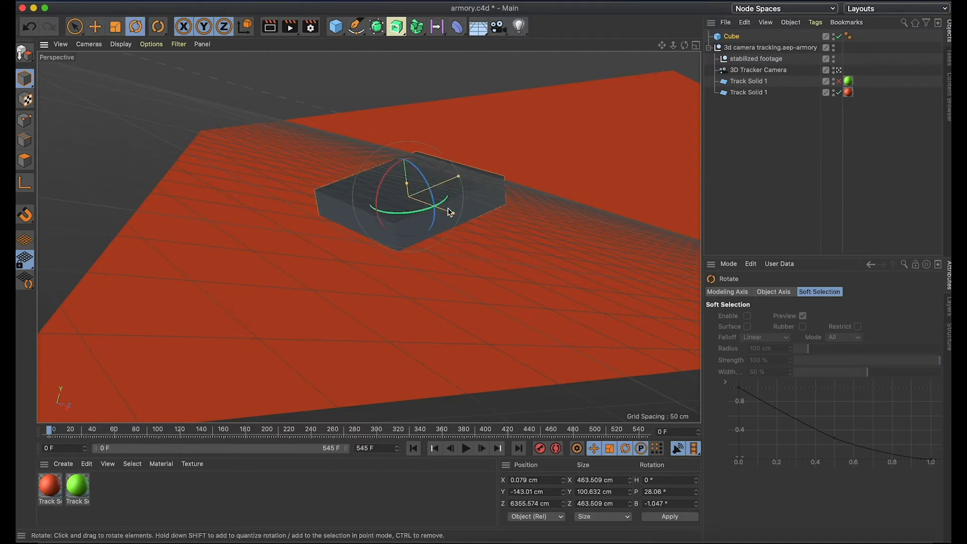
pyautogui.press('e')
pyautogui.press('t')
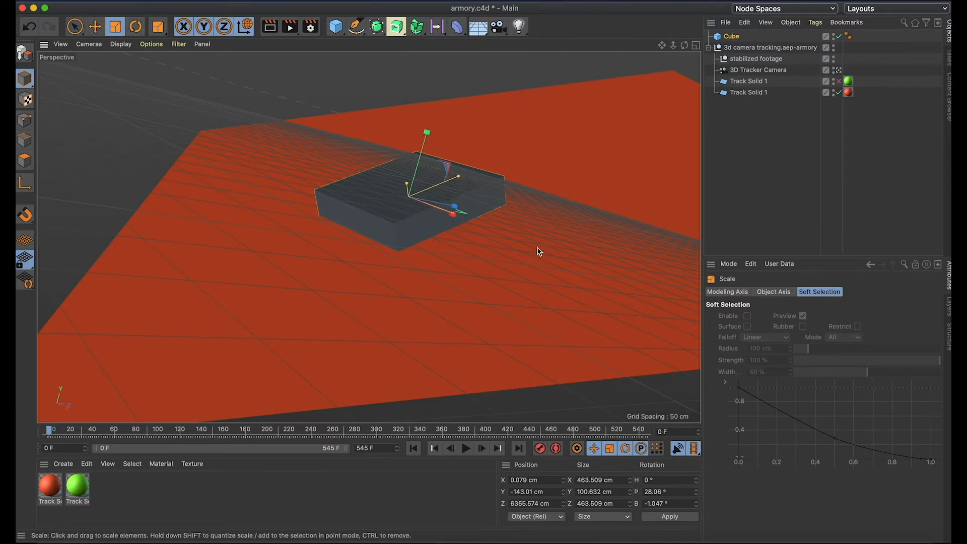
pyautogui.moveTo(455, 179); pyautogui.dragTo(468, 175)
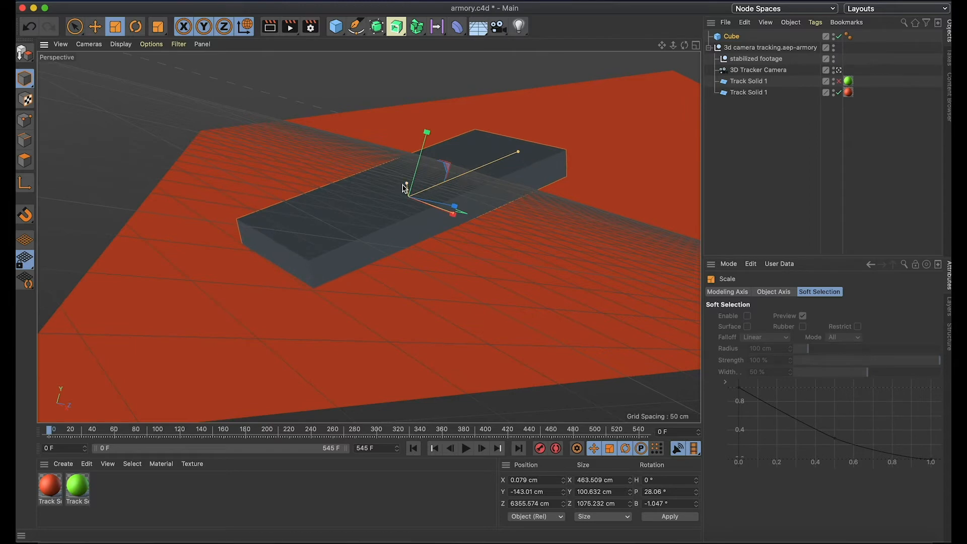
pyautogui.moveTo(406, 181); pyautogui.dragTo(507, 243)
# Step: Rotate the slab to about 27° pitch and -0.9° bank, and raise it to about Y -125 cm, Z 6346 cm
pyautogui.moveTo(528, 300); pyautogui.dragTo(571, 184)
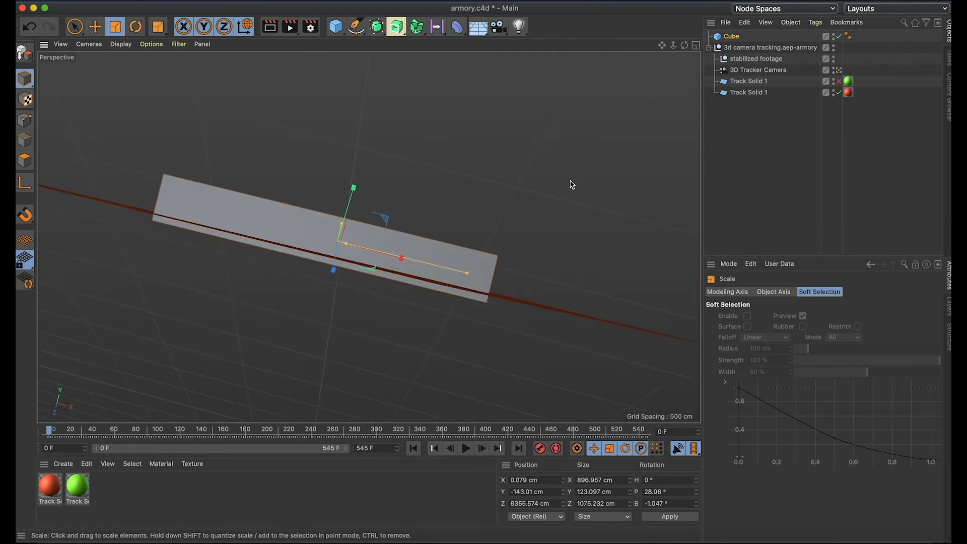
pyautogui.press('r')
pyautogui.moveTo(351, 206); pyautogui.dragTo(351, 203)
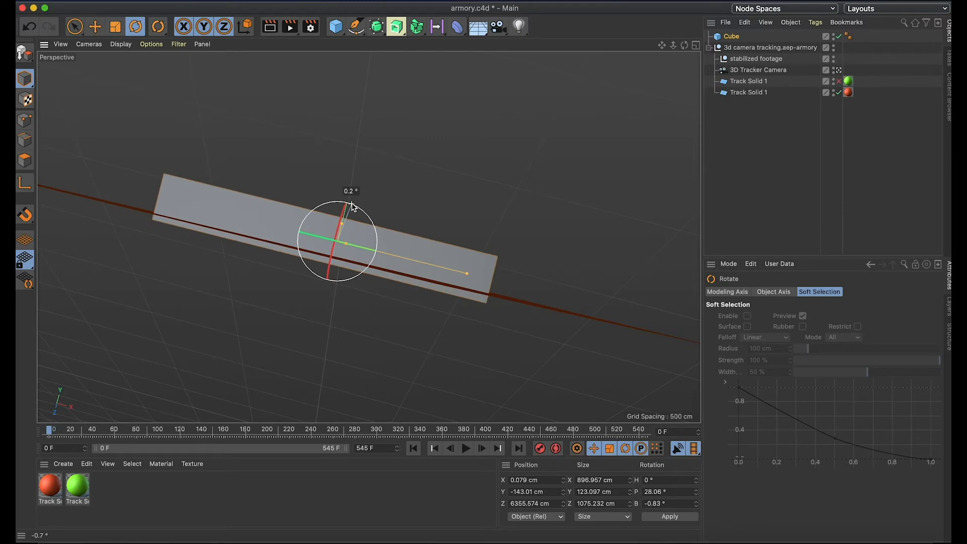
pyautogui.press('e')
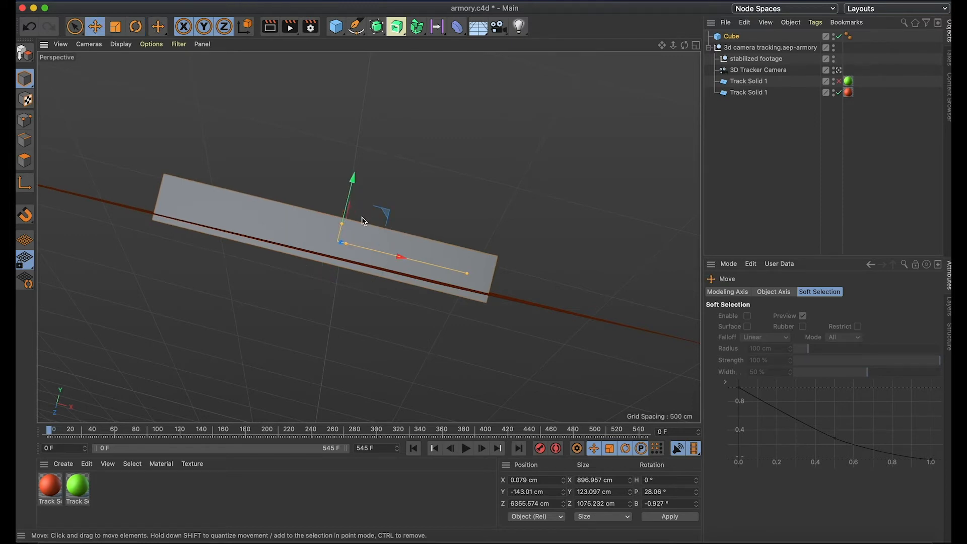
pyautogui.moveTo(354, 187); pyautogui.dragTo(354, 179)
pyautogui.moveTo(477, 225); pyautogui.dragTo(478, 201)
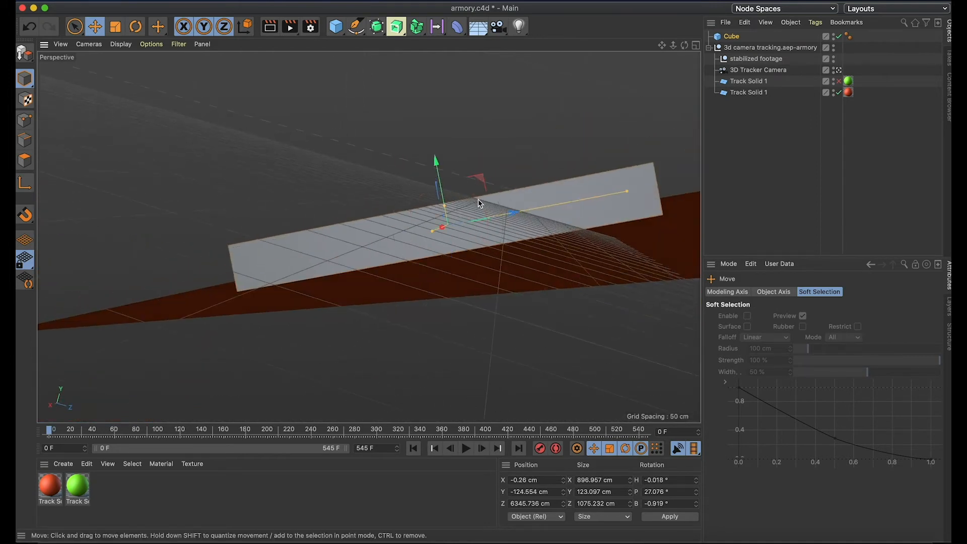
# Step: Lower the slab along its own vertical axis onto the orange solid, to about Y -129 cm and Z 6348 cm
pyautogui.moveTo(428, 156)
pyautogui.mouseDown()
pyautogui.moveTo(439, 162)
pyautogui.moveTo(442, 216)
pyautogui.moveTo(429, 175)
pyautogui.mouseUp()
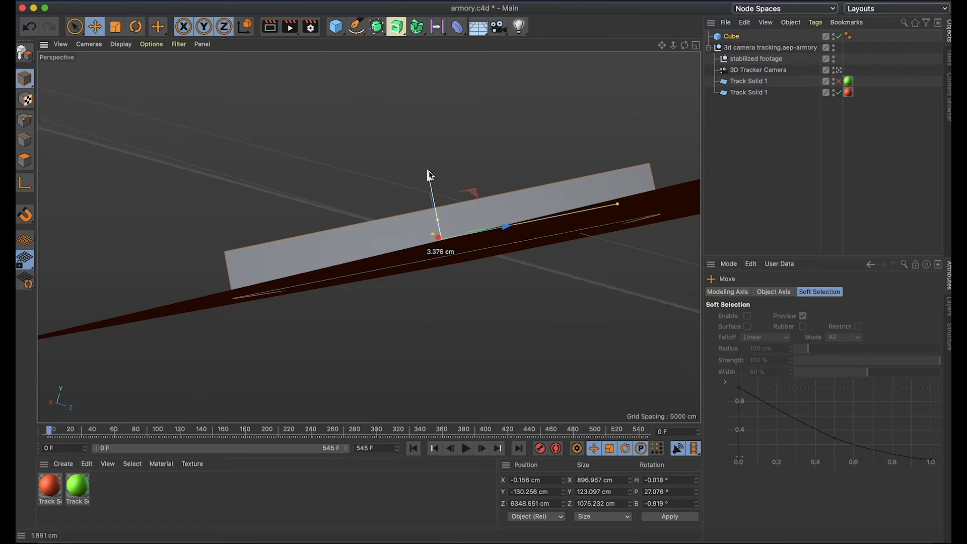
pyautogui.moveTo(429, 175); pyautogui.dragTo(432, 173)
pyautogui.moveTo(318, 136); pyautogui.dragTo(451, 157)
pyautogui.scroll(-10, 443, 167)
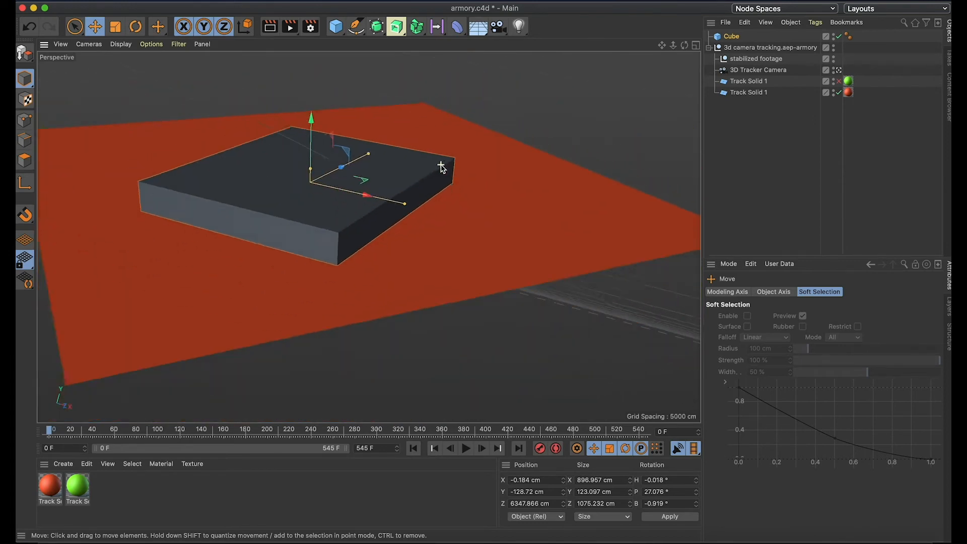
pyautogui.scroll(-3, 441, 167)
pyautogui.moveTo(303, 205); pyautogui.dragTo(276, 221)
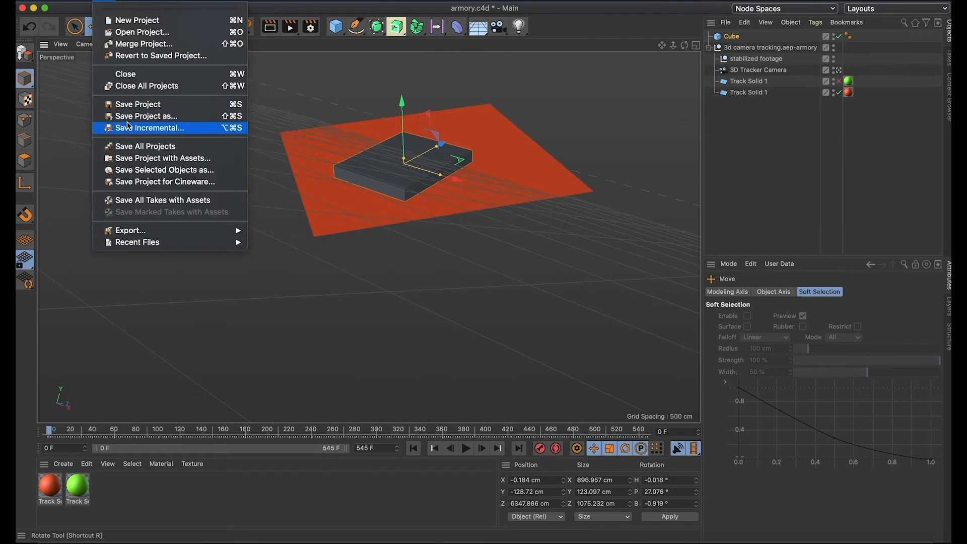
# Step: Save the Cinema 4D project, accepting the newer version format, and switch to After Effects
pyautogui.click(125, 105)
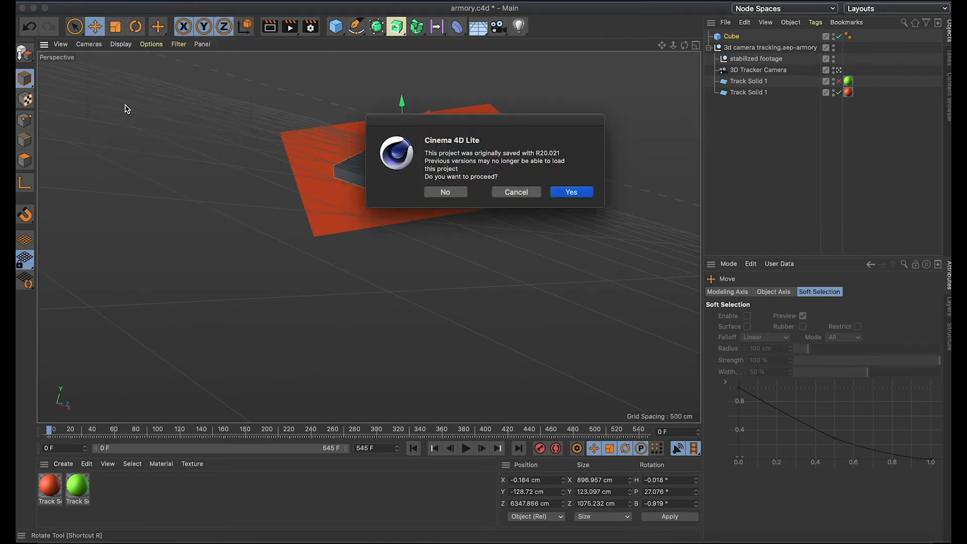
pyautogui.click(564, 194)
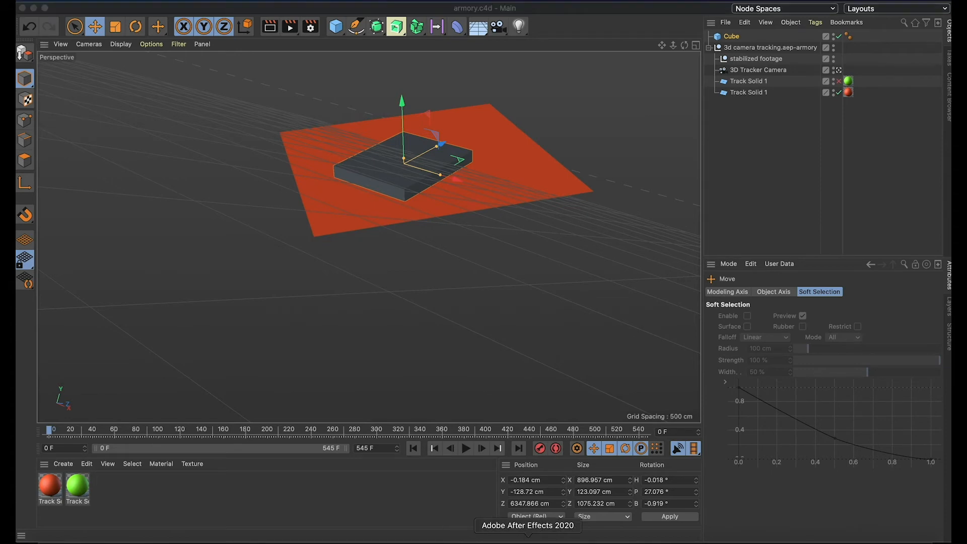
pyautogui.click(528, 540)
pyautogui.doubleClick(551, 212)
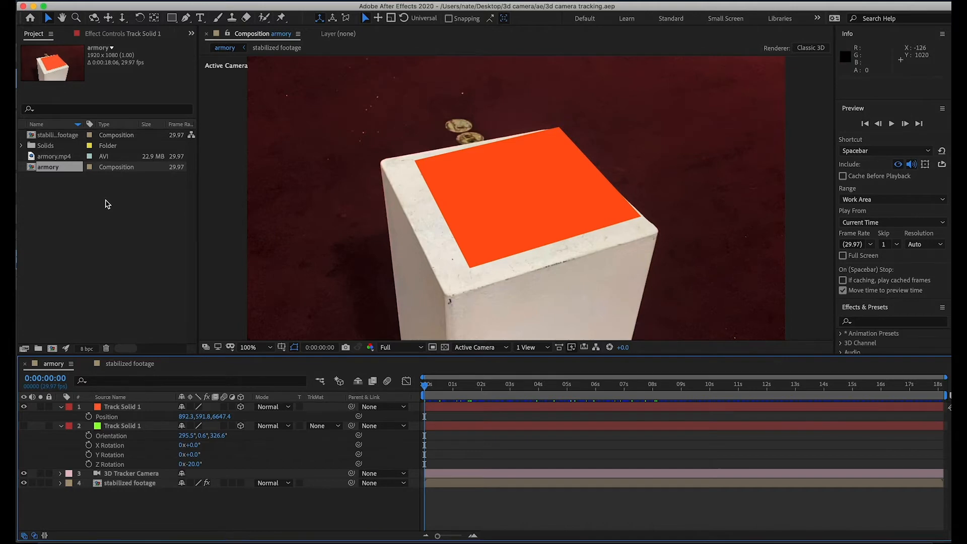
# Step: Import armory.c4d from the c4d folder inside 3d camera into the project
pyautogui.click(77, 281)
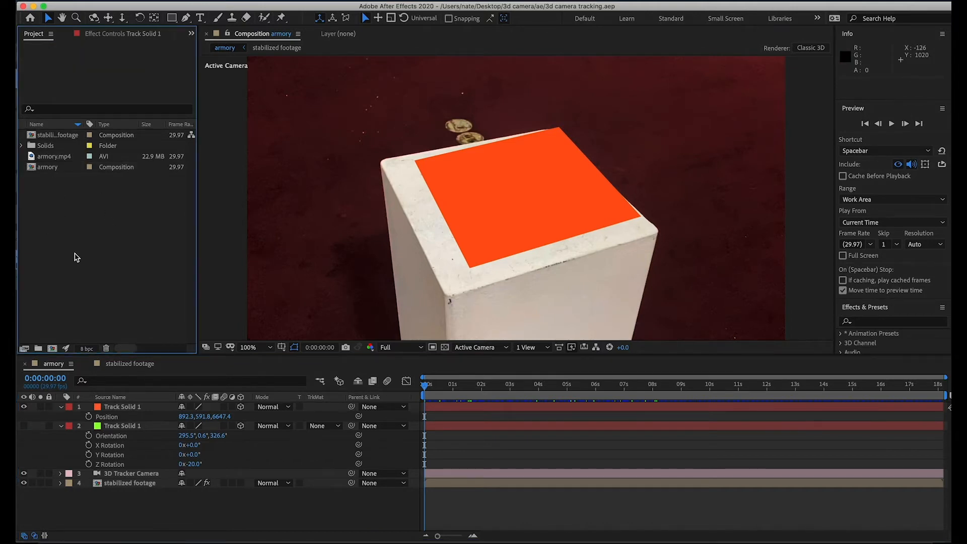
pyautogui.doubleClick(74, 258)
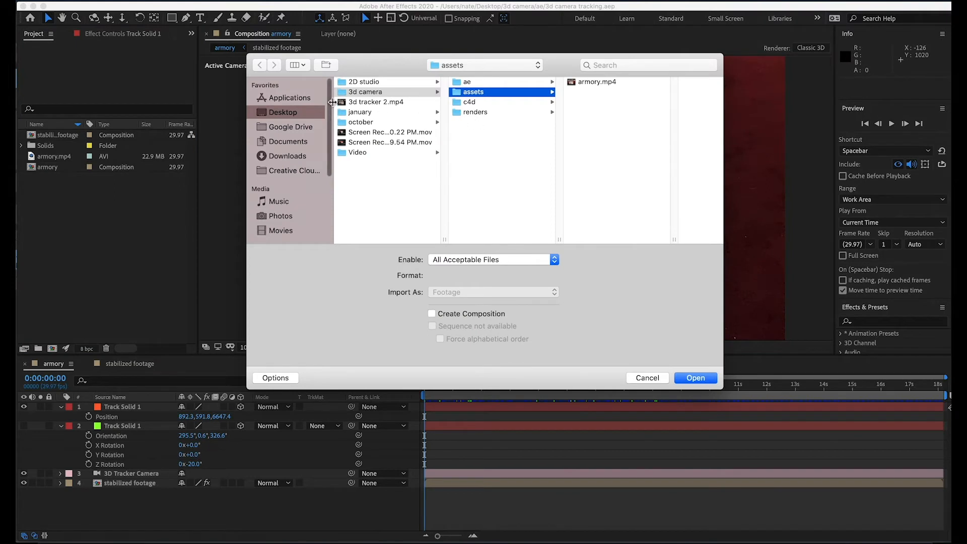
pyautogui.click(353, 94)
pyautogui.click(524, 103)
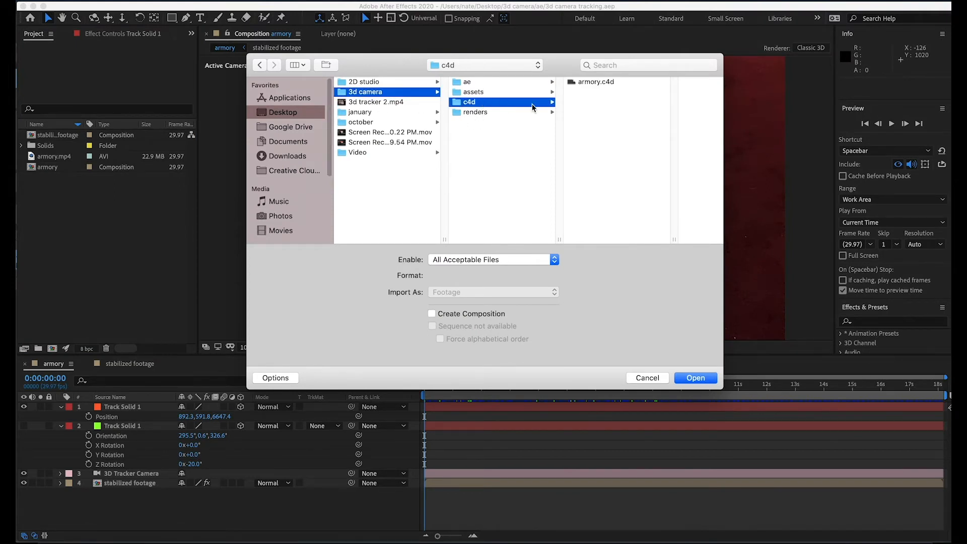
pyautogui.click(601, 81)
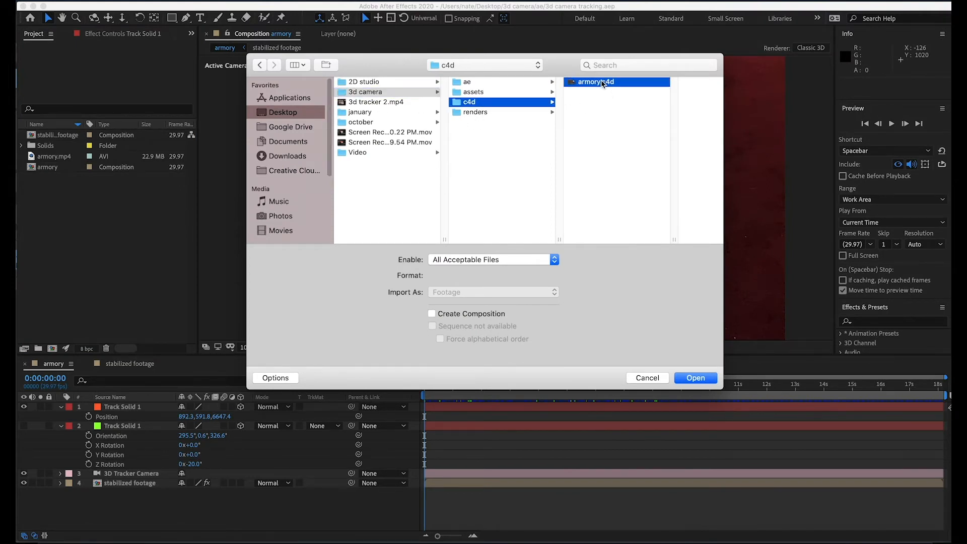
pyautogui.click(695, 377)
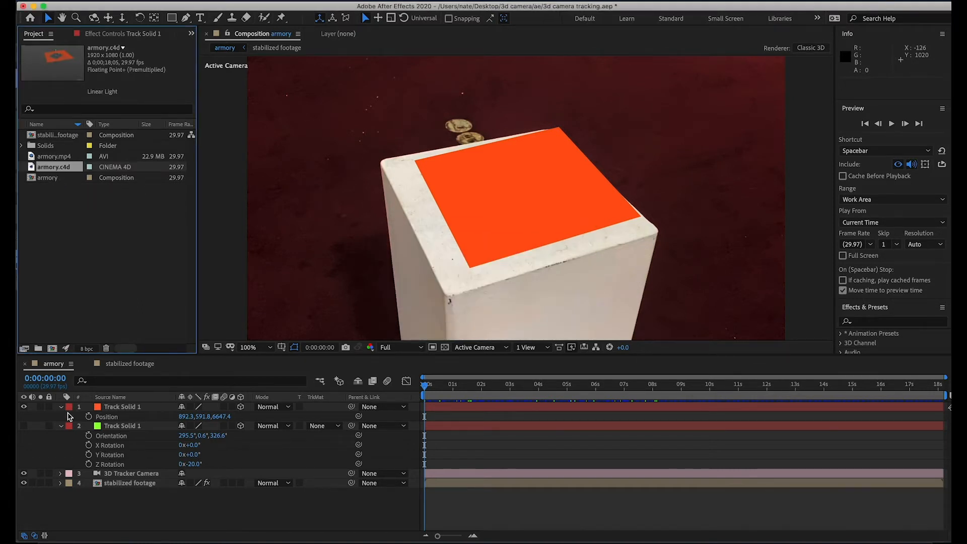
# Step: Hide the orange Track Solid 1 layer and add armory.c4d as the top layer of the armory composition
pyautogui.click(24, 407)
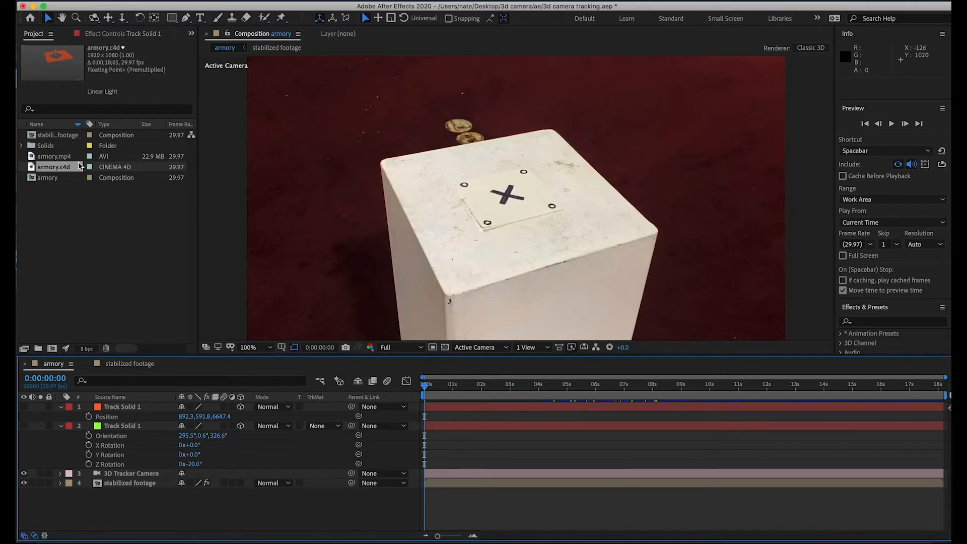
pyautogui.moveTo(59, 167); pyautogui.dragTo(120, 408)
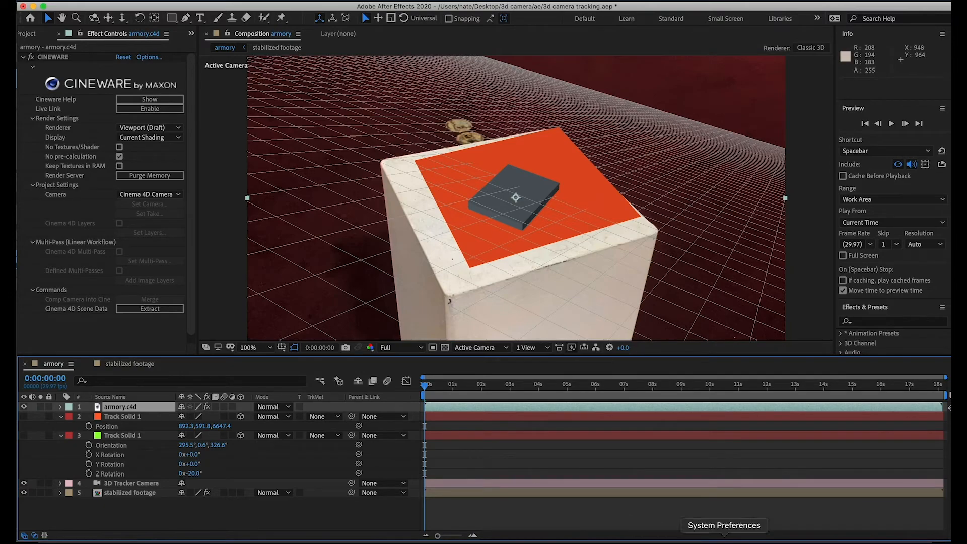
# Step: Switch to Cinema 4D, disable the orange Track Solid 1 object, and save the project
pyautogui.click(814, 526)
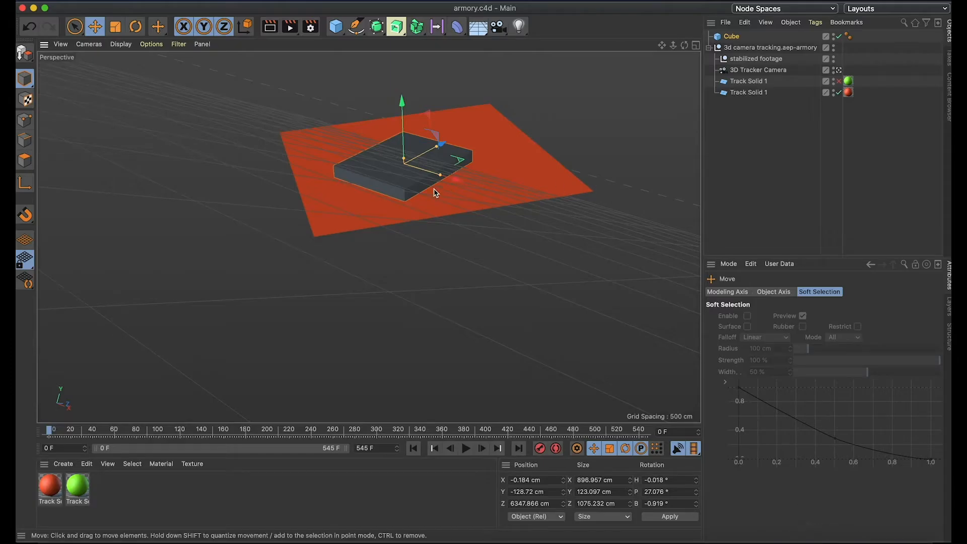
pyautogui.click(839, 92)
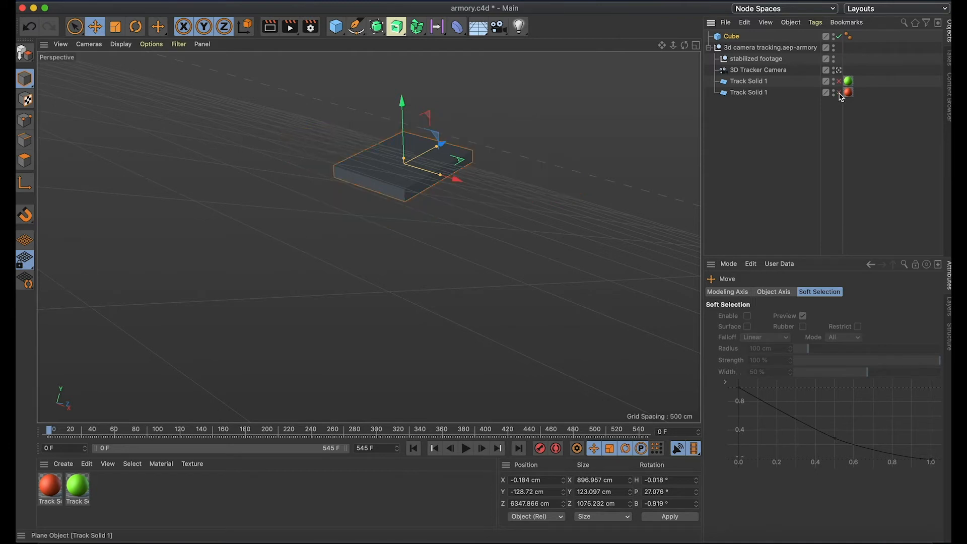
pyautogui.click(101, 1)
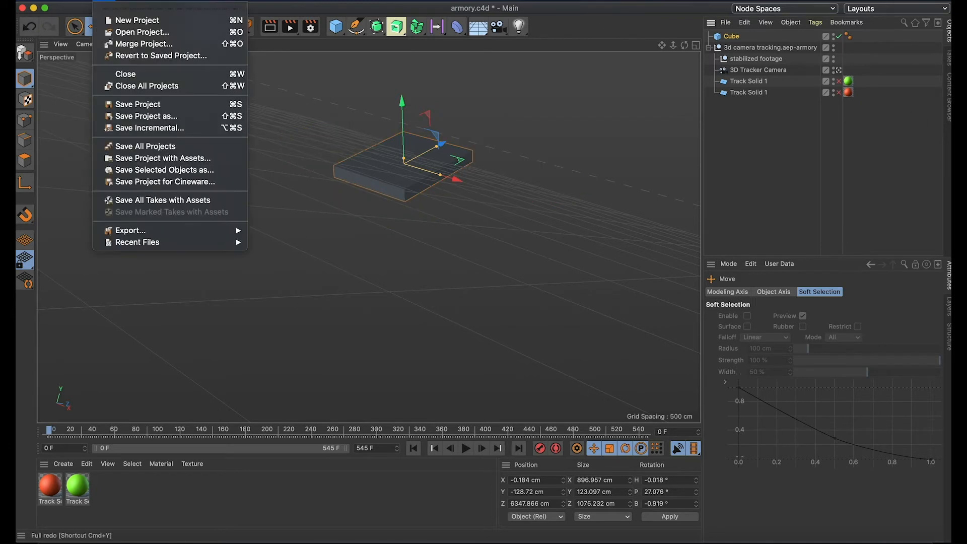
pyautogui.click(152, 105)
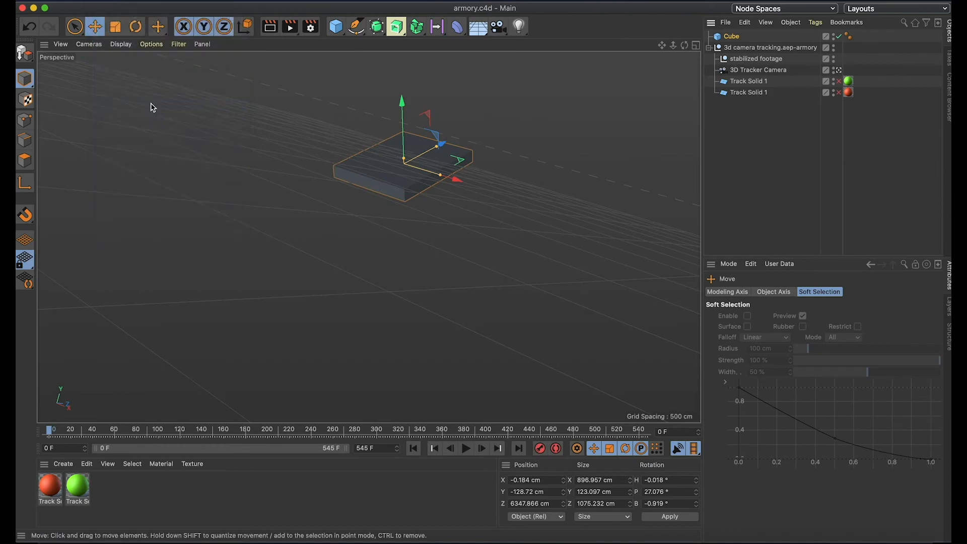
# Step: Return to After Effects and set the armory.c4d layer's Cineware renderer to Viewport
pyautogui.click(527, 539)
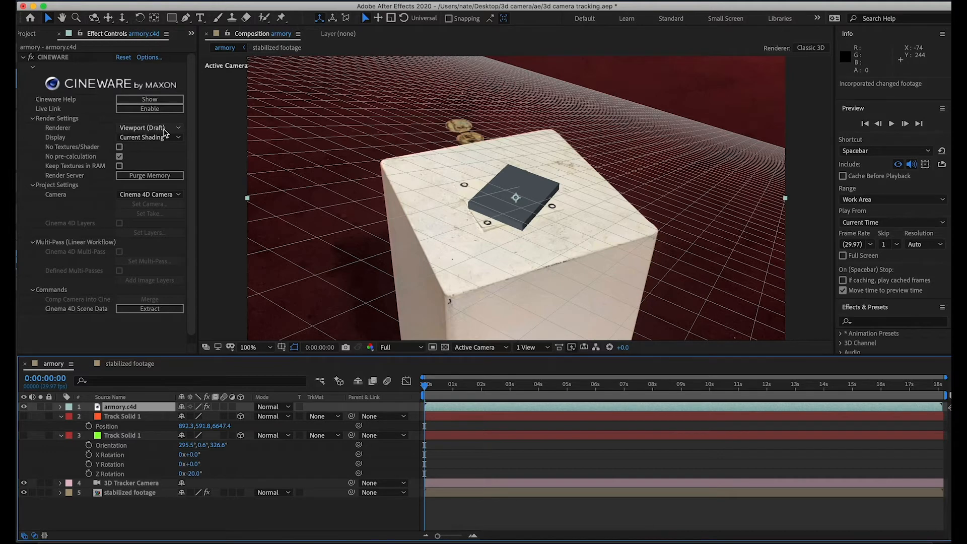
pyautogui.click(139, 129)
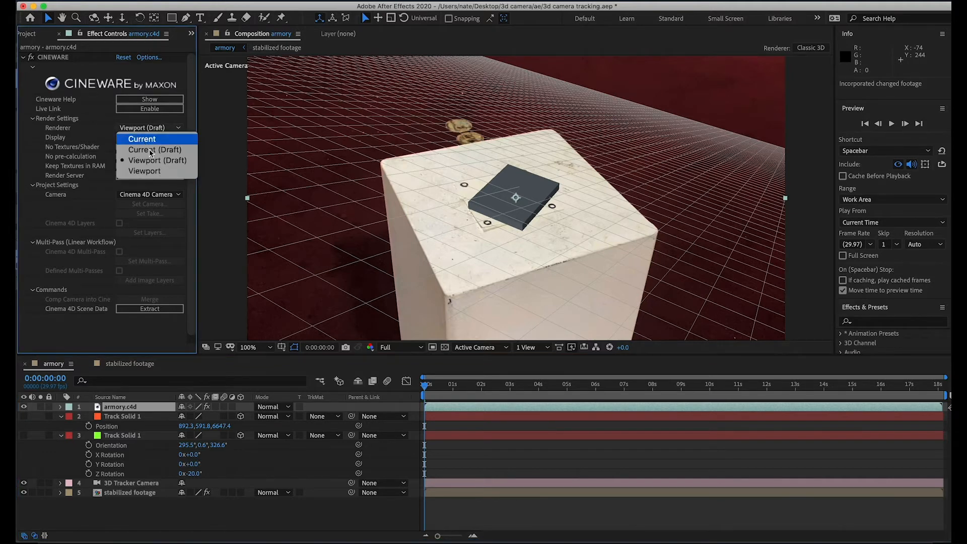
pyautogui.click(159, 171)
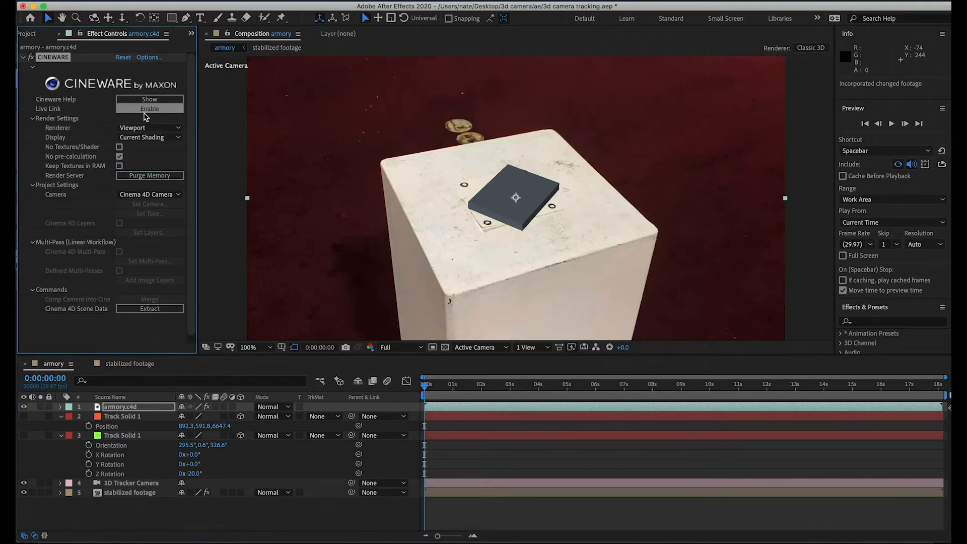
# Step: Try the Current renderer in the Cineware effect and set it back to Viewport
pyautogui.click(162, 128)
pyautogui.click(164, 141)
pyautogui.click(163, 129)
pyautogui.click(172, 171)
# Step: Preview the tracked slab through the armory composition at Half resolution, and restore Full resolution
pyautogui.moveTo(433, 385); pyautogui.dragTo(477, 384)
pyautogui.press('Home')
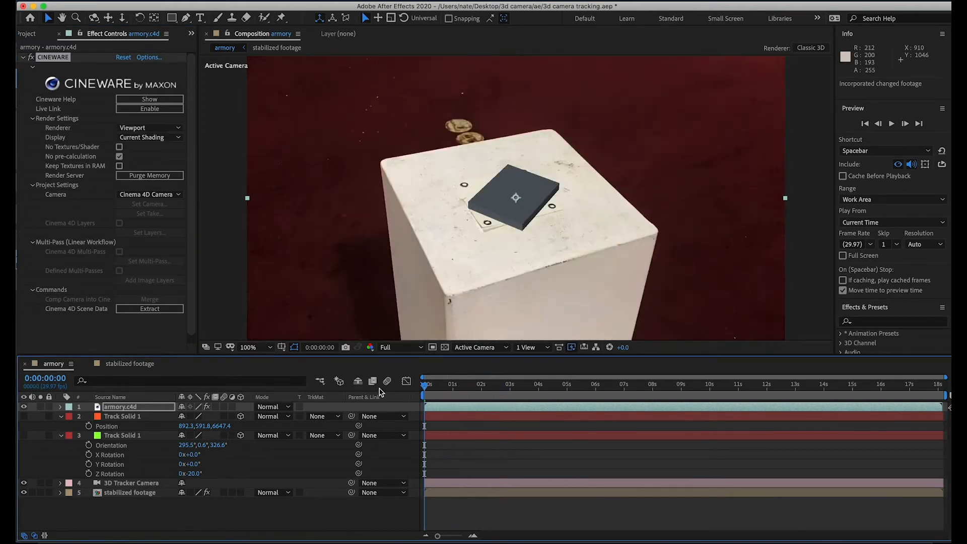
pyautogui.click(400, 348)
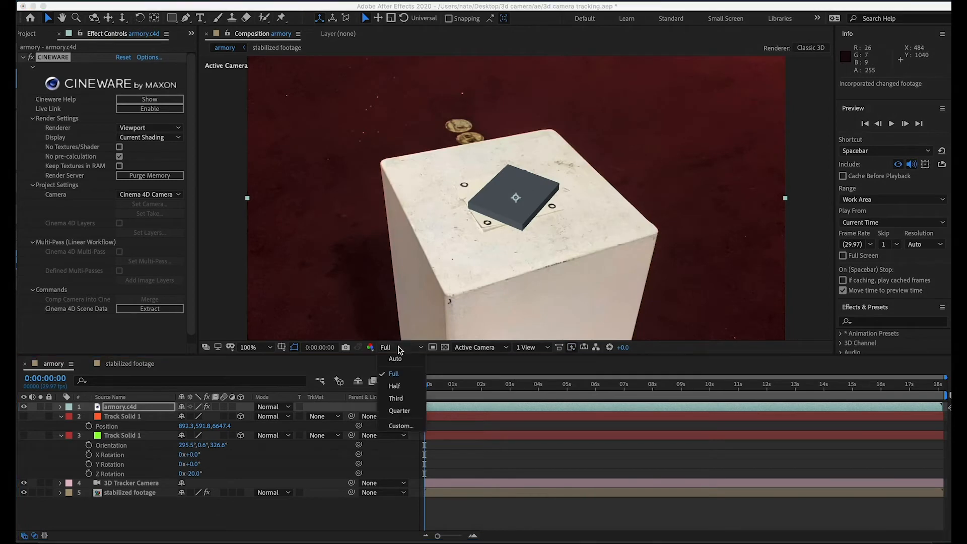
pyautogui.click(412, 388)
pyautogui.press('space')
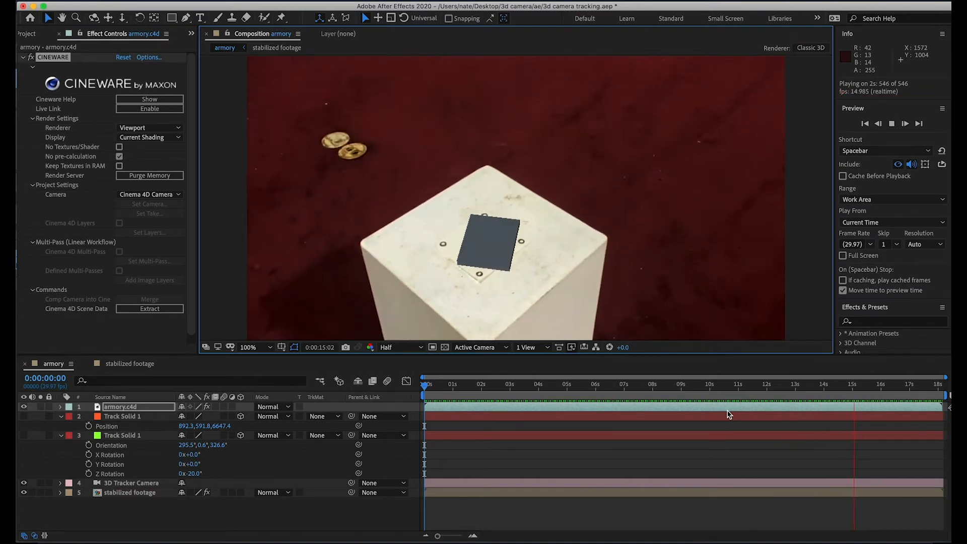
pyautogui.press('space')
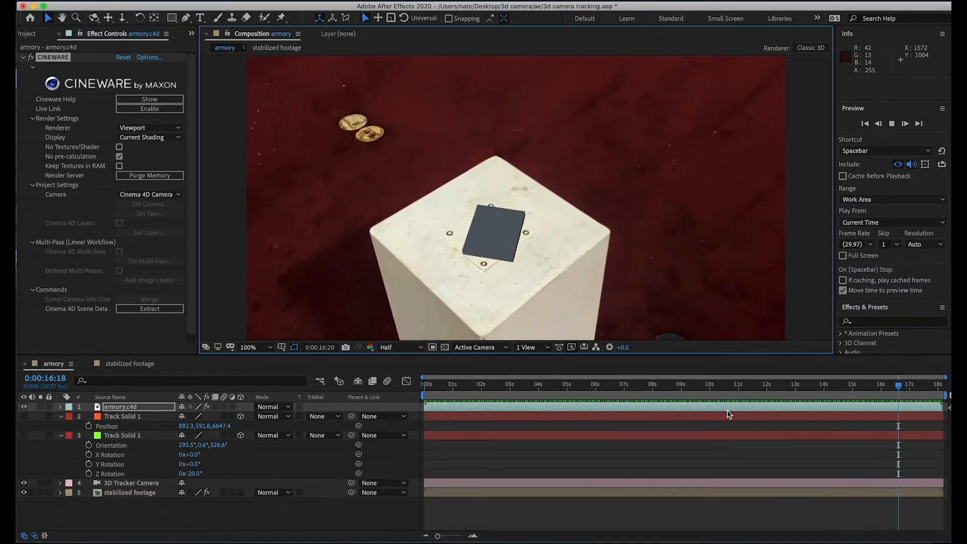
pyautogui.click(400, 347)
pyautogui.click(408, 375)
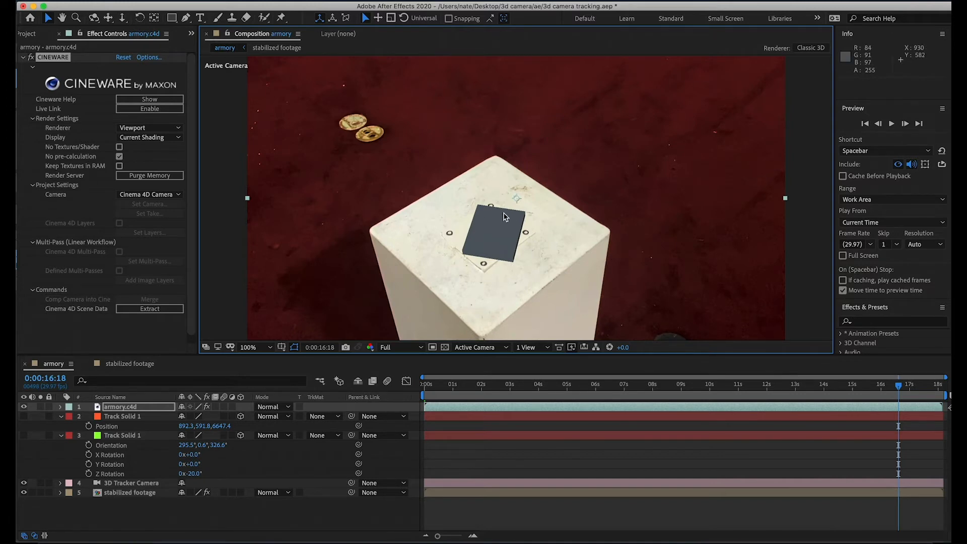
# Step: Try shifting the armory.c4d layer to X 1109 and rotating it 21°, undoing each change
pyautogui.click(504, 410)
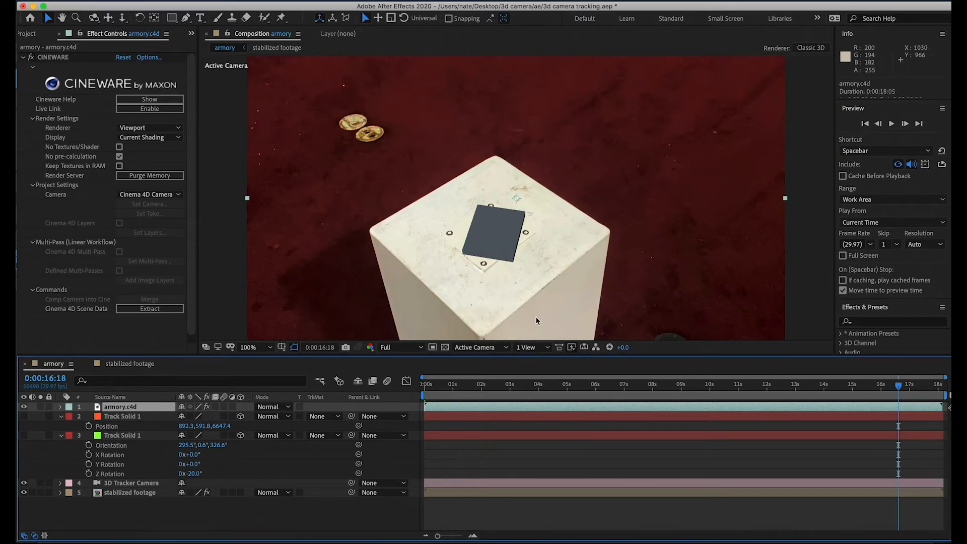
pyautogui.press('p')
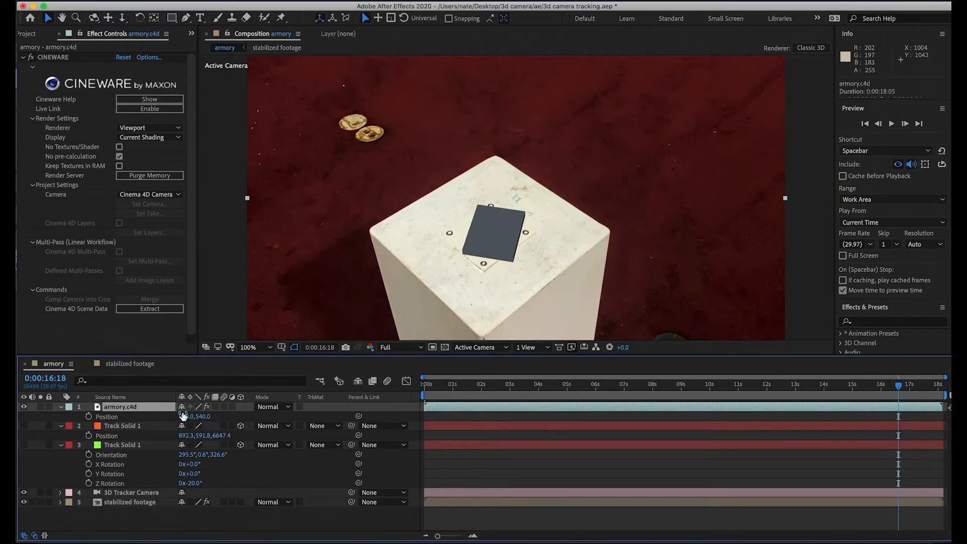
pyautogui.moveTo(186, 417); pyautogui.dragTo(262, 417)
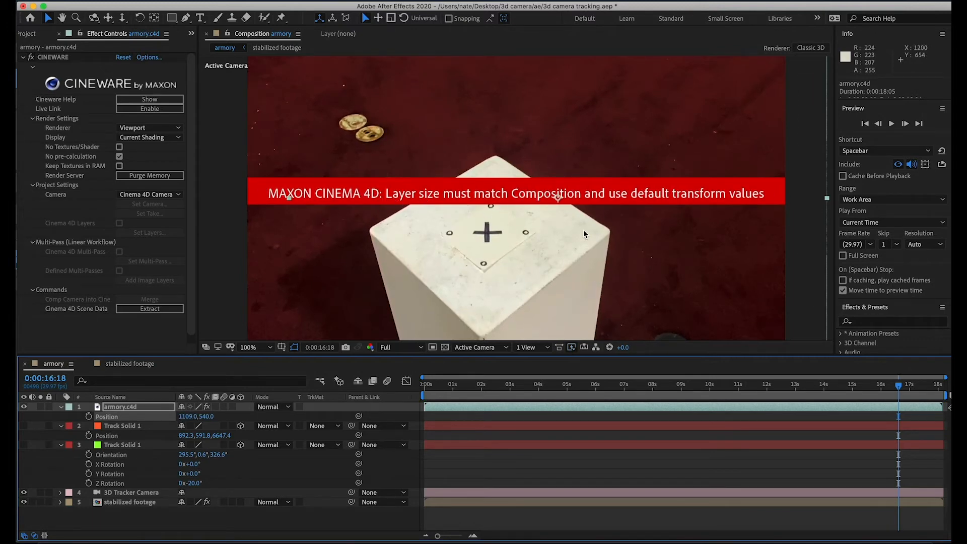
pyautogui.press('super+z')
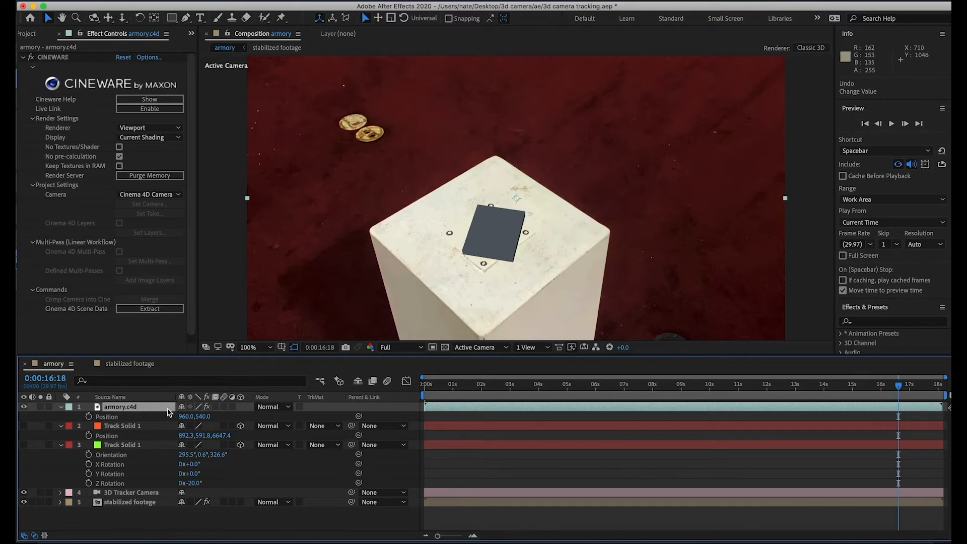
pyautogui.moveTo(197, 421); pyautogui.dragTo(212, 421)
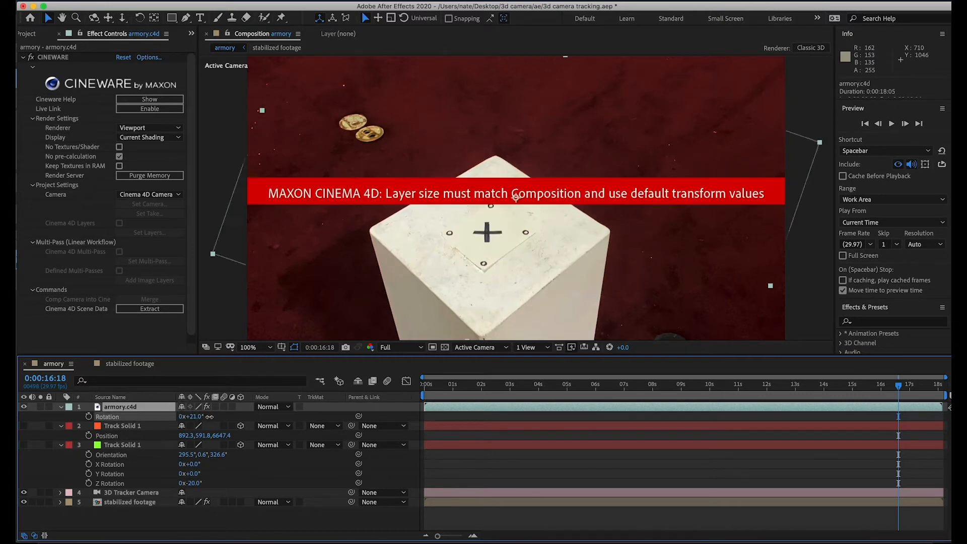
pyautogui.press('super+z')
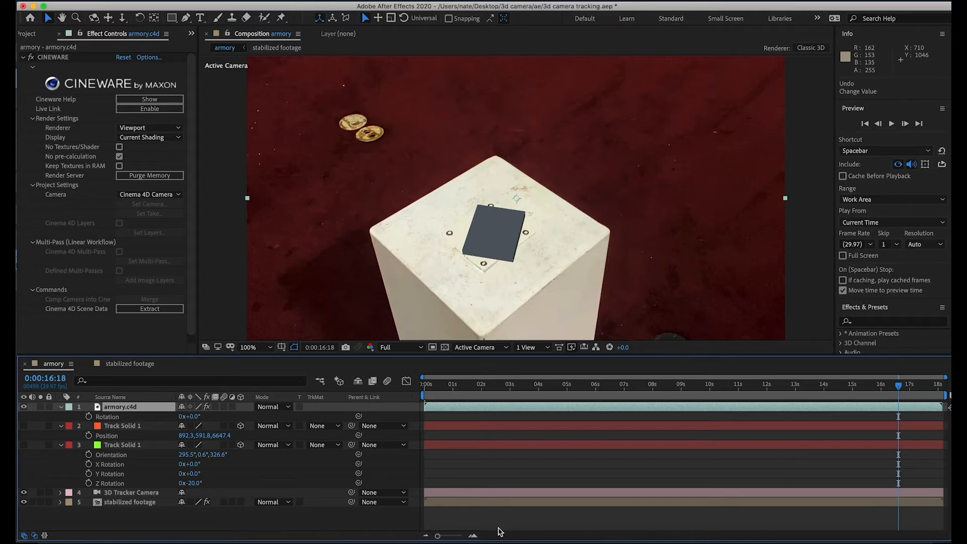
# Step: Switch to Cinema 4D, create a pink material with H 336°, S 91% and V 89%, and apply it to the cube
pyautogui.click(821, 538)
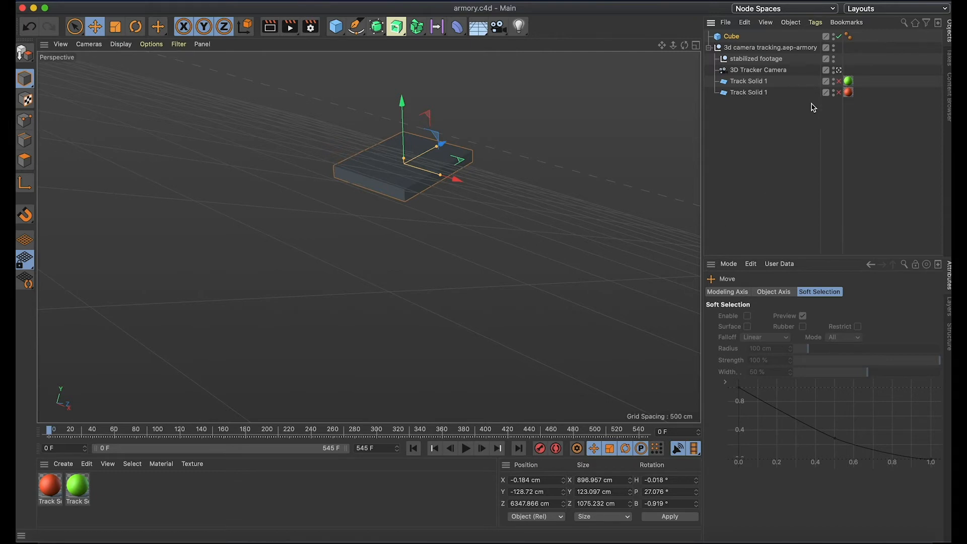
pyautogui.doubleClick(120, 490)
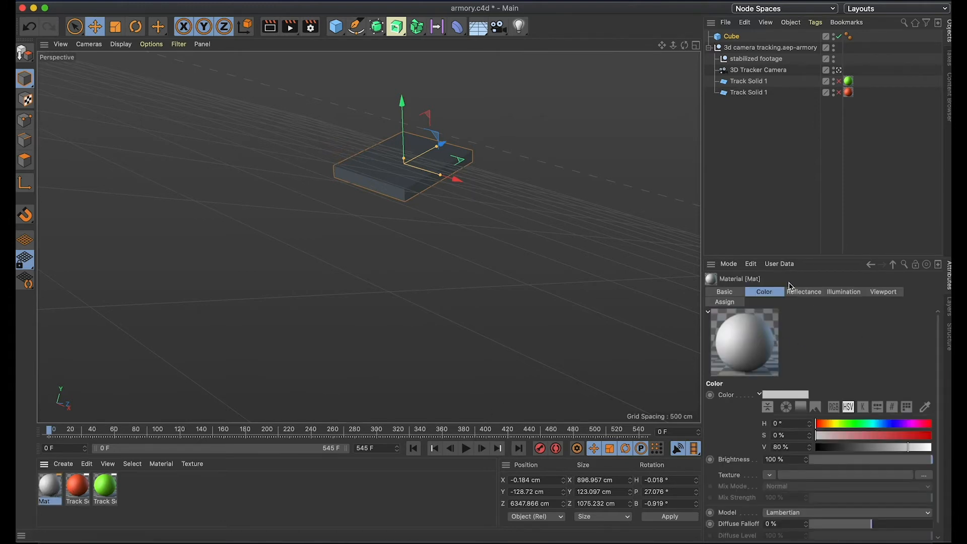
pyautogui.click(926, 424)
pyautogui.click(920, 436)
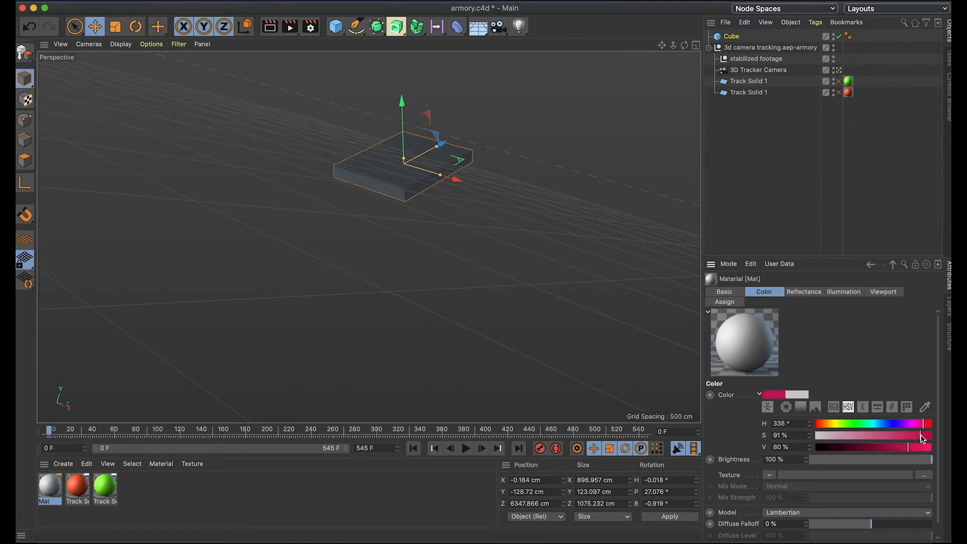
pyautogui.click(914, 448)
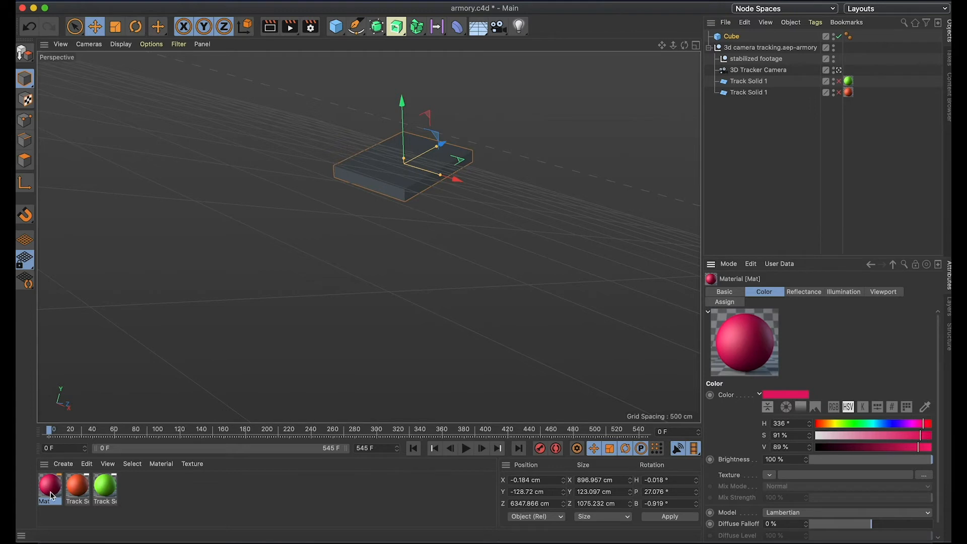
pyautogui.moveTo(53, 496); pyautogui.dragTo(399, 180)
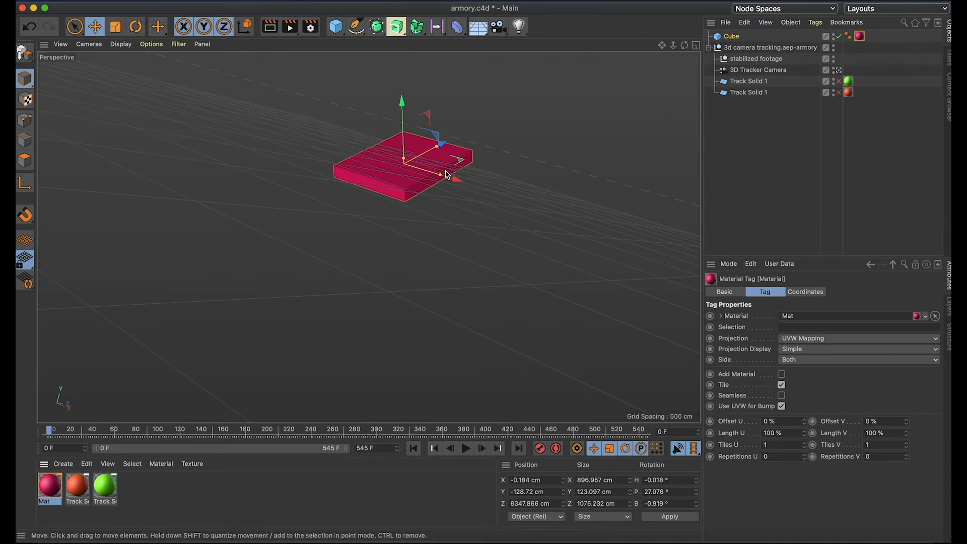
# Step: Enlarge the cube to about 1314 cm in X and 1636 cm in Z, and rotate it to about H -57.7°, P 16.1°, B 22.1°
pyautogui.moveTo(442, 174); pyautogui.dragTo(458, 178)
pyautogui.moveTo(439, 146); pyautogui.dragTo(452, 136)
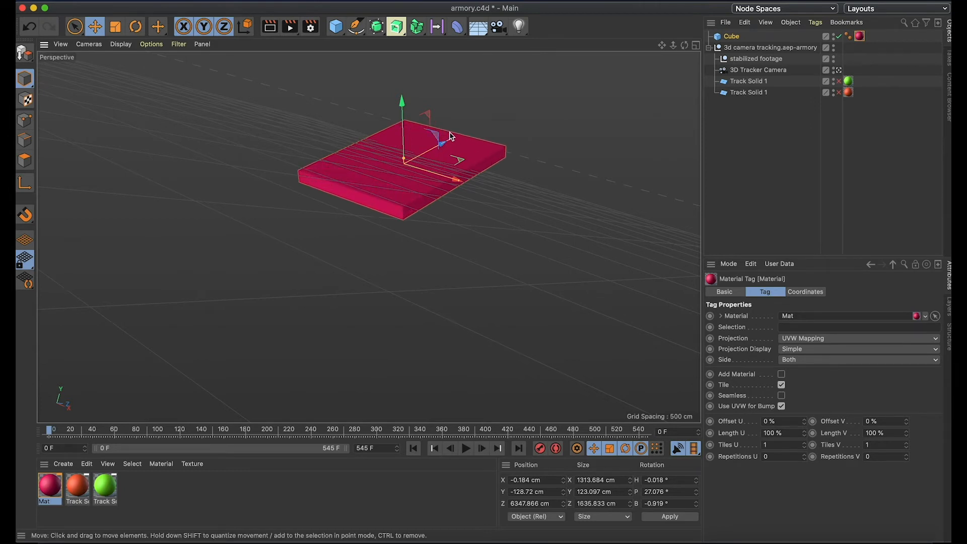
pyautogui.click(135, 26)
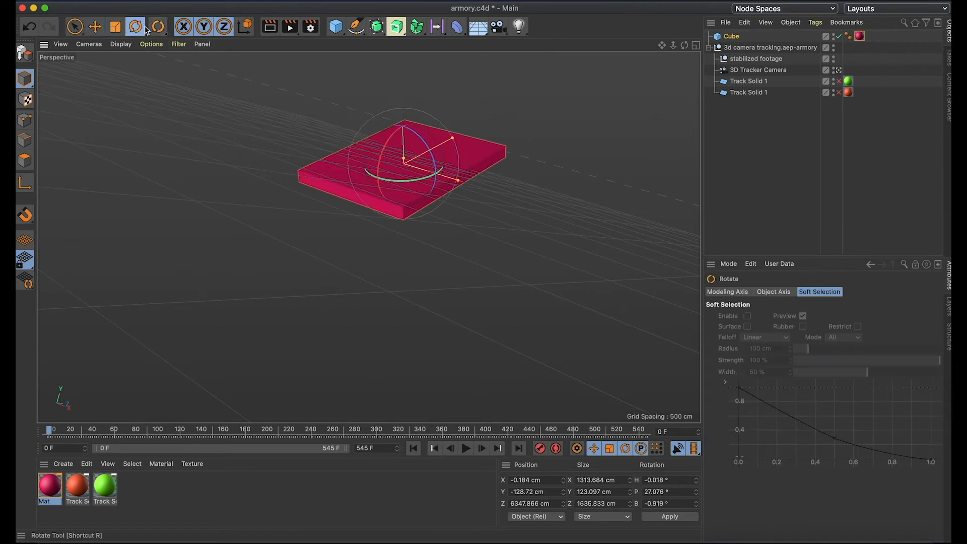
pyautogui.moveTo(427, 175); pyautogui.dragTo(386, 178)
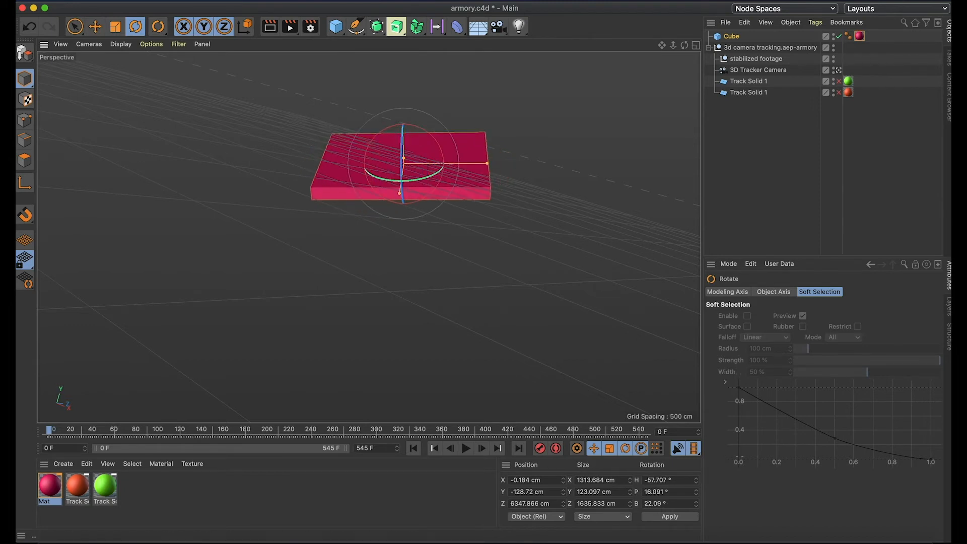
# Step: Save the armory.c4d scene and switch to After Effects to load the updated slab
pyautogui.click(106, 1)
pyautogui.click(142, 110)
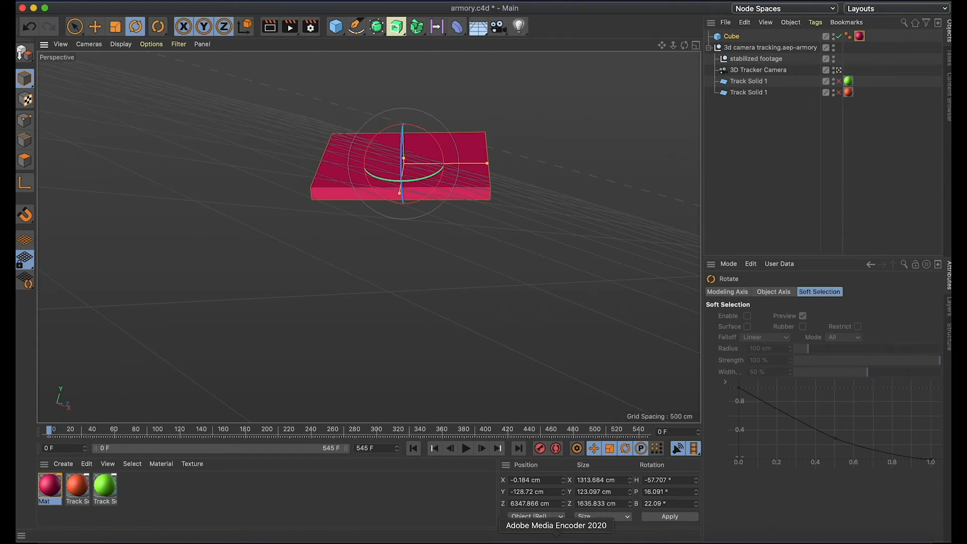
pyautogui.click(528, 538)
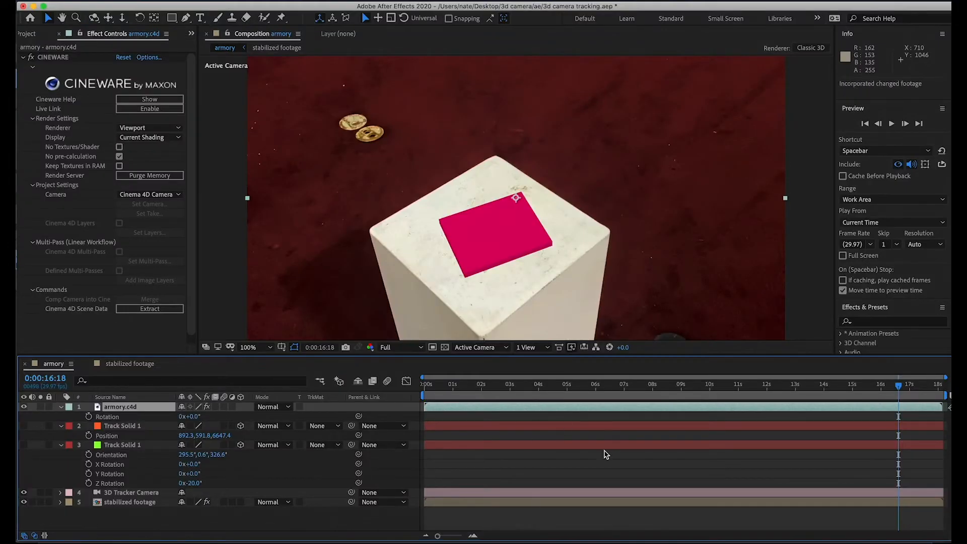
# Step: Scrub the armory composition back from 16:18 to about 7:08 to check how the pink slab tracks on the pedestal
pyautogui.moveTo(785, 390); pyautogui.dragTo(701, 395)
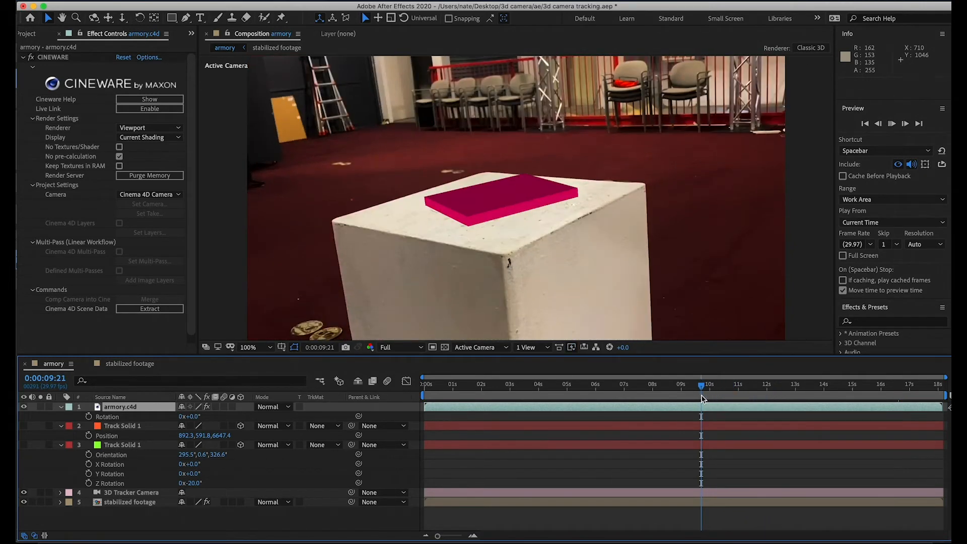
pyautogui.moveTo(702, 395); pyautogui.dragTo(635, 394)
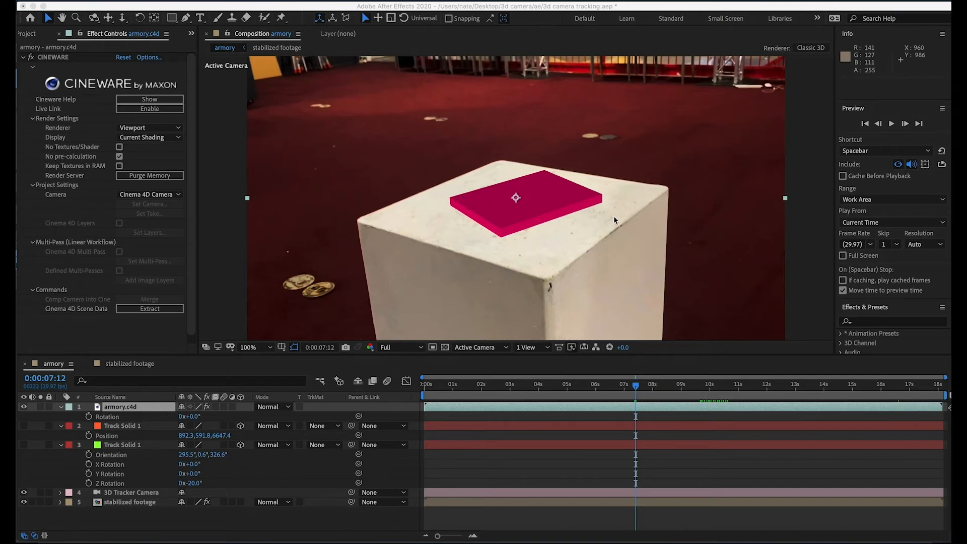
pyautogui.click(636, 387)
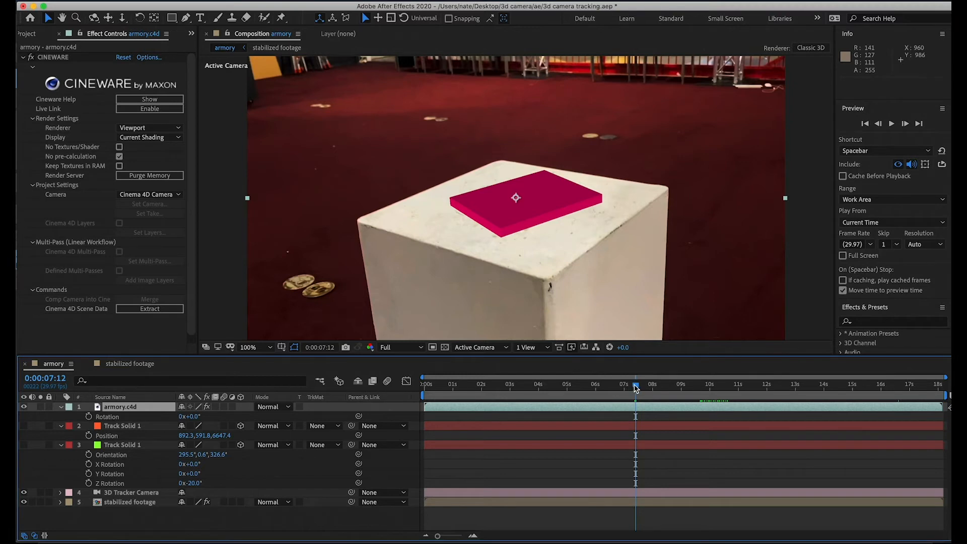
pyautogui.moveTo(636, 387); pyautogui.dragTo(631, 387)
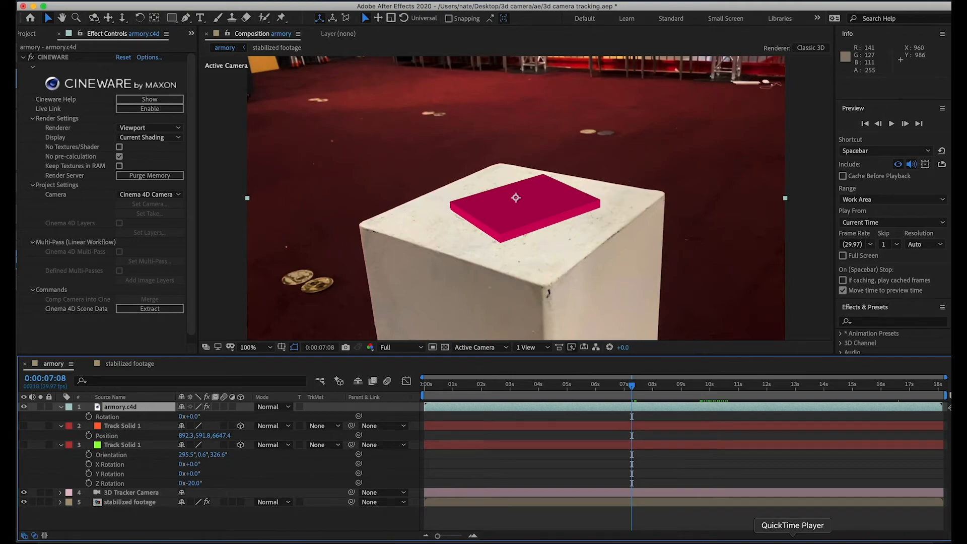
# Step: Switch to Cinema 4D and select the cube for a close view of its edges
pyautogui.click(820, 537)
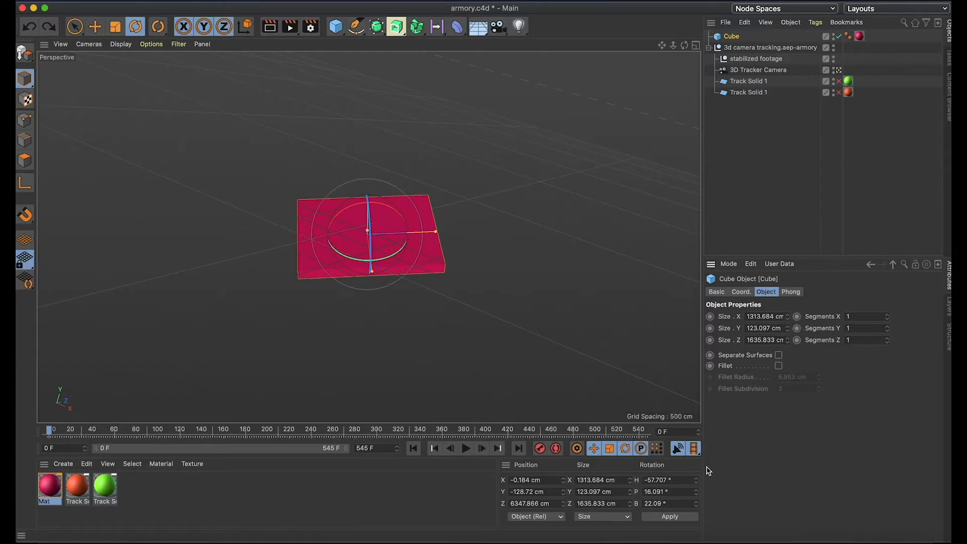
pyautogui.click(549, 247)
pyautogui.click(424, 216)
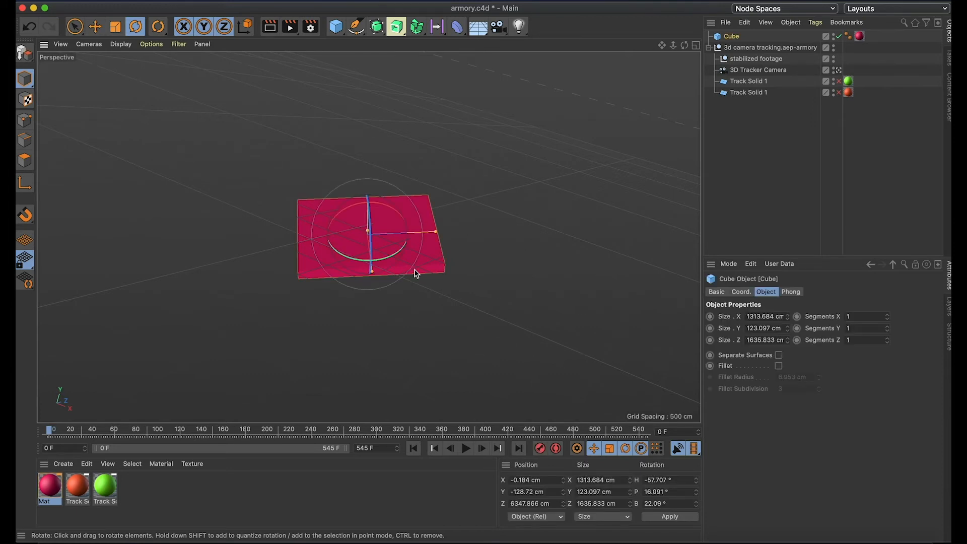
pyautogui.scroll(-5, 416, 273)
pyautogui.scroll(8, 416, 274)
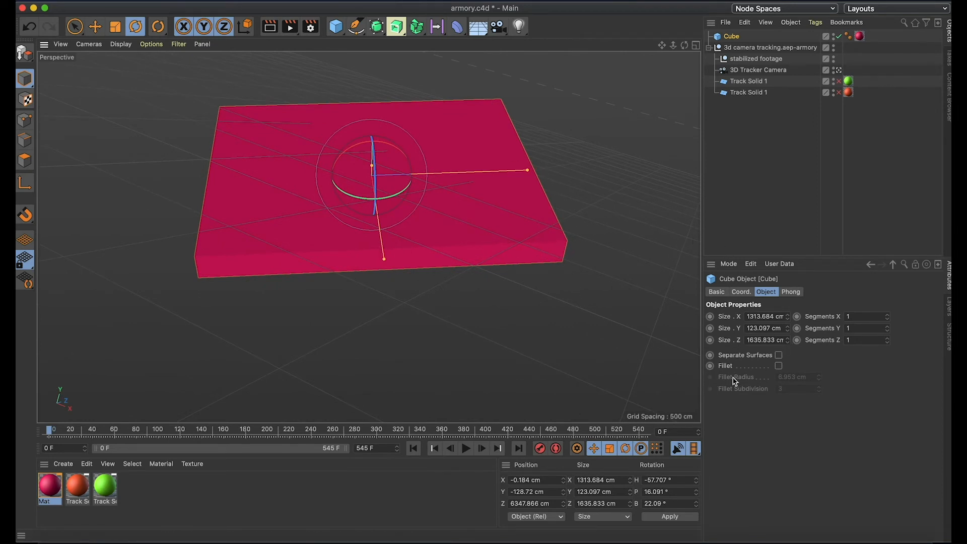
# Step: Try enabling Fillet on the cube and rotating its heading to 5.293° against the orange track solid, undoing both changes
pyautogui.click(779, 367)
pyautogui.click(779, 367)
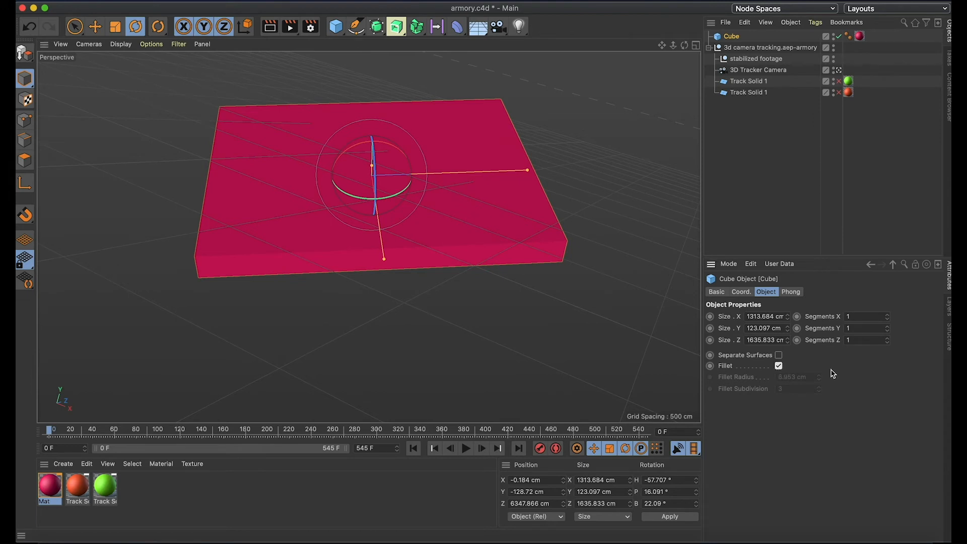
pyautogui.click(579, 169)
pyautogui.click(469, 136)
pyautogui.click(721, 294)
pyautogui.click(746, 294)
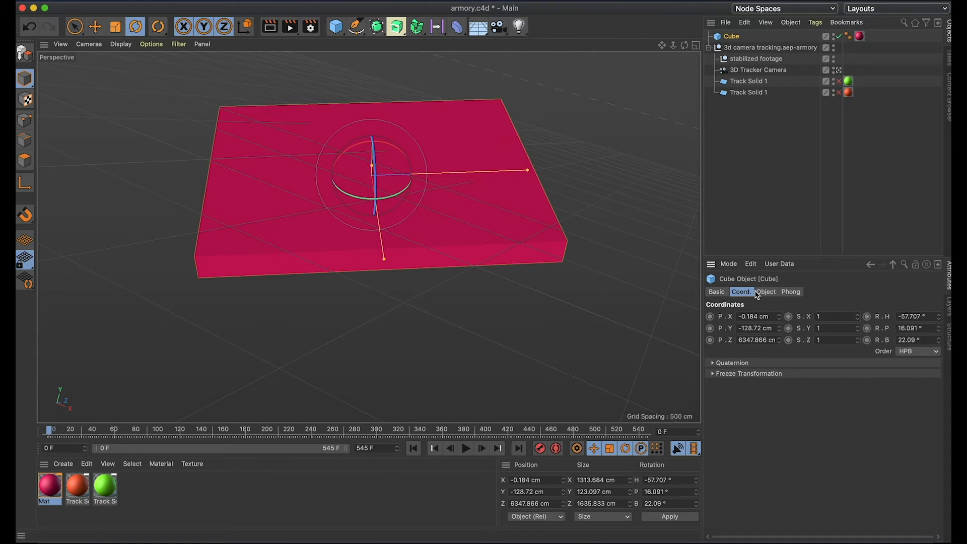
pyautogui.moveTo(939, 318)
pyautogui.mouseDown()
pyautogui.moveTo(939, 302)
pyautogui.moveTo(939, 328)
pyautogui.moveTo(939, 319)
pyautogui.mouseUp()
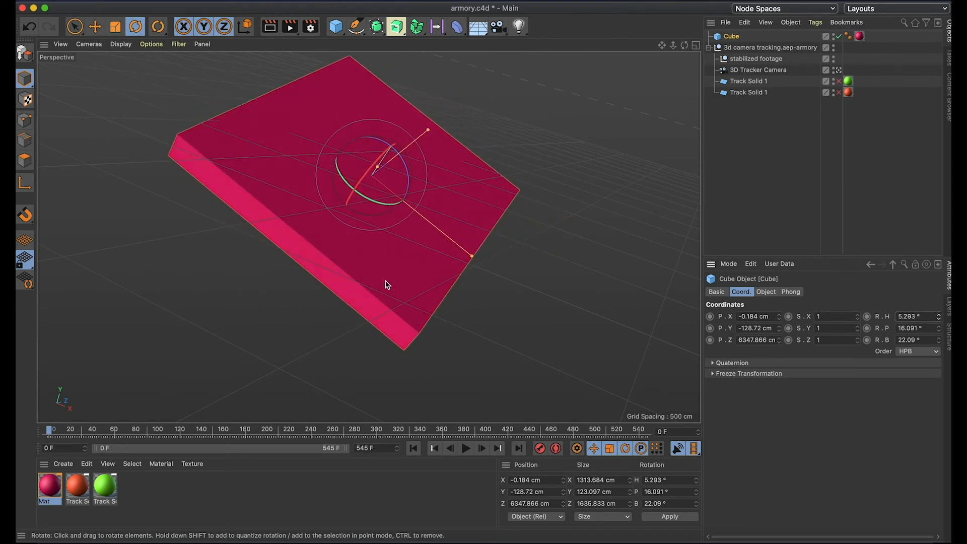
pyautogui.click(840, 94)
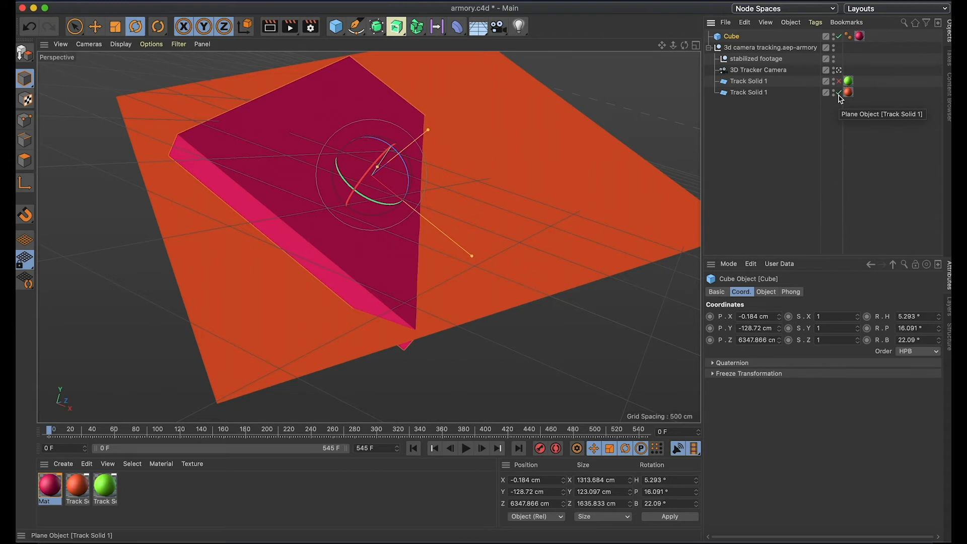
pyautogui.click(839, 94)
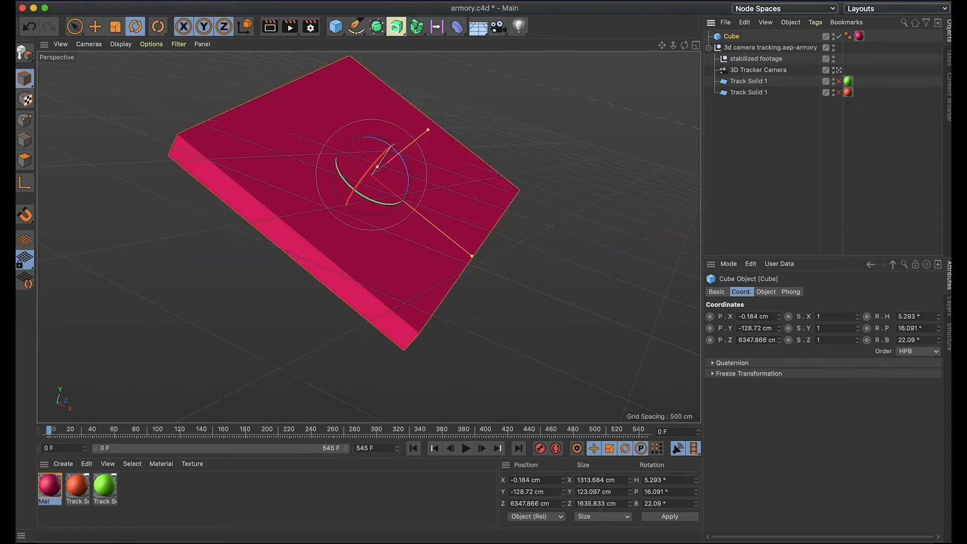
pyautogui.press('super+z')
pyautogui.press('super+z')
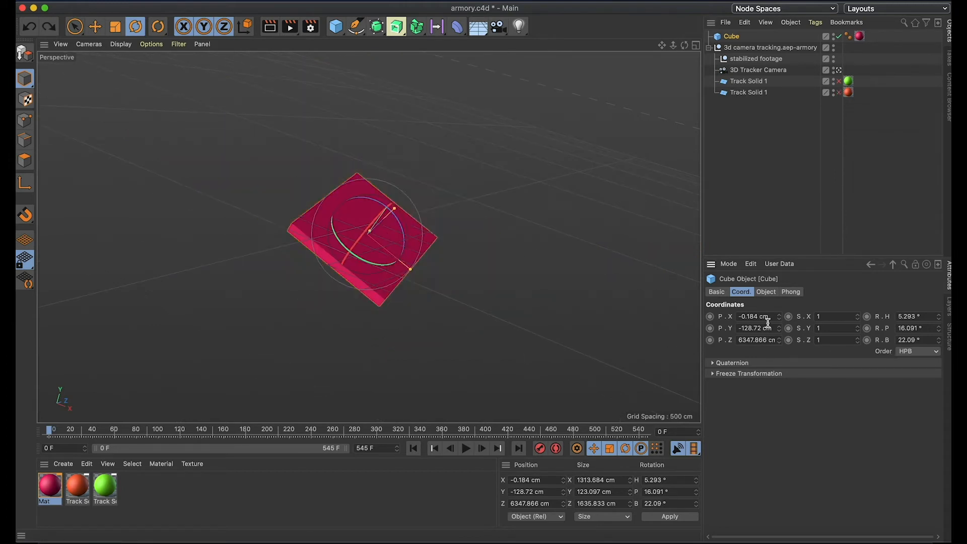
# Step: Enable Fillet on the cube with a radius of 40.548 cm and a subdivision of 6
pyautogui.click(762, 291)
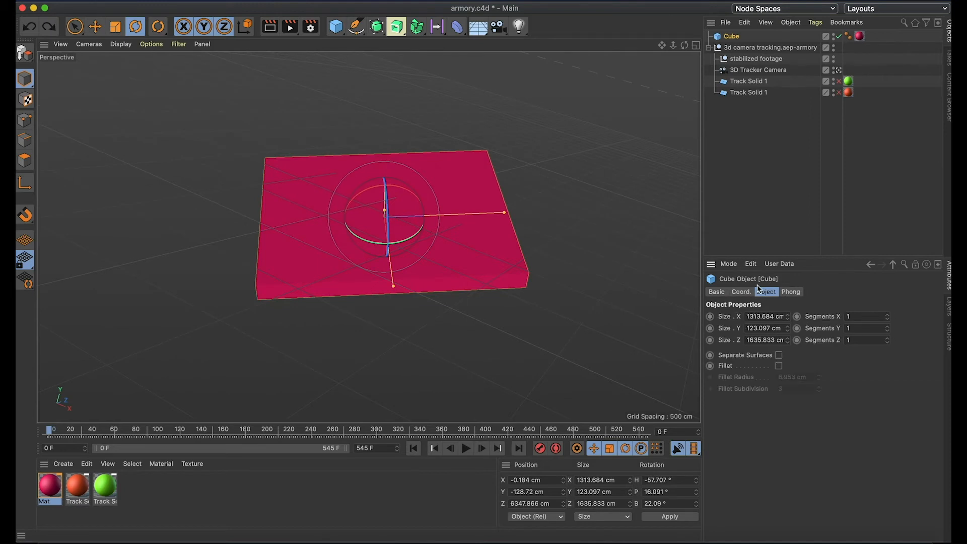
pyautogui.click(779, 367)
pyautogui.scroll(2, 547, 298)
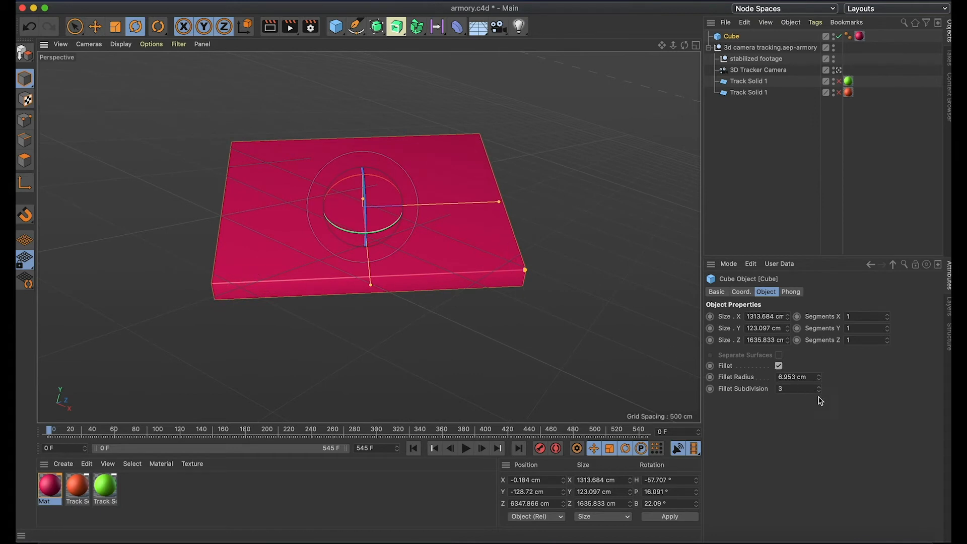
pyautogui.click(811, 378)
pyautogui.moveTo(819, 376)
pyautogui.mouseDown()
pyautogui.moveTo(867, 377)
pyautogui.moveTo(819, 375)
pyautogui.mouseUp()
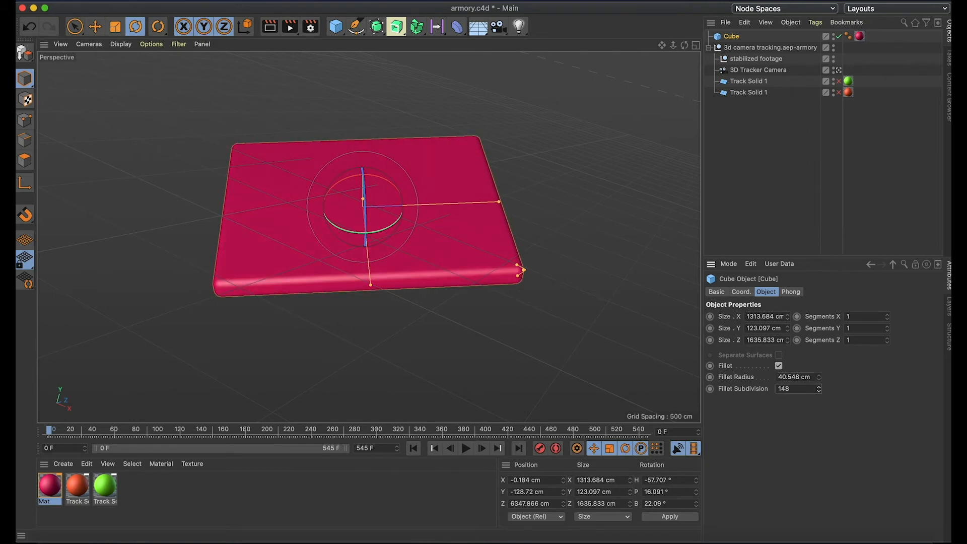
pyautogui.moveTo(819, 389); pyautogui.dragTo(819, 402)
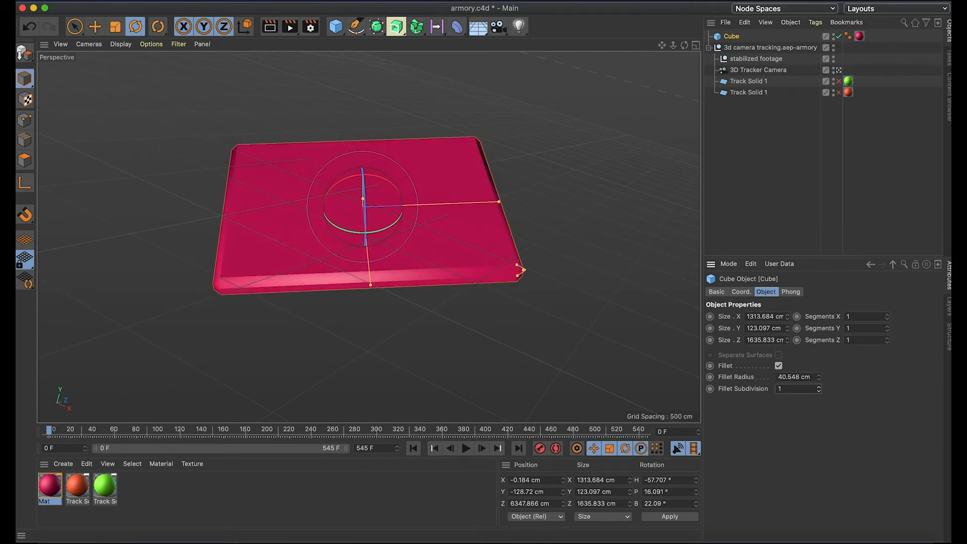
pyautogui.moveTo(819, 389); pyautogui.dragTo(819, 381)
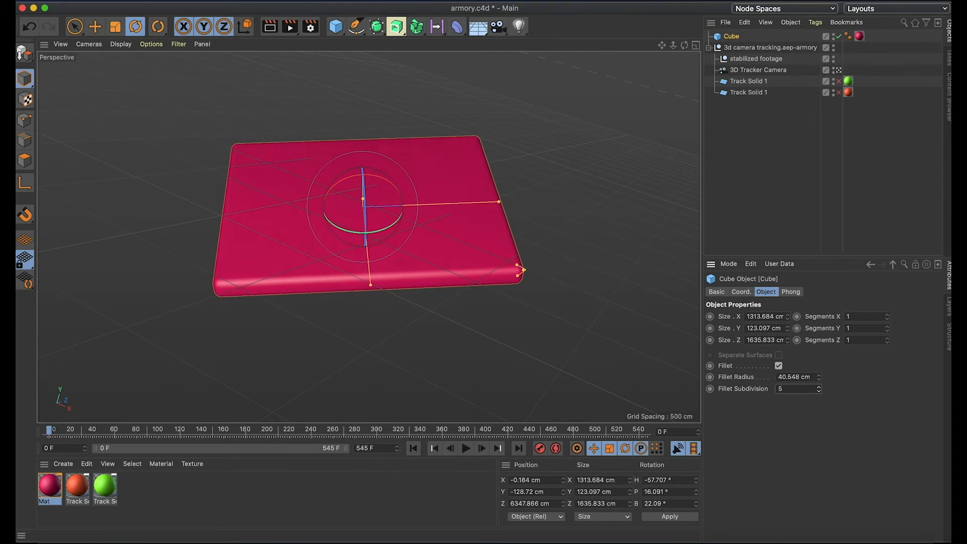
pyautogui.moveTo(574, 272)
pyautogui.mouseDown()
pyautogui.moveTo(539, 272)
pyautogui.moveTo(606, 261)
pyautogui.moveTo(576, 274)
pyautogui.moveTo(554, 304)
pyautogui.moveTo(564, 282)
pyautogui.mouseUp()
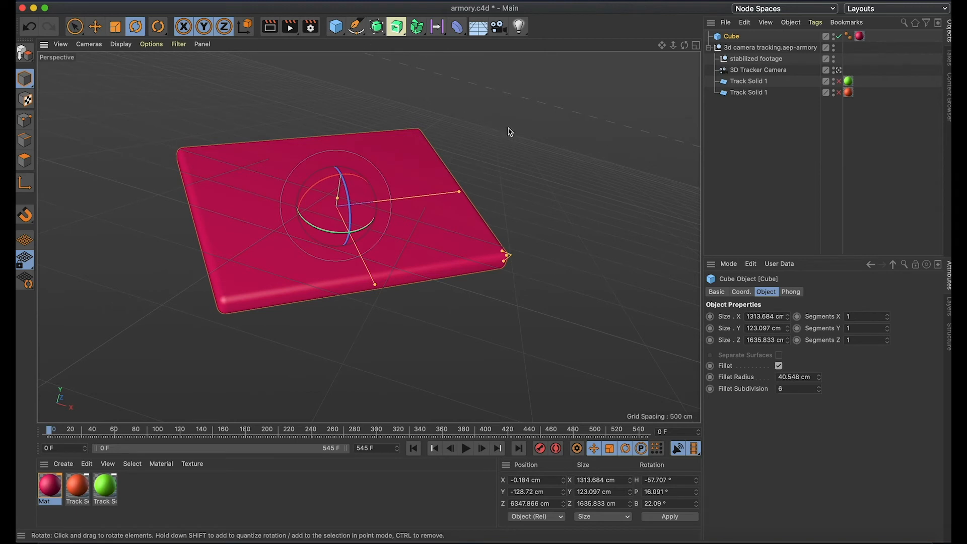
# Step: Add a standard omni light to the scene
pyautogui.click(522, 26)
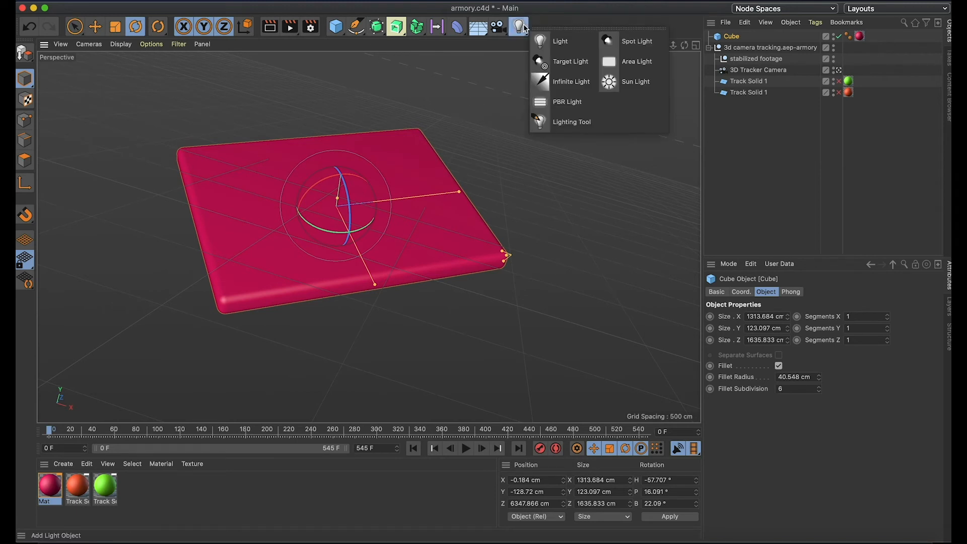
pyautogui.click(568, 52)
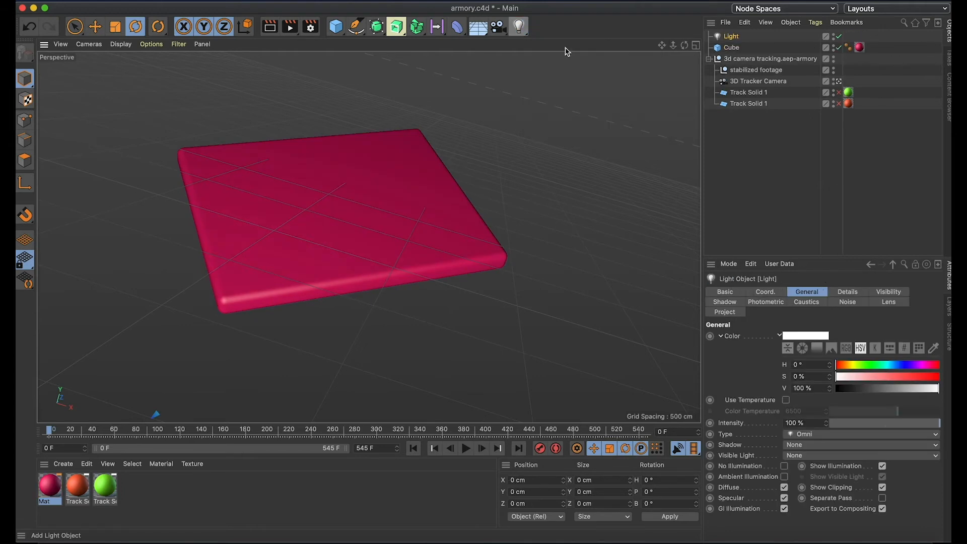
pyautogui.scroll(-5, 593, 149)
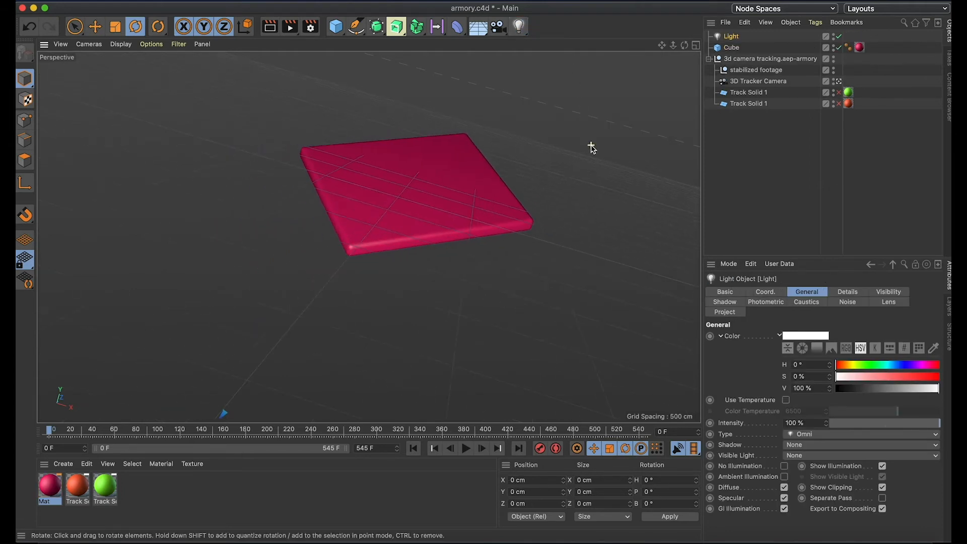
pyautogui.scroll(2, 592, 148)
pyautogui.scroll(-1, 506, 320)
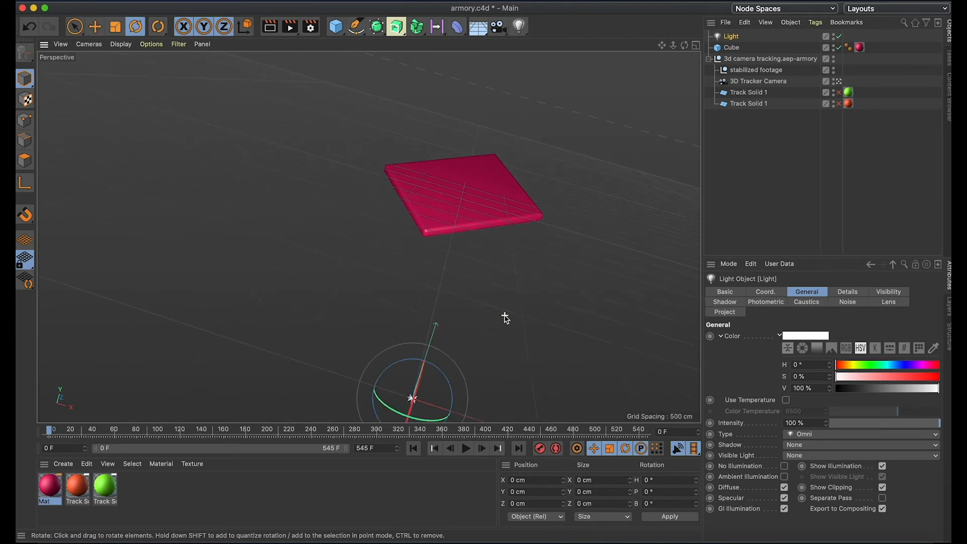
# Step: Try adjusting the new light's orientation, and undo its rotation
pyautogui.moveTo(428, 346); pyautogui.dragTo(441, 324)
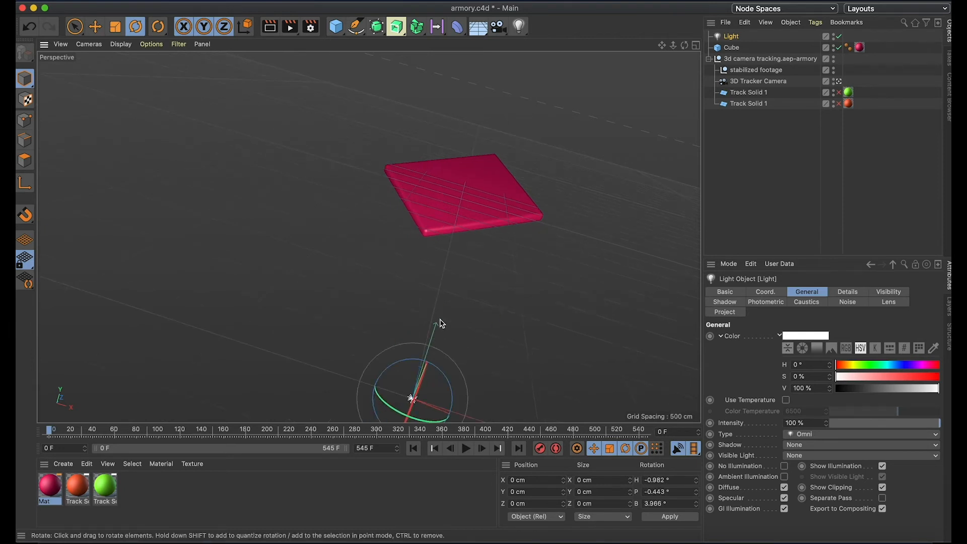
pyautogui.press('super+z')
pyautogui.scroll(-3, 309, 294)
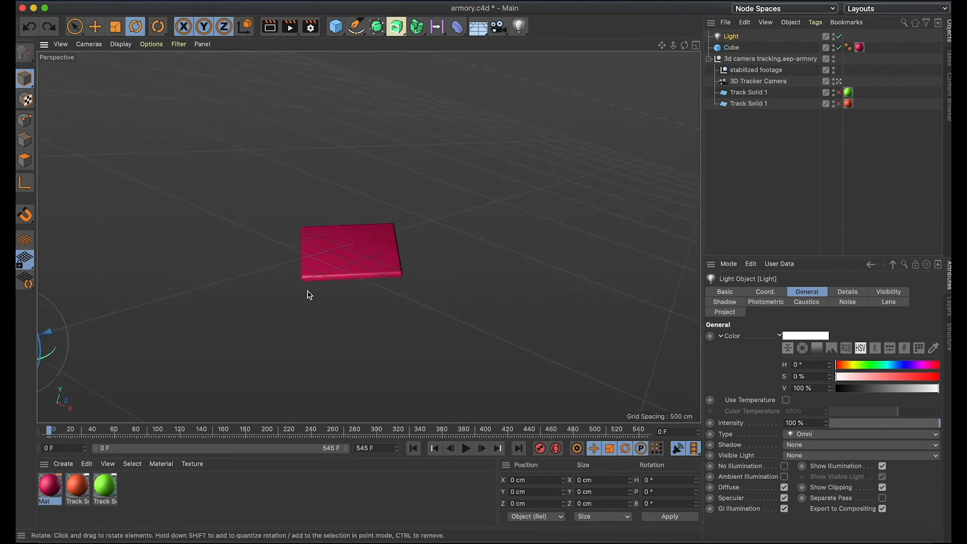
# Step: Move the light above and behind the slab to about X 2314 cm, Y 2945 cm, Z 6436 cm
pyautogui.click(95, 26)
pyautogui.moveTo(139, 320); pyautogui.dragTo(398, 241)
pyautogui.moveTo(366, 193); pyautogui.dragTo(437, 55)
pyautogui.moveTo(452, 130); pyautogui.dragTo(531, 179)
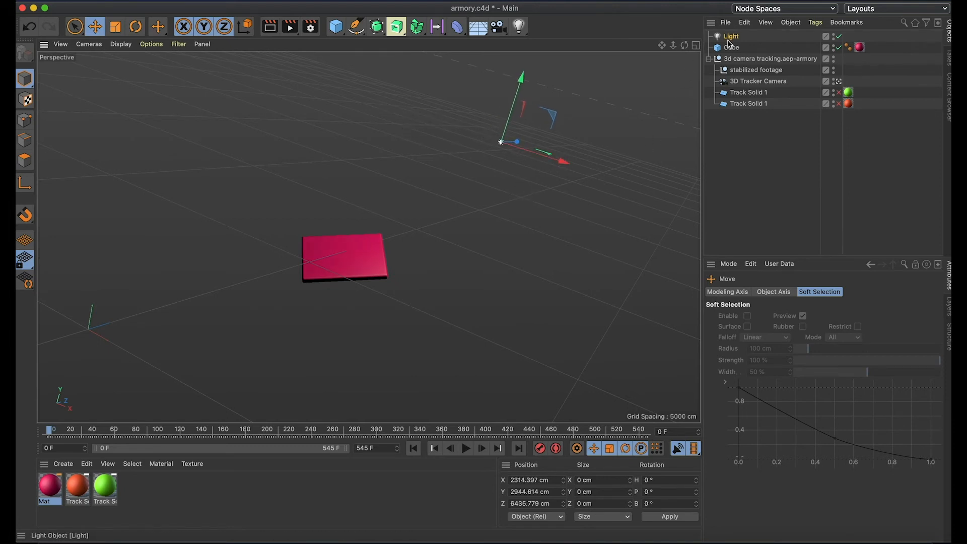
# Step: Add a second omni light and place it high above the slab at about X -1508 cm, Y 14532 cm, Z 6067 cm
pyautogui.click(519, 26)
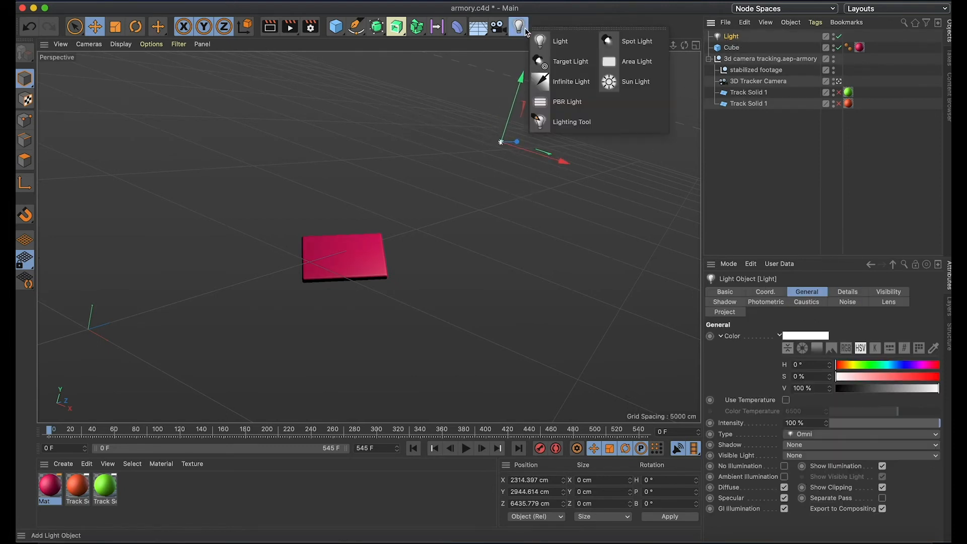
pyautogui.click(564, 53)
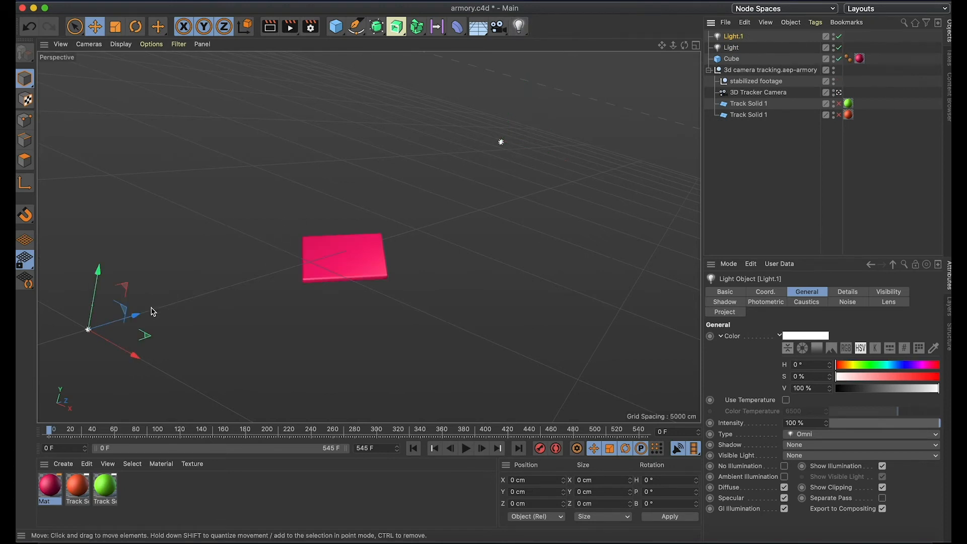
pyautogui.moveTo(145, 318); pyautogui.dragTo(375, 246)
pyautogui.moveTo(359, 199); pyautogui.dragTo(379, 164)
pyautogui.scroll(-3, 436, 414)
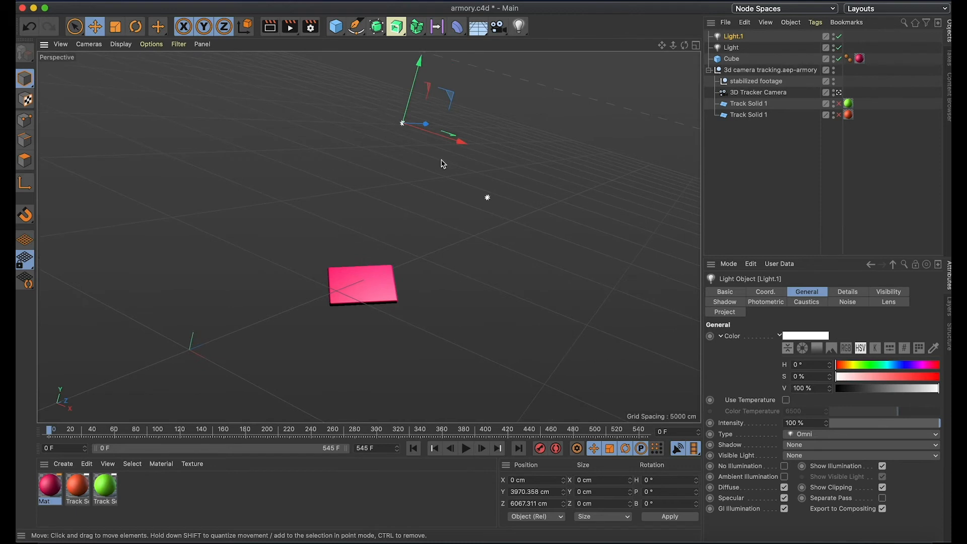
pyautogui.moveTo(455, 135); pyautogui.dragTo(387, 110)
pyautogui.moveTo(369, 76); pyautogui.dragTo(399, 61)
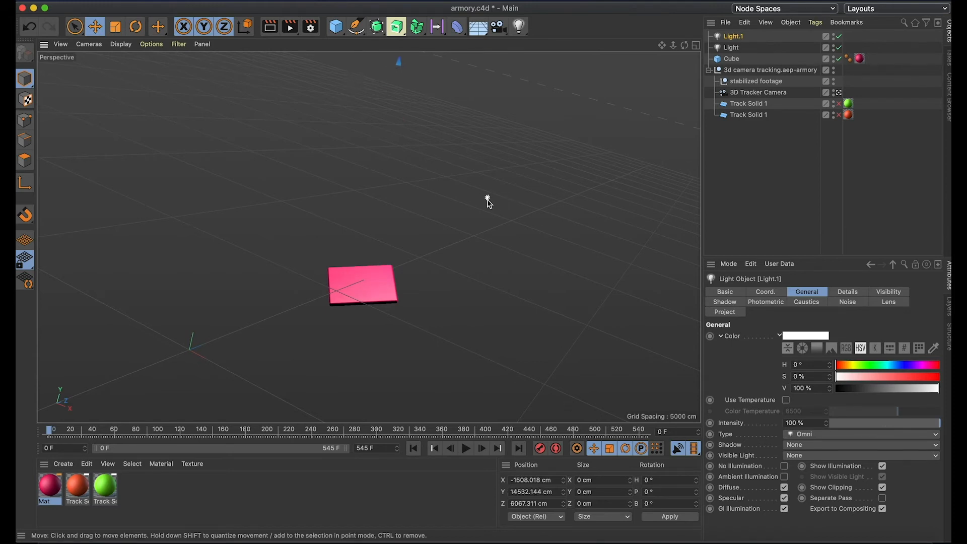
# Step: Move the first light to about X 2314 cm, Y 4711 cm, Z 17718 cm and save the project
pyautogui.click(362, 284)
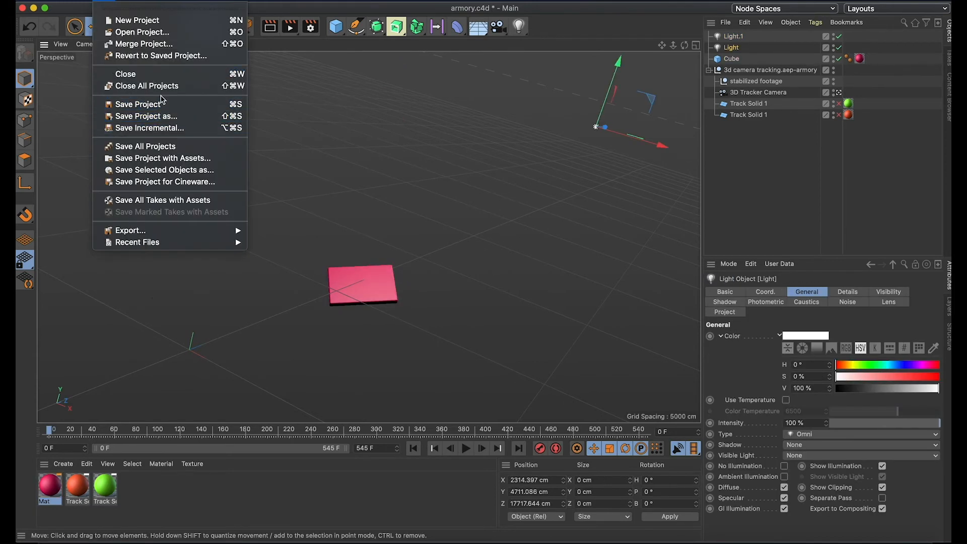
pyautogui.click(165, 103)
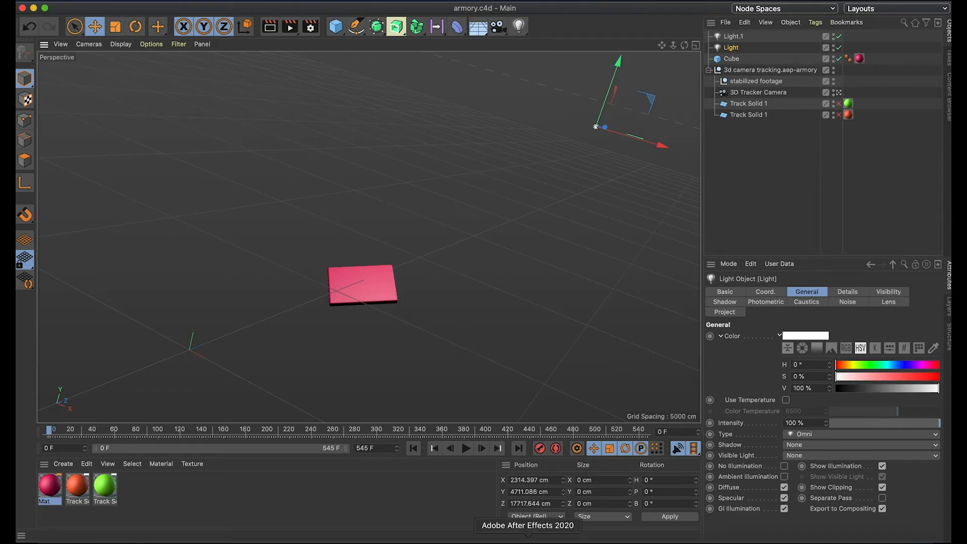
# Step: Switch to After Effects and inspect the slab's lighting against the pedestal at different times in the armory composition
pyautogui.click(528, 538)
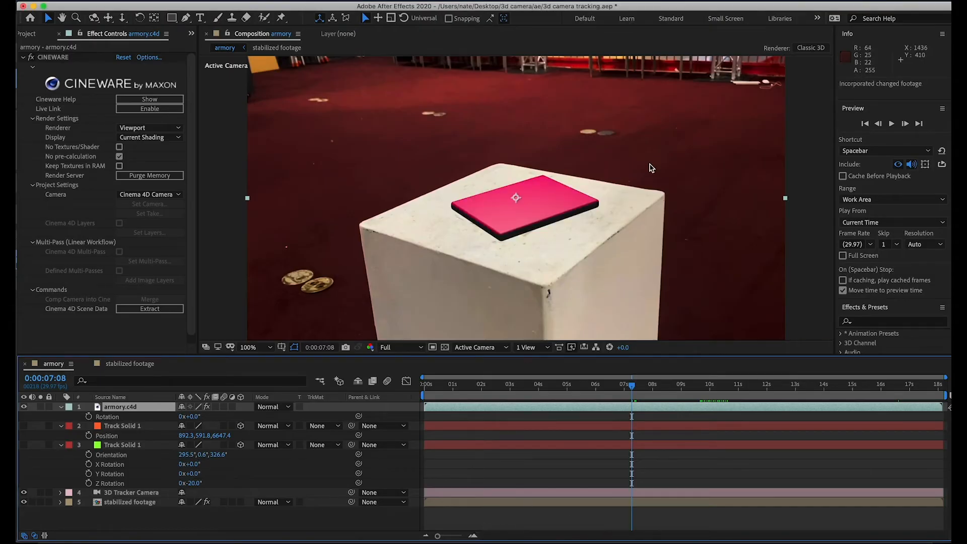
pyautogui.press(',')
pyautogui.scroll(1, 650, 197)
pyautogui.scroll(-1, 640, 203)
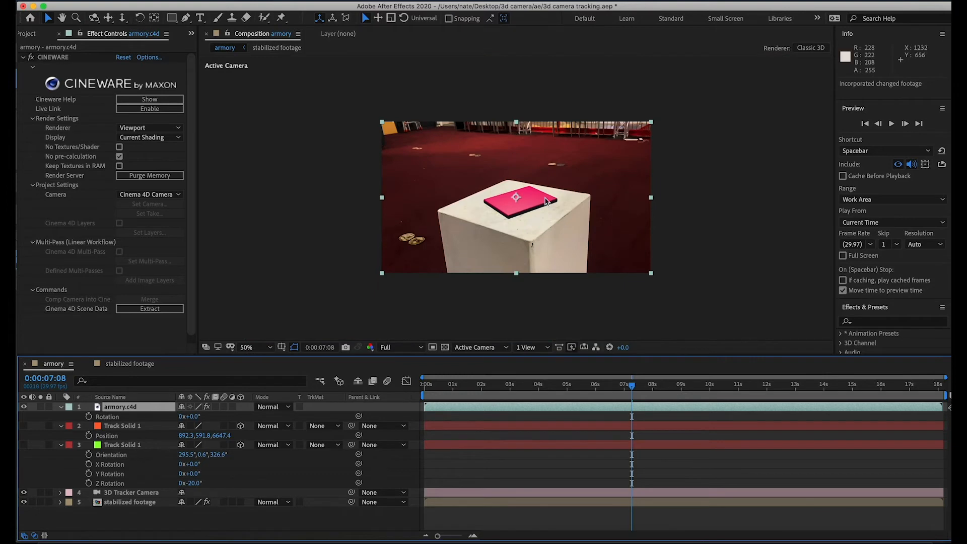
pyautogui.press('.')
pyautogui.press('.')
pyautogui.press(',')
pyautogui.moveTo(636, 385); pyautogui.dragTo(529, 385)
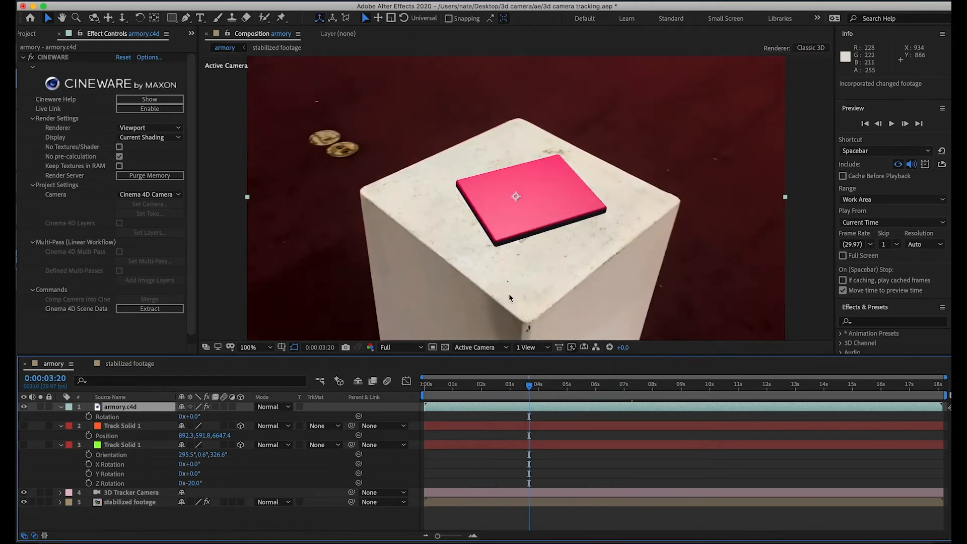
pyautogui.click(527, 389)
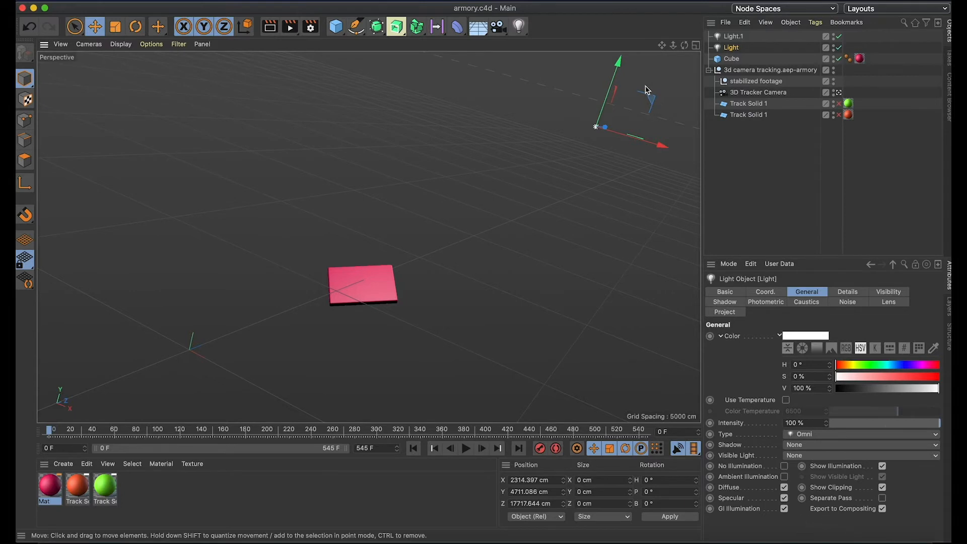
# Step: Back in Cinema 4D, move the first light to about X 6622 cm, Y 3236 cm, Z 2074 cm
pyautogui.moveTo(614, 61); pyautogui.dragTo(611, 298)
pyautogui.moveTo(552, 275); pyautogui.dragTo(477, 407)
pyautogui.moveTo(441, 322); pyautogui.dragTo(469, 234)
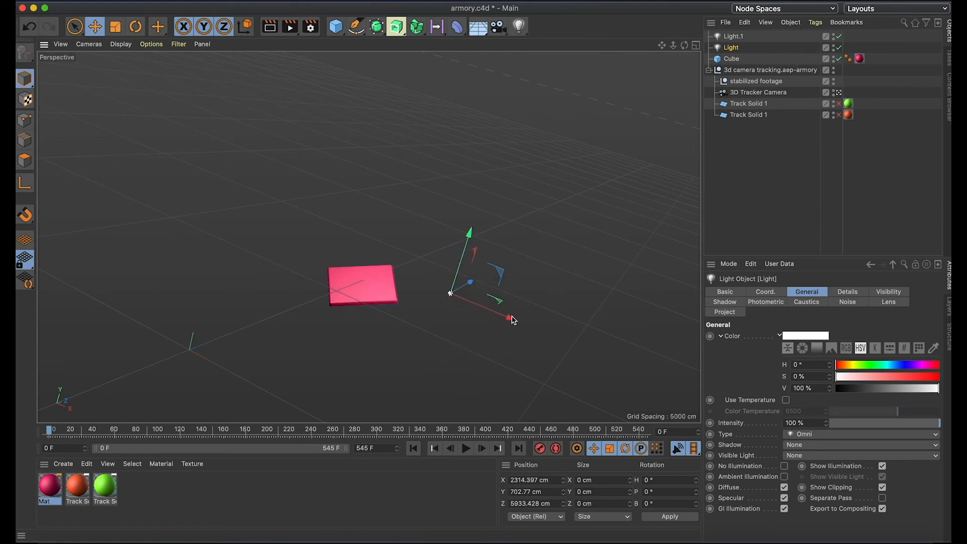
pyautogui.moveTo(515, 325); pyautogui.dragTo(698, 398)
pyautogui.moveTo(653, 332); pyautogui.dragTo(676, 218)
pyautogui.moveTo(657, 266); pyautogui.dragTo(571, 245)
pyautogui.moveTo(552, 196); pyautogui.dragTo(558, 182)
pyautogui.moveTo(475, 239); pyautogui.dragTo(574, 244)
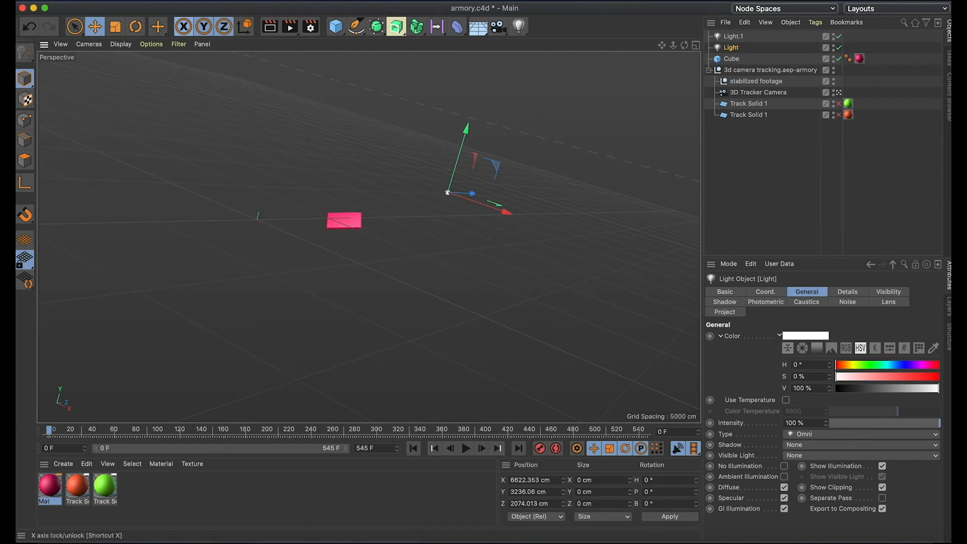
# Step: Save the Cinema 4D project, then switch to After Effects and preview the armory composition from the start
pyautogui.click(99, 5)
pyautogui.click(142, 105)
pyautogui.click(504, 537)
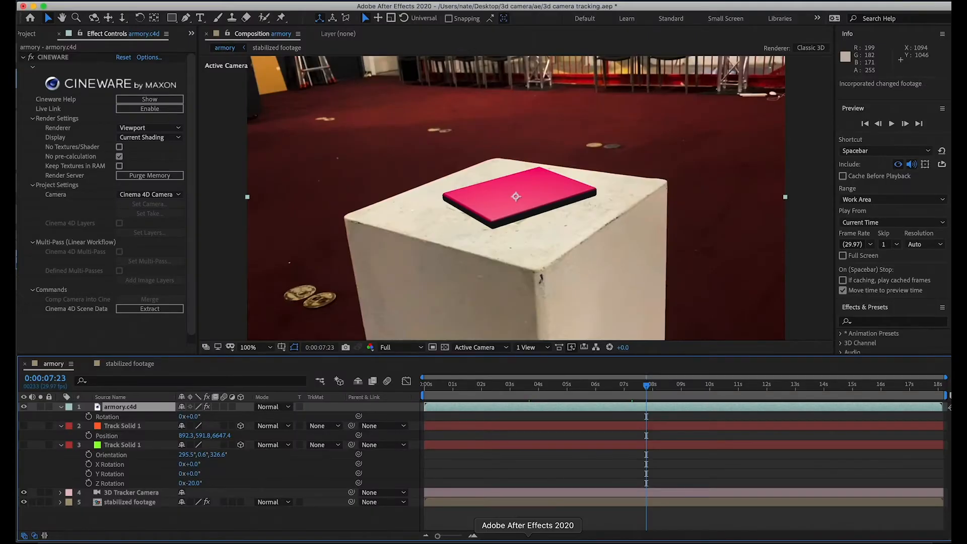
pyautogui.press('Home')
pyautogui.press('space')
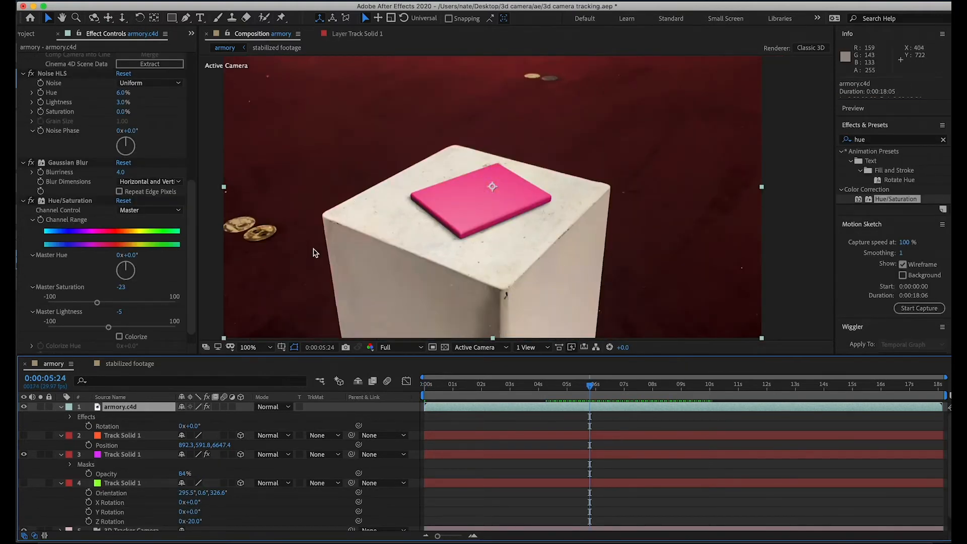
# Step: Collapse the CINEWARE, Noise HLS, Hue/Saturation and Gaussian Blur settings of the armory.c4d layer
pyautogui.moveTo(191, 218); pyautogui.dragTo(201, 91)
pyautogui.click(24, 59)
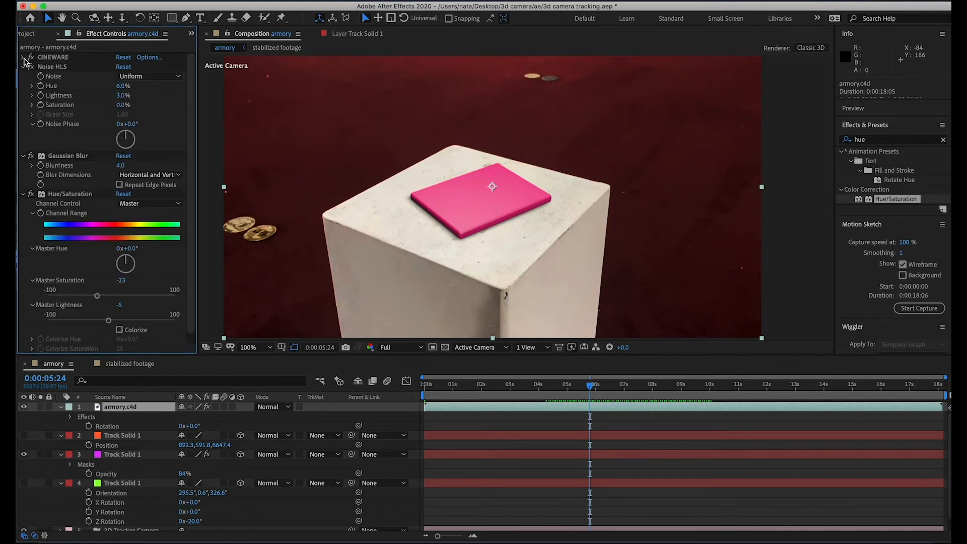
pyautogui.click(24, 67)
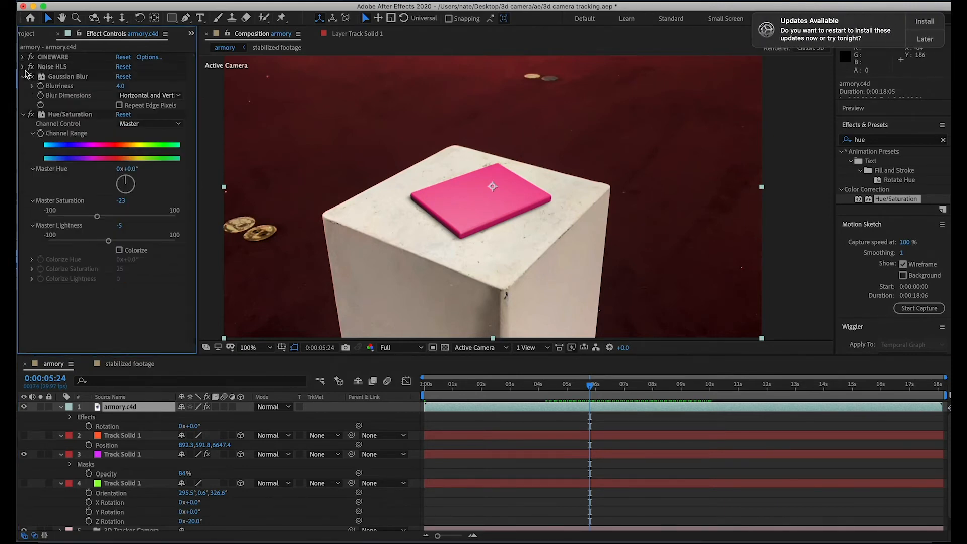
pyautogui.click(24, 115)
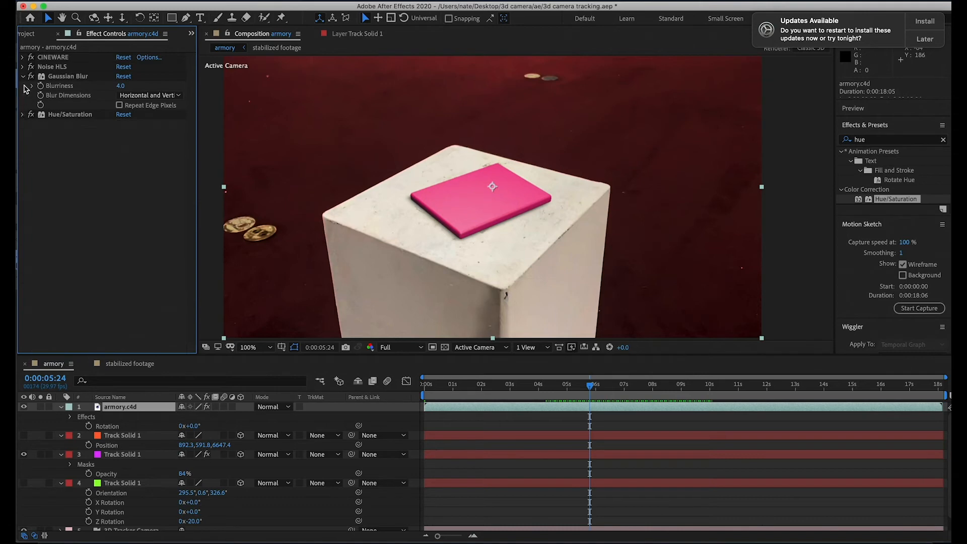
pyautogui.click(23, 76)
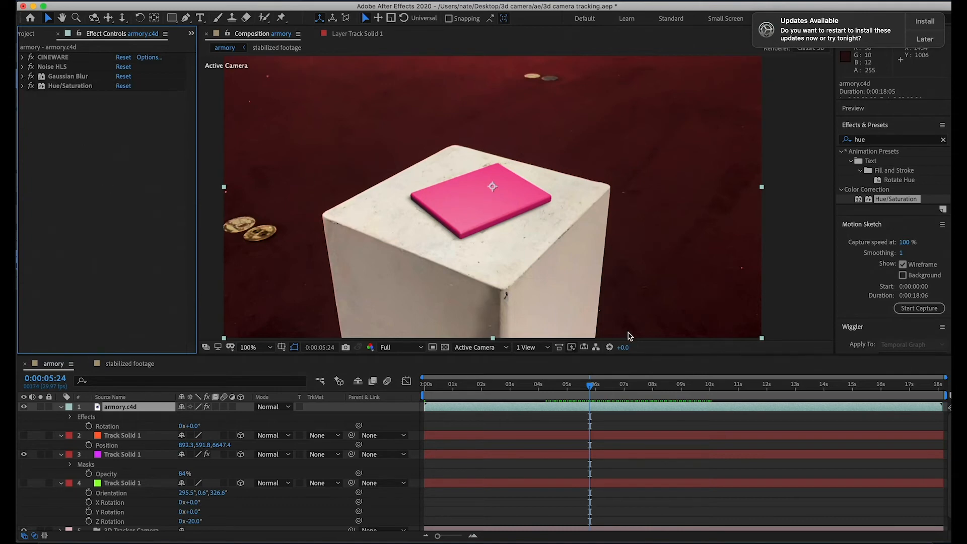
# Step: Hide the magenta Track Solid 1 shadow layer and set the current time to 0:00:02:28
pyautogui.moveTo(592, 386); pyautogui.dragTo(563, 386)
pyautogui.click(23, 454)
pyautogui.moveTo(532, 393); pyautogui.dragTo(508, 392)
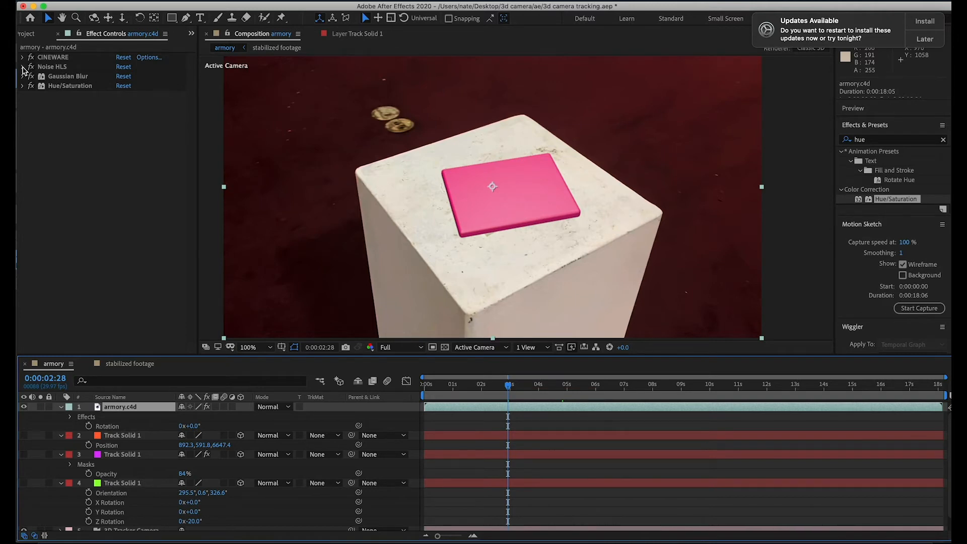
# Step: Disable the Gaussian Blur and Hue/Saturation effects on the armory.c4d layer
pyautogui.press('.')
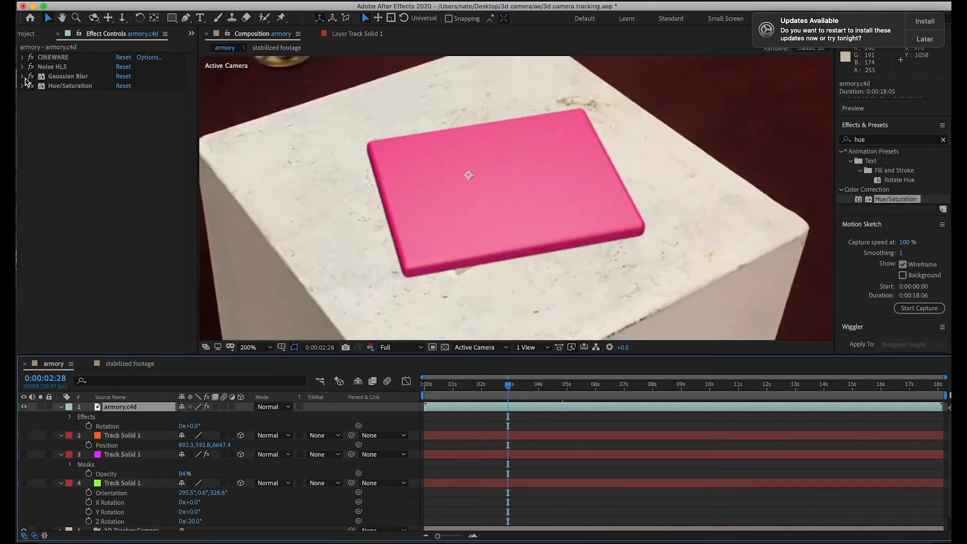
pyautogui.click(31, 77)
pyautogui.click(32, 85)
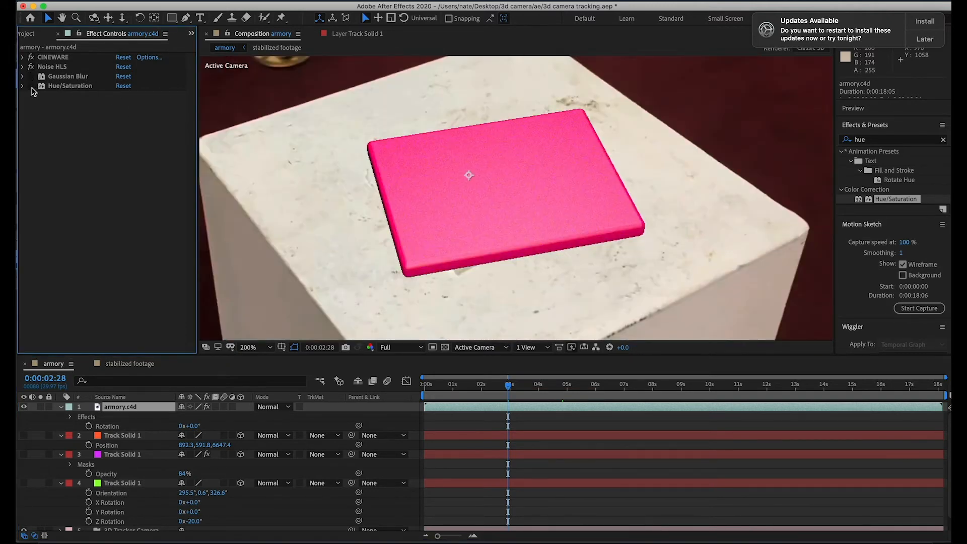
# Step: Expand Noise HLS and compare the slab up close and at 0:00:03:15 with the noise effect on and off
pyautogui.click(57, 69)
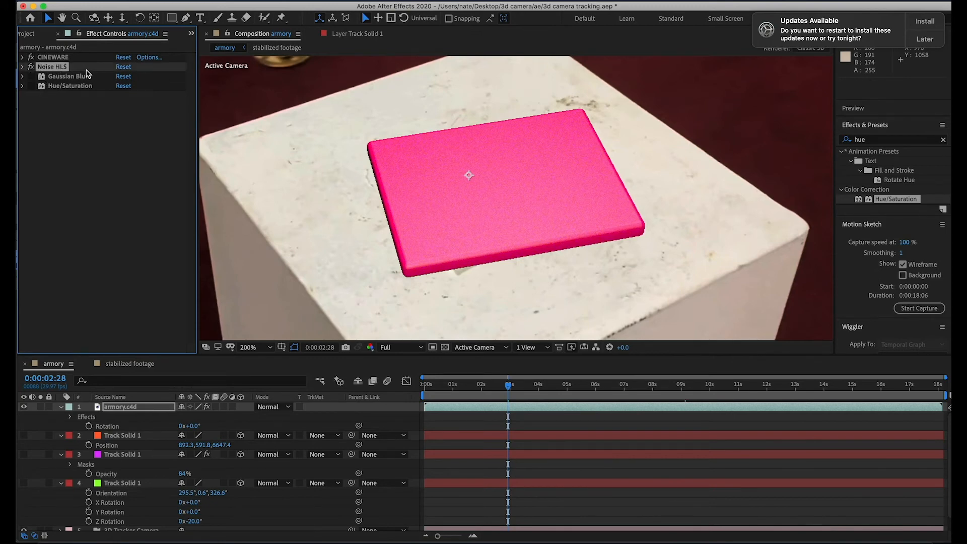
pyautogui.click(22, 67)
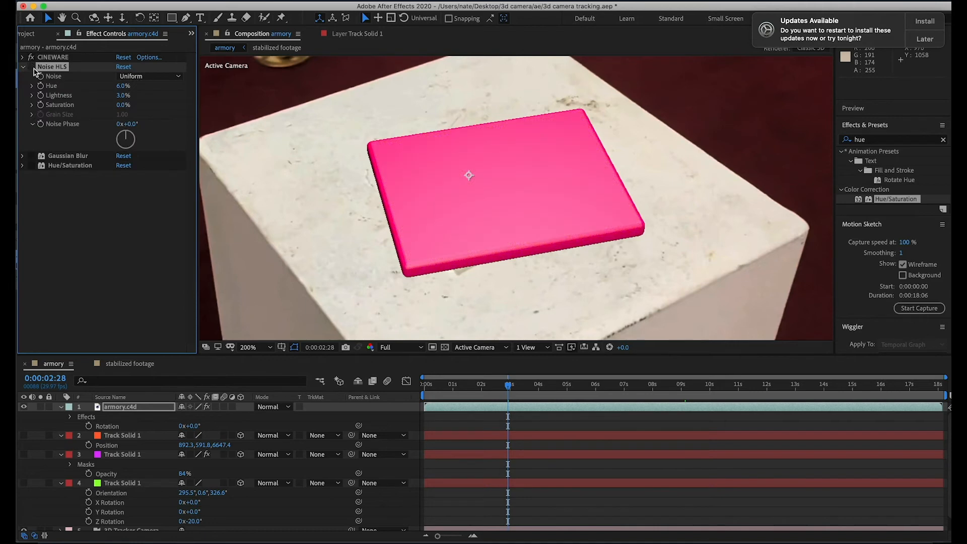
pyautogui.press('.')
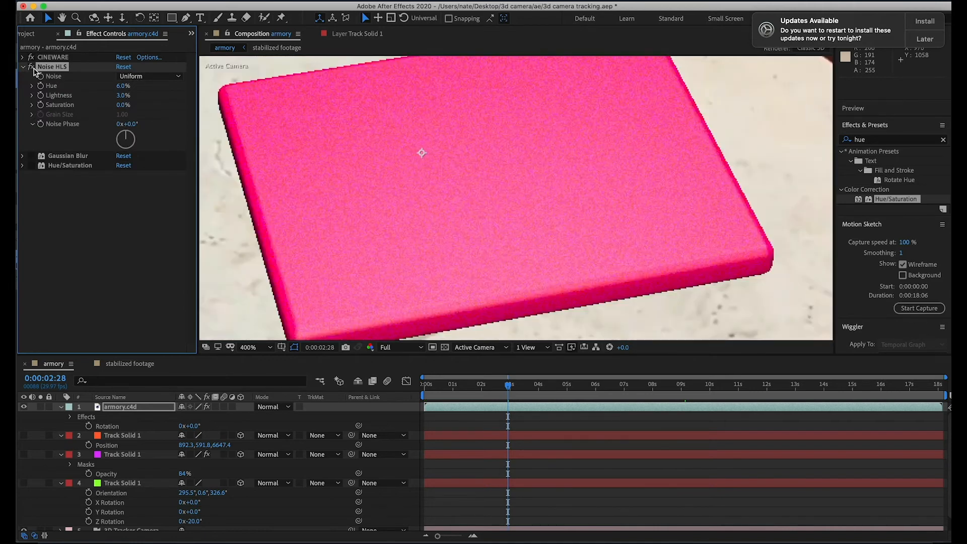
pyautogui.click(32, 67)
pyautogui.press(',')
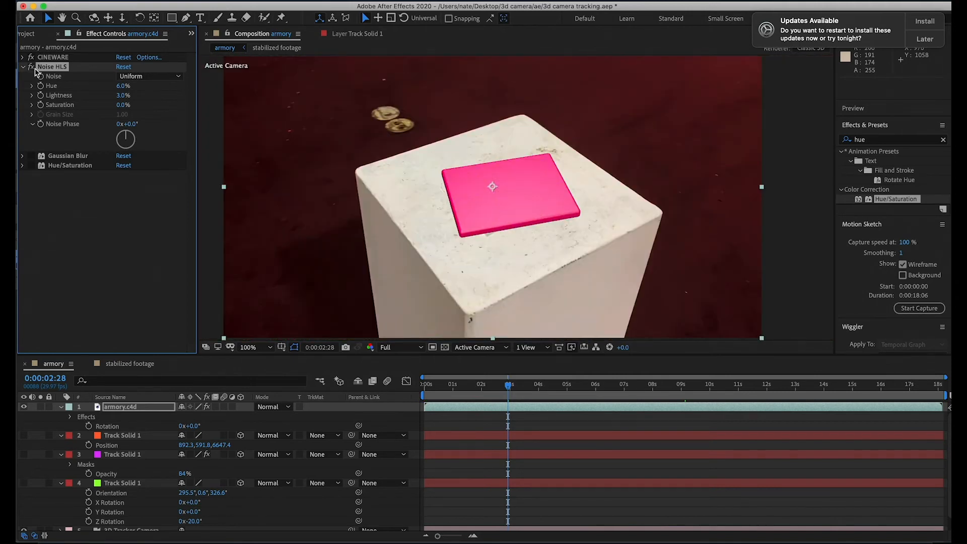
pyautogui.click(524, 386)
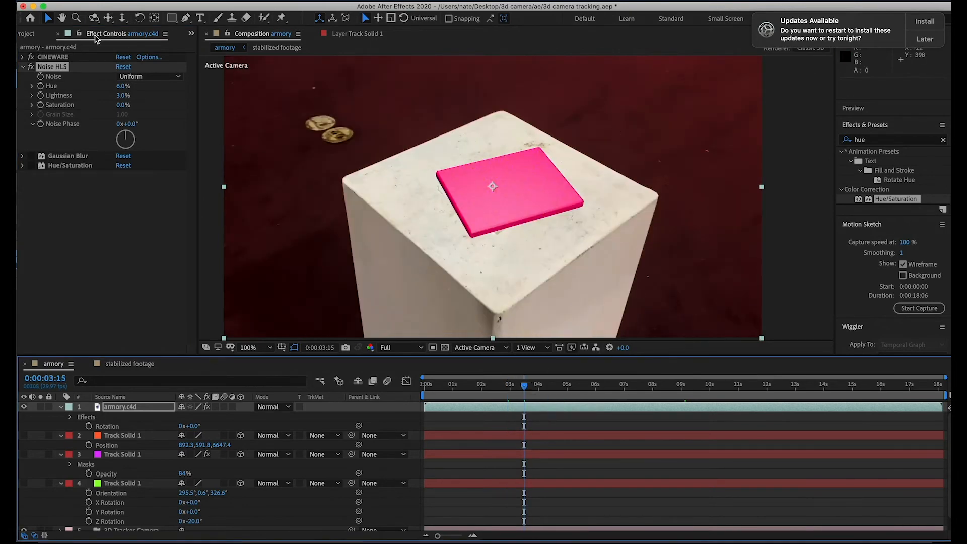
pyautogui.click(30, 69)
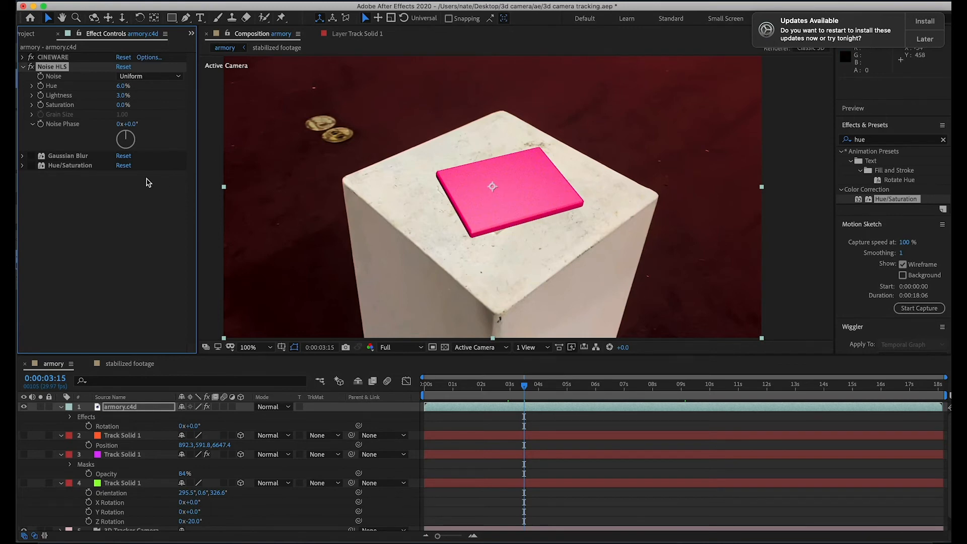
# Step: Clear the effects search and apply Add Grain from the Noise & Grain category to the armory.c4d layer
pyautogui.click(899, 144)
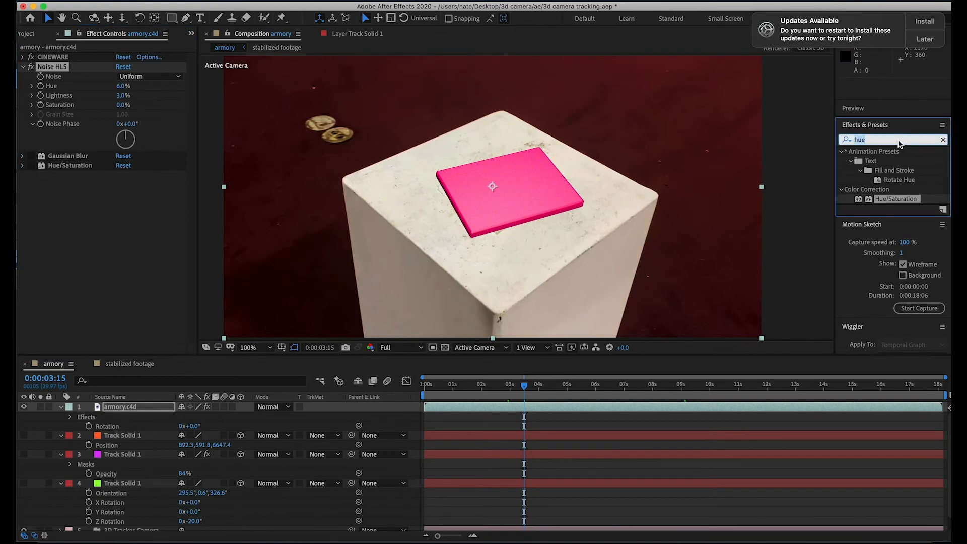
pyautogui.click(943, 140)
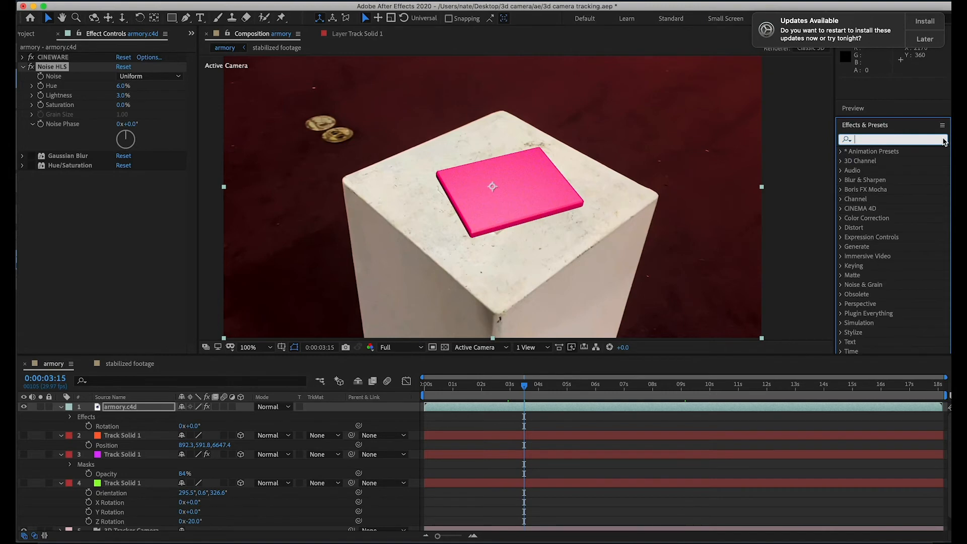
pyautogui.click(840, 285)
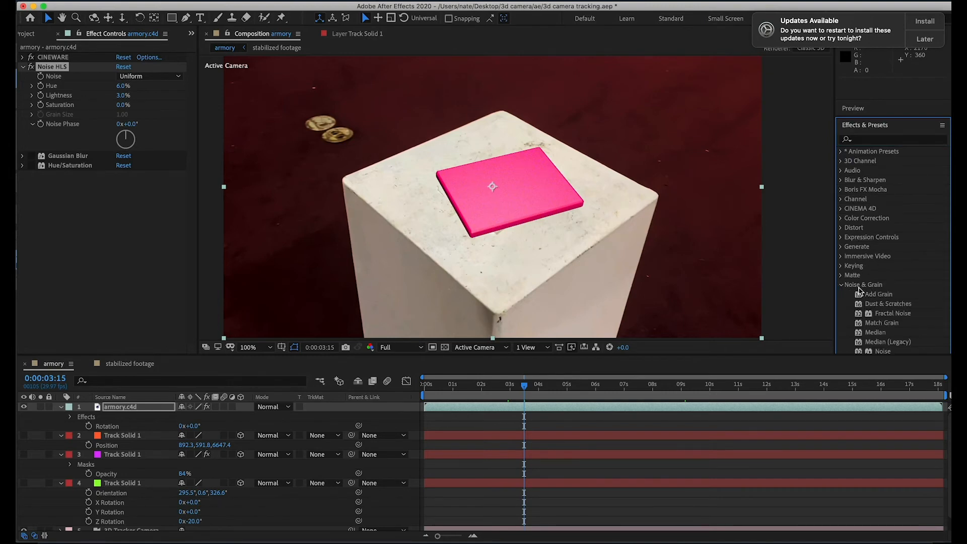
pyautogui.scroll(-5, 874, 304)
pyautogui.moveTo(879, 130); pyautogui.dragTo(624, 408)
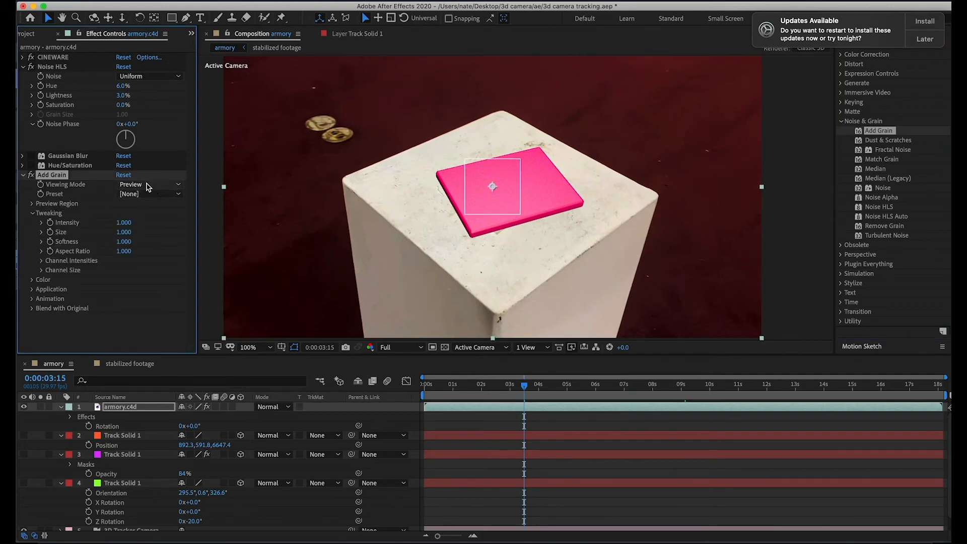
# Step: Set the Add Grain effect's Intensity to 1.300
pyautogui.moveTo(125, 227); pyautogui.dragTo(259, 255)
pyautogui.moveTo(121, 223); pyautogui.dragTo(143, 234)
pyautogui.press('super+z')
# Step: Switch Add Grain's Viewing Mode to Final Output and preview the composition from 0:00:03:02
pyautogui.click(152, 184)
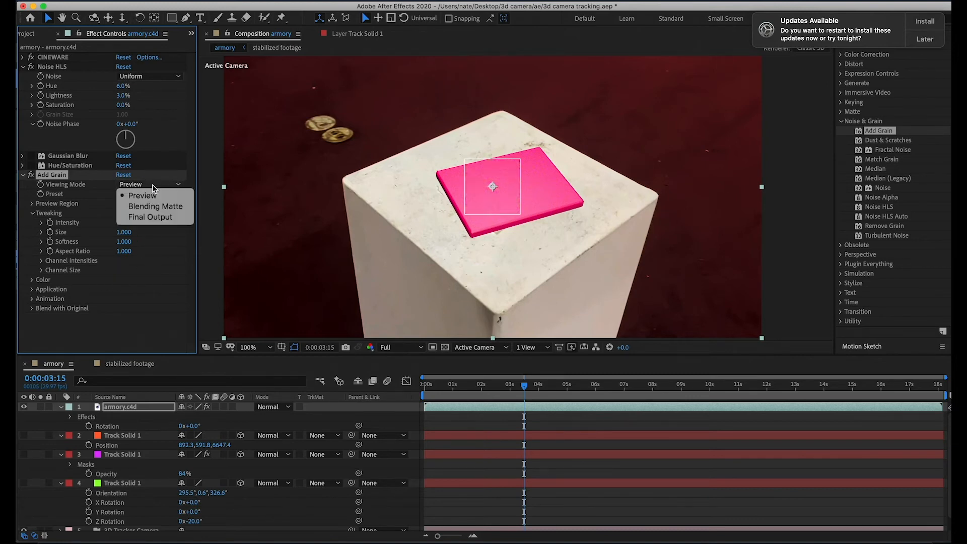
pyautogui.click(168, 217)
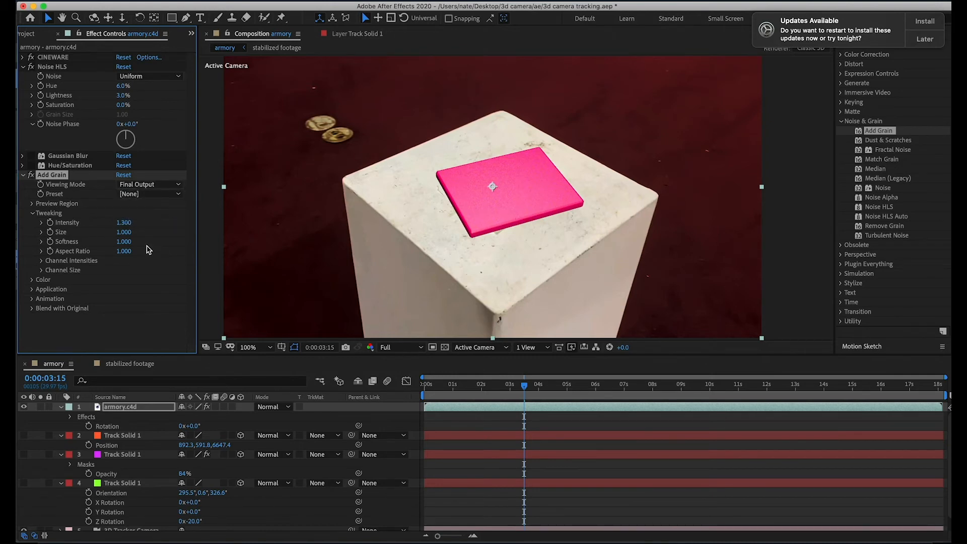
pyautogui.moveTo(526, 384); pyautogui.dragTo(511, 384)
pyautogui.press('space')
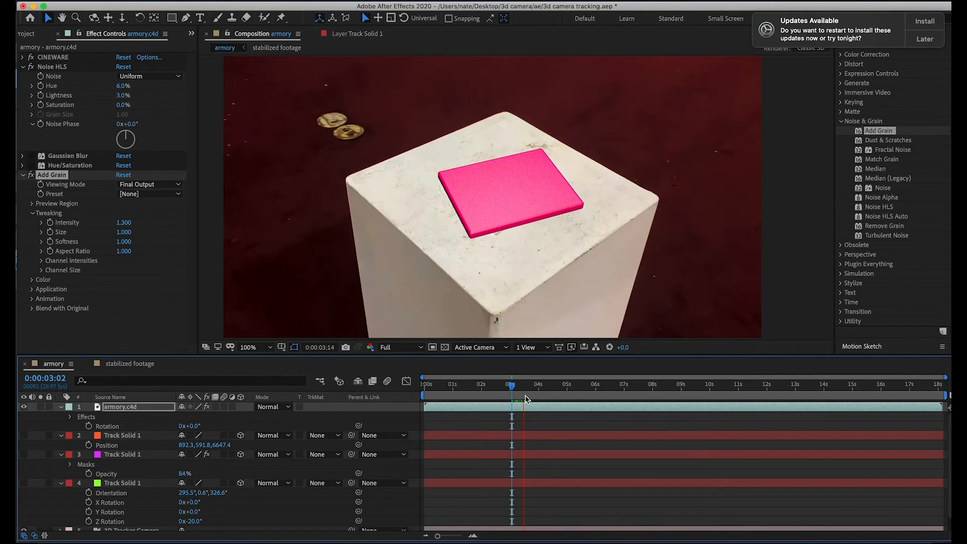
# Step: Stop the preview and turn off the Noise HLS effect on the armory.c4d layer
pyautogui.press('space')
pyautogui.click(124, 224)
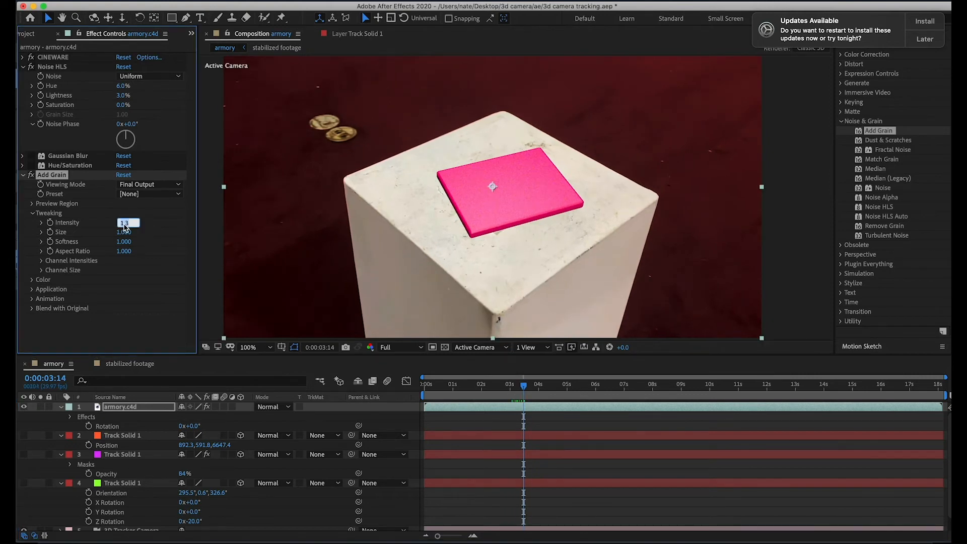
pyautogui.press('Return')
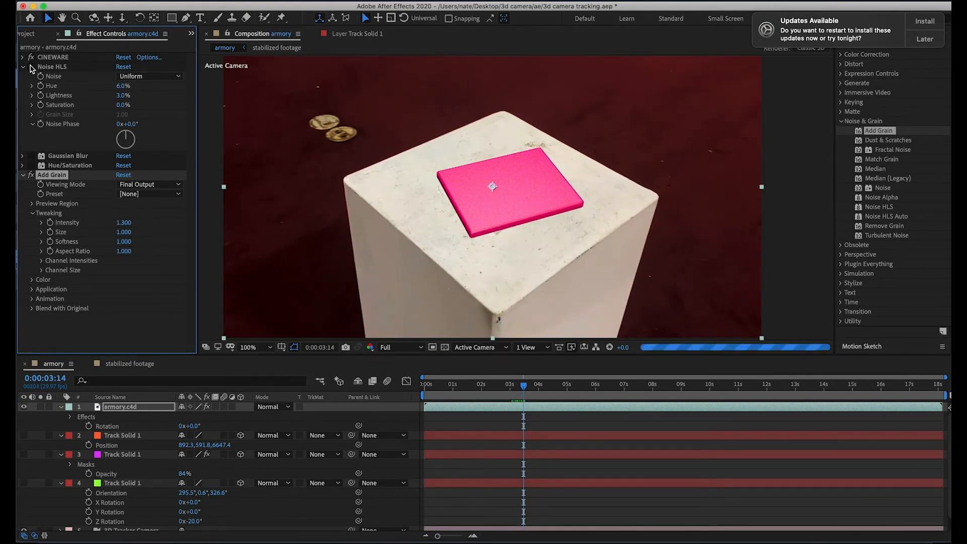
# Step: Switch Add Grain's Viewing Mode to Preview and play the composition from 0:00:03:16 and from 0:00:03:13
pyautogui.click(152, 185)
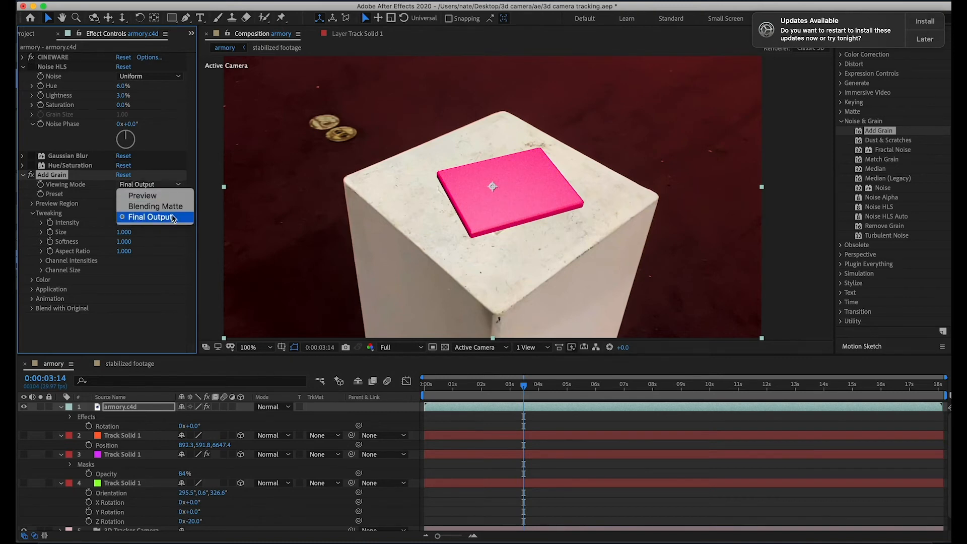
pyautogui.click(146, 196)
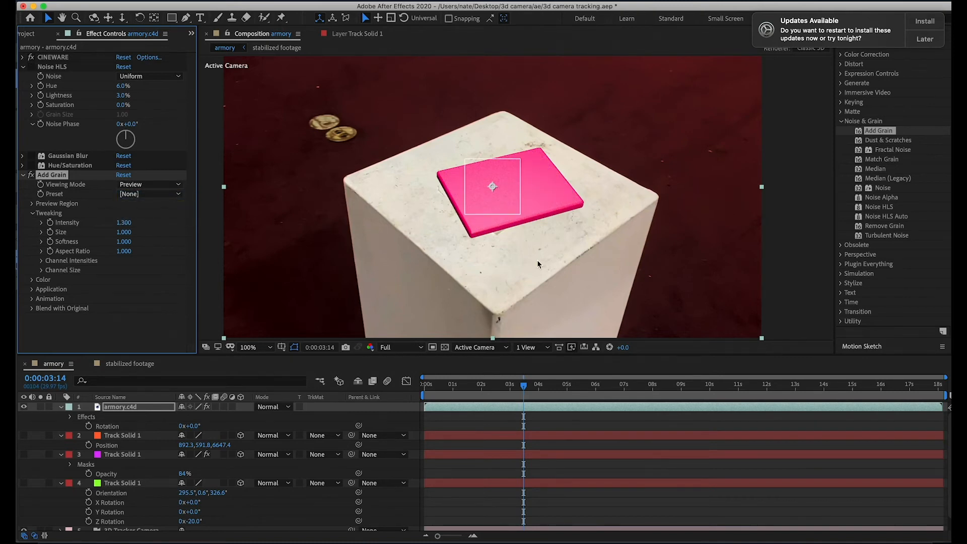
pyautogui.click(526, 386)
pyautogui.press('space')
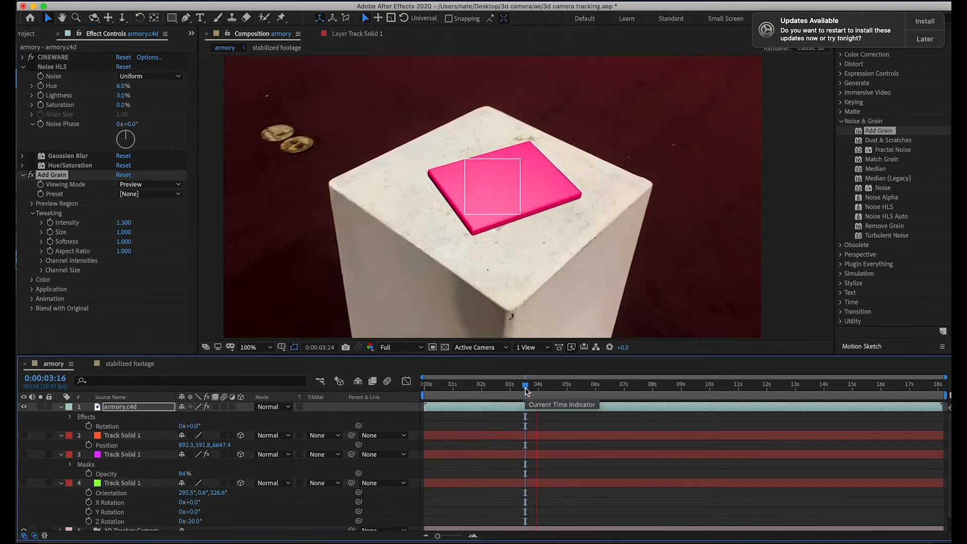
pyautogui.press('space')
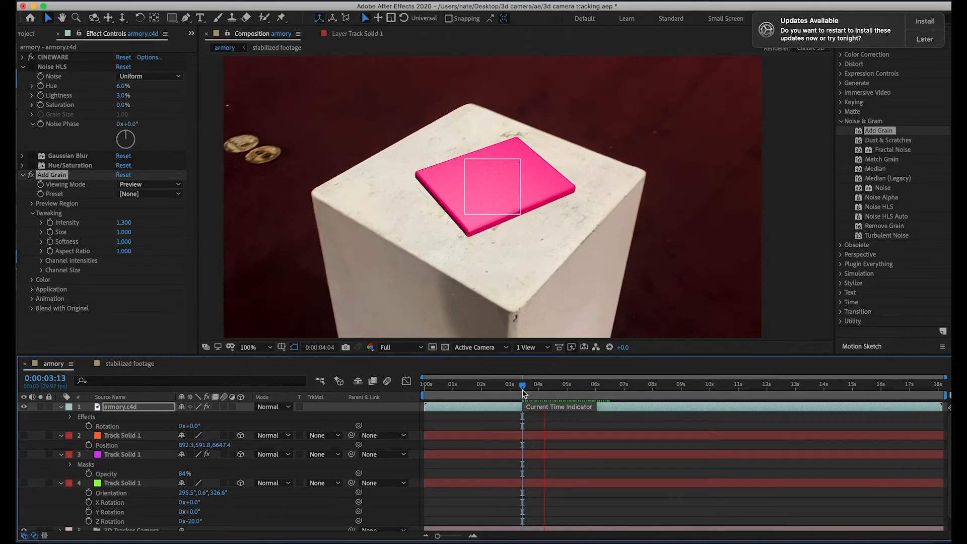
# Step: Set Add Grain's Viewing Mode back to Final Output and preview the composition from 0:00:04:06
pyautogui.click(178, 184)
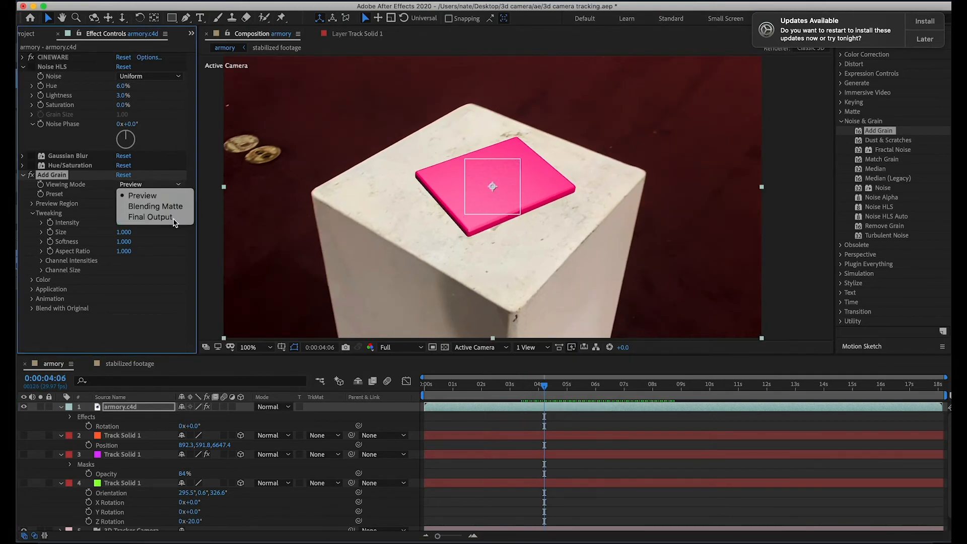
pyautogui.click(174, 216)
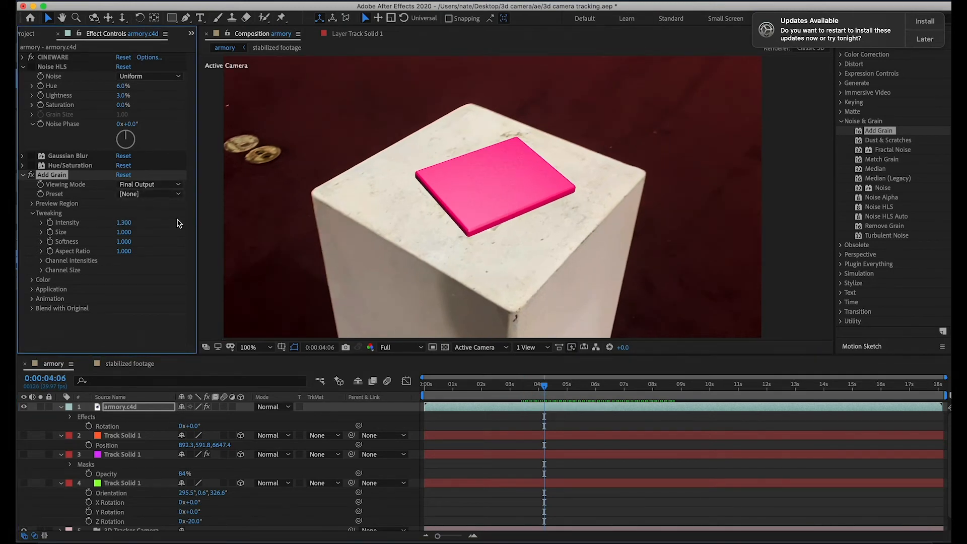
pyautogui.press('space')
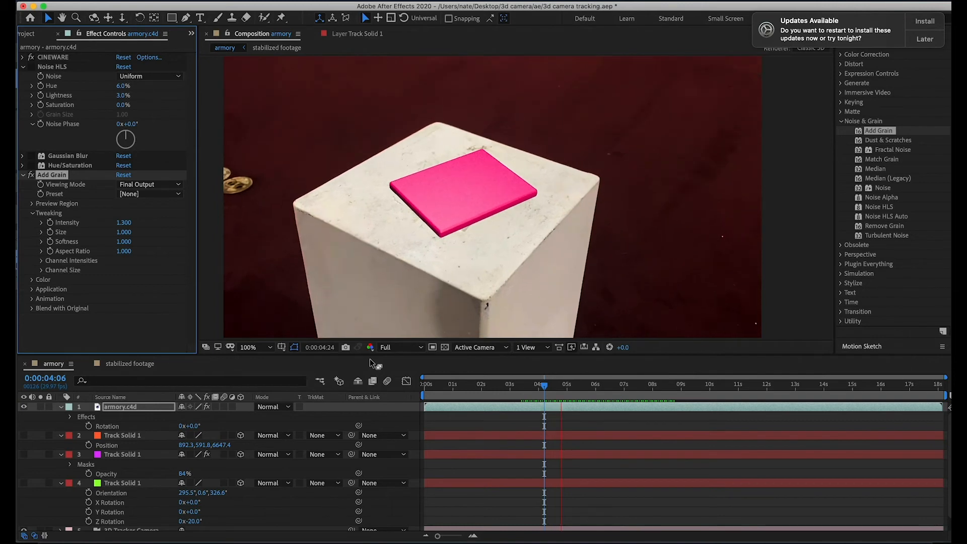
pyautogui.press('space')
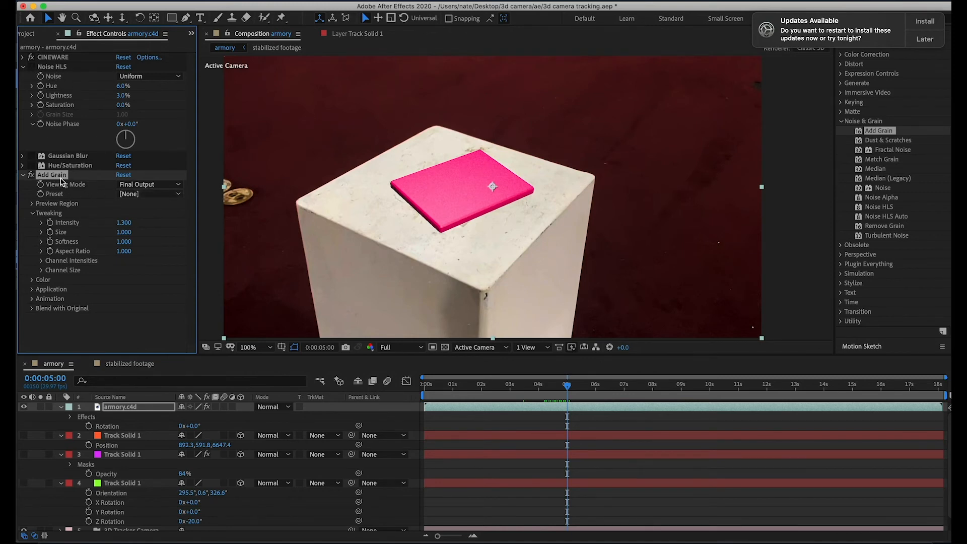
# Step: Remove Add Grain from the armory.c4d layer and re-enable Noise HLS with its Hue at 8.0%
pyautogui.press('Delete')
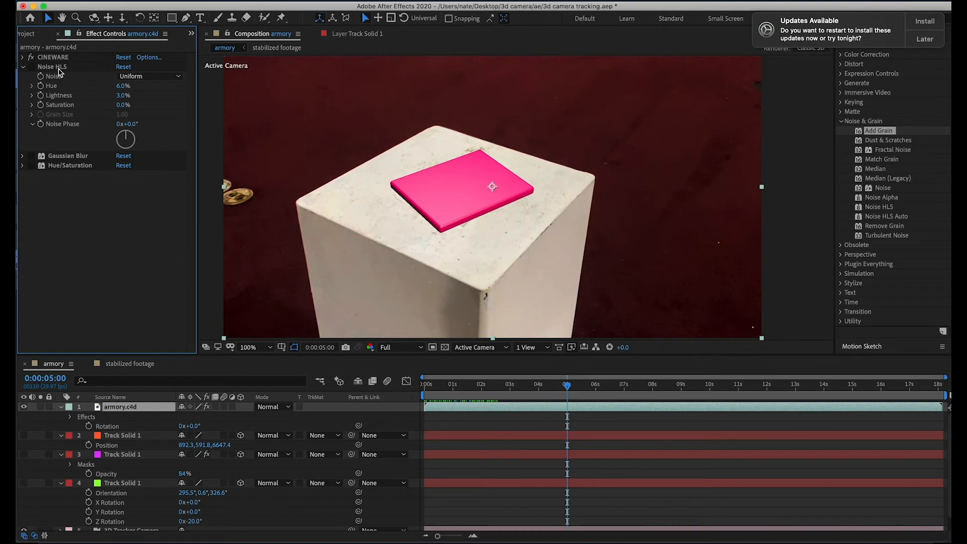
pyautogui.click(34, 70)
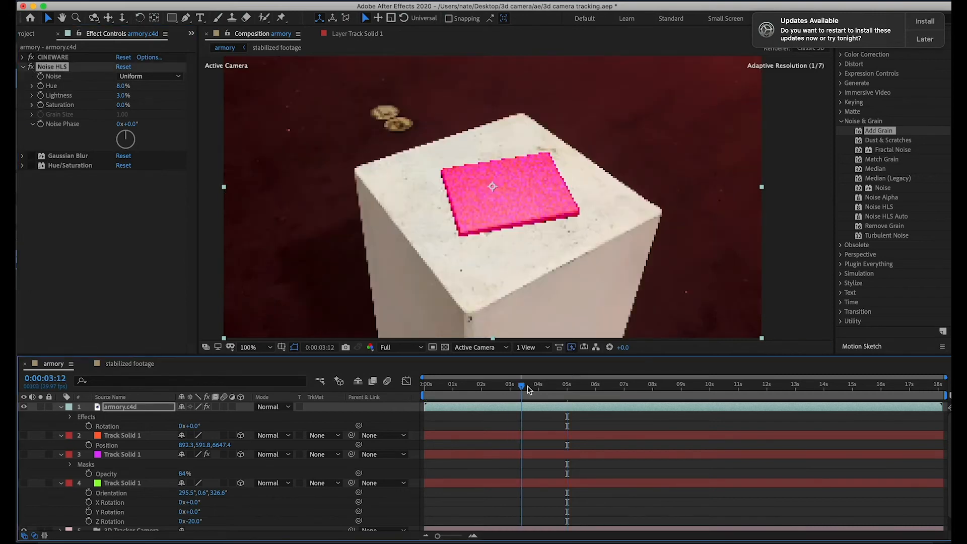
# Step: Collapse Noise HLS, re-enable the Hue/Saturation effect and expand its settings to check the slab's color up close
pyautogui.click(23, 67)
pyautogui.click(60, 77)
pyautogui.click(31, 87)
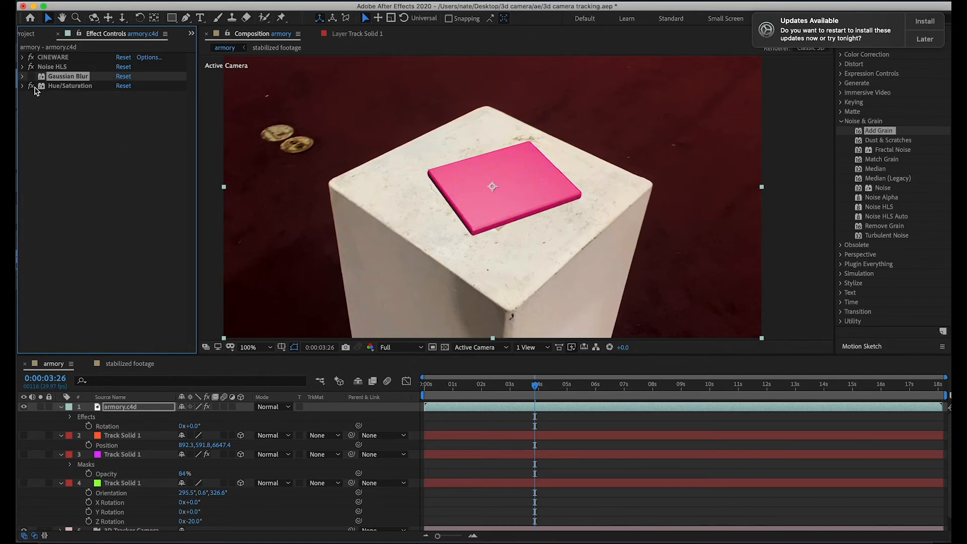
pyautogui.click(23, 86)
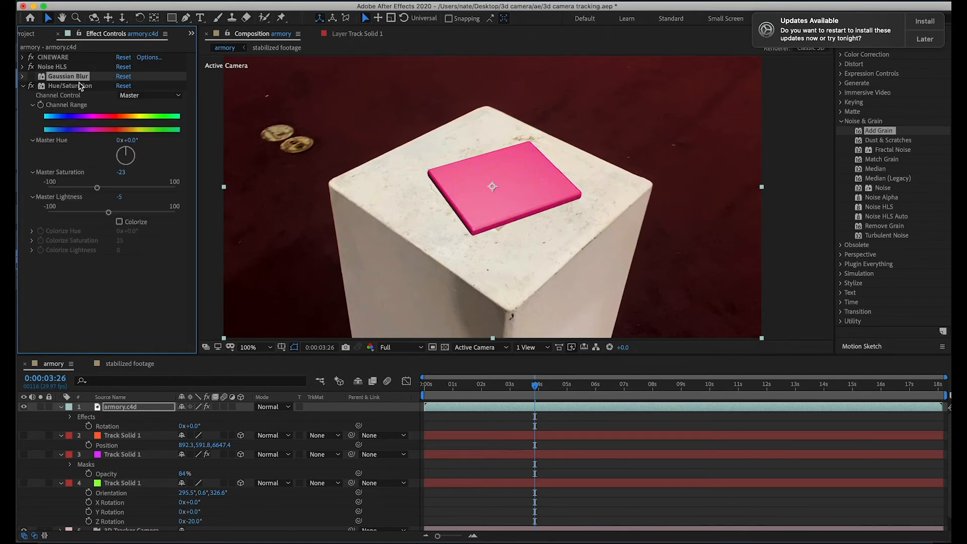
pyautogui.click(121, 154)
pyautogui.press('.')
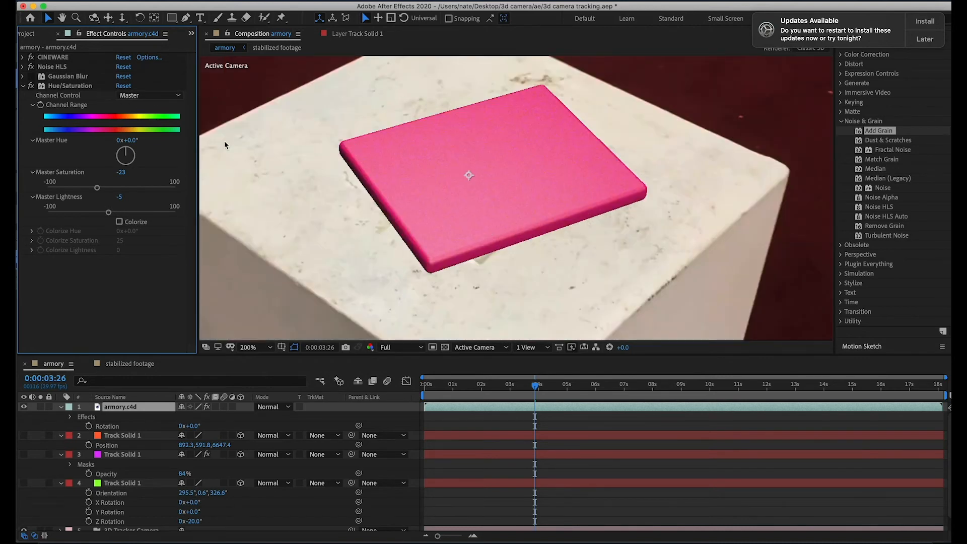
# Step: Re-enable Gaussian Blur on the armory.c4d layer and set its Blurriness to 3.0
pyautogui.click(30, 76)
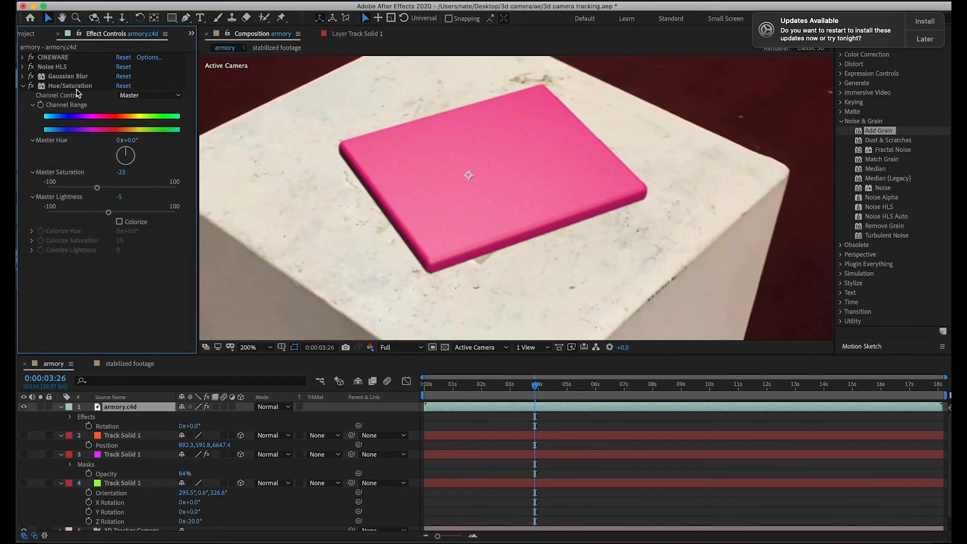
pyautogui.click(24, 86)
pyautogui.click(24, 76)
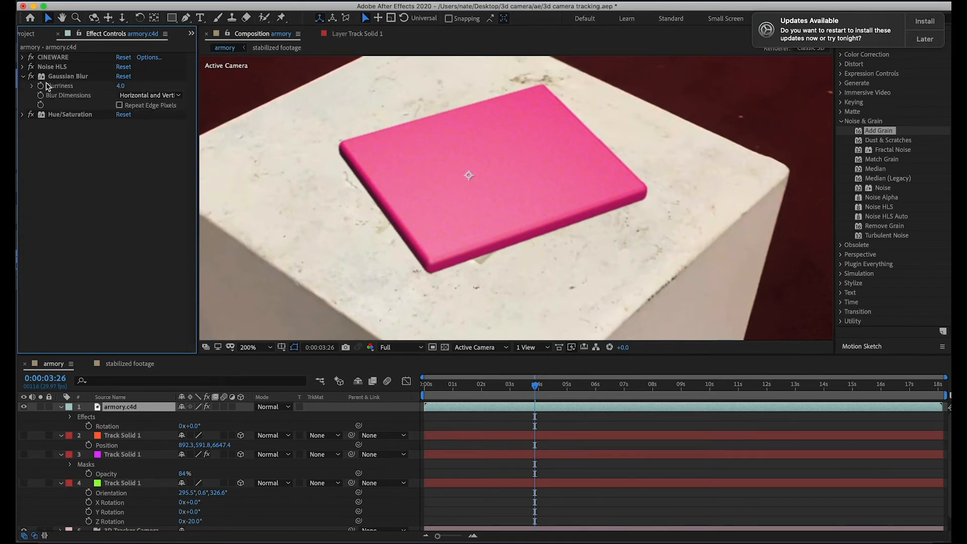
pyautogui.click(120, 86)
pyautogui.press('Return')
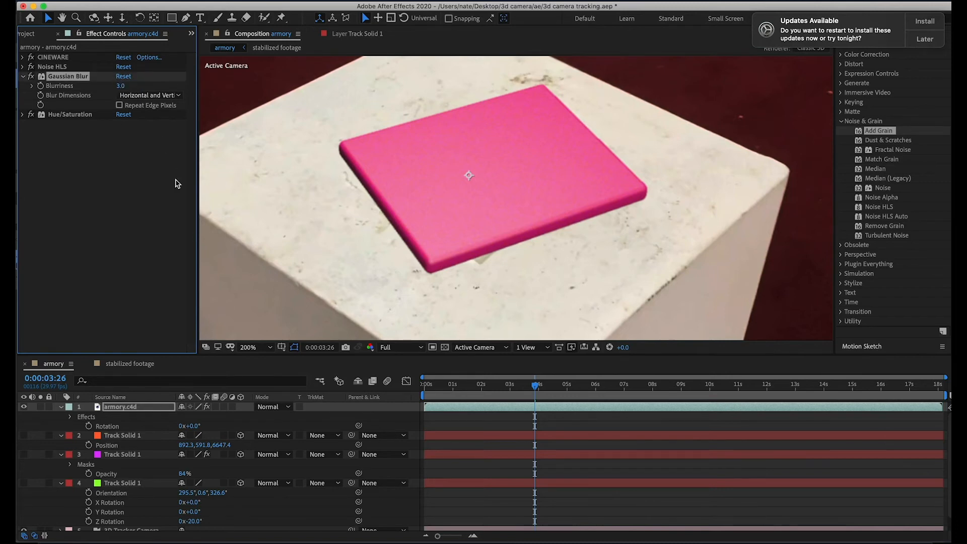
# Step: At 0:00:02:26, try a Gaussian Blur Blurriness of 8.2 and restore it to 3.0
pyautogui.click(518, 386)
pyautogui.moveTo(514, 392)
pyautogui.mouseDown()
pyautogui.moveTo(479, 385)
pyautogui.moveTo(506, 386)
pyautogui.mouseUp()
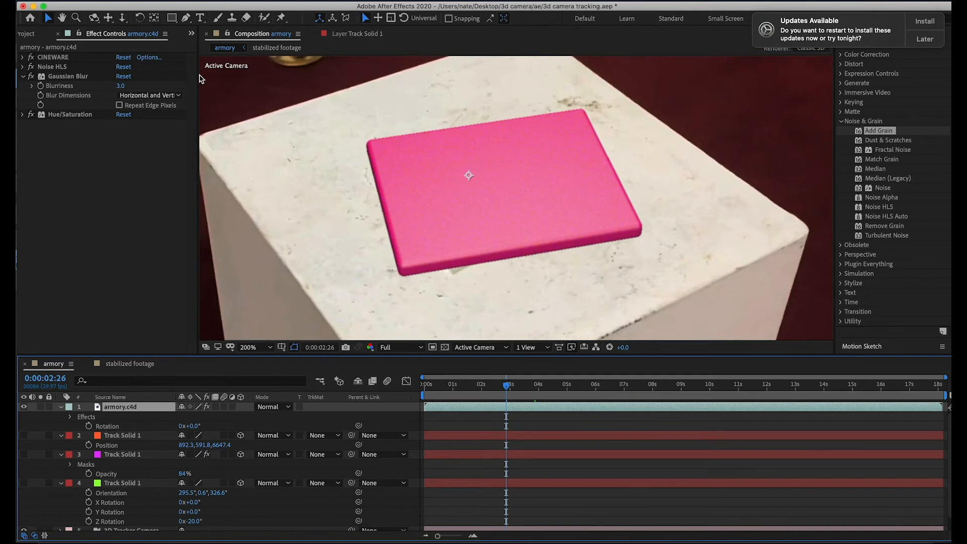
pyautogui.moveTo(121, 85); pyautogui.dragTo(151, 87)
pyautogui.click(120, 86)
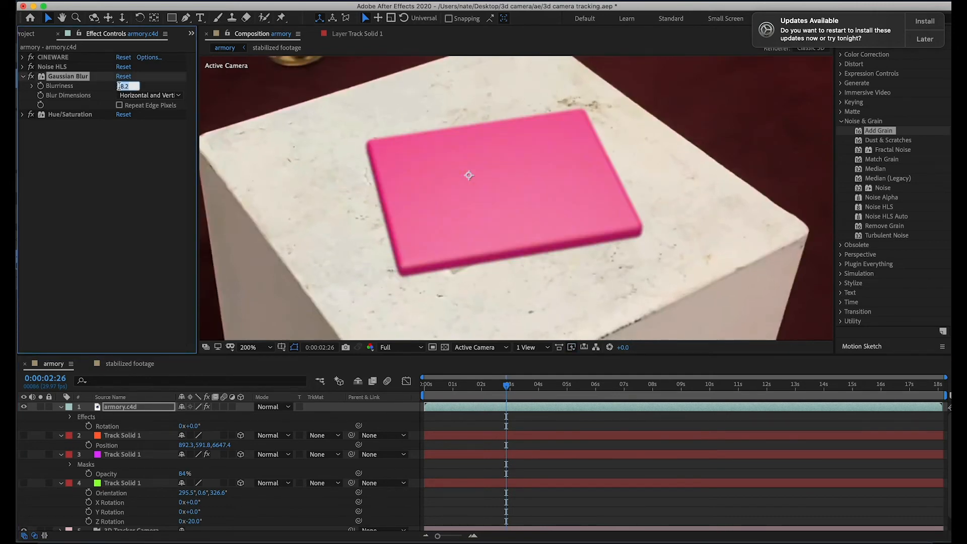
pyautogui.press('Return')
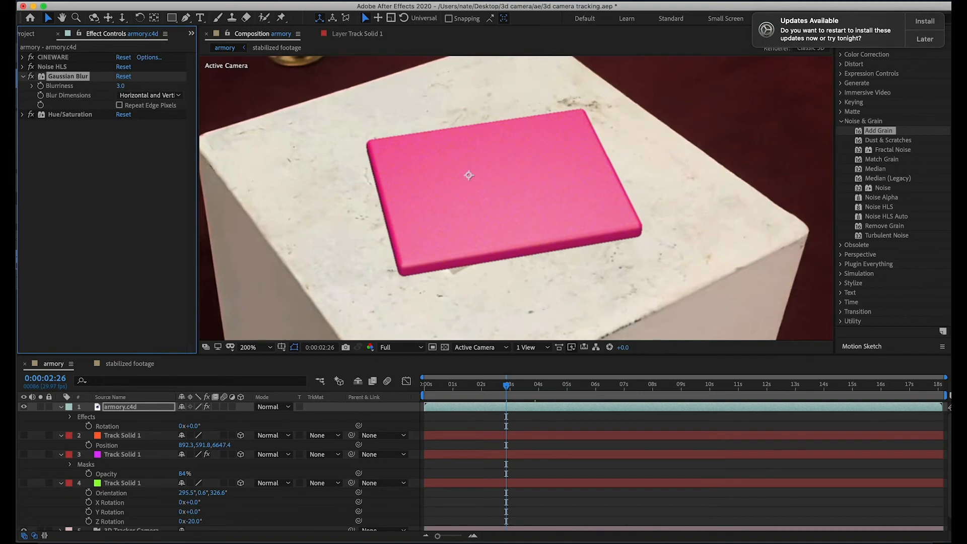
pyautogui.press(',')
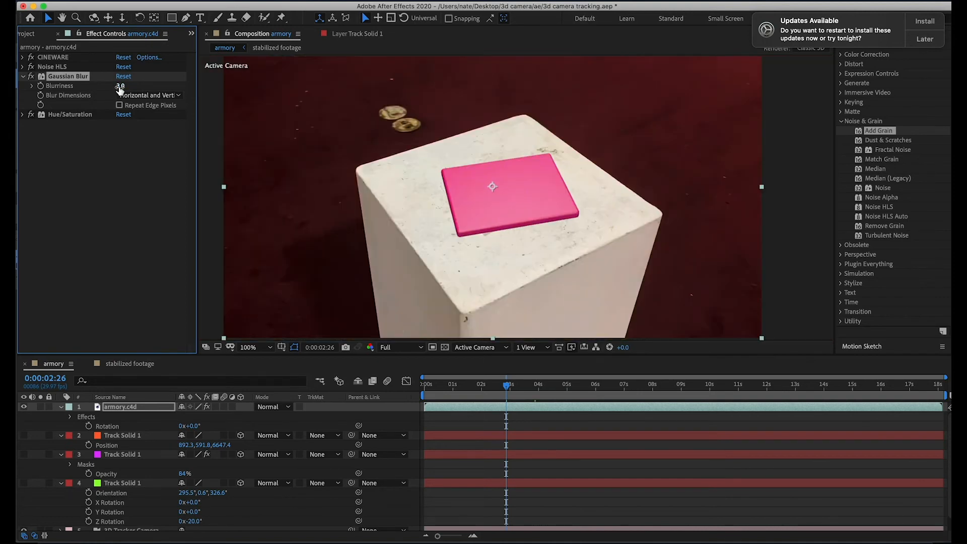
# Step: Expand Noise HLS and set its Hue to 7.0%
pyautogui.click(23, 66)
pyautogui.click(124, 86)
pyautogui.write('7')
pyautogui.press('Return')
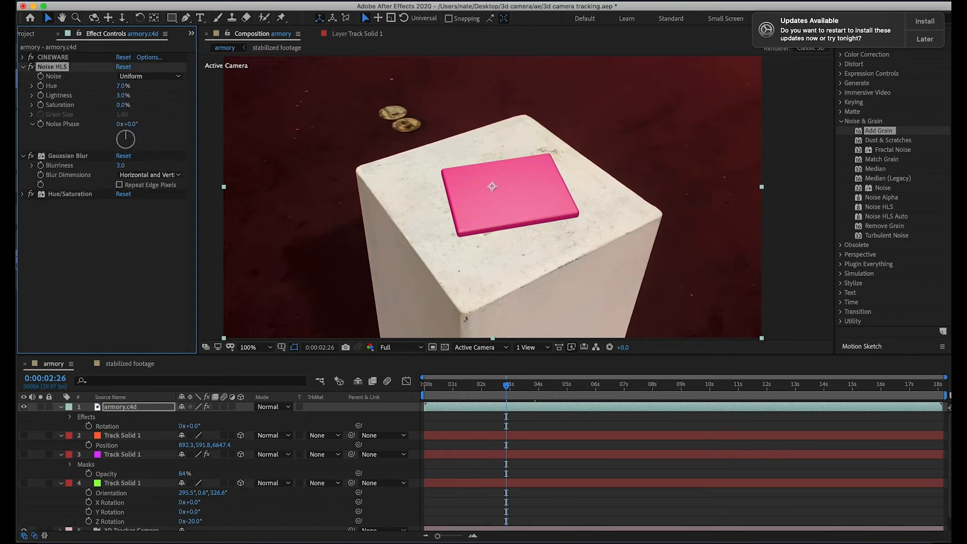
# Step: Replace Noise HLS with Add Grain on the armory.c4d layer and set the grain Intensity to 0.900
pyautogui.press('Delete')
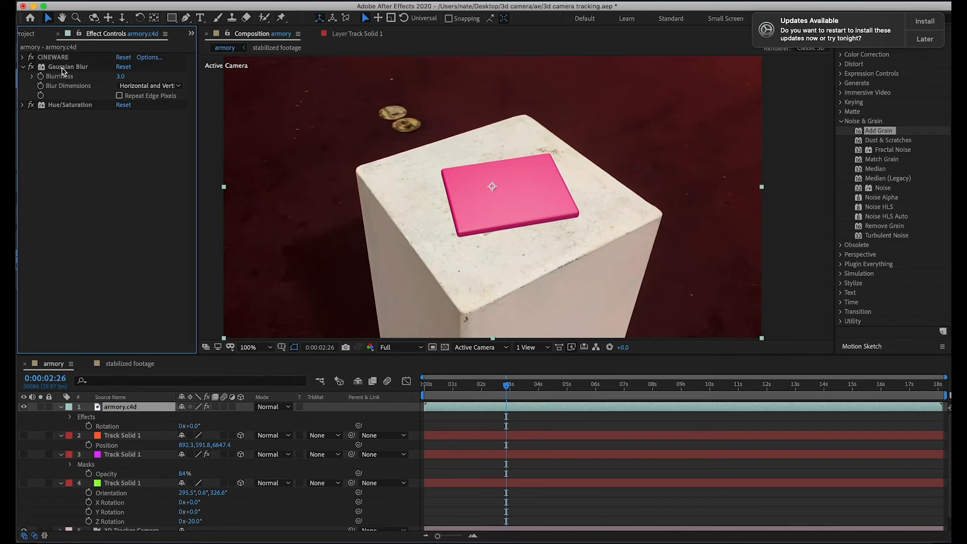
pyautogui.moveTo(880, 132); pyautogui.dragTo(503, 185)
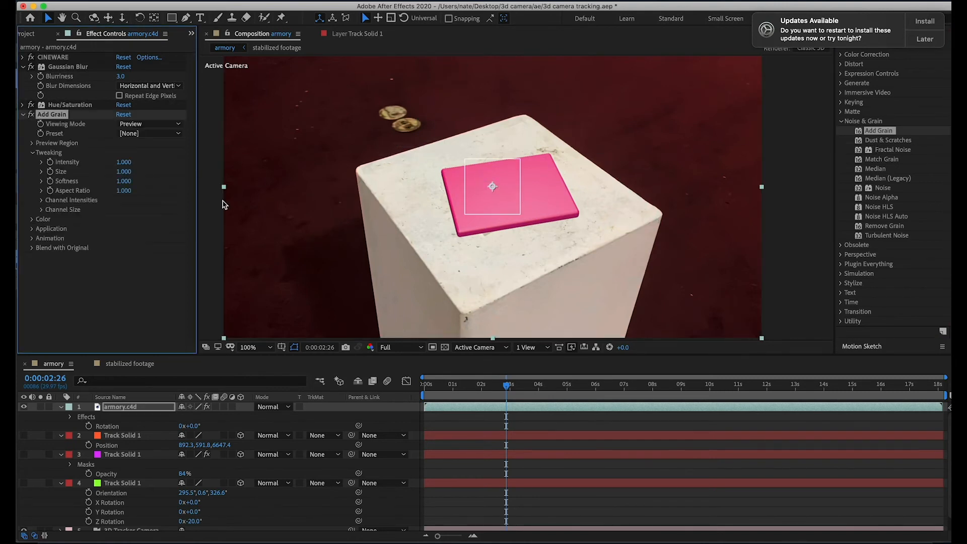
pyautogui.click(144, 133)
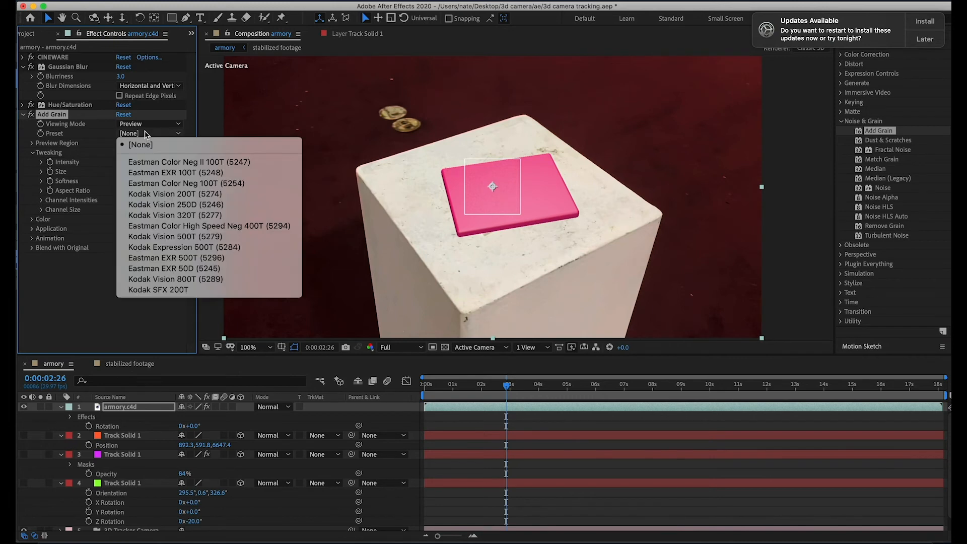
pyautogui.click(78, 323)
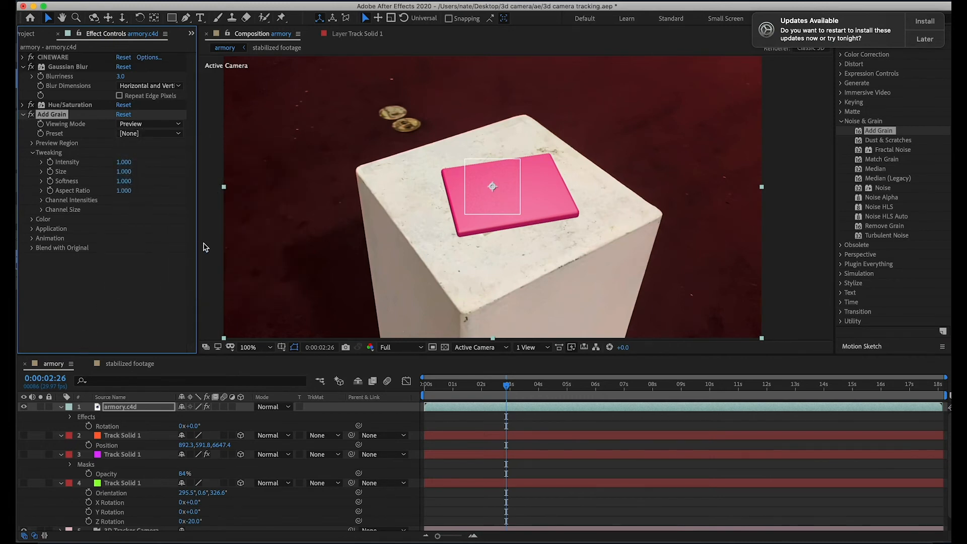
pyautogui.press('.')
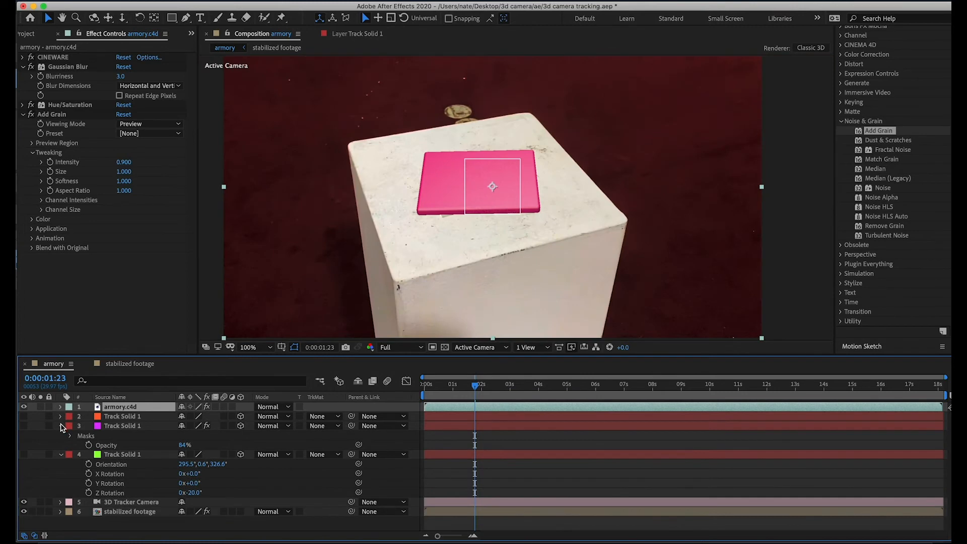
# Step: Collapse the expanded Track Solid 1 layers and make the magenta-labelled shadow solid on layer 3 visible, checking it at 0:00:04:16
pyautogui.click(61, 426)
pyautogui.click(61, 436)
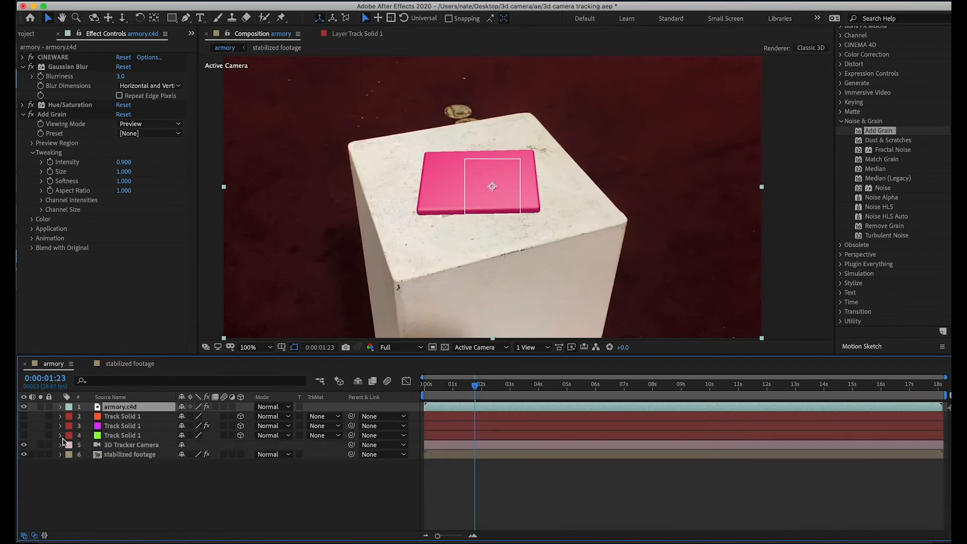
pyautogui.press('.')
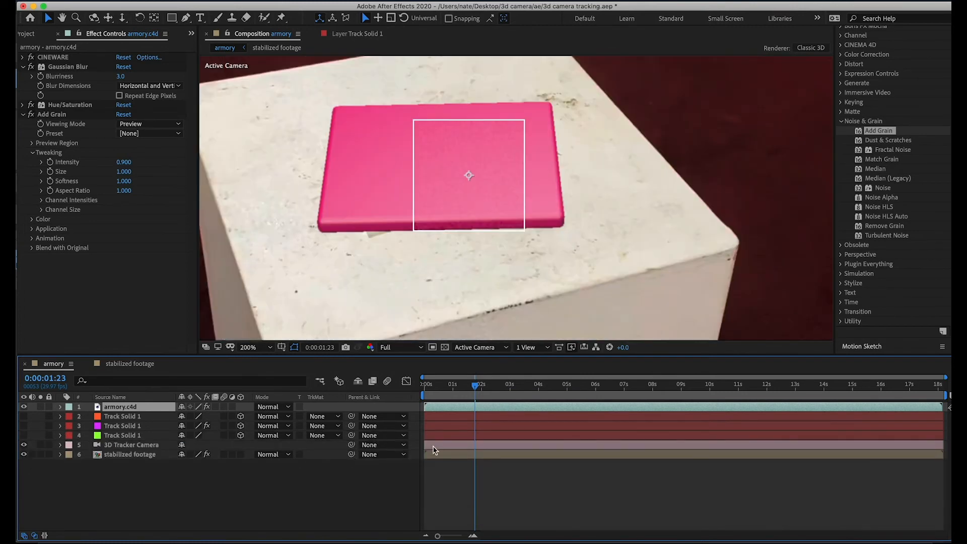
pyautogui.moveTo(476, 386); pyautogui.dragTo(553, 383)
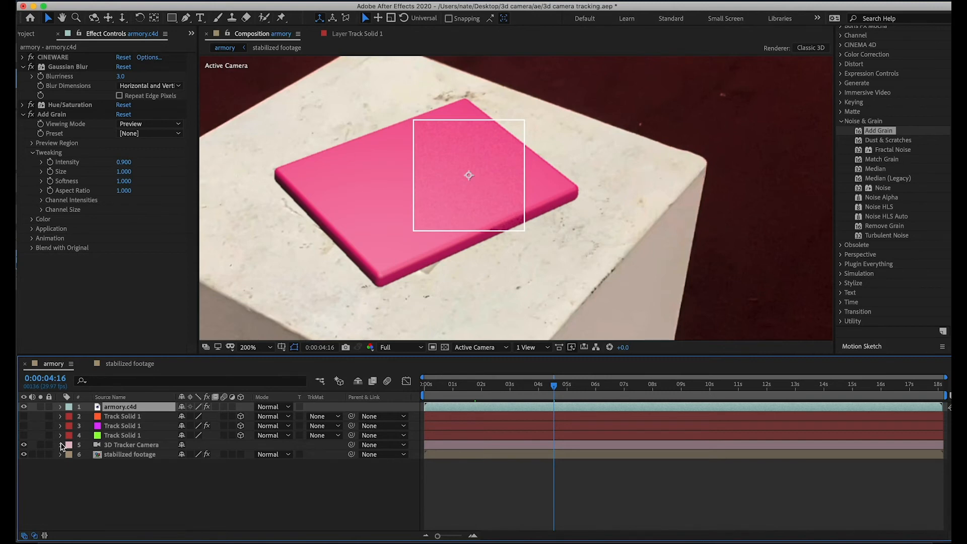
pyautogui.click(24, 426)
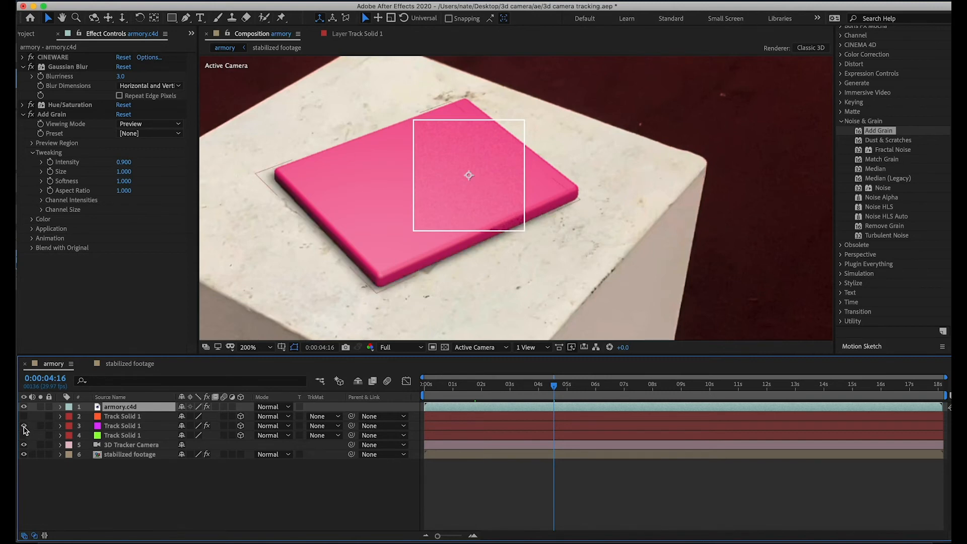
pyautogui.click(547, 491)
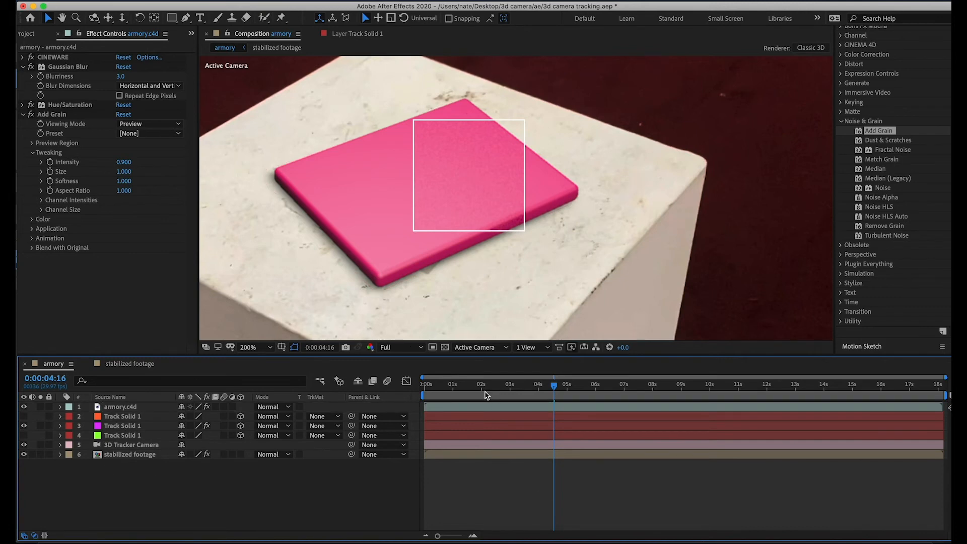
# Step: Check the slab and its shadow at 0:00:01:15 and select the stabilized footage layer
pyautogui.moveTo(553, 385); pyautogui.dragTo(409, 388)
pyautogui.press('space')
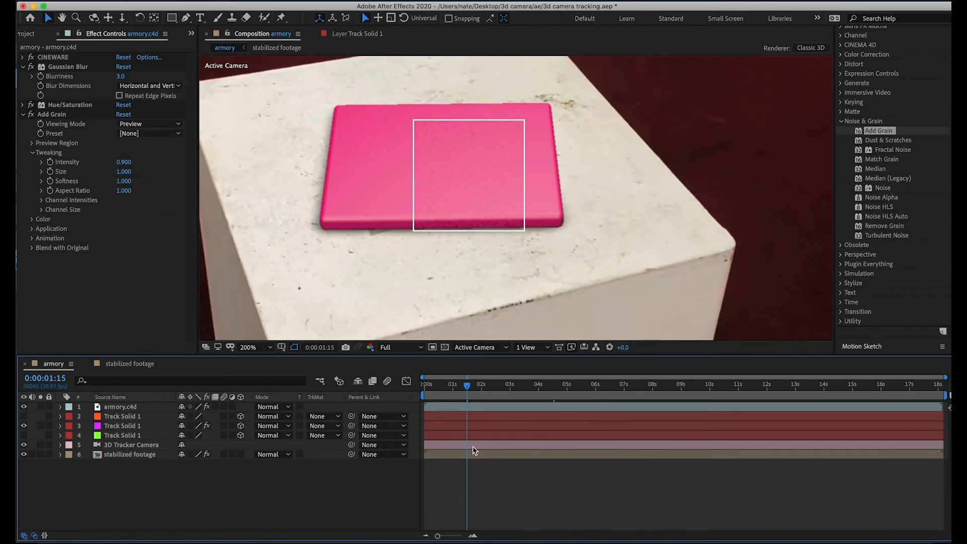
pyautogui.click(474, 450)
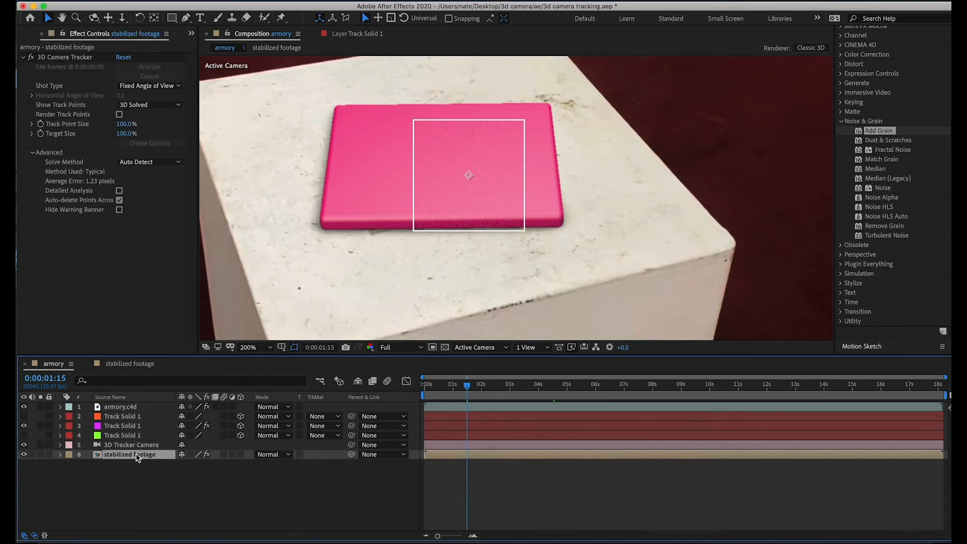
# Step: Create a solid from the track points near the slab's back edge and move it beneath armory.c4d to layer 3
pyautogui.click(64, 58)
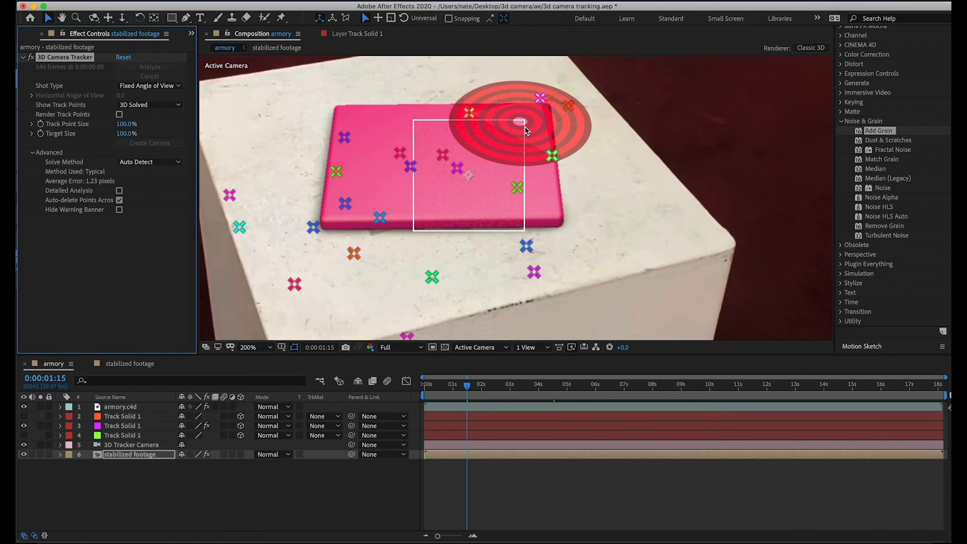
pyautogui.rightClick(523, 129)
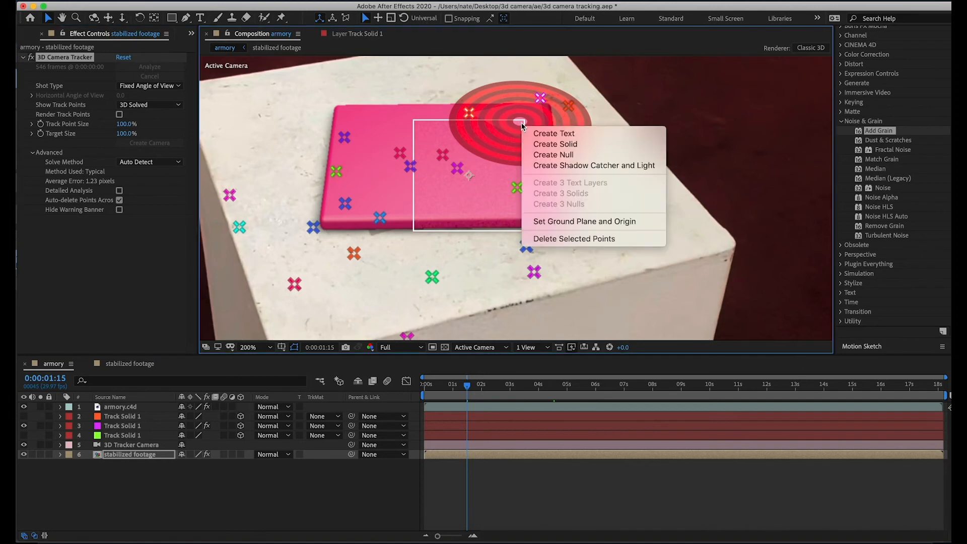
pyautogui.click(572, 144)
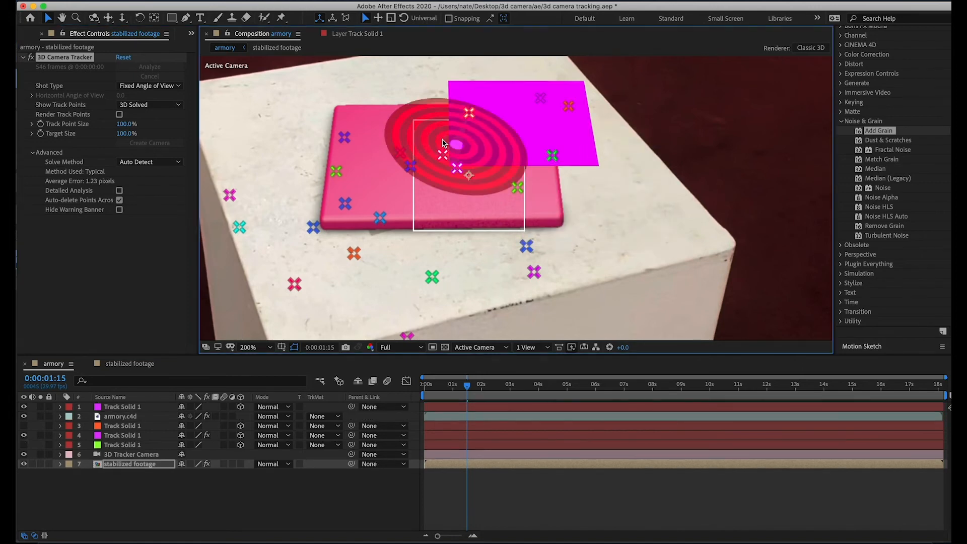
pyautogui.click(143, 409)
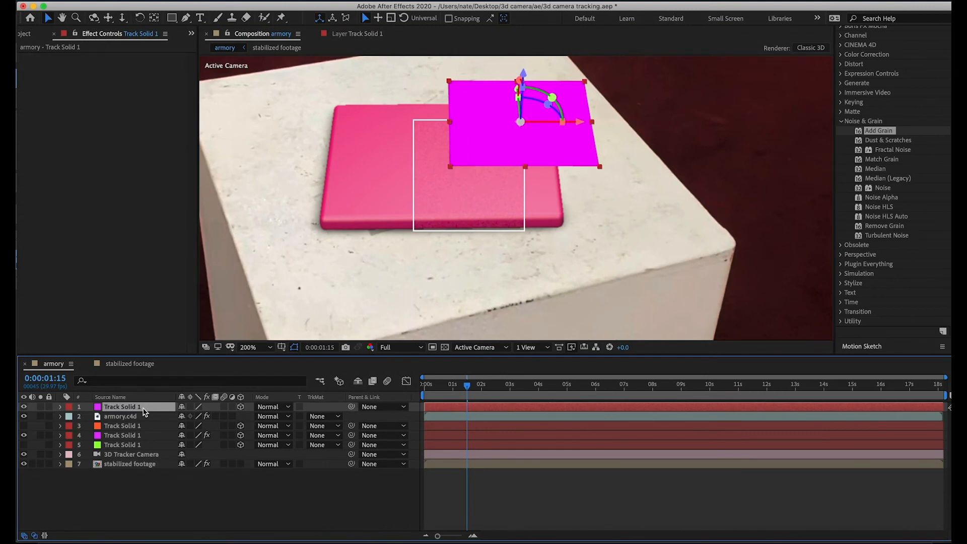
pyautogui.moveTo(145, 411); pyautogui.dragTo(149, 435)
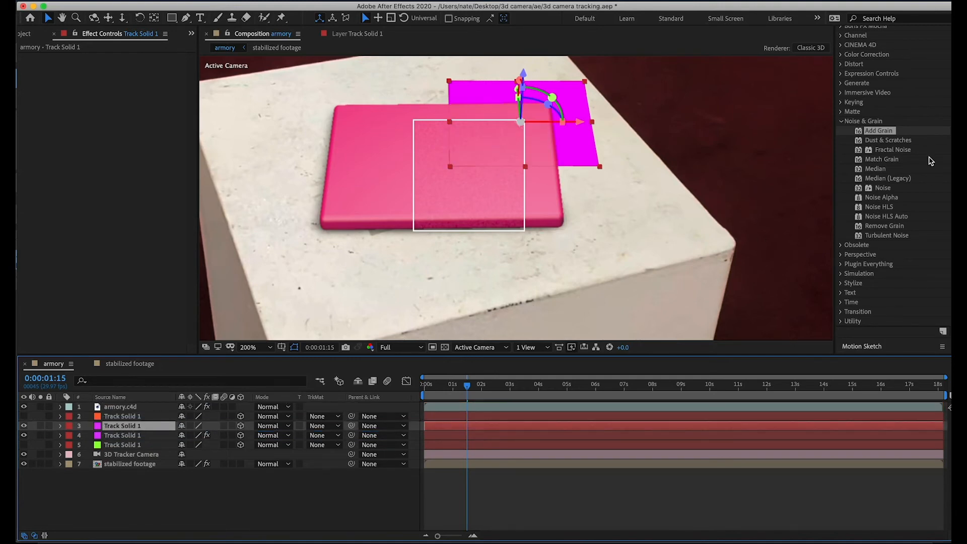
# Step: Apply Hue/Saturation to the new Track Solid 1 on layer 3 and set its Master Lightness to -100
pyautogui.scroll(5, 879, 149)
pyautogui.click(880, 140)
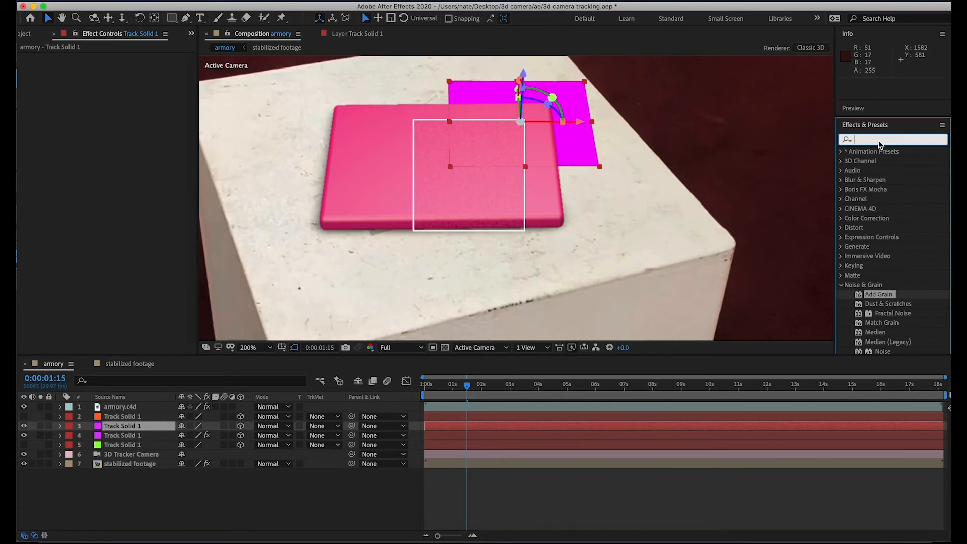
pyautogui.write('hue')
pyautogui.click(904, 200)
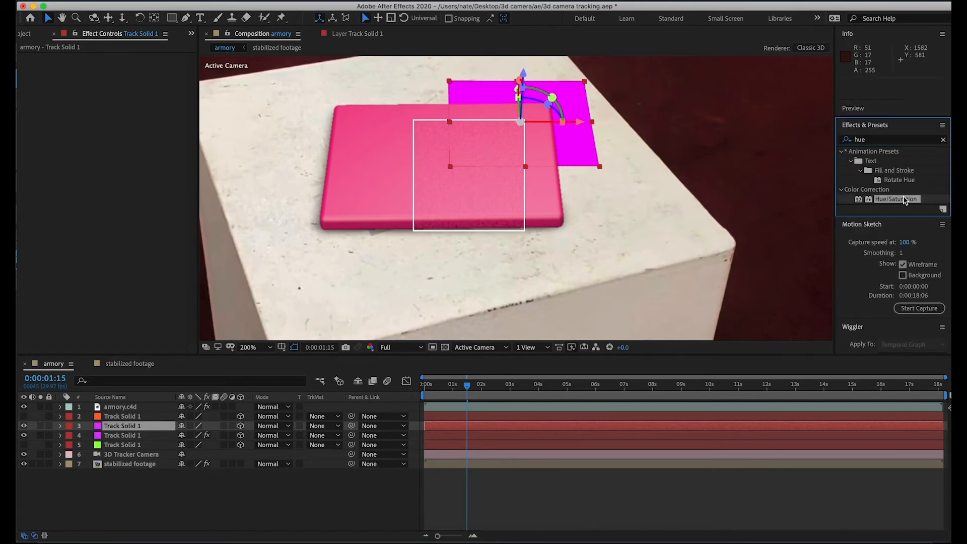
pyautogui.moveTo(912, 198); pyautogui.dragTo(152, 429)
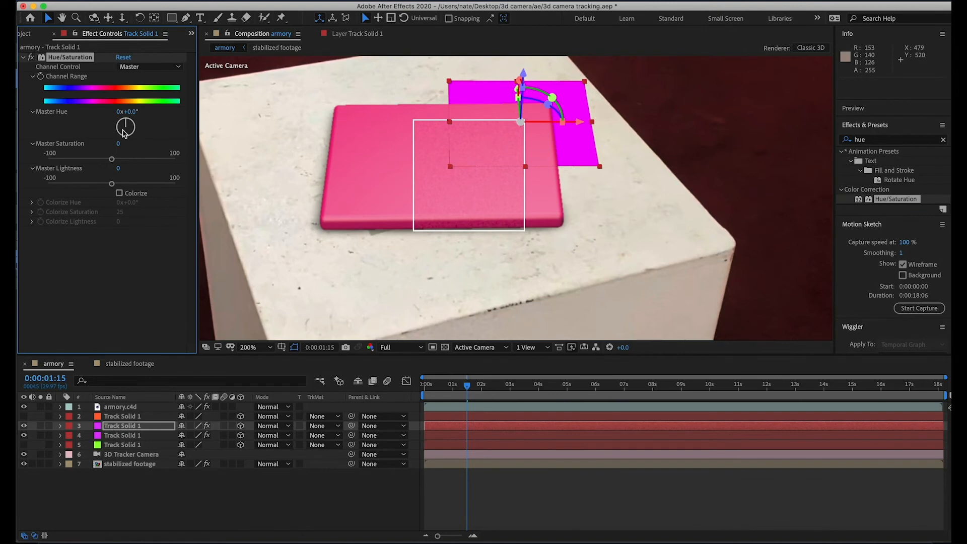
pyautogui.moveTo(112, 184); pyautogui.dragTo(48, 183)
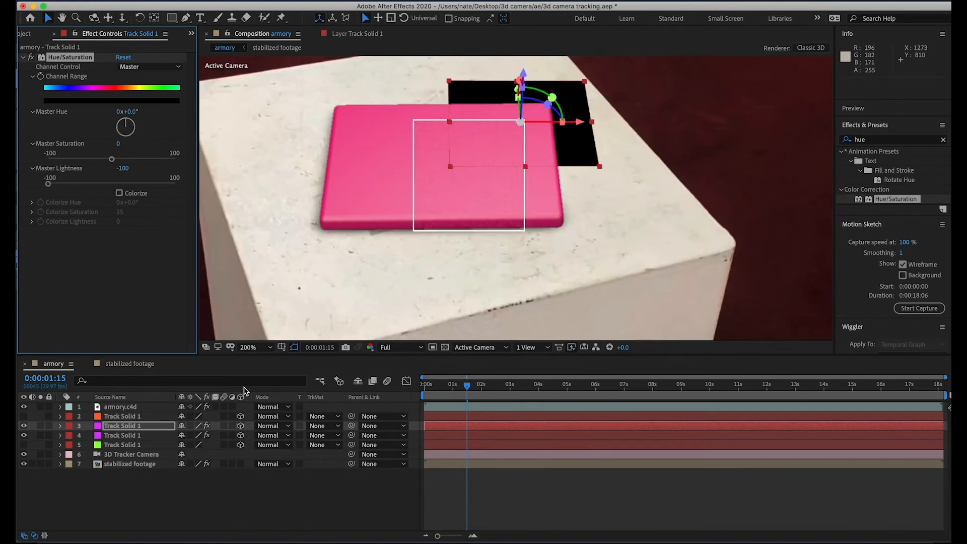
# Step: Scale the black solid to 198% and center it under the slab, using the view at 0:00:05:16 for depth alignment
pyautogui.press('s')
pyautogui.moveTo(212, 435); pyautogui.dragTo(258, 428)
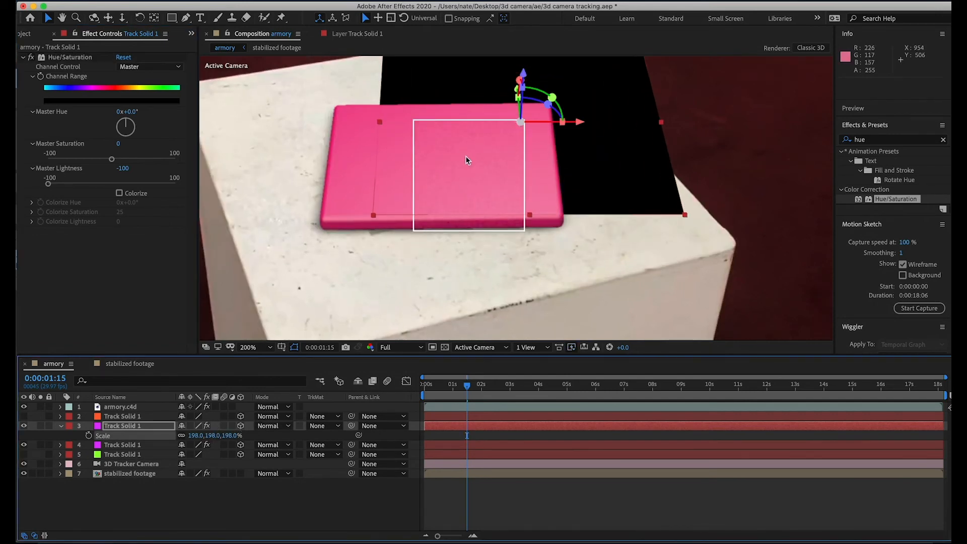
pyautogui.moveTo(581, 127); pyautogui.dragTo(462, 130)
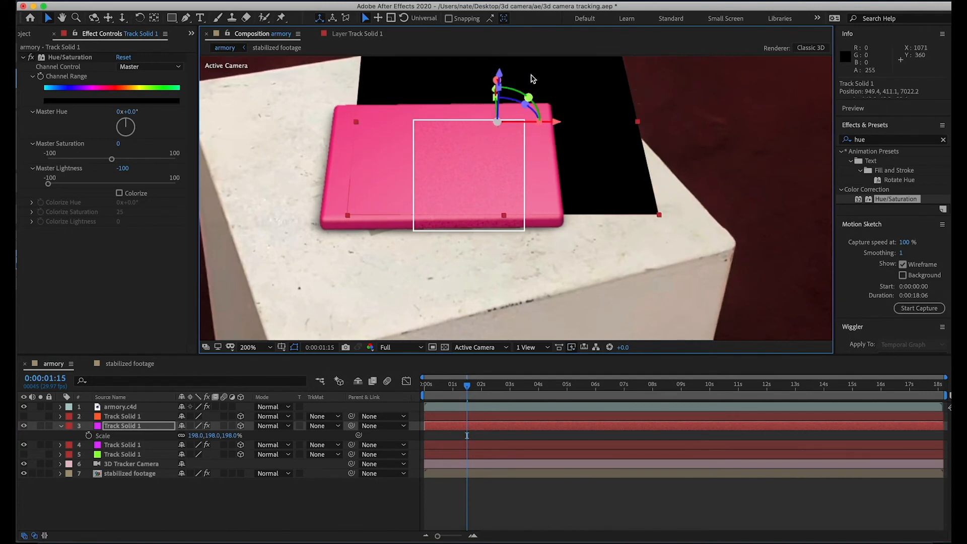
pyautogui.moveTo(557, 122); pyautogui.dragTo(359, 122)
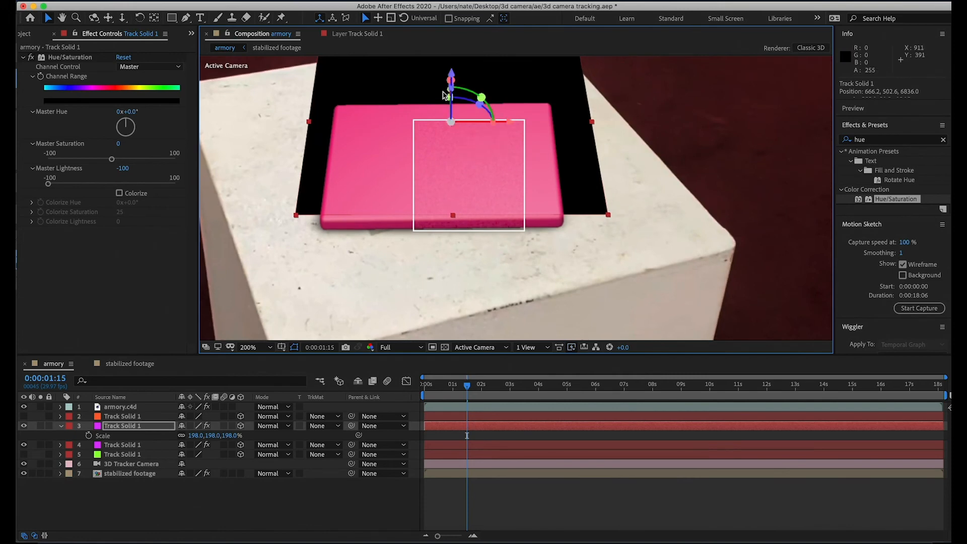
pyautogui.moveTo(482, 391); pyautogui.dragTo(583, 387)
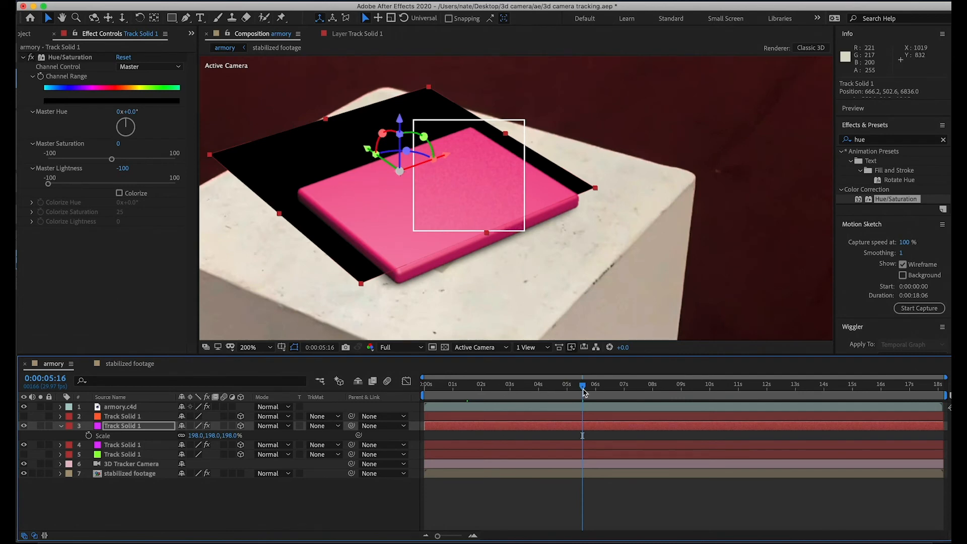
pyautogui.moveTo(372, 152); pyautogui.dragTo(599, 295)
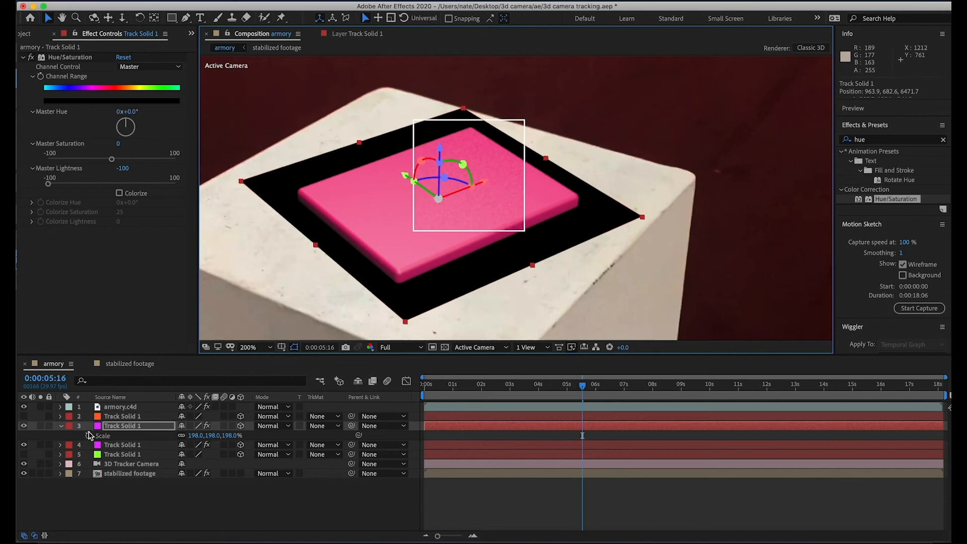
# Step: Add a new mask to the black solid and change the mask color to bright green
pyautogui.rightClick(146, 428)
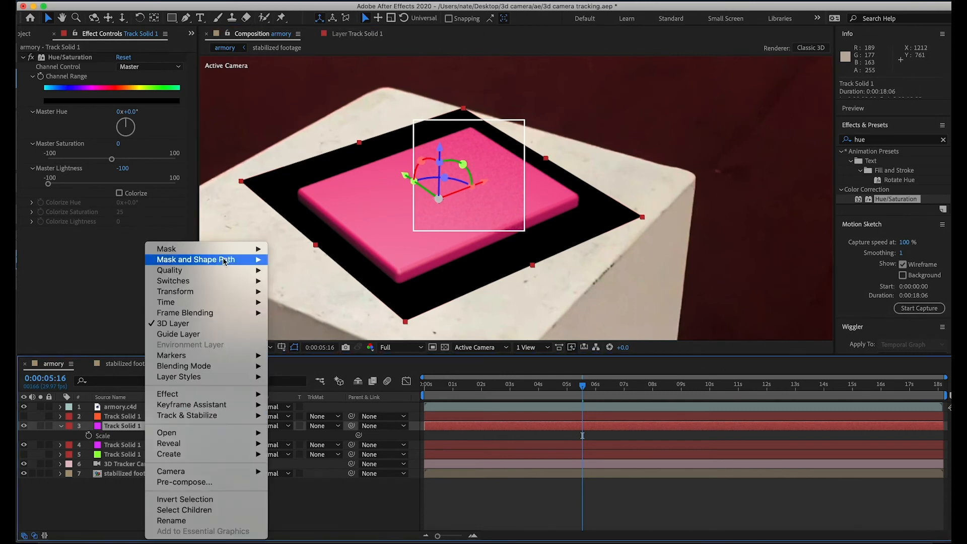
pyautogui.moveTo(216, 249)
pyautogui.click(349, 249)
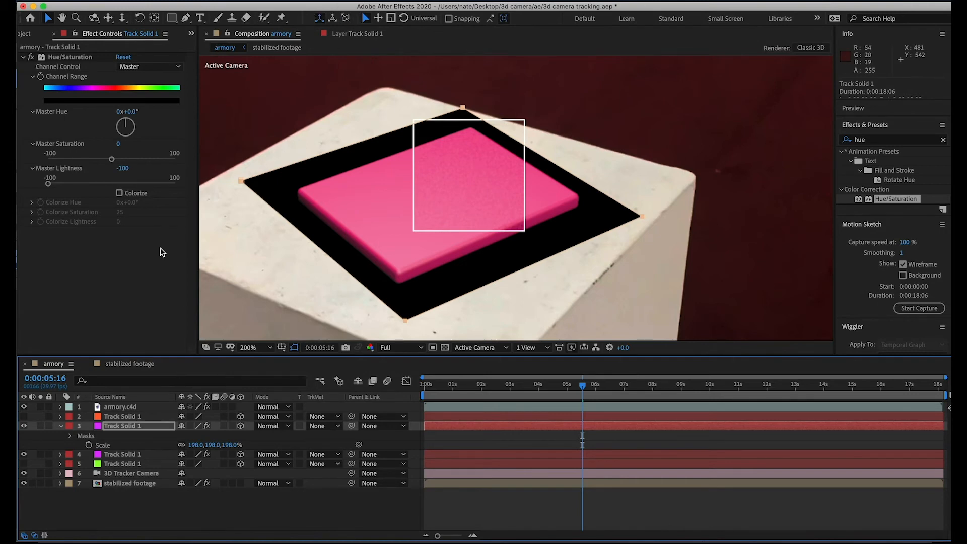
pyautogui.click(70, 436)
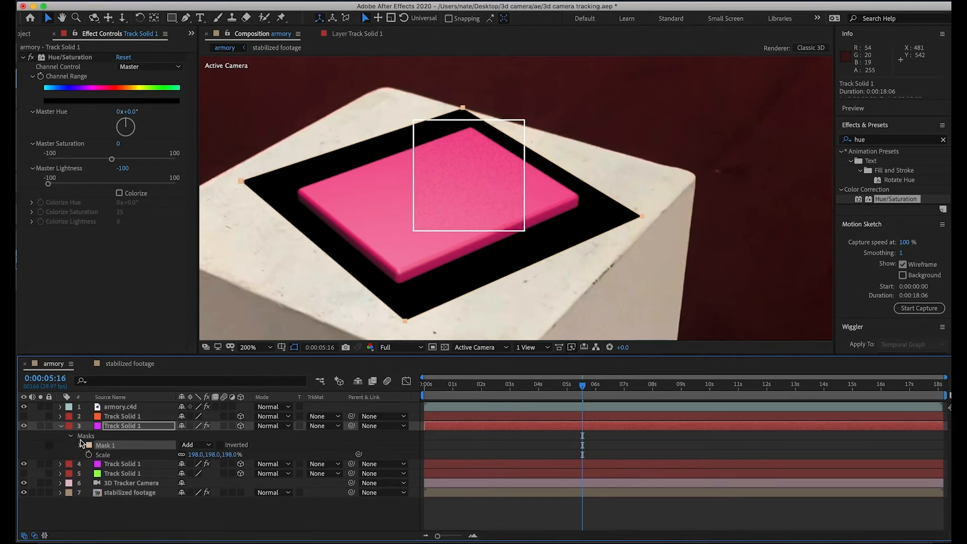
pyautogui.click(90, 446)
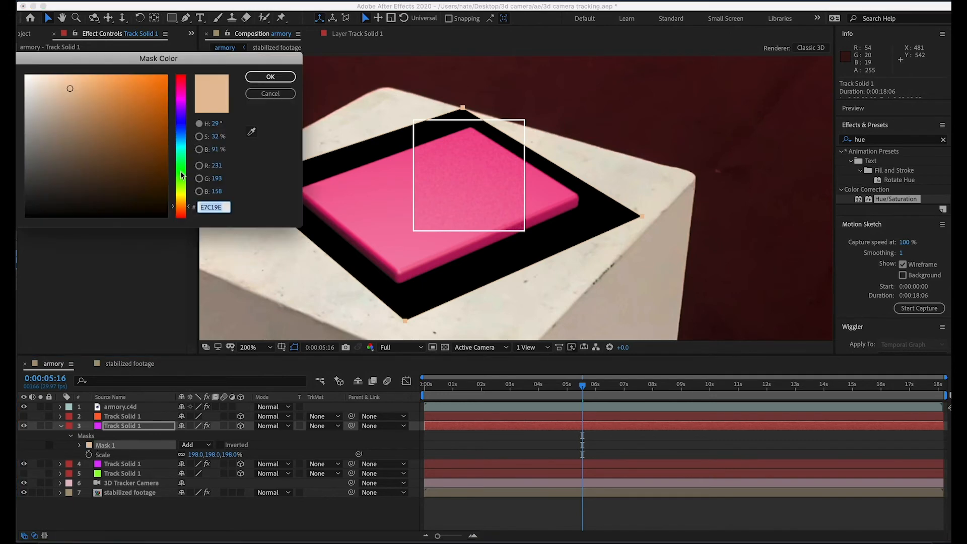
pyautogui.click(183, 176)
pyautogui.click(143, 136)
pyautogui.click(271, 77)
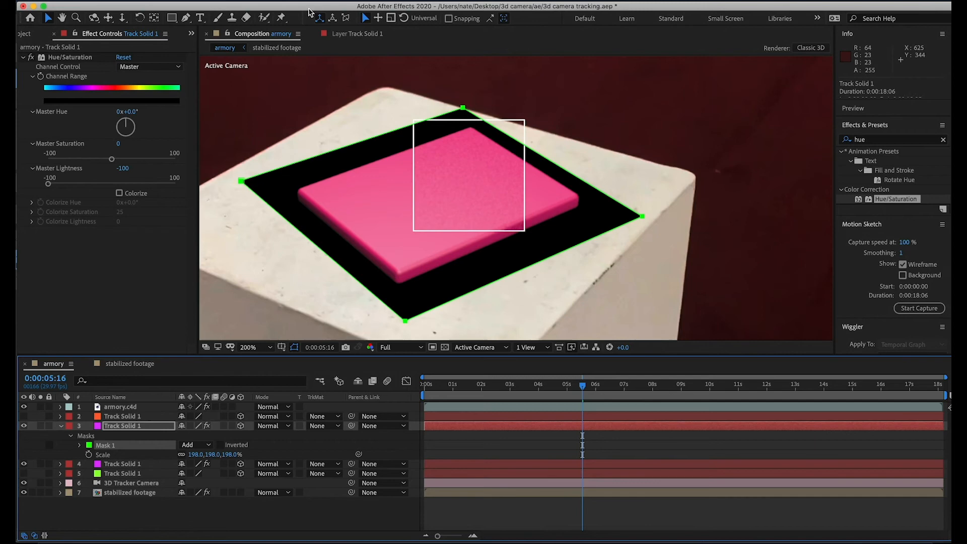
# Step: Add a vertex to the mask with the Pen tool and pull the mask's left side in close to the slab's left corner
pyautogui.click(185, 18)
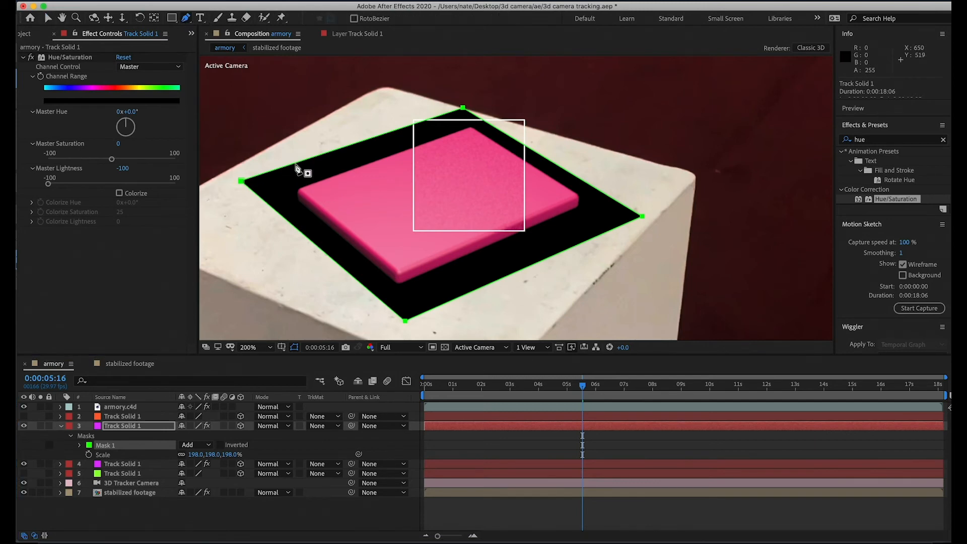
pyautogui.press('.')
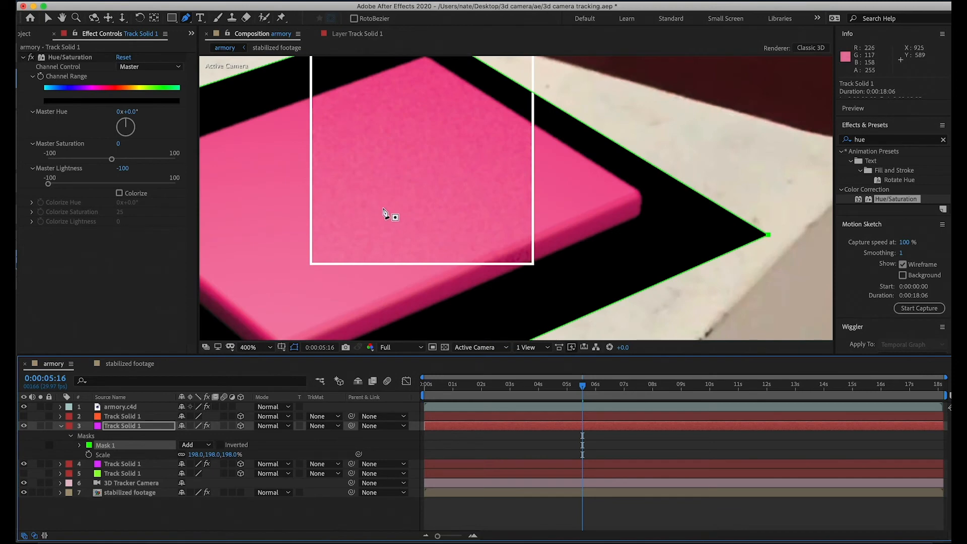
pyautogui.moveTo(477, 164); pyautogui.dragTo(729, 173)
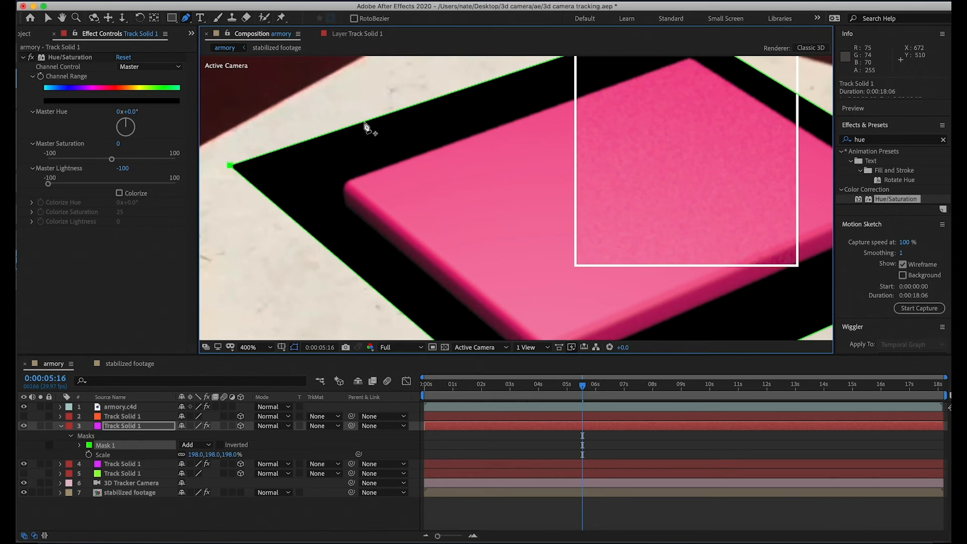
pyautogui.click(364, 121)
pyautogui.moveTo(364, 122); pyautogui.dragTo(336, 198)
pyautogui.moveTo(229, 165); pyautogui.dragTo(395, 270)
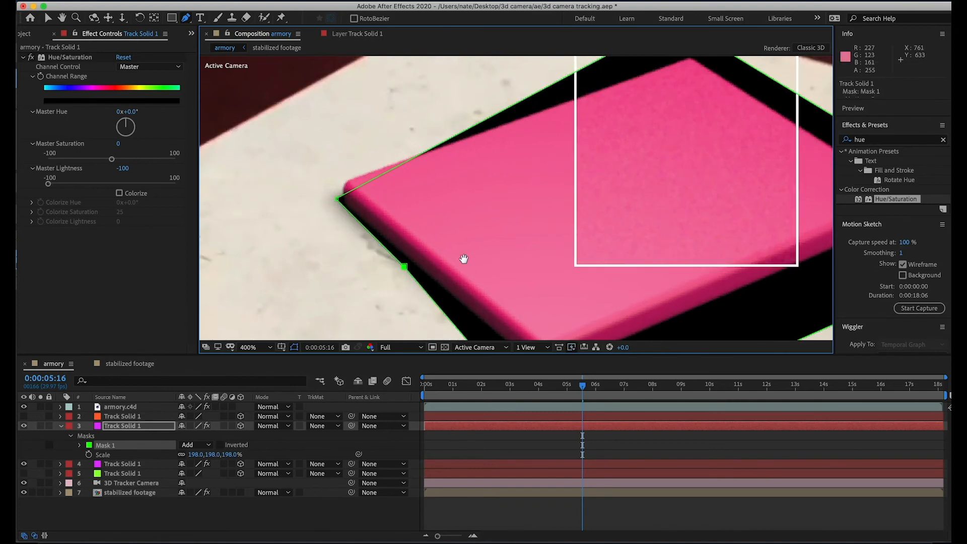
# Step: Pull the mask's front vertex in to the slab's front corner and straighten the mask along the front-left edge
pyautogui.press('h')
pyautogui.moveTo(462, 259); pyautogui.dragTo(341, 138)
pyautogui.press('v')
pyautogui.moveTo(436, 326); pyautogui.dragTo(421, 260)
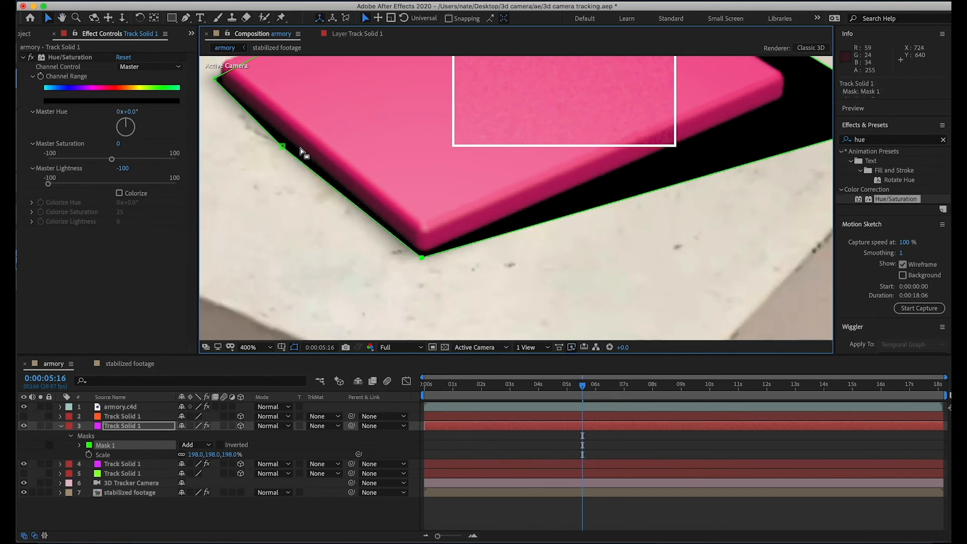
pyautogui.moveTo(282, 147); pyautogui.dragTo(286, 146)
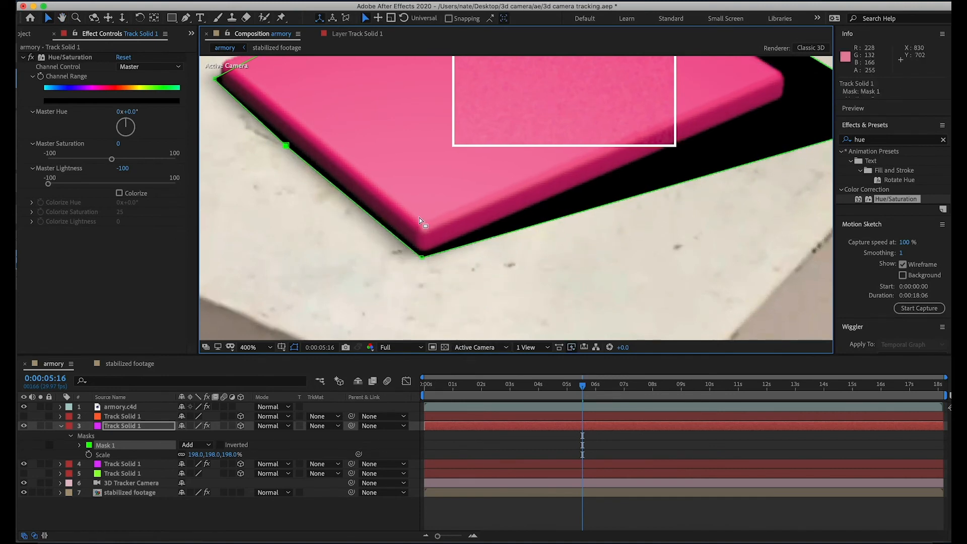
# Step: Move the mask's right vertex to the slab's right corner and tuck the back vertex beneath the slab
pyautogui.press(',')
pyautogui.moveTo(717, 159); pyautogui.dragTo(650, 150)
pyautogui.press(',')
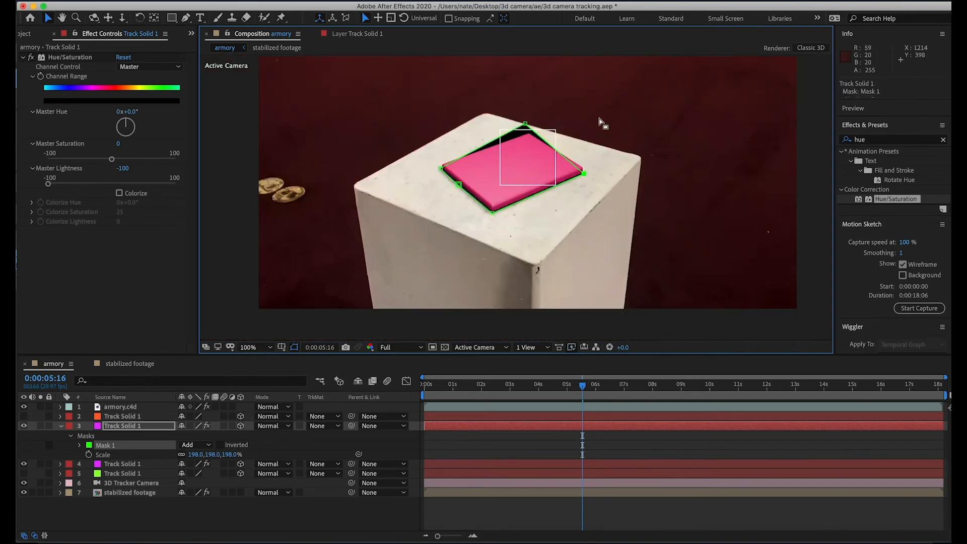
pyautogui.moveTo(525, 124); pyautogui.dragTo(531, 143)
# Step: Hide the old shadow solid on layer 4 and nudge the new mask's right vertex closer to the slab's corner
pyautogui.click(23, 464)
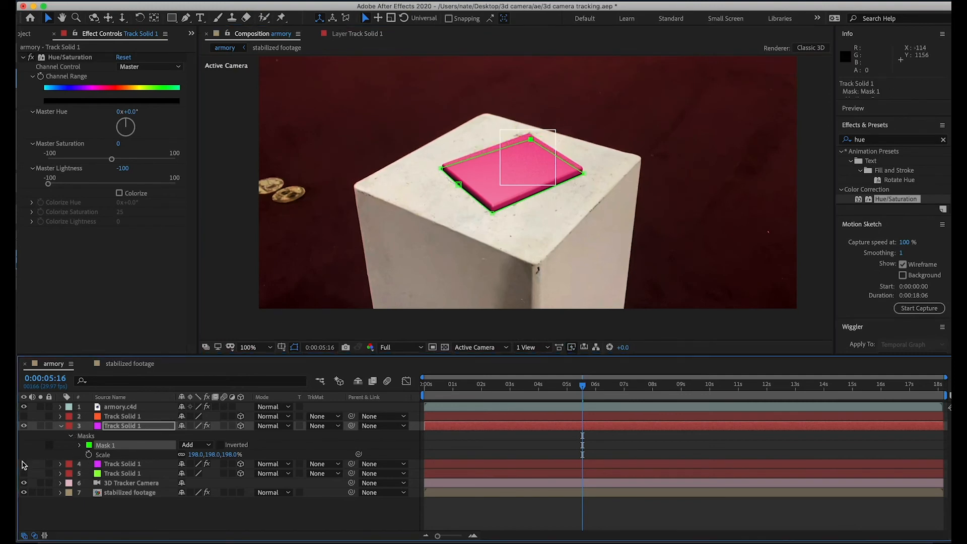
pyautogui.press('.')
pyautogui.click(659, 447)
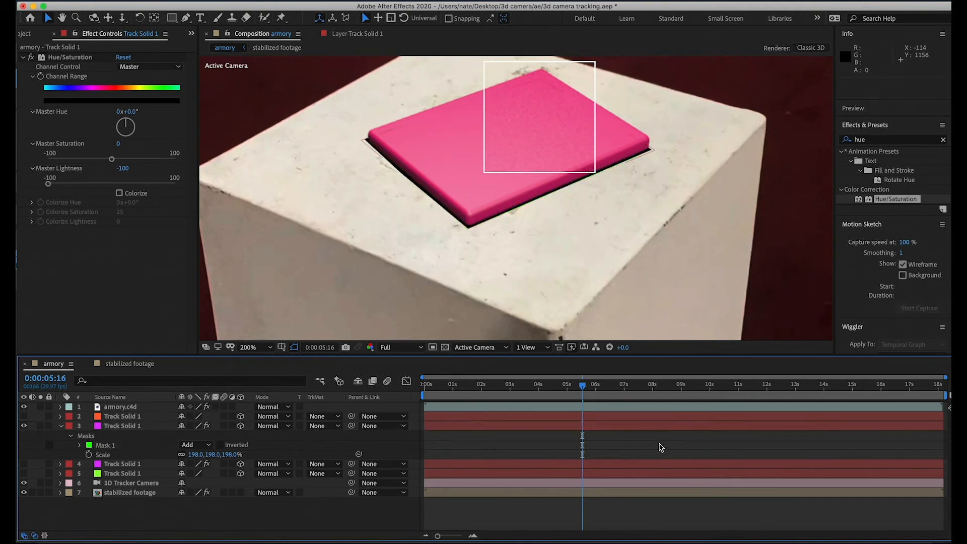
pyautogui.click(129, 426)
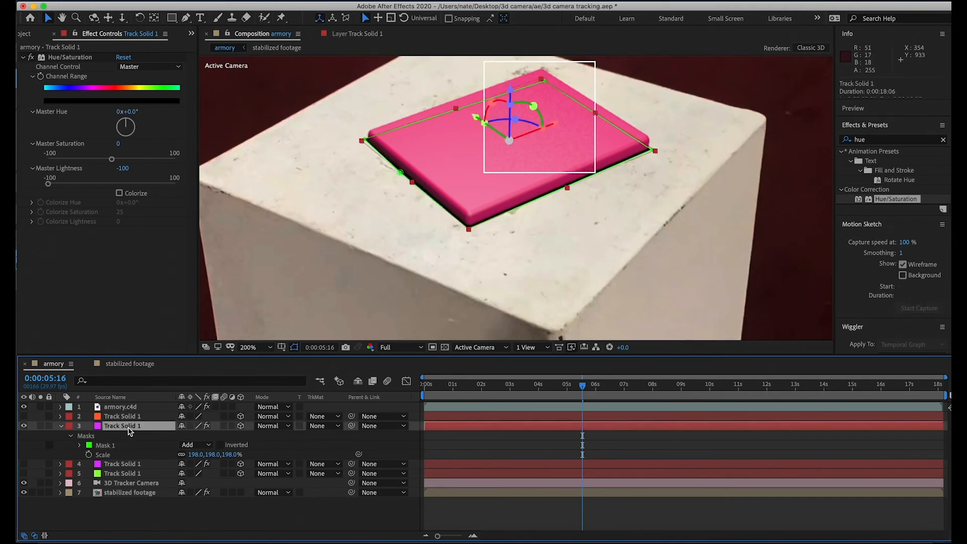
pyautogui.click(654, 150)
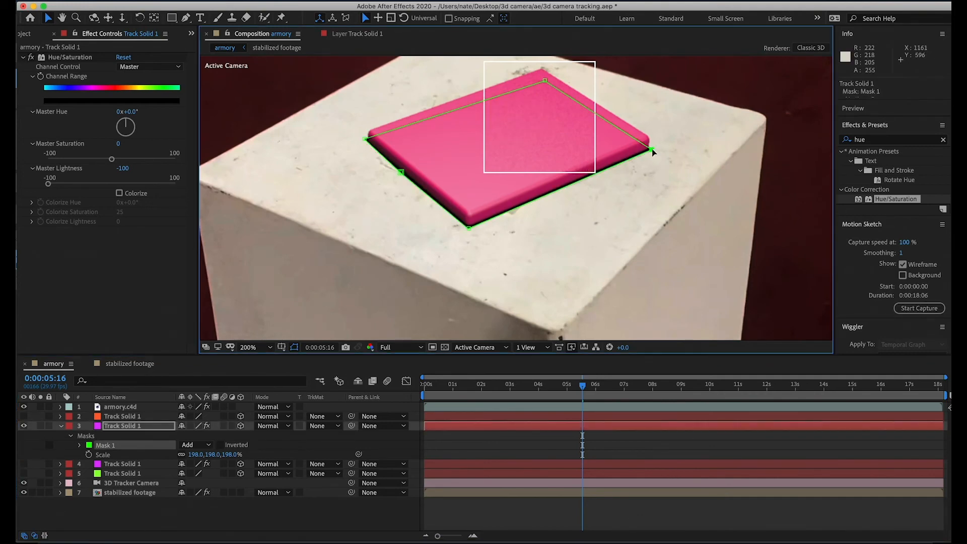
pyautogui.moveTo(649, 151); pyautogui.dragTo(647, 151)
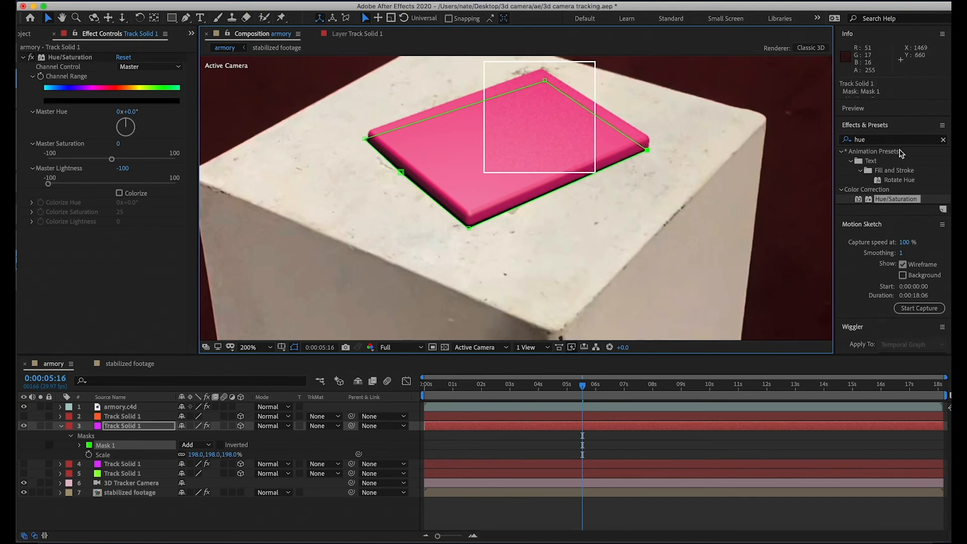
# Step: Set the Opacity of the masked black solid on layer 3 to 55%
pyautogui.press('t')
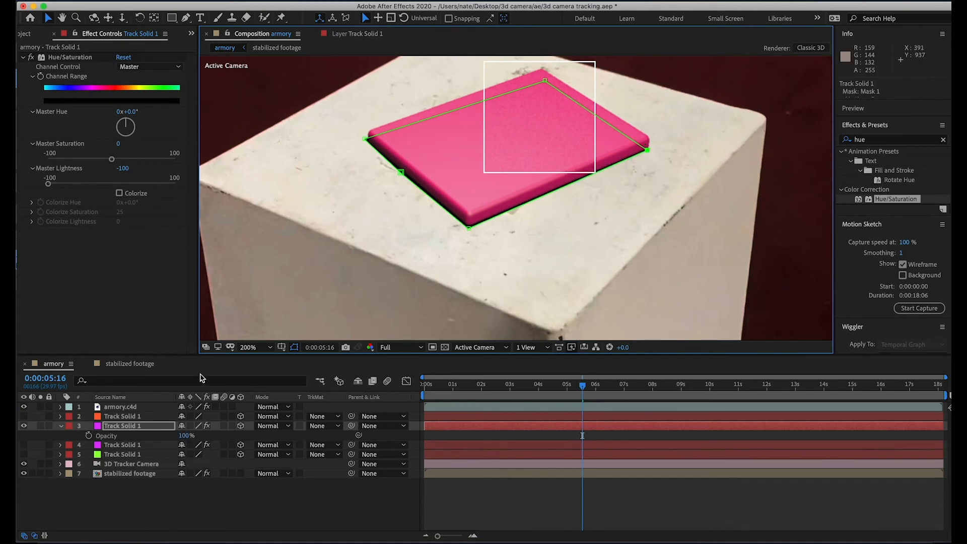
pyautogui.moveTo(186, 436); pyautogui.dragTo(163, 438)
pyautogui.click(501, 487)
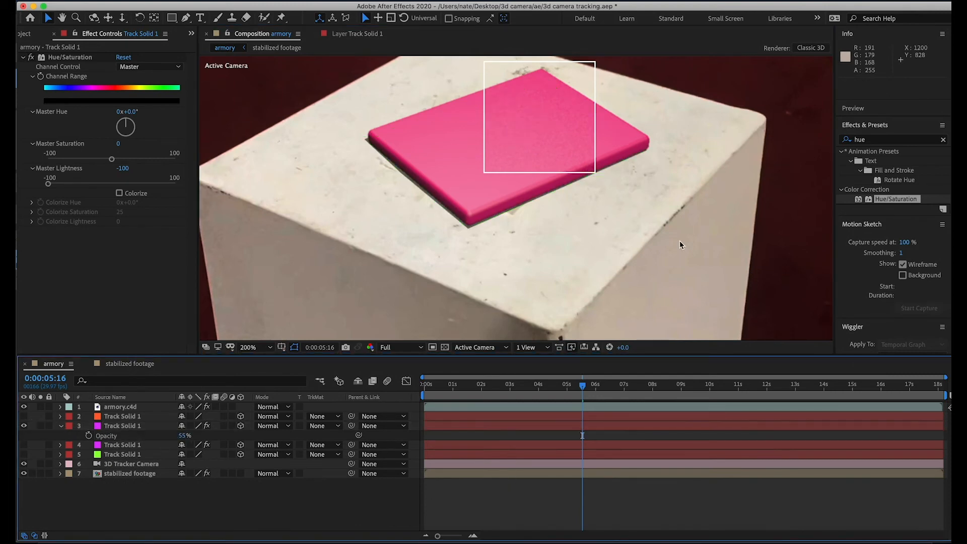
# Step: Apply Gaussian Blur to the masked black solid on layer 3 with Blurriness set to 33.5
pyautogui.click(889, 143)
pyautogui.write('gau')
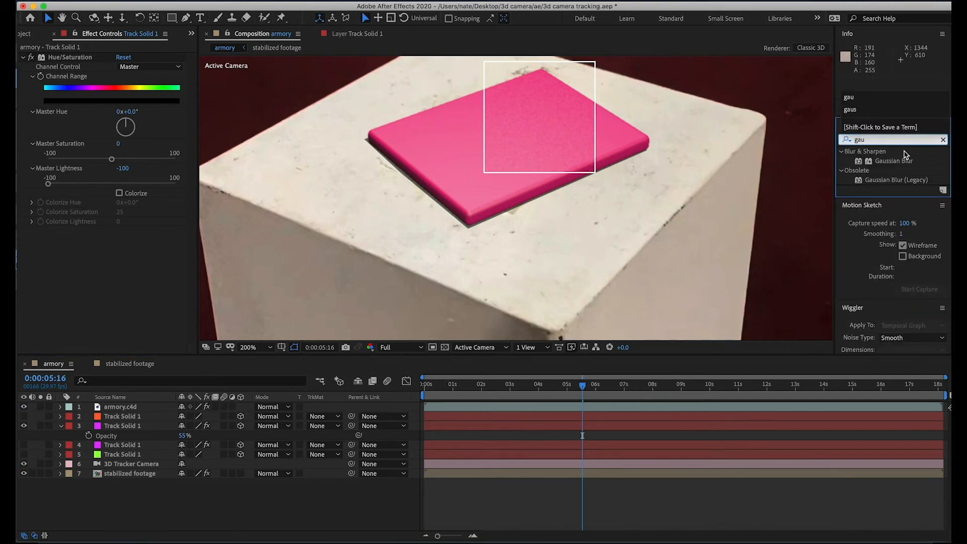
pyautogui.moveTo(913, 160); pyautogui.dragTo(143, 429)
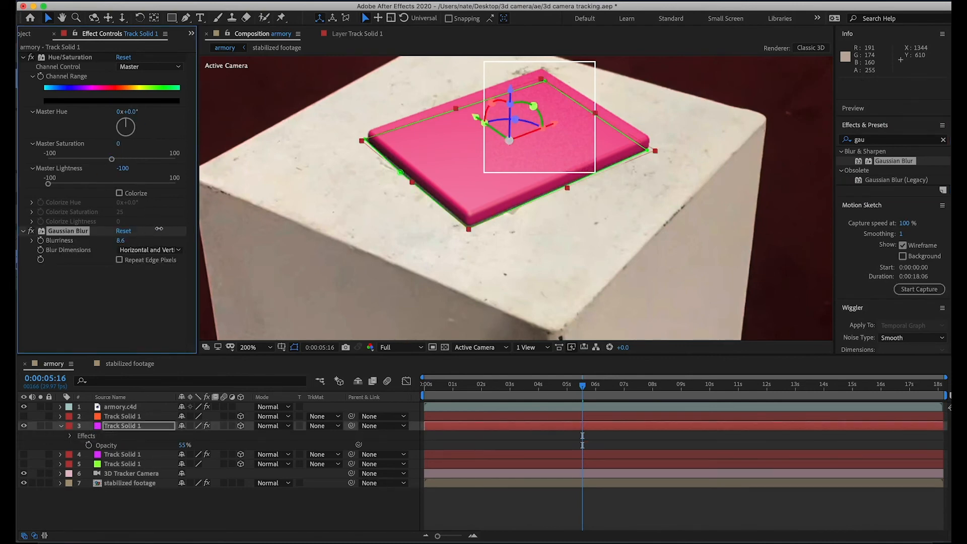
pyautogui.moveTo(201, 238); pyautogui.dragTo(207, 238)
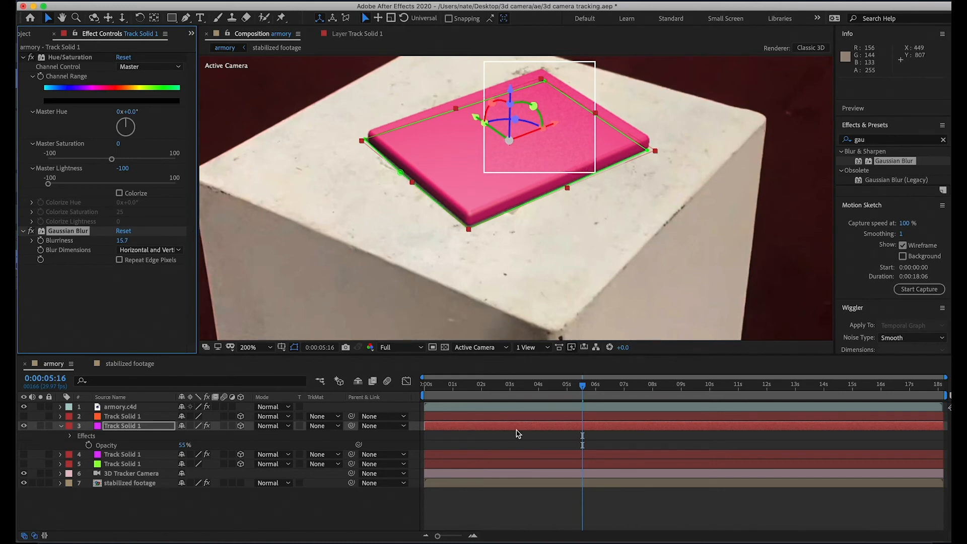
pyautogui.click(565, 516)
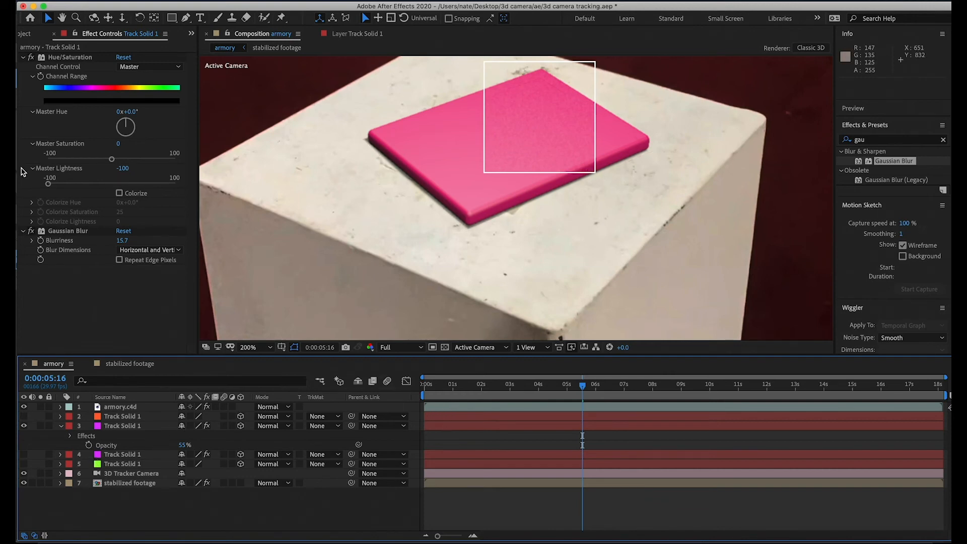
pyautogui.moveTo(123, 240); pyautogui.dragTo(205, 229)
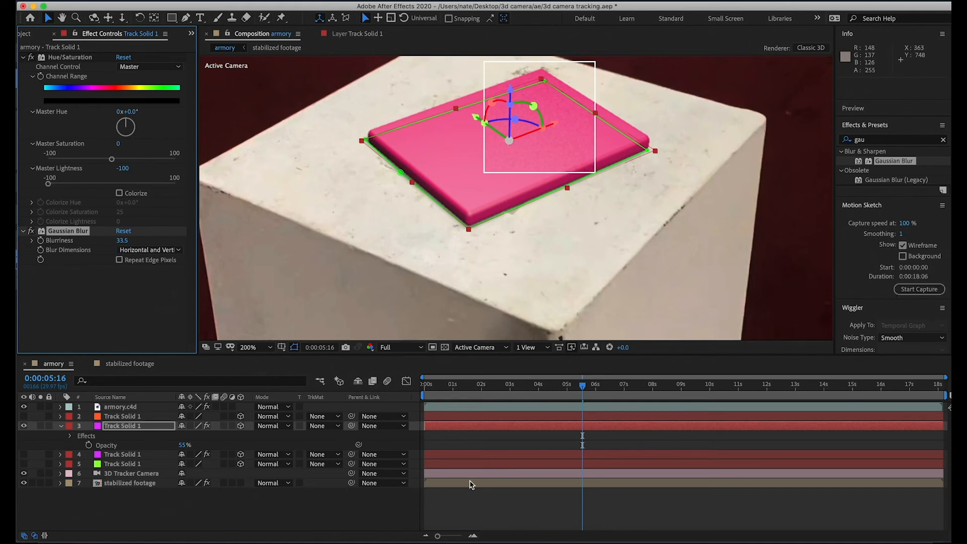
pyautogui.click(479, 498)
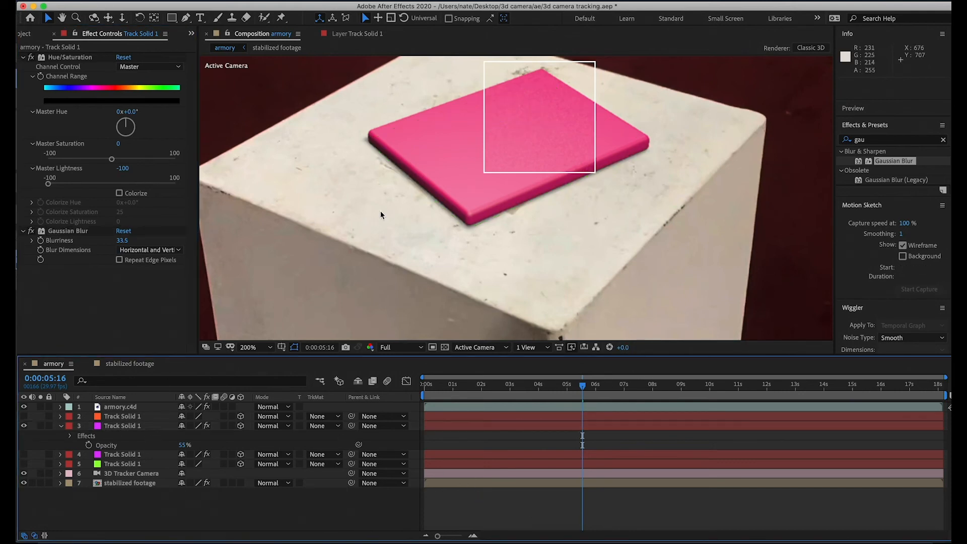
# Step: Swap the visible shadow from layer 3 to the solid on layer 4, and set layer 3's Blurriness to 32.1
pyautogui.click(137, 426)
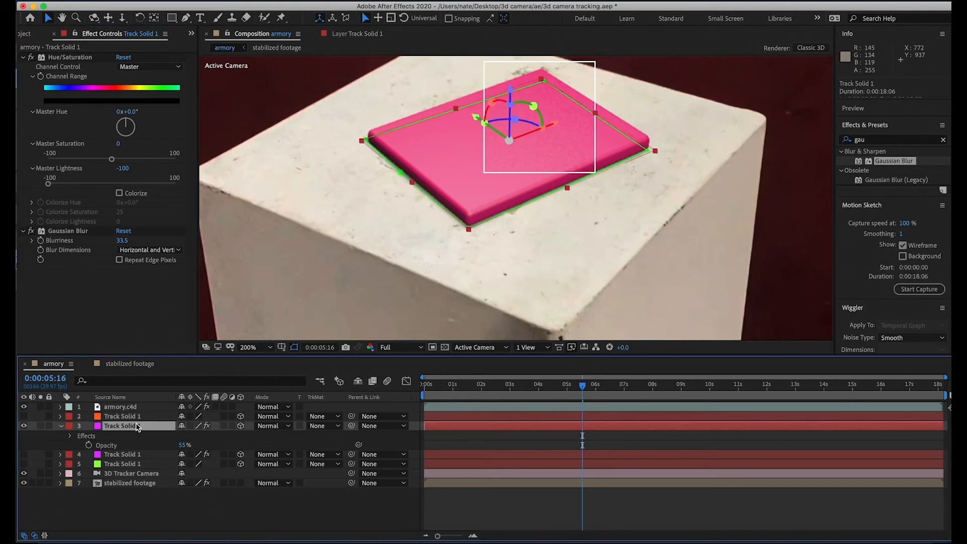
pyautogui.click(24, 427)
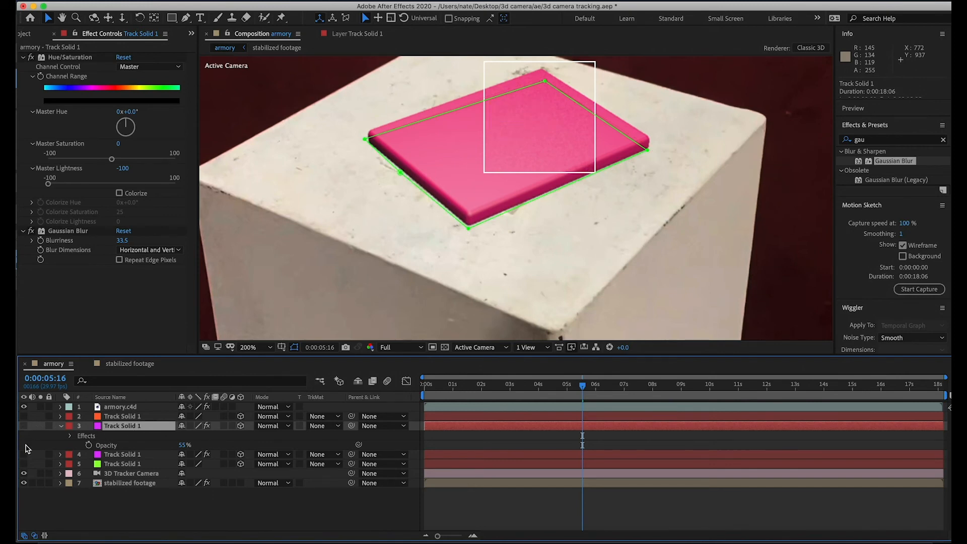
pyautogui.click(549, 498)
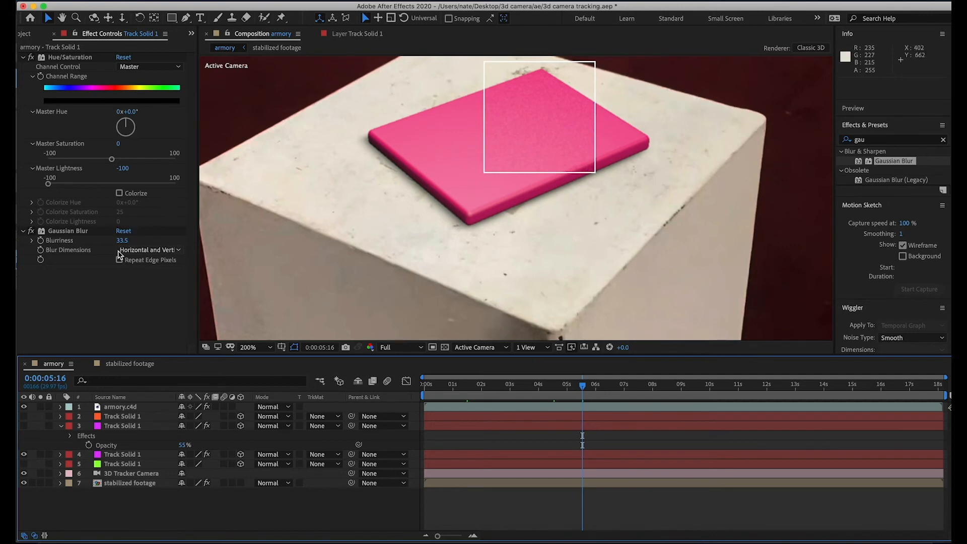
pyautogui.moveTo(122, 242); pyautogui.dragTo(114, 242)
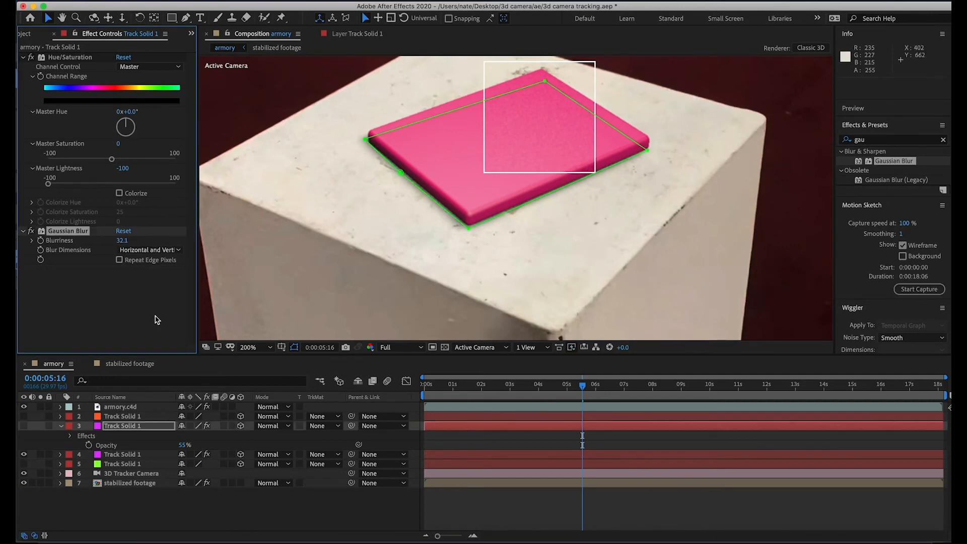
pyautogui.click(153, 343)
pyautogui.click(143, 455)
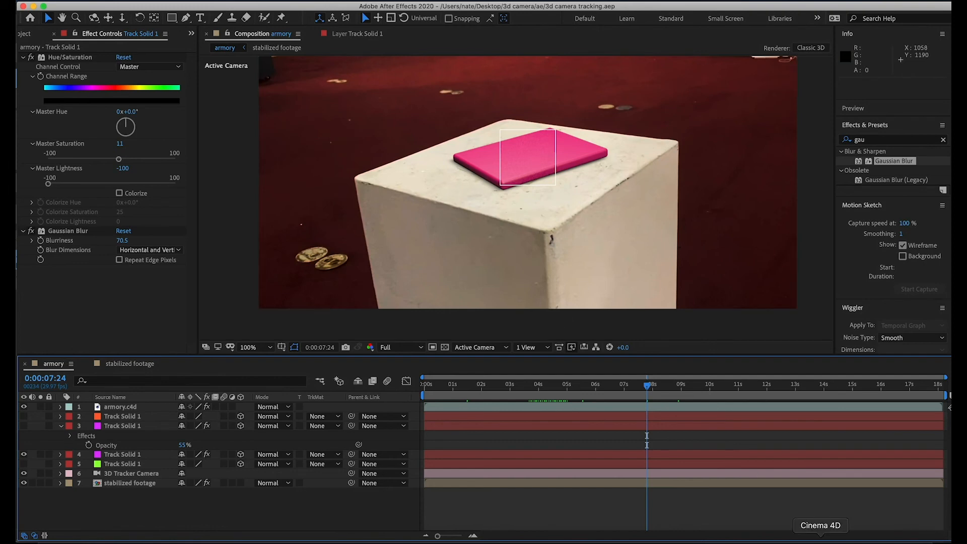
# Step: Switch to Cinema 4D and add a new cube primitive to the armory scene
pyautogui.click(820, 538)
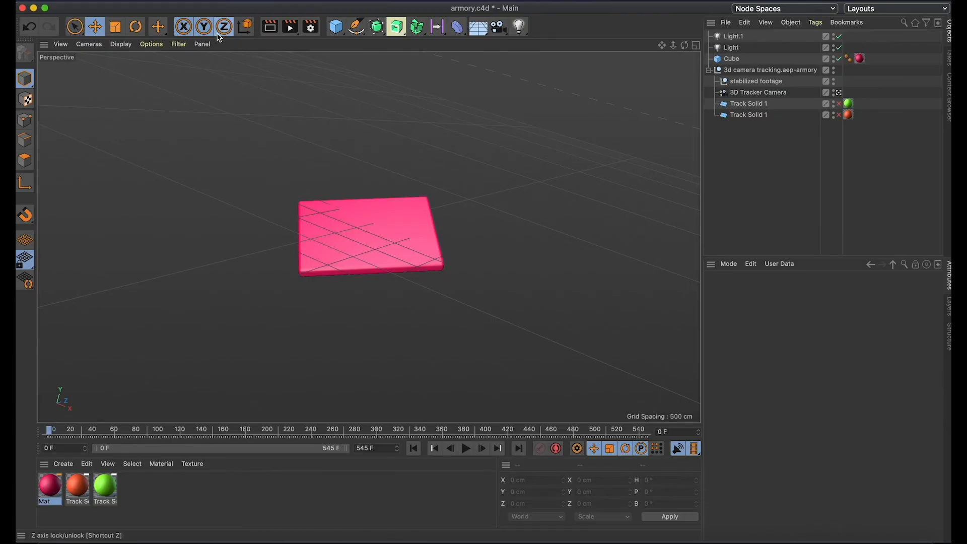
pyautogui.click(335, 28)
pyautogui.scroll(-3, 226, 298)
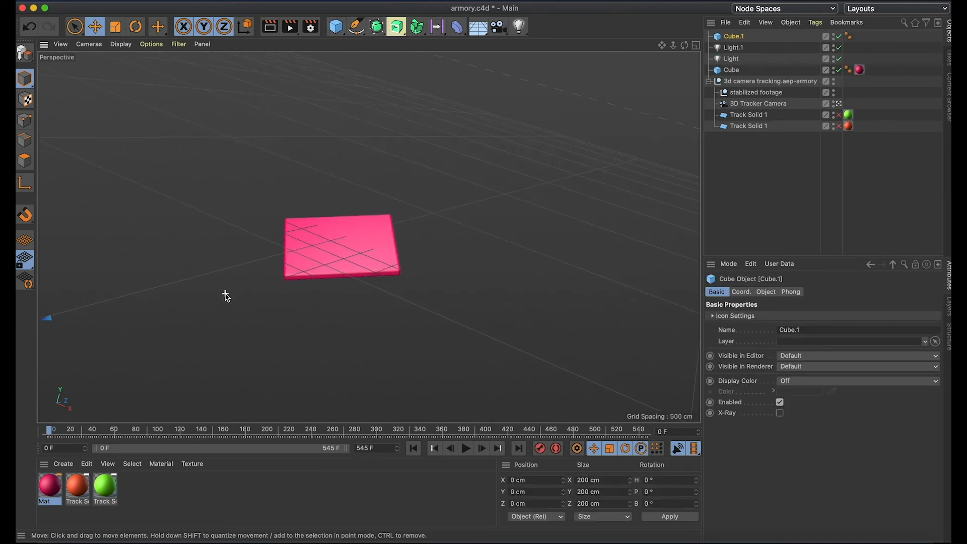
pyautogui.scroll(3, 226, 297)
pyautogui.scroll(-3, 226, 297)
pyautogui.scroll(-1, 227, 297)
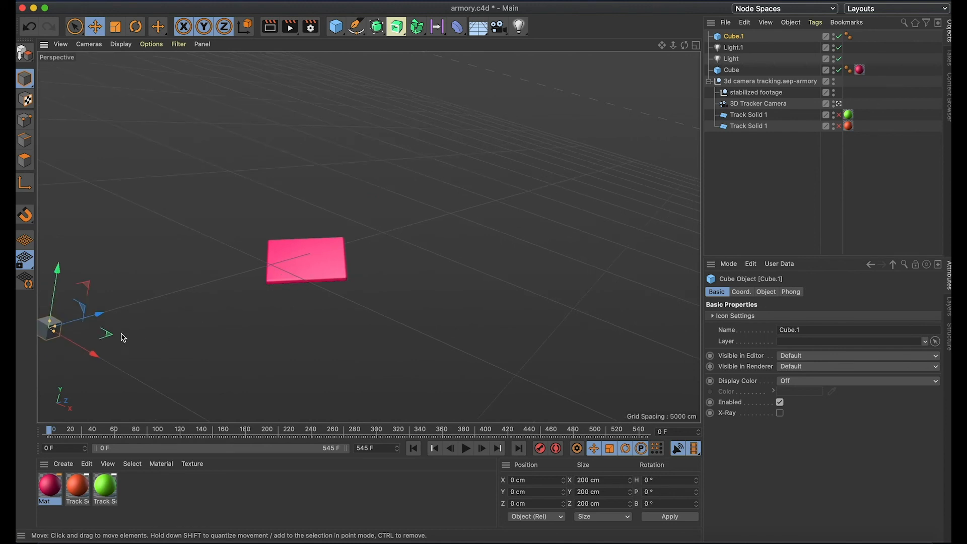
# Step: Move the new cube along Z onto the pink slab, to about 5804 cm, using the top view
pyautogui.click(696, 46)
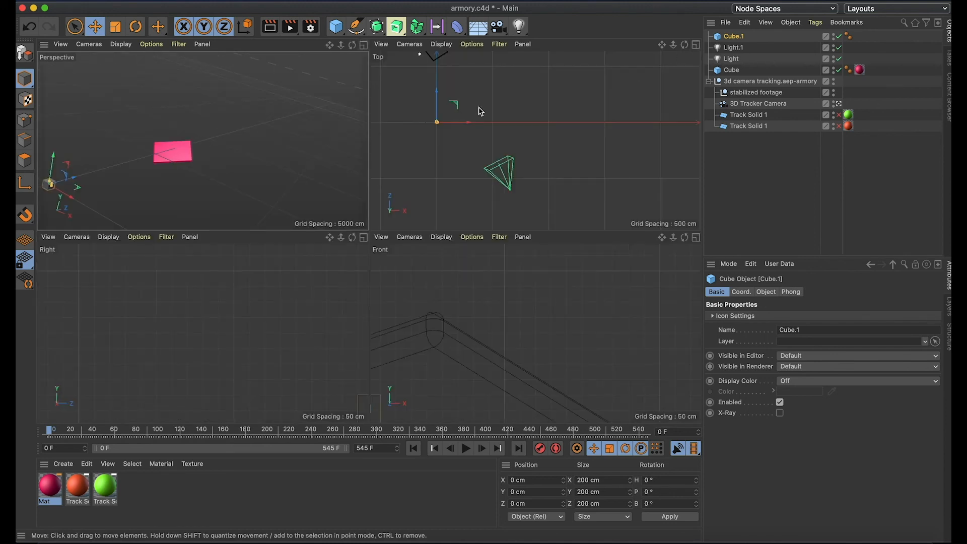
pyautogui.scroll(-4, 551, 152)
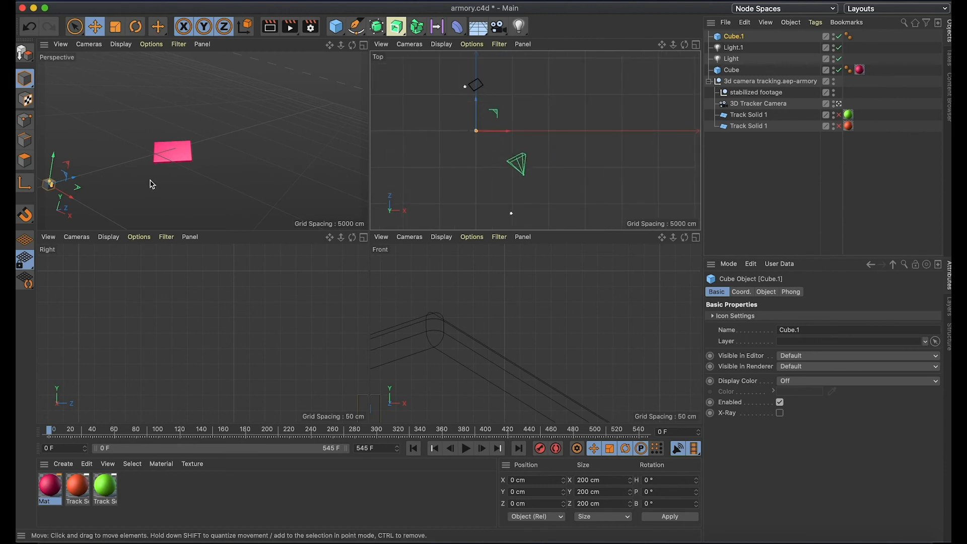
pyautogui.moveTo(476, 99); pyautogui.dragTo(471, 59)
pyautogui.scroll(4, 471, 90)
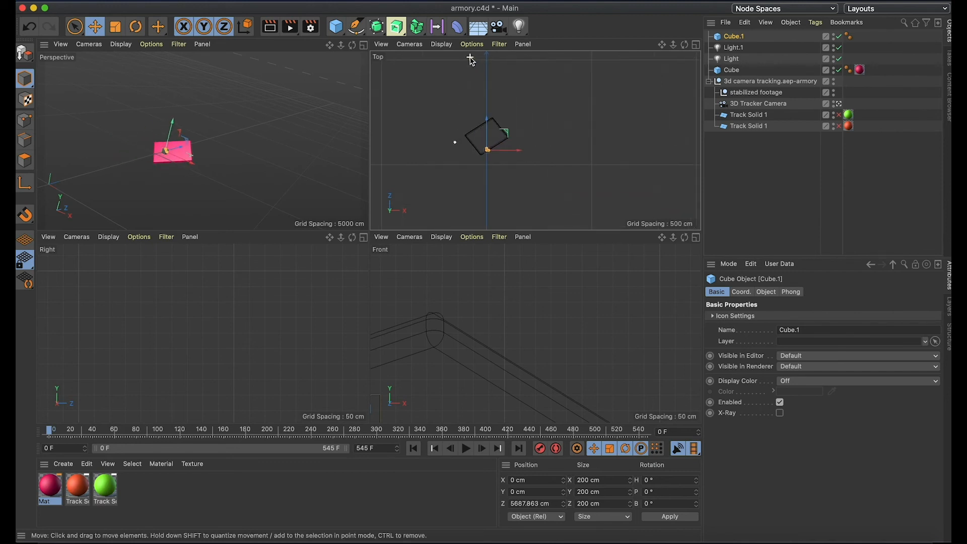
pyautogui.moveTo(509, 168); pyautogui.dragTo(514, 72)
pyautogui.moveTo(514, 127); pyautogui.dragTo(513, 121)
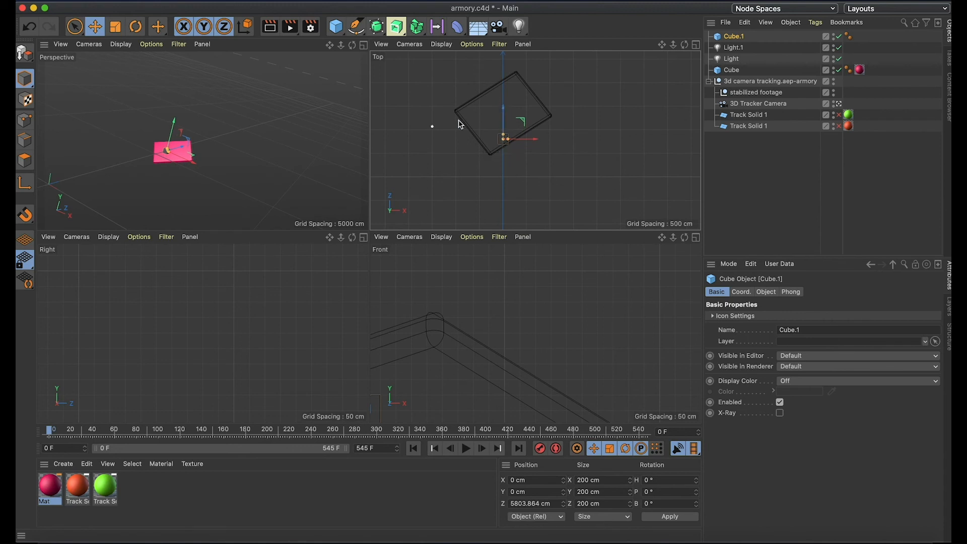
pyautogui.click(364, 45)
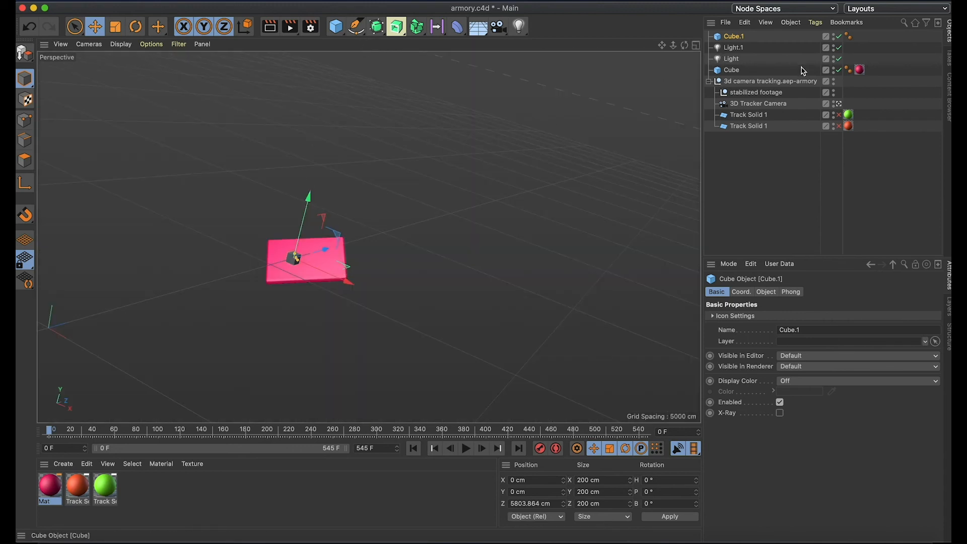
# Step: Move the small cube farther across the pink slab, to about 6360 cm in Z
pyautogui.press('super+shift+a')
pyautogui.click(733, 72)
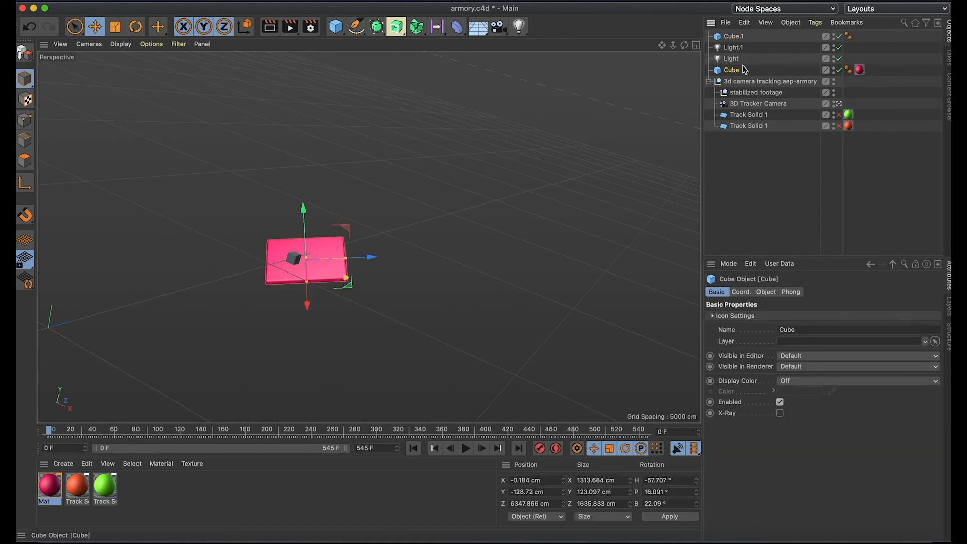
pyautogui.press('o')
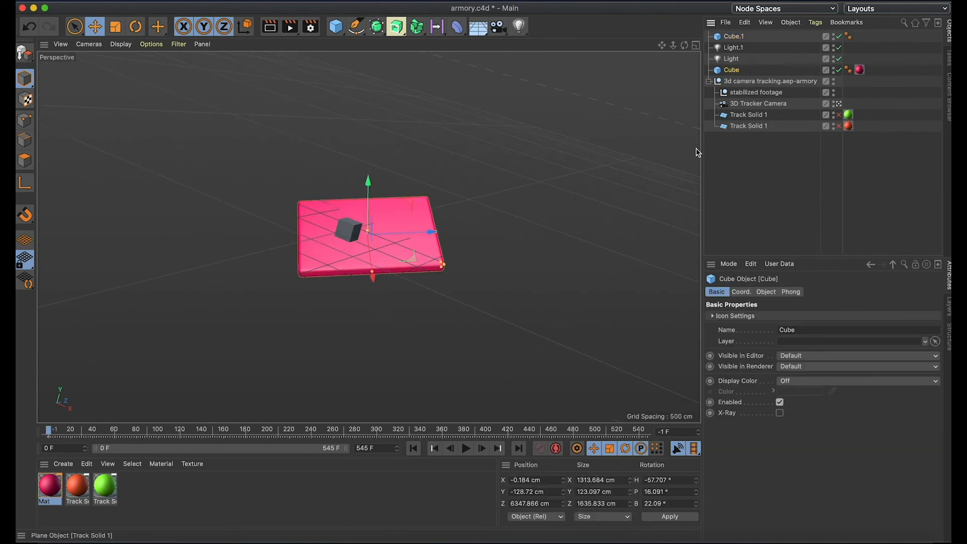
pyautogui.scroll(5, 358, 201)
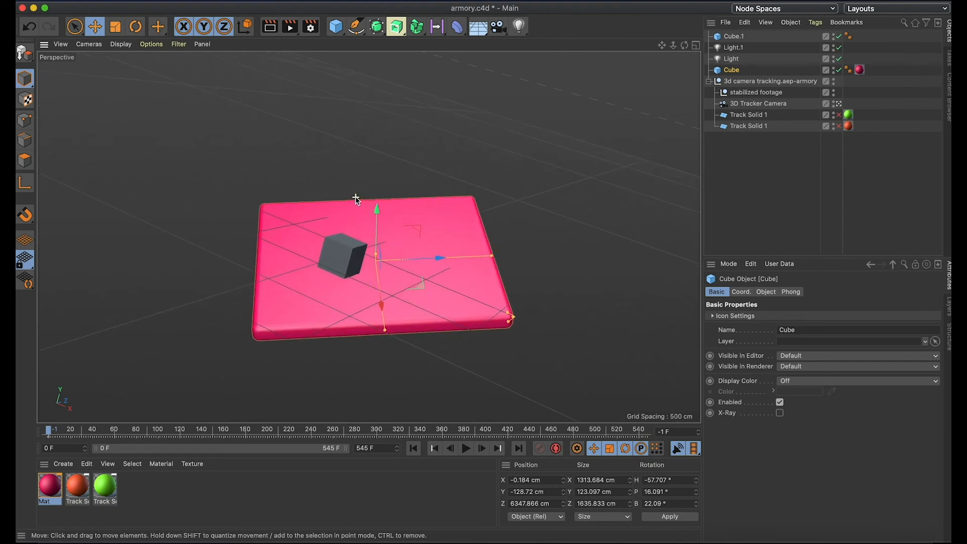
pyautogui.click(746, 37)
pyautogui.moveTo(372, 254); pyautogui.dragTo(402, 220)
pyautogui.press('e')
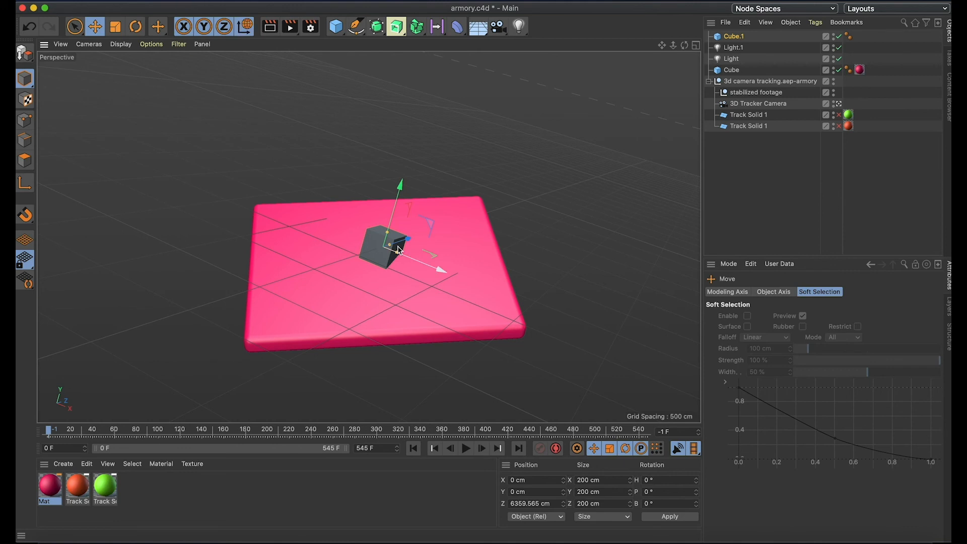
# Step: Tilt the small cube to about 22.8° pitch to follow the slab, and raise it to about 40 cm in Y
pyautogui.press('r')
pyautogui.moveTo(371, 228); pyautogui.dragTo(405, 231)
pyautogui.hotkey('ctrl', 'z')
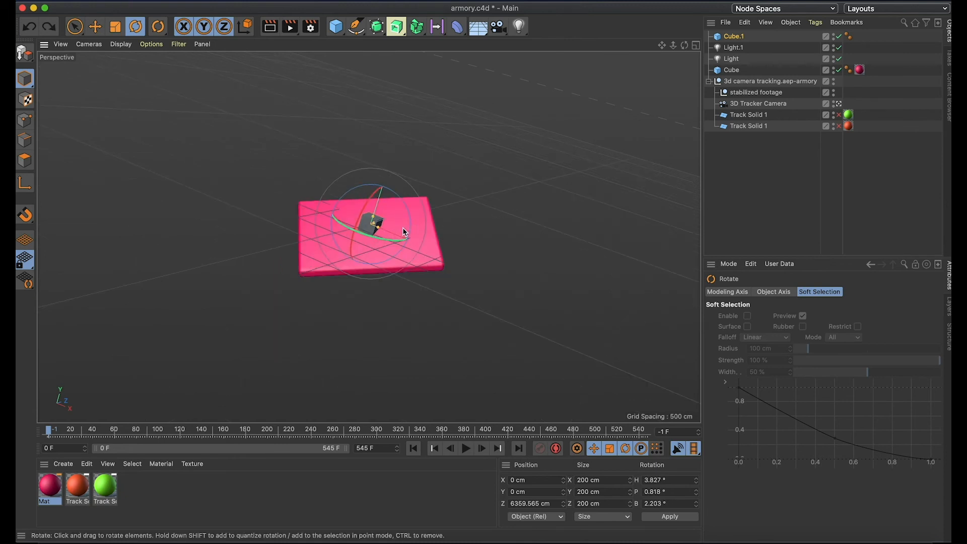
pyautogui.scroll(5, 403, 227)
pyautogui.moveTo(328, 214); pyautogui.dragTo(327, 229)
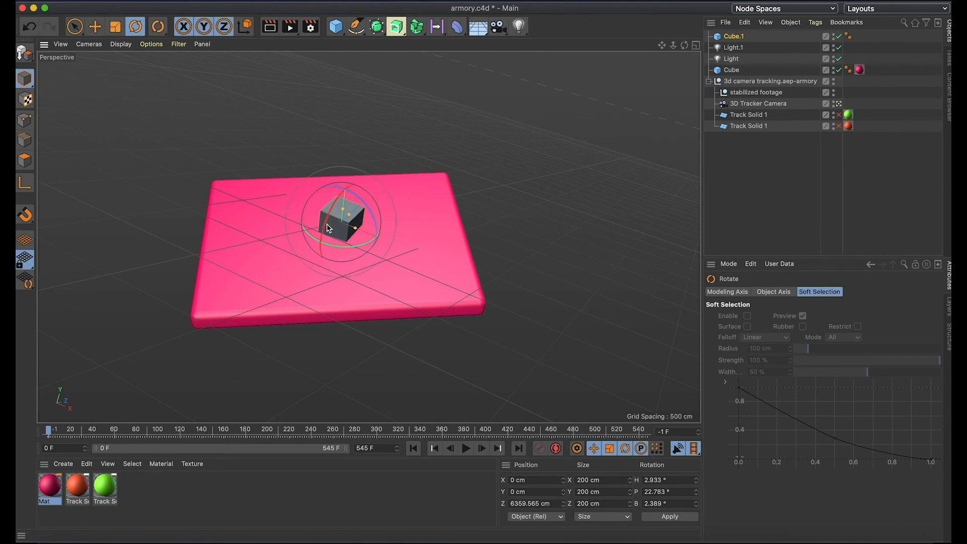
pyautogui.click(102, 26)
pyautogui.moveTo(358, 159)
pyautogui.mouseDown()
pyautogui.moveTo(355, 147)
pyautogui.moveTo(357, 169)
pyautogui.mouseUp()
# Step: Refine the small cube's tilt against the slab's surface to a pitch of about 29.8°
pyautogui.moveTo(395, 227); pyautogui.dragTo(479, 198)
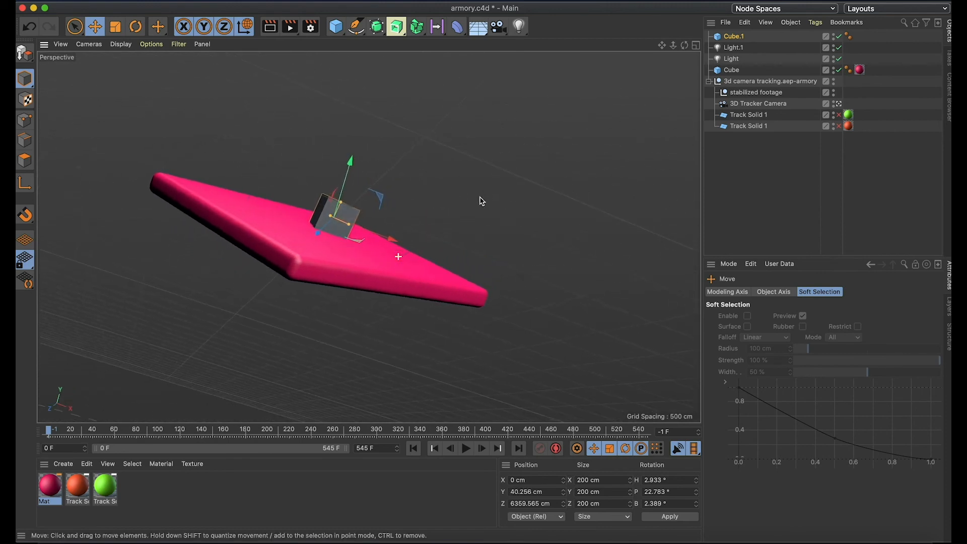
pyautogui.click(136, 26)
pyautogui.press('w')
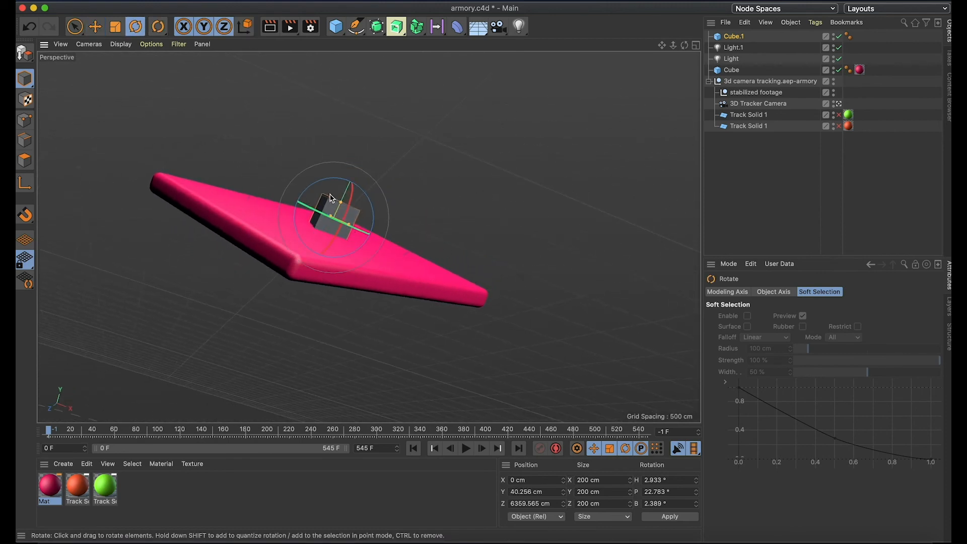
pyautogui.moveTo(325, 185); pyautogui.dragTo(352, 202)
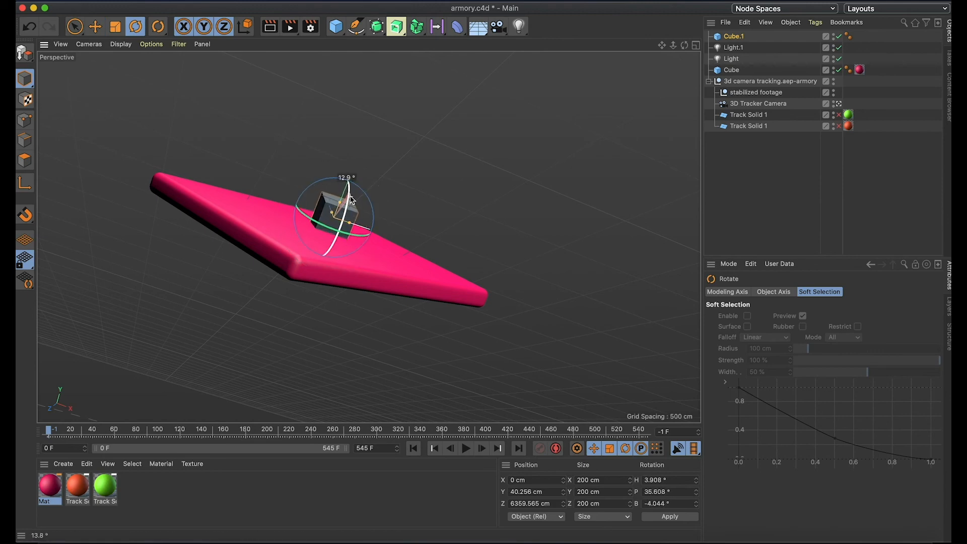
pyautogui.moveTo(352, 195); pyautogui.dragTo(357, 192)
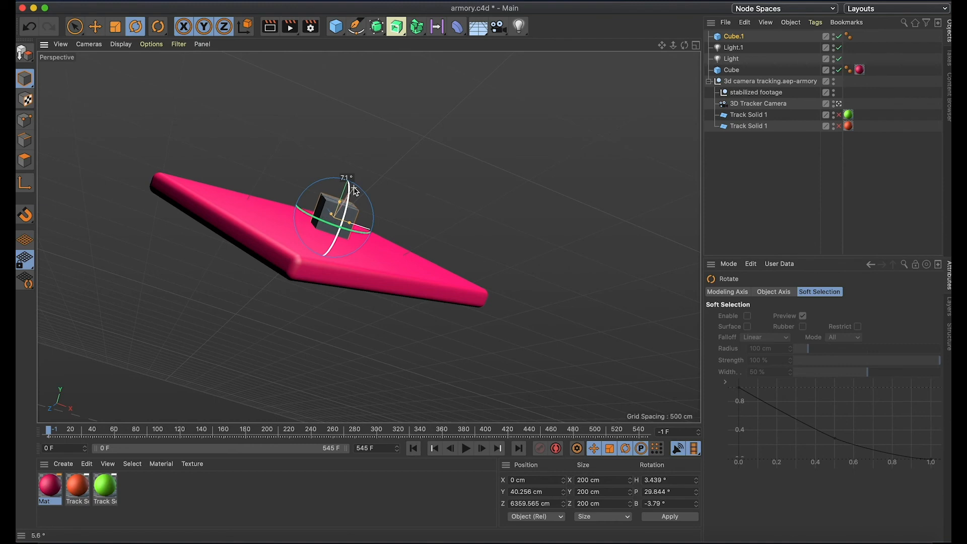
# Step: Select the small cube and move its starting keyframe to frame 1
pyautogui.moveTo(481, 196); pyautogui.dragTo(408, 190)
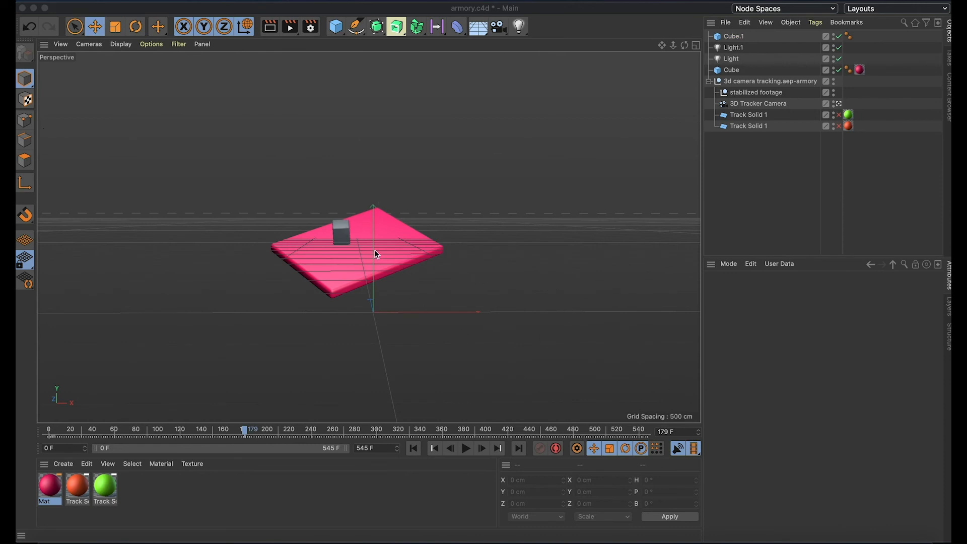
pyautogui.click(347, 237)
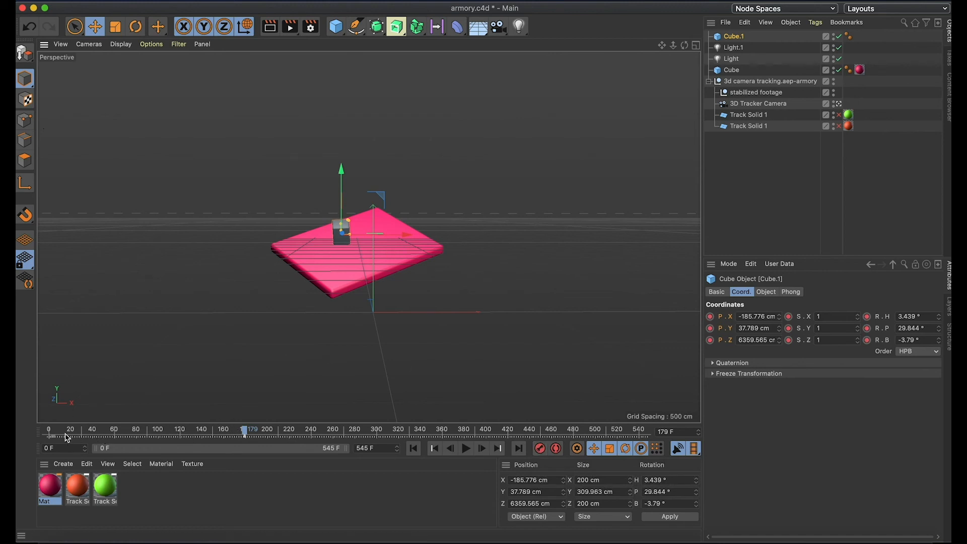
pyautogui.moveTo(244, 441); pyautogui.dragTo(185, 435)
pyautogui.click(247, 439)
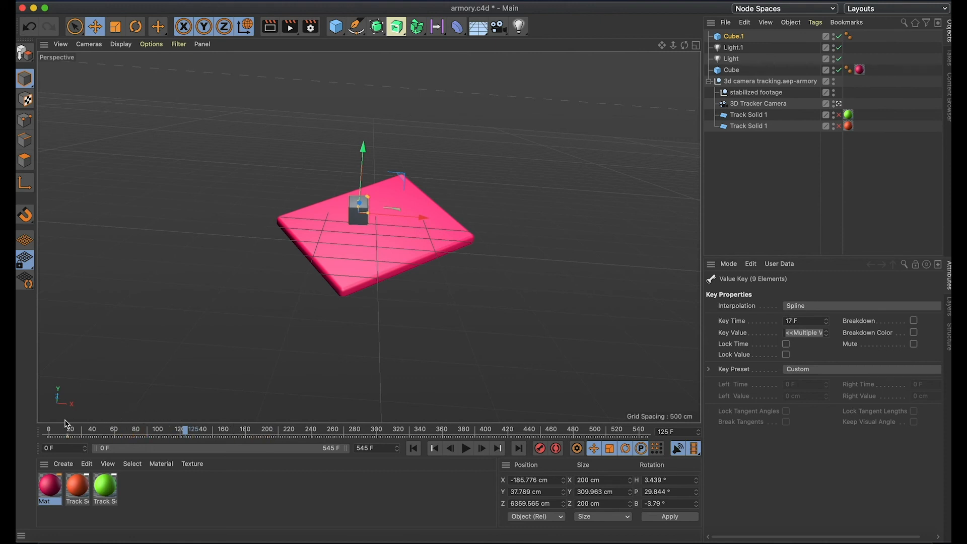
pyautogui.click(53, 433)
# Step: At frame 173, move the small cube along X to about 500 cm and record a keyframe
pyautogui.moveTo(51, 434); pyautogui.dragTo(238, 426)
pyautogui.moveTo(406, 235); pyautogui.dragTo(459, 238)
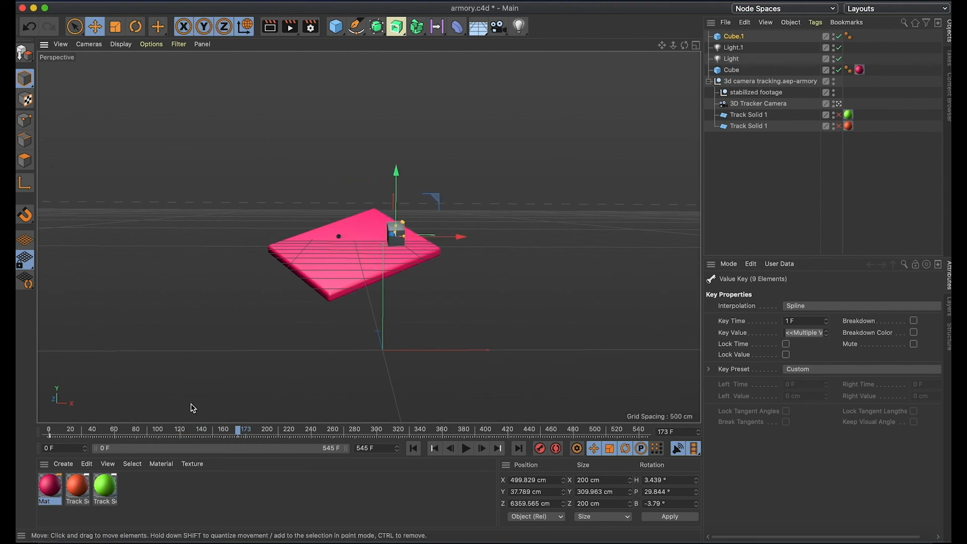
pyautogui.click(541, 449)
# Step: Go to frame 330 on the animation timeline
pyautogui.moveTo(239, 431); pyautogui.dragTo(409, 431)
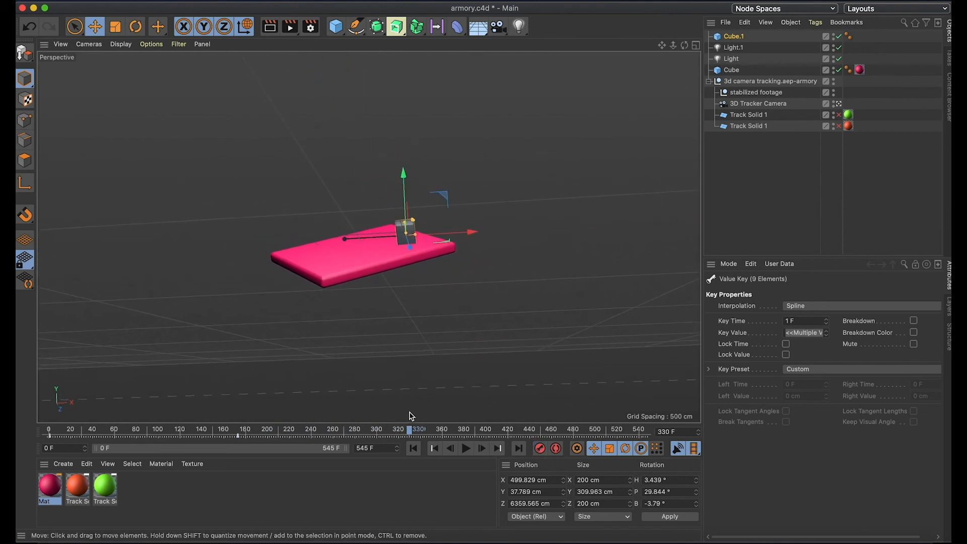
pyautogui.moveTo(472, 238); pyautogui.dragTo(351, 231)
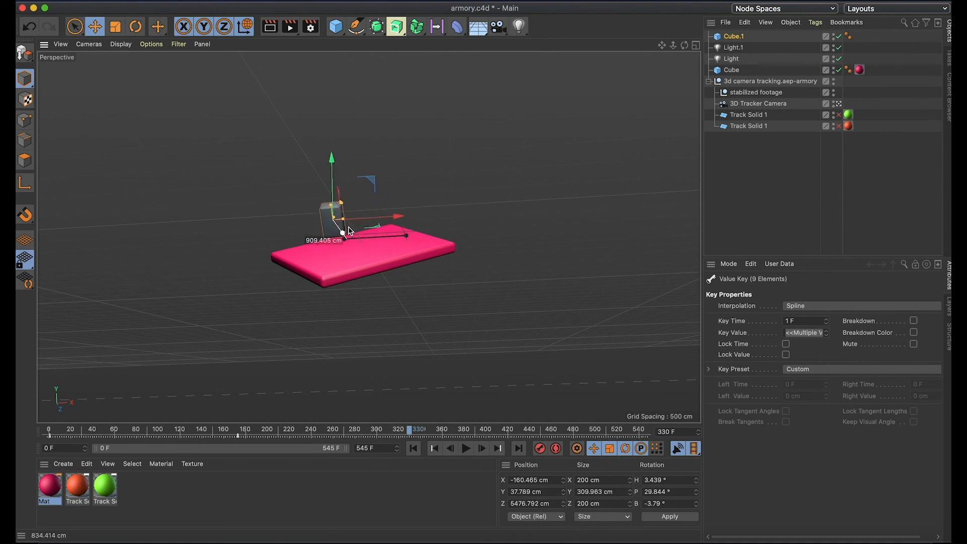
pyautogui.moveTo(457, 232); pyautogui.dragTo(314, 272)
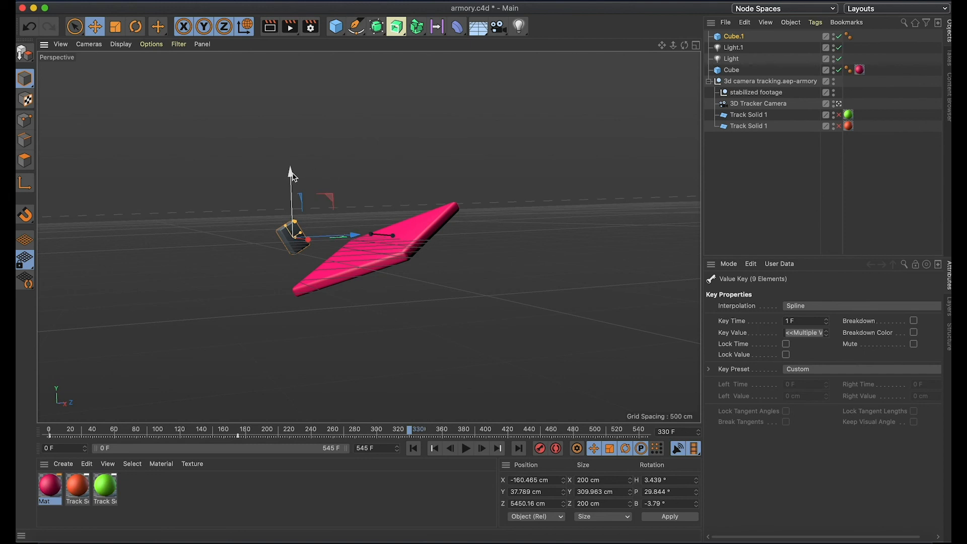
pyautogui.moveTo(291, 174); pyautogui.dragTo(324, 212)
pyautogui.moveTo(302, 273); pyautogui.dragTo(367, 266)
pyautogui.moveTo(305, 217); pyautogui.dragTo(307, 213)
pyautogui.keyDown('alt'); pyautogui.moveTo(270, 319); pyautogui.dragTo(339, 343); pyautogui.keyUp('alt')
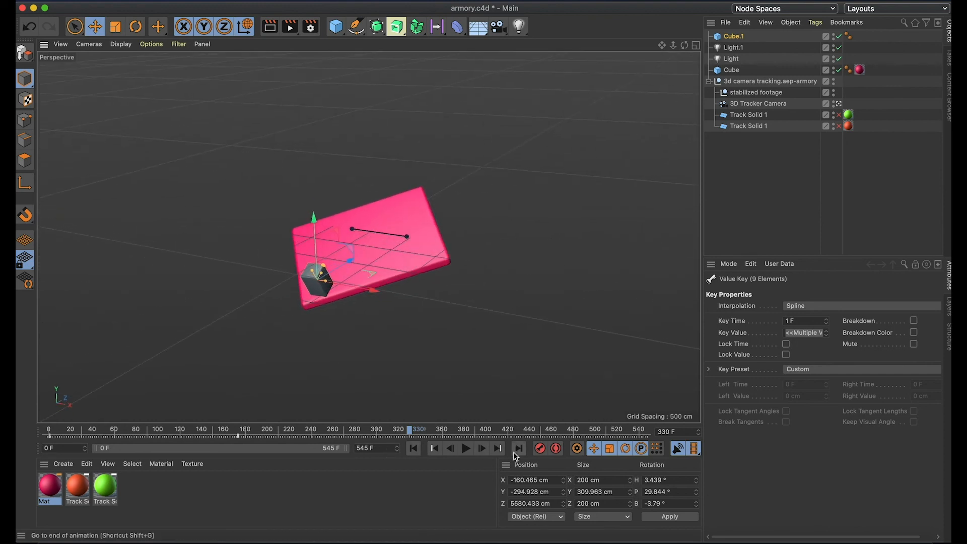
pyautogui.click(542, 448)
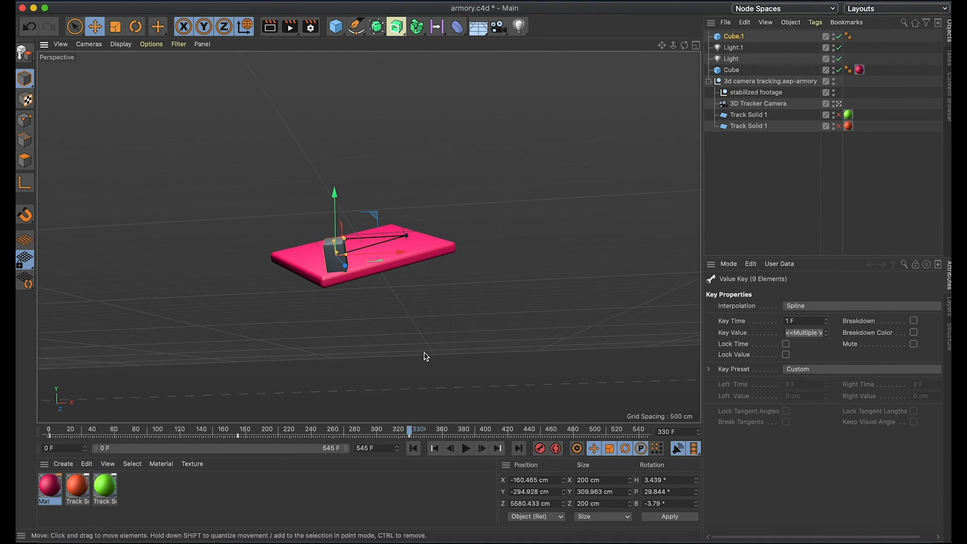
pyautogui.press('super+z')
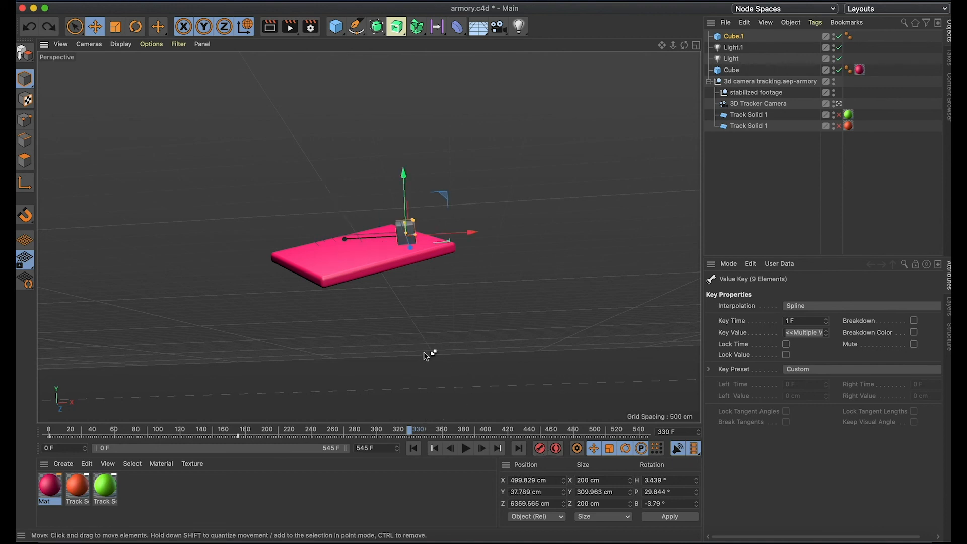
# Step: At frame 330, move the small cube across the slab to about X 25, Y -119, Z 5877 cm and record a keyframe
pyautogui.moveTo(443, 302); pyautogui.dragTo(322, 339)
pyautogui.moveTo(390, 194); pyautogui.dragTo(389, 187)
pyautogui.moveTo(452, 237); pyautogui.dragTo(408, 245)
pyautogui.moveTo(344, 178); pyautogui.dragTo(344, 195)
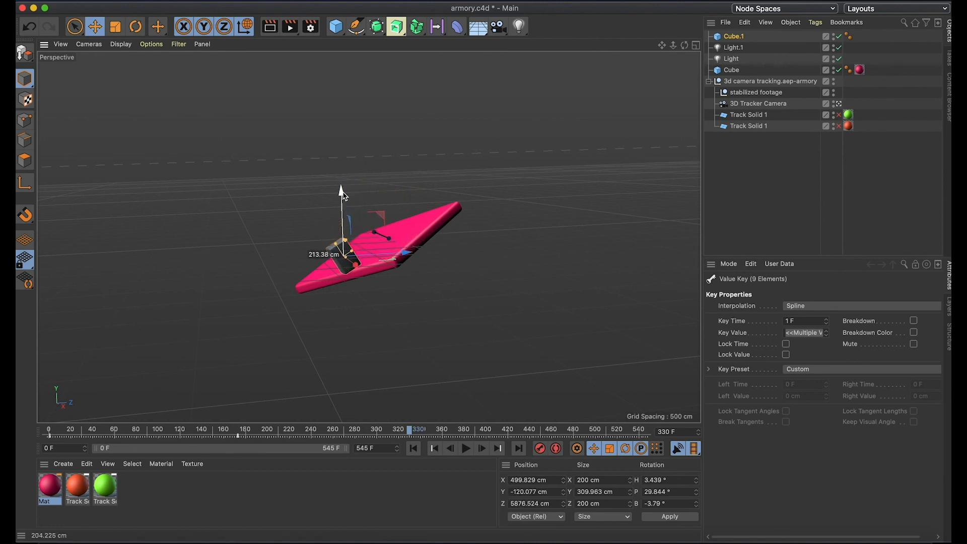
pyautogui.moveTo(342, 284); pyautogui.dragTo(449, 290)
pyautogui.moveTo(473, 245); pyautogui.dragTo(428, 250)
pyautogui.moveTo(366, 190); pyautogui.dragTo(365, 193)
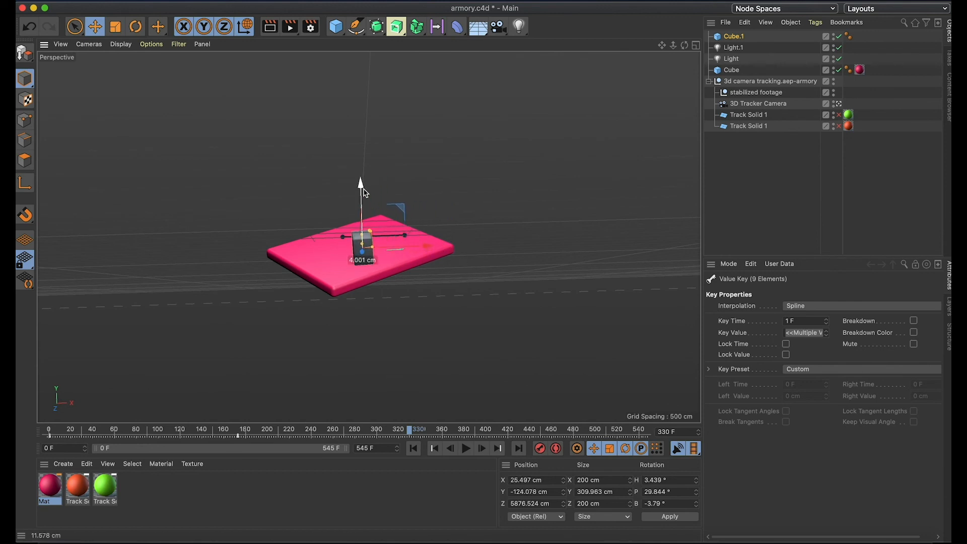
pyautogui.scroll(8, 401, 293)
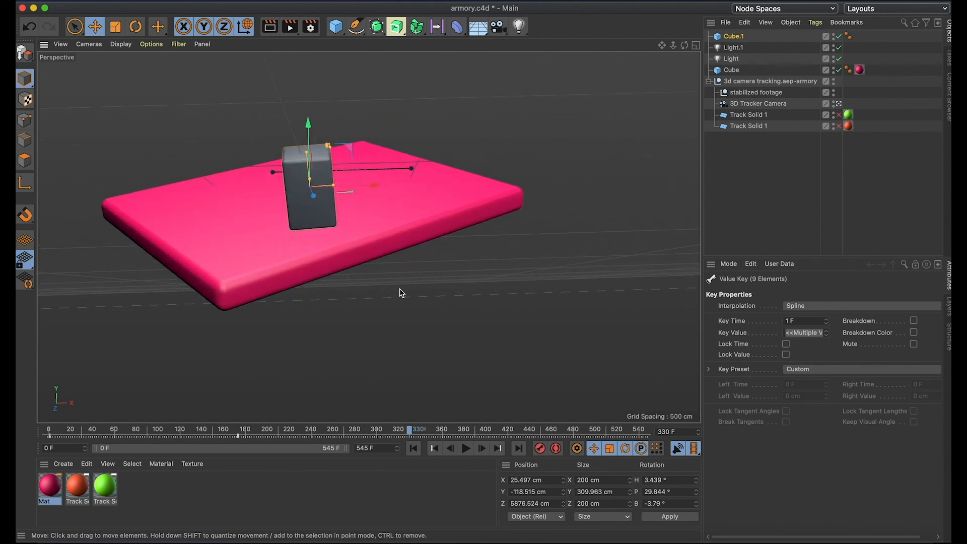
pyautogui.keyDown('alt'); pyautogui.moveTo(410, 283); pyautogui.dragTo(421, 325); pyautogui.keyUp('alt')
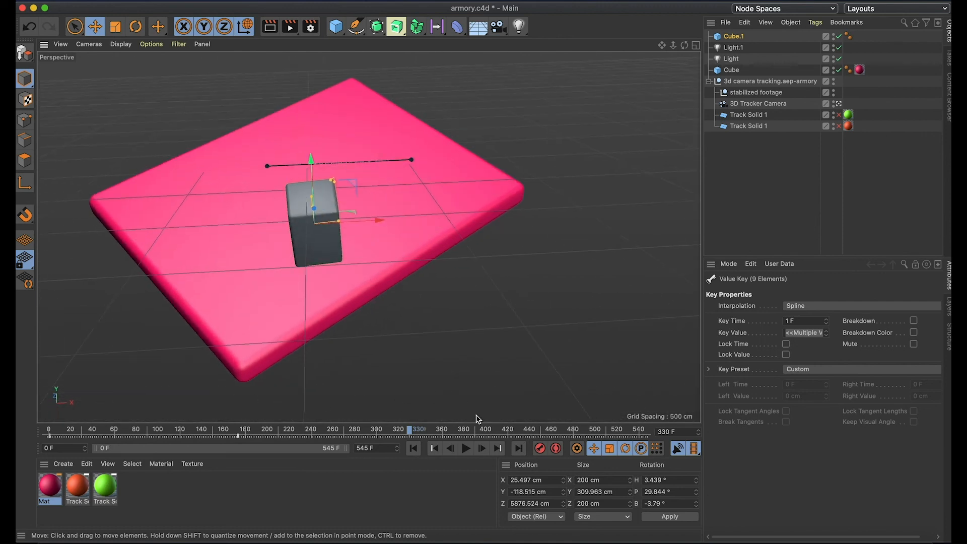
pyautogui.press('h')
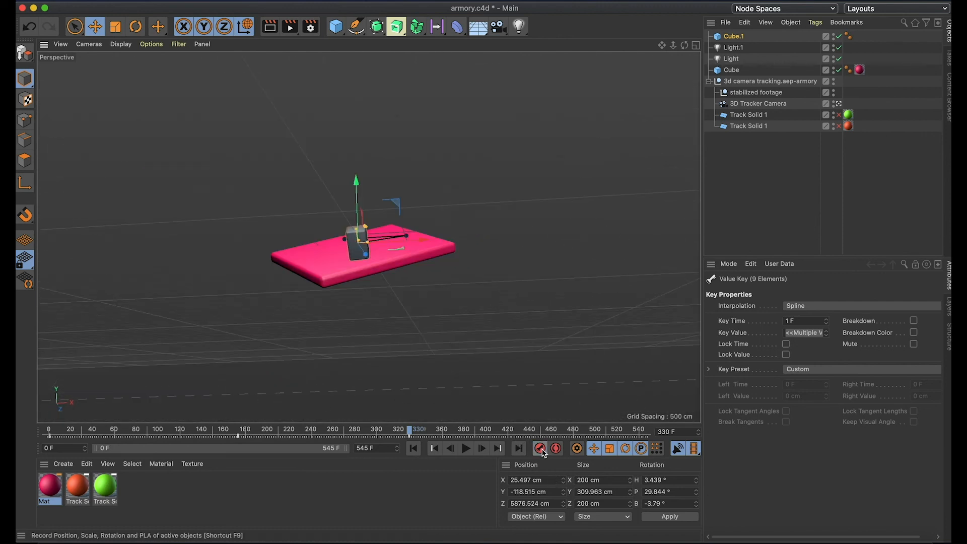
# Step: At frame 469, move the small cube to about X -234, Y 189, Z 6483 cm and record a keyframe
pyautogui.moveTo(383, 266); pyautogui.dragTo(347, 248)
pyautogui.moveTo(427, 326); pyautogui.dragTo(324, 361)
pyautogui.moveTo(343, 249); pyautogui.dragTo(436, 242)
pyautogui.moveTo(393, 282); pyautogui.dragTo(370, 166)
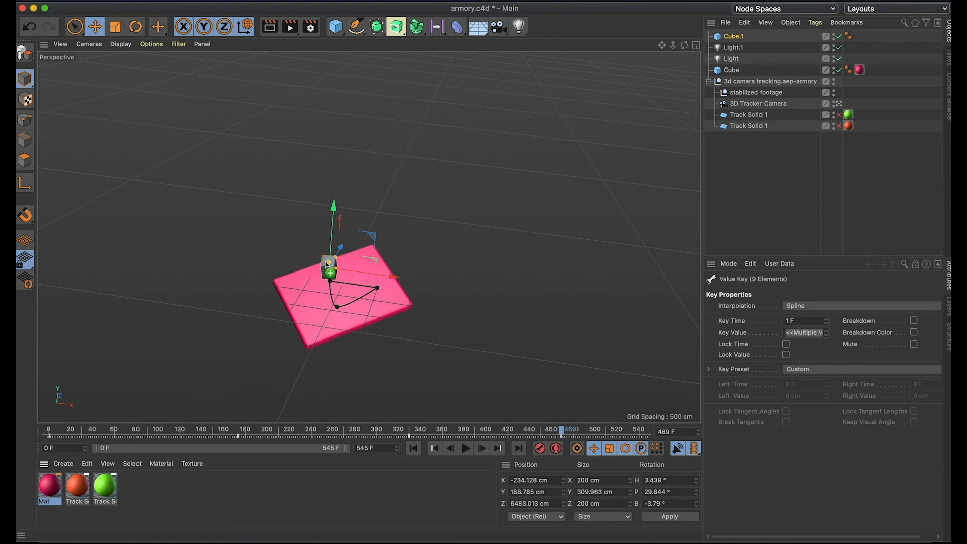
# Step: Apply the orange Track Solid 1 material to the small cube and save the project
pyautogui.moveTo(329, 265); pyautogui.dragTo(329, 266)
pyautogui.click(106, 2)
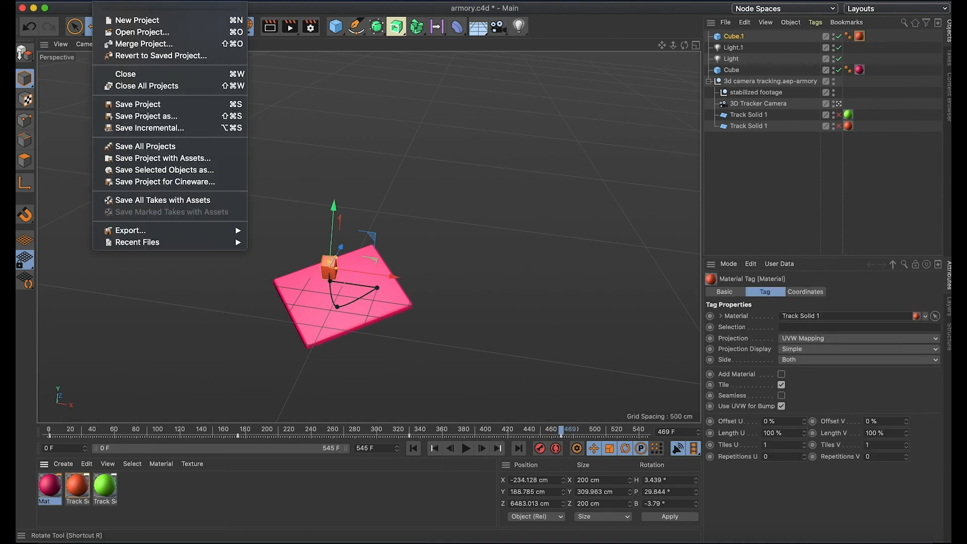
pyautogui.click(137, 105)
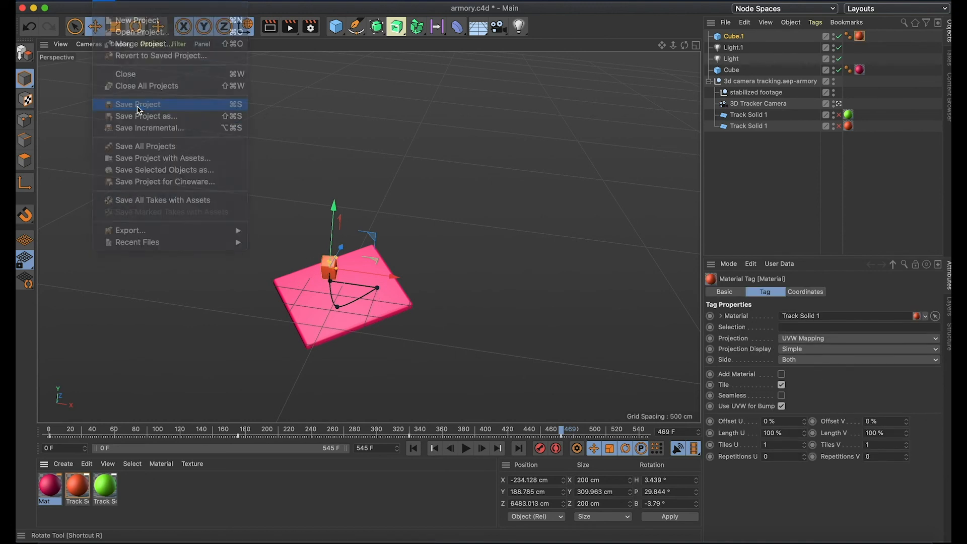
# Step: Switch to After Effects, select the armory.c4d layer and toggle its Add Grain effect
pyautogui.press('super+Tab')
pyautogui.click(456, 409)
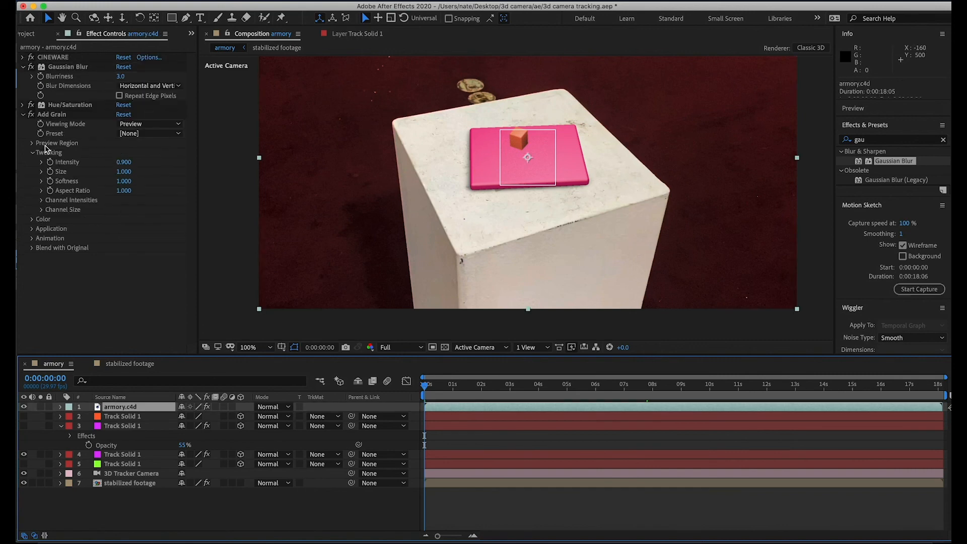
pyautogui.click(33, 119)
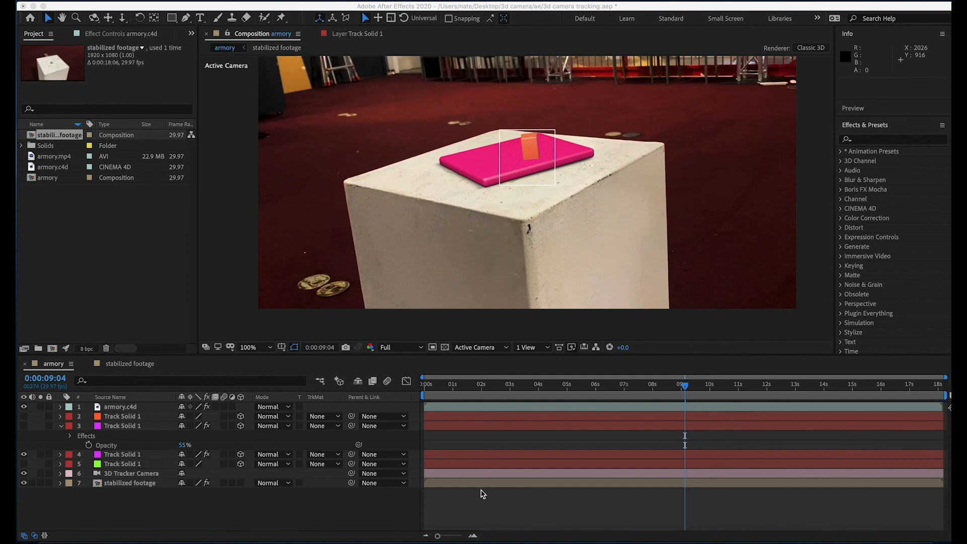
# Step: Open the stabilized footage composition and disable the Lumetri Color effect on the armory.mp4 layer
pyautogui.click(485, 491)
pyautogui.click(479, 484)
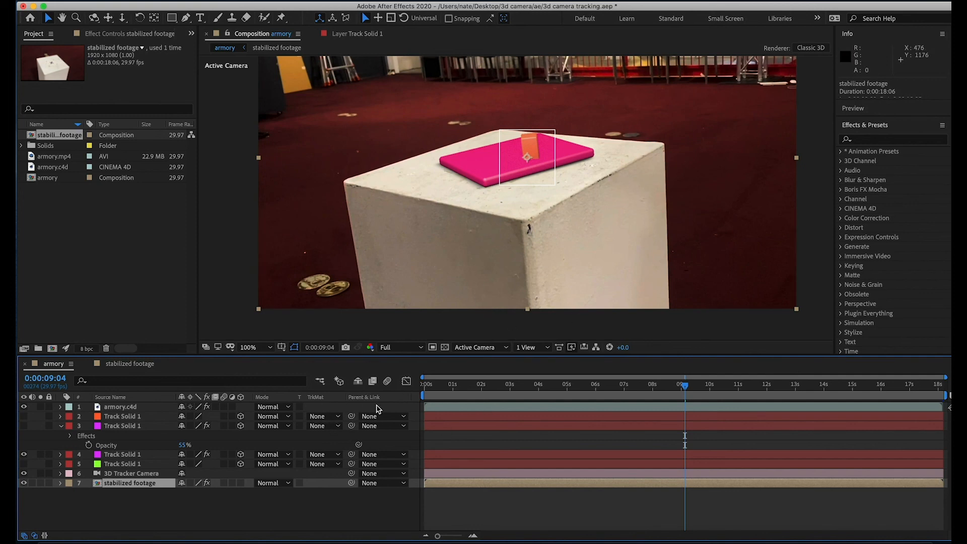
pyautogui.click(450, 475)
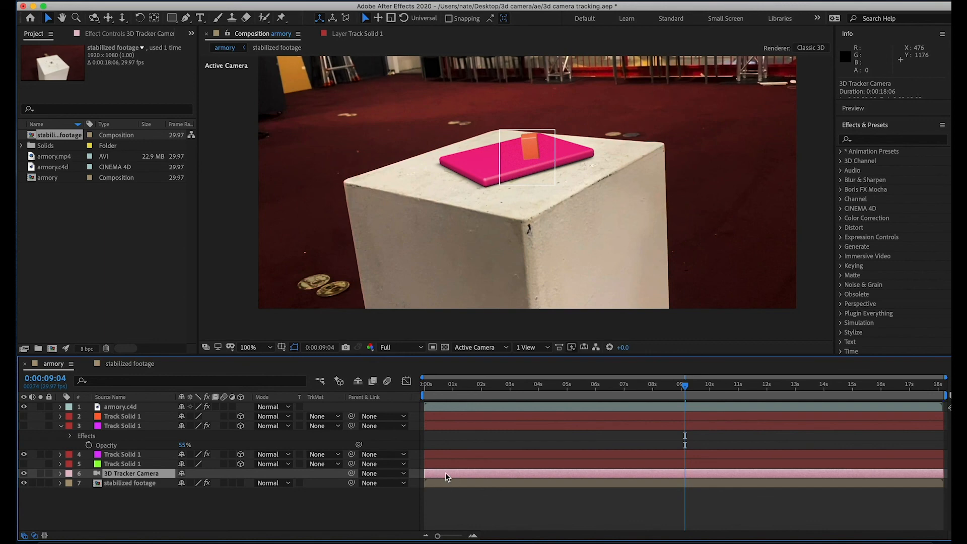
pyautogui.doubleClick(485, 485)
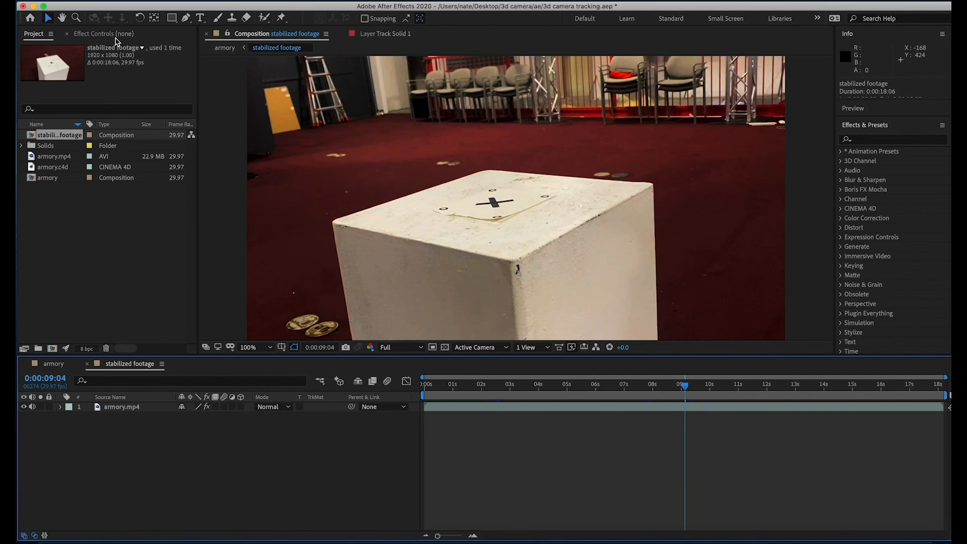
pyautogui.click(114, 35)
pyautogui.click(479, 408)
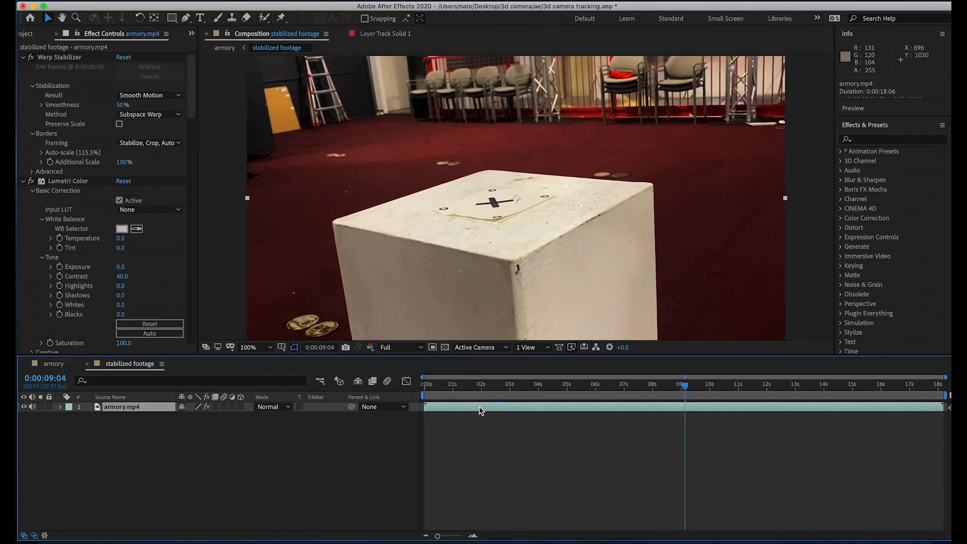
pyautogui.click(31, 181)
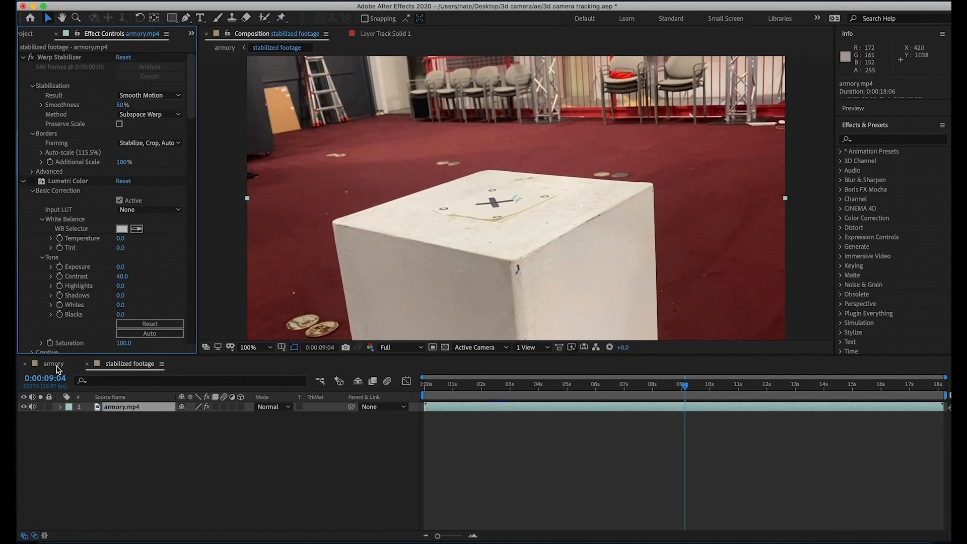
# Step: Return to the armory composition and move the current time to 0:00:08:09
pyautogui.click(56, 366)
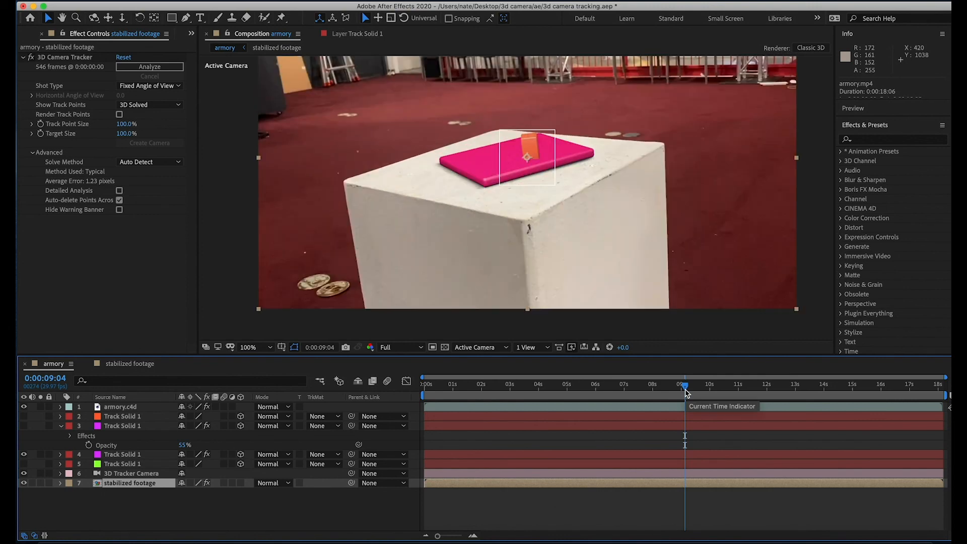
pyautogui.moveTo(685, 392); pyautogui.dragTo(659, 387)
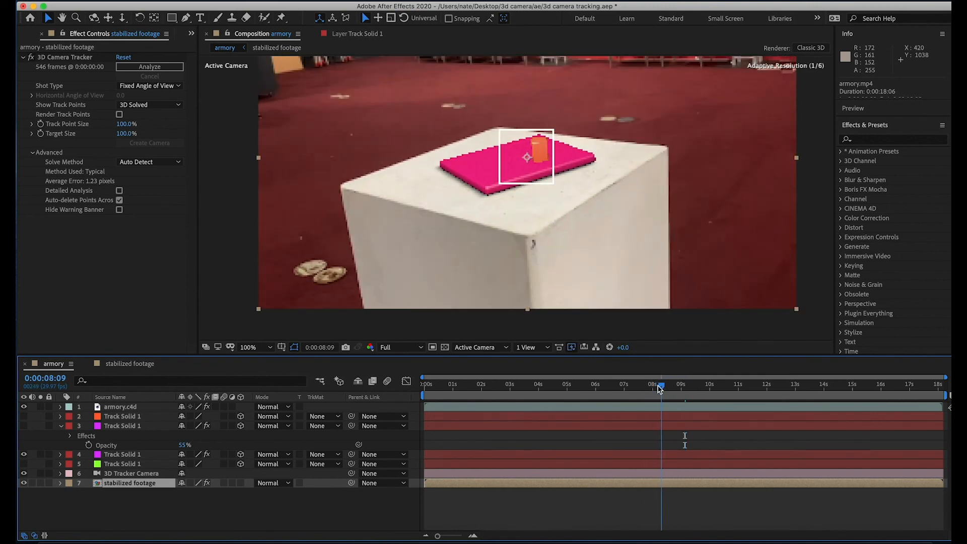
pyautogui.click(596, 465)
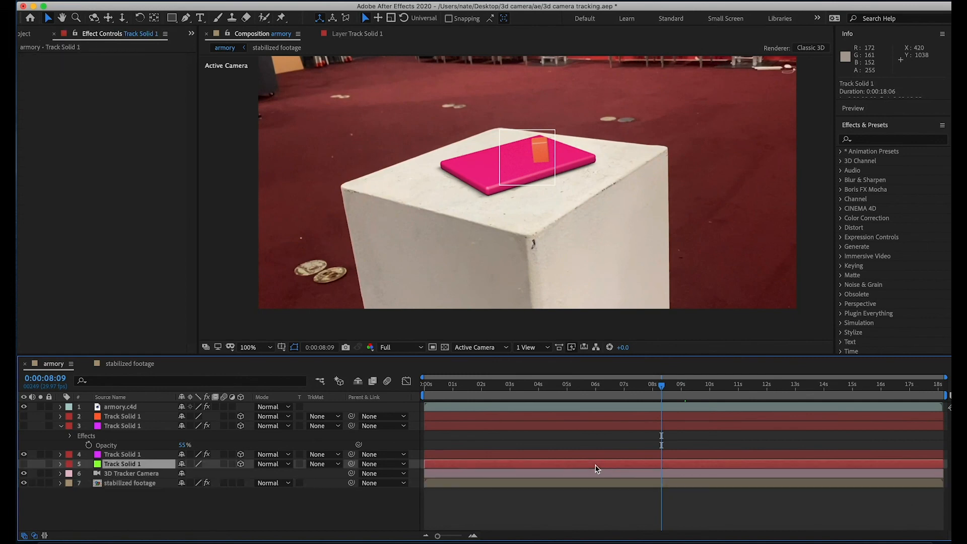
# Step: In armory.c4d's Hue/Saturation effect, set Master Saturation to -36 and Master Lightness to -4, and shift Master Hue to turn the slab red
pyautogui.click(631, 408)
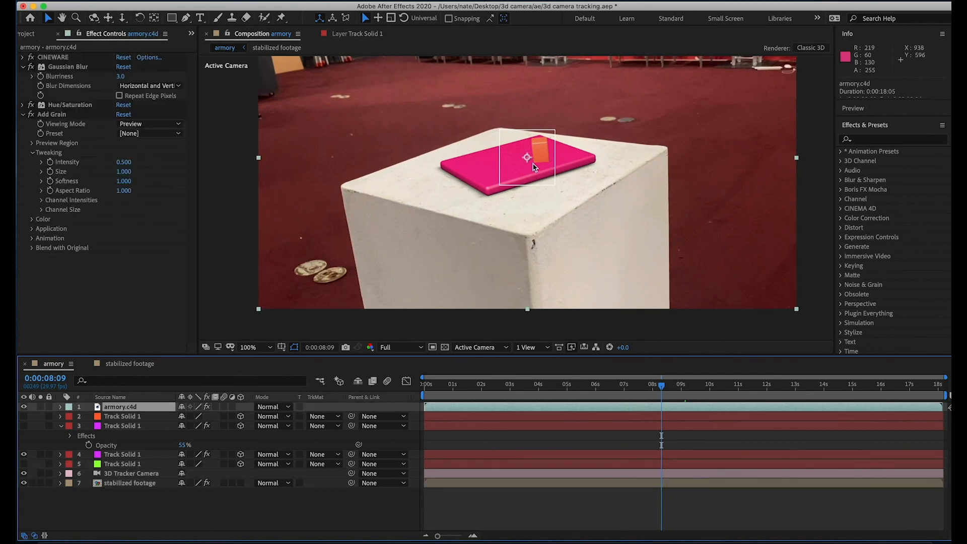
pyautogui.click(83, 106)
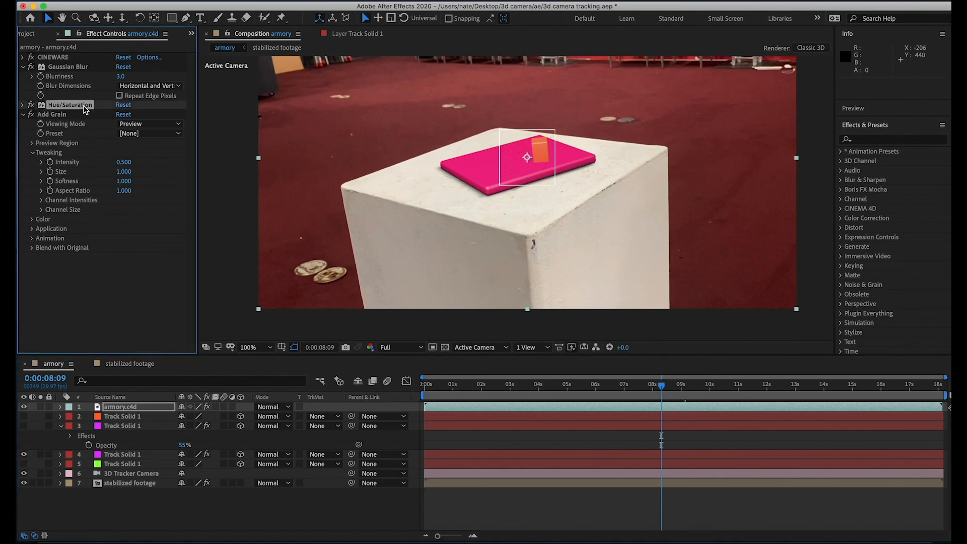
pyautogui.click(23, 105)
pyautogui.moveTo(97, 208); pyautogui.dragTo(111, 233)
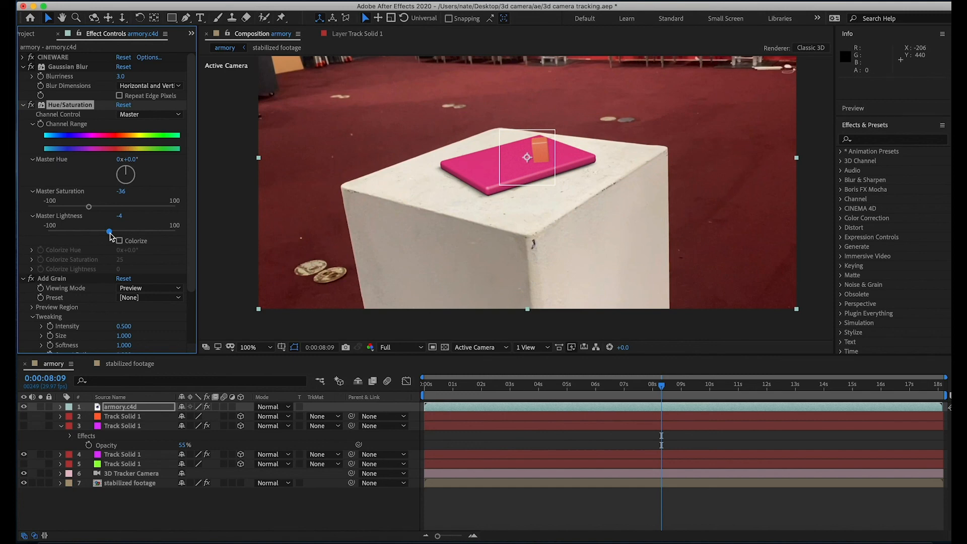
pyautogui.press(',')
pyautogui.press('.')
pyautogui.moveTo(127, 170); pyautogui.dragTo(130, 162)
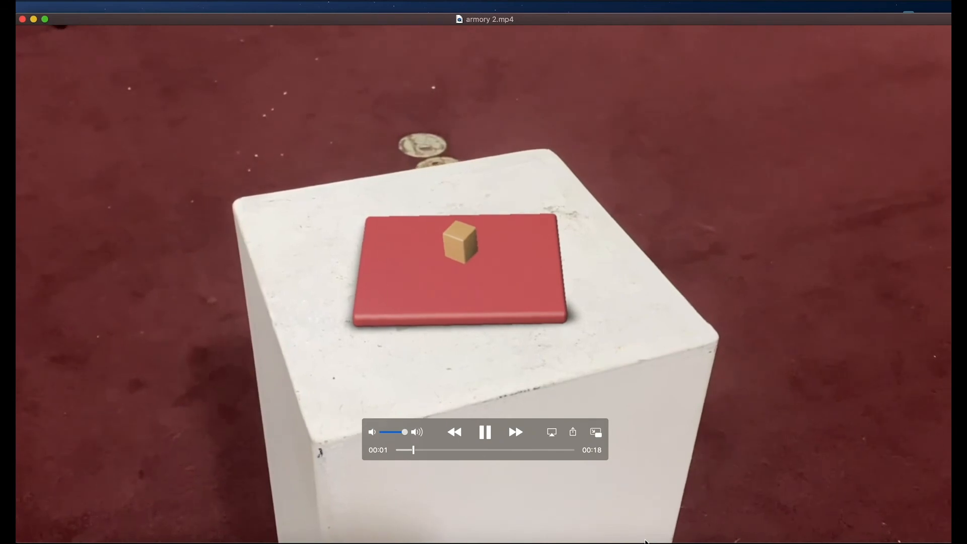